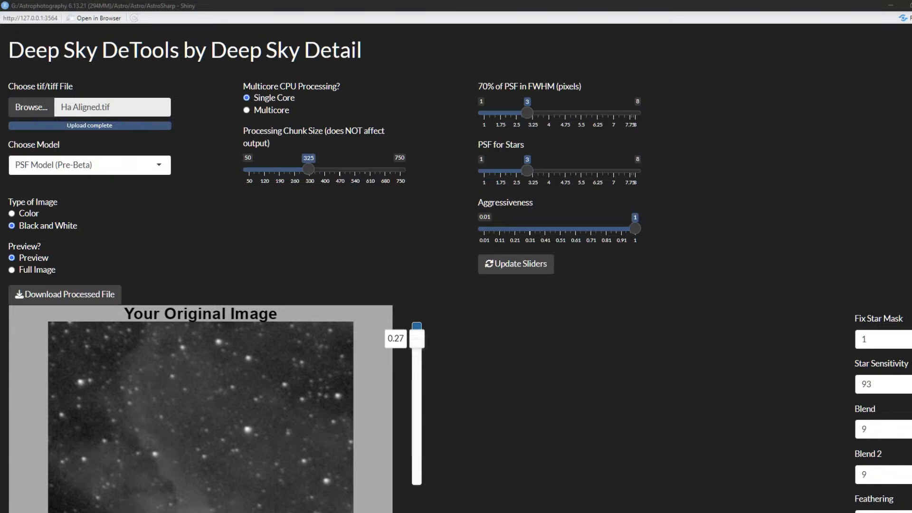
click(782, 39)
scroll(691, 330, down, 3)
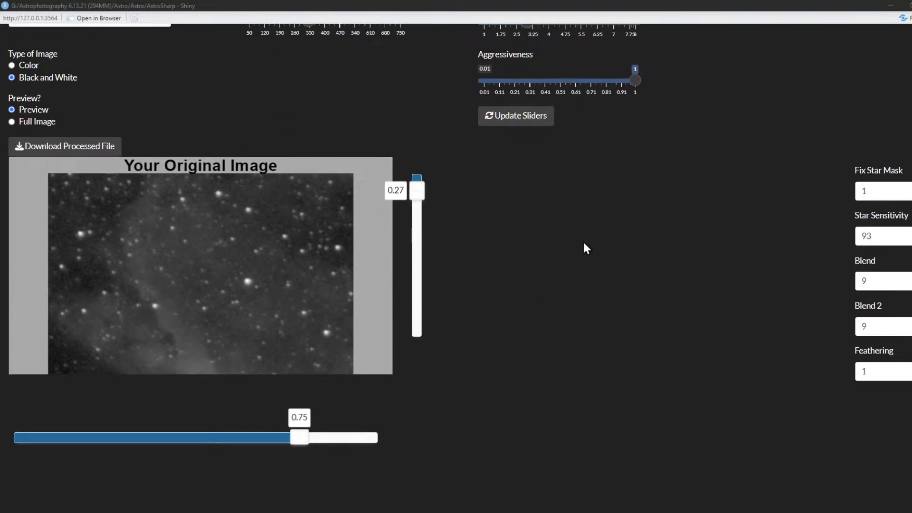
scroll(545, 264, up, 3)
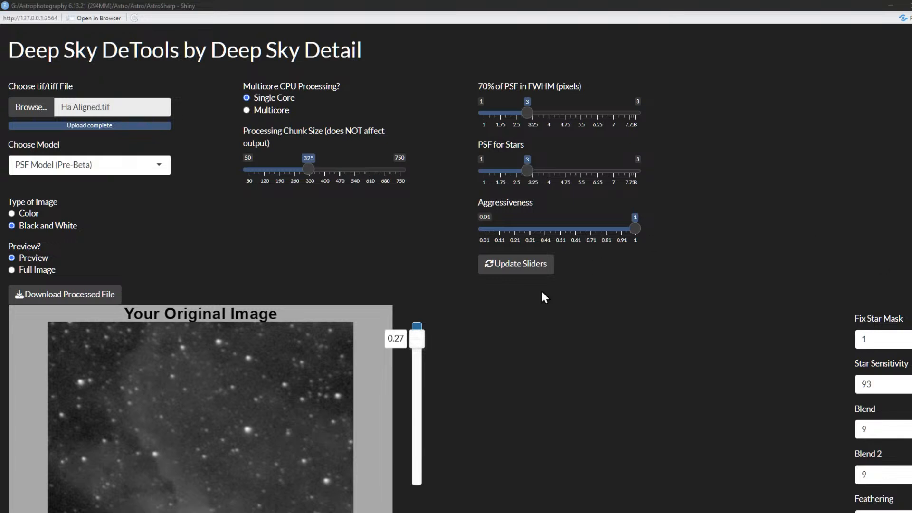
Show the full original image, and return to the zoomed preview.
scroll(329, 304, down, 1)
scroll(327, 299, down, 3)
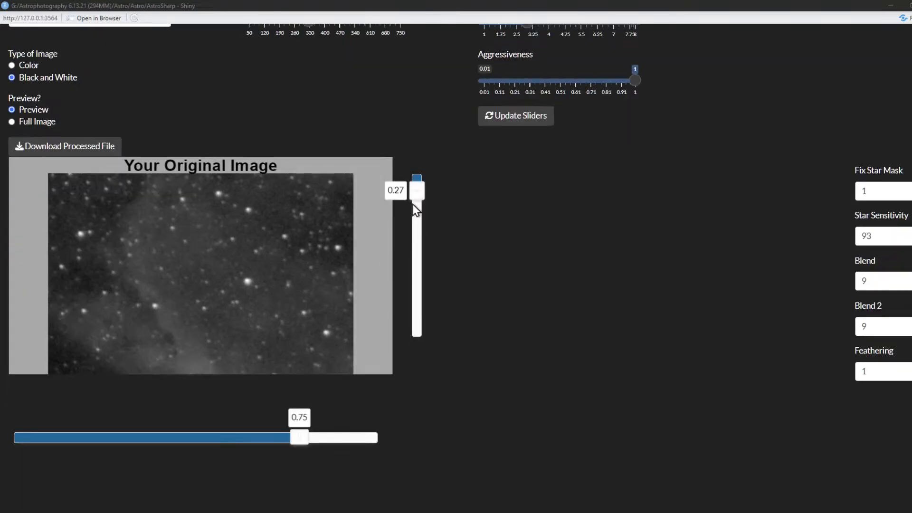
scroll(233, 233, up, 1)
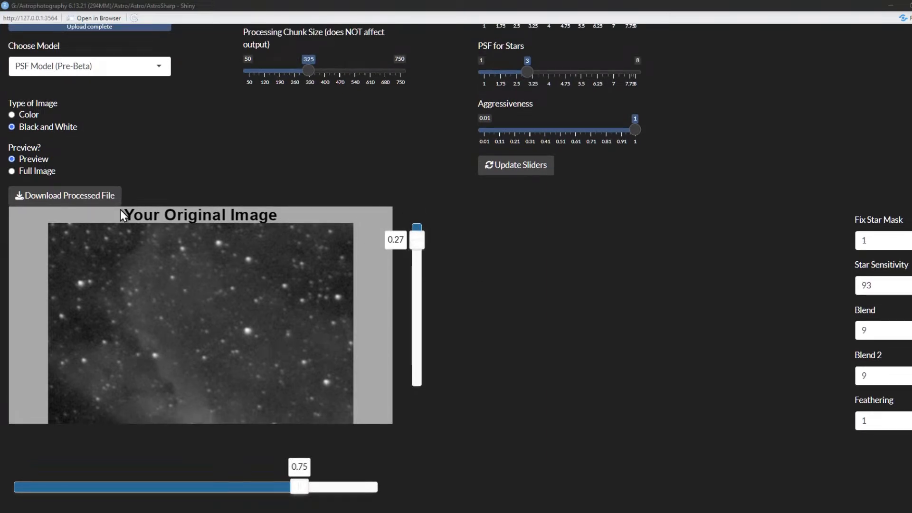
click(12, 171)
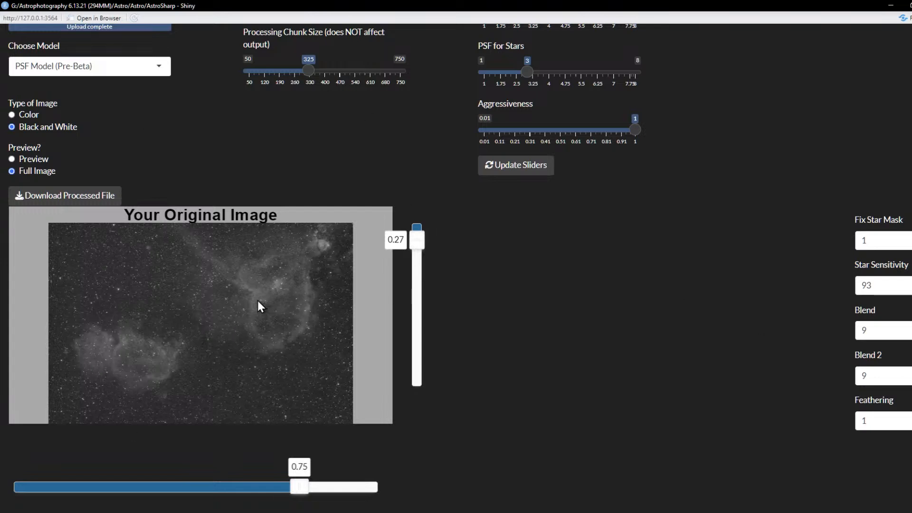
click(11, 159)
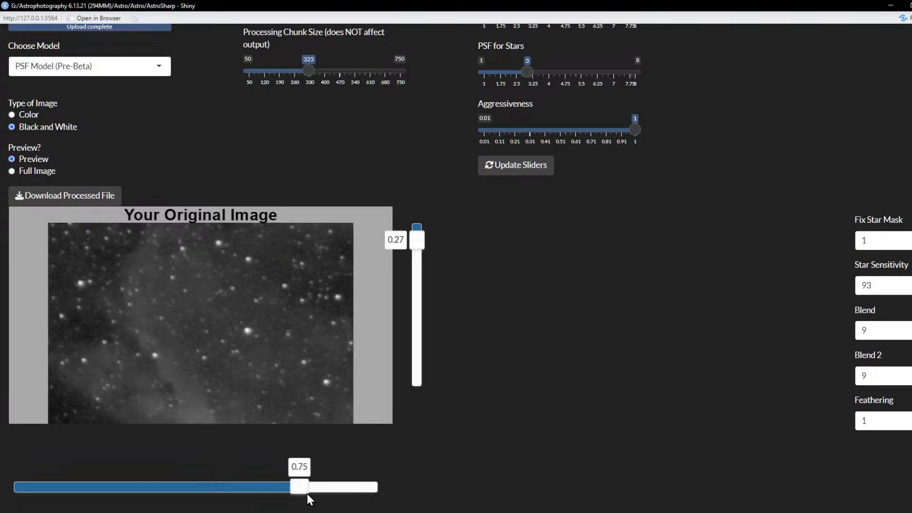
Reposition the preview area of the original image to 0.53 horizontally and 0.64 vertically.
drag(303, 492, 324, 492)
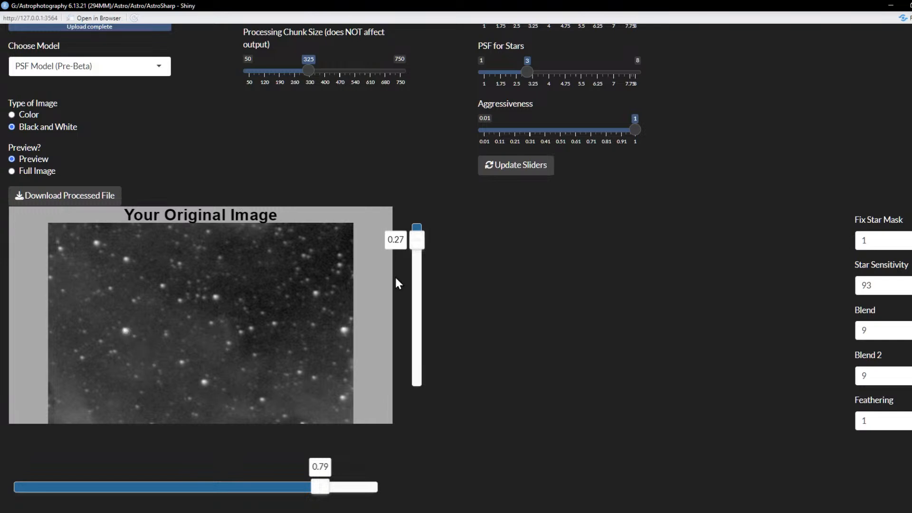
drag(418, 243, 417, 309)
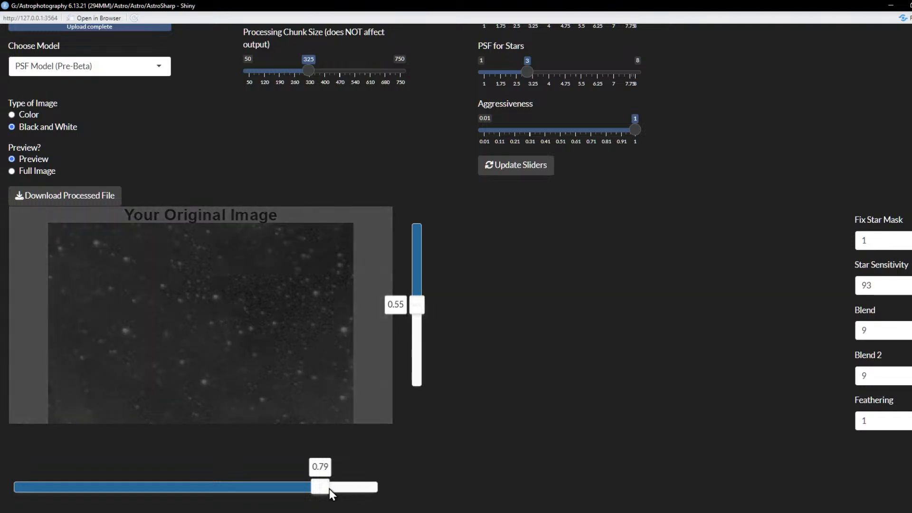
drag(320, 492, 184, 487)
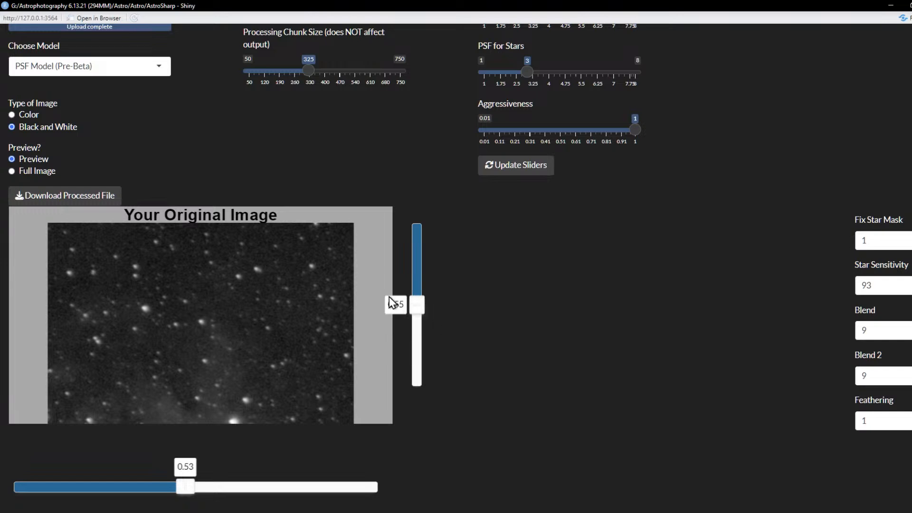
drag(417, 304, 420, 326)
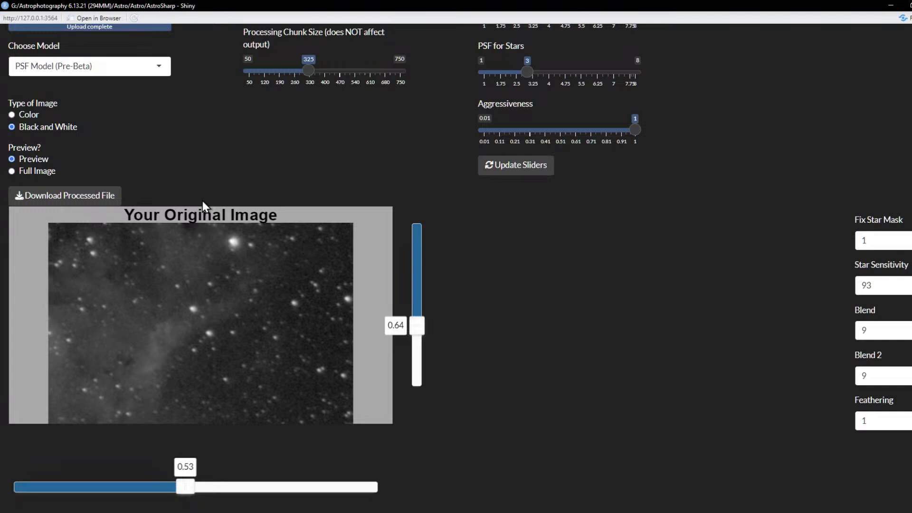
Choose the Star Mask model and process the preview with it.
scroll(209, 195, up, 2)
scroll(210, 192, down, 2)
scroll(142, 152, up, 1)
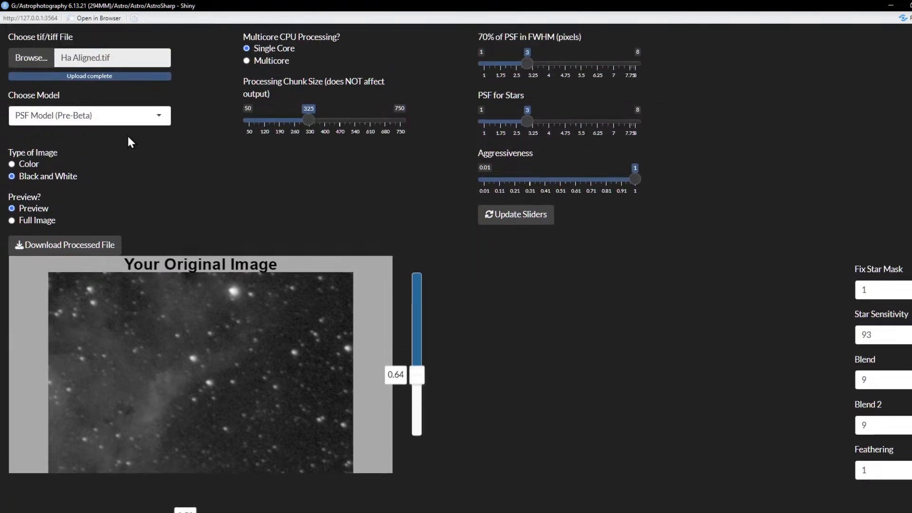
click(95, 118)
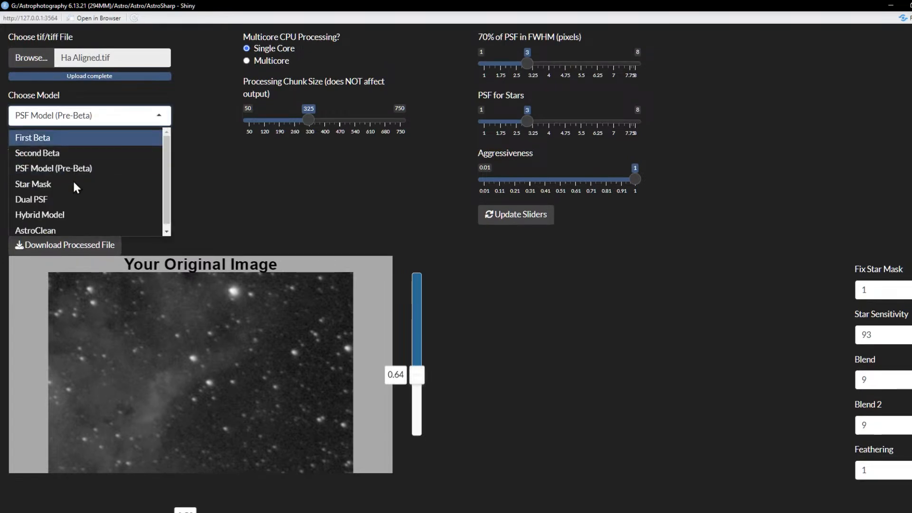
click(70, 183)
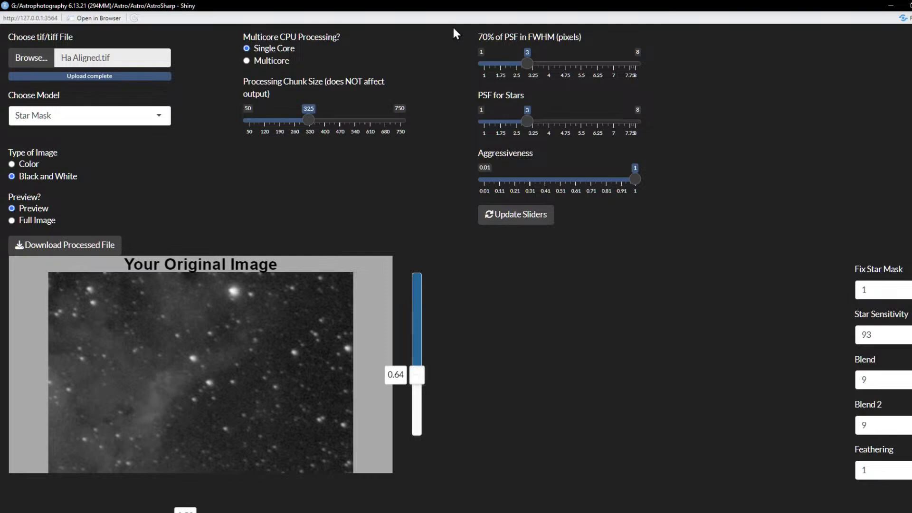
click(535, 219)
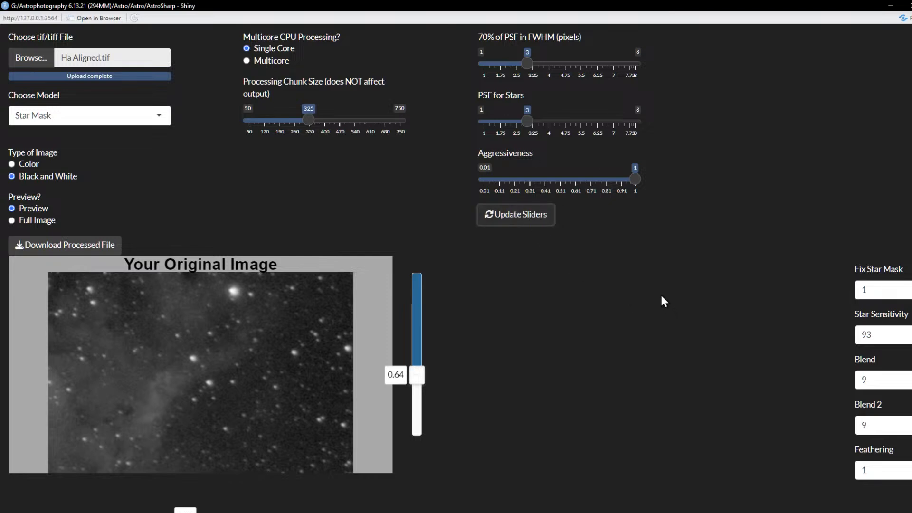
Try Fix Star Mask values of 0 and 2, and restore the value to 1.
scroll(575, 286, down, 1)
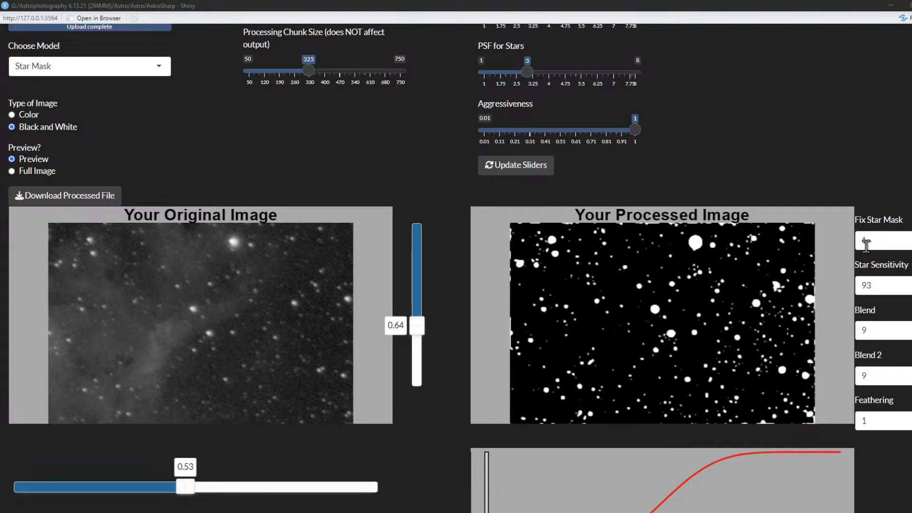
click(911, 244)
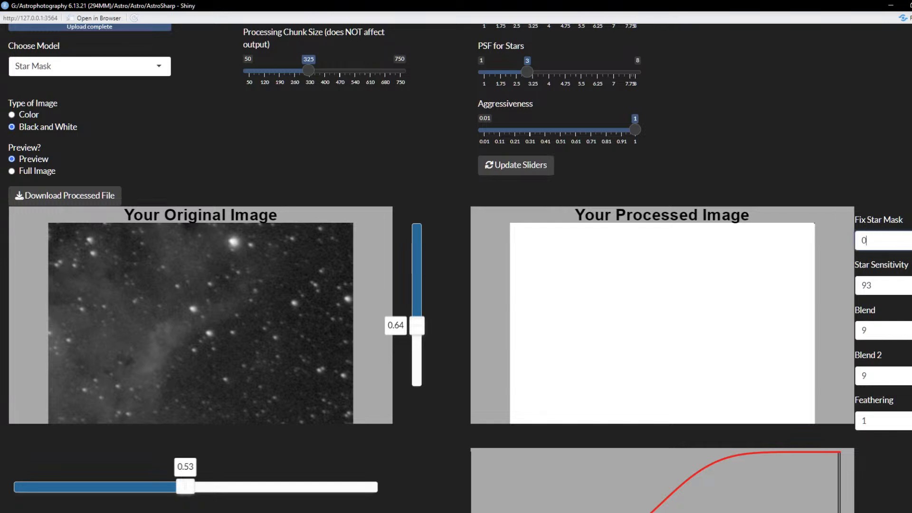
key(Up)
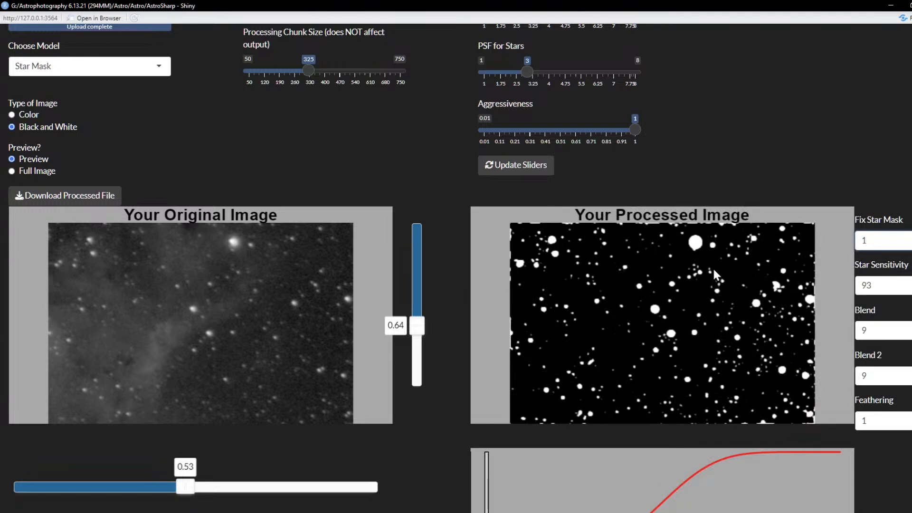
key(BackSpace)
text(2)
key(BackSpace)
text(1)
Set the Star Sensitivity to 86 and update the processed star mask.
key(Tab)
text(86)
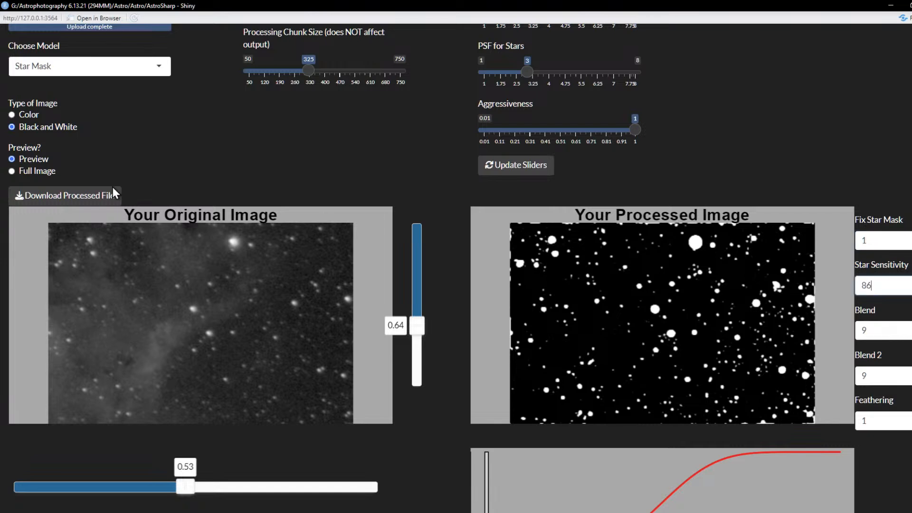
click(85, 199)
drag(85, 202, 400, 155)
scroll(78, 95, up, 3)
scroll(494, 245, down, 2)
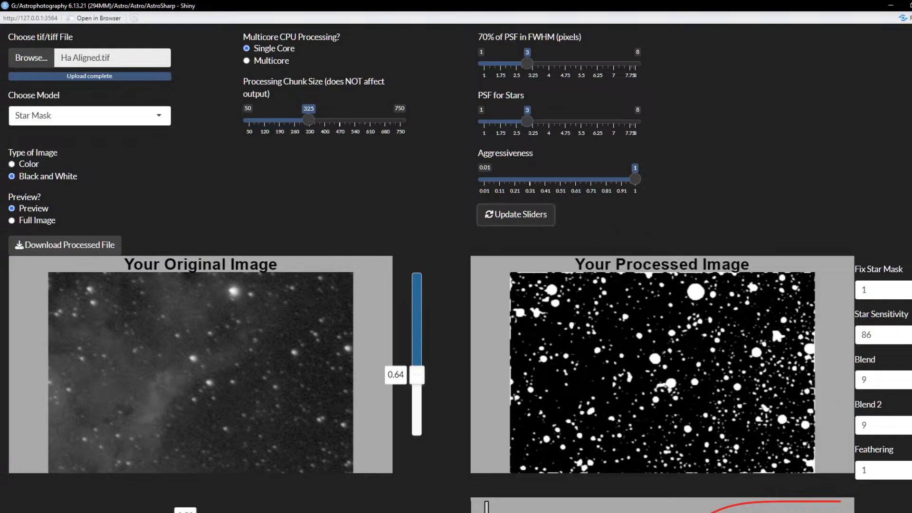
Set the Star Sensitivity to 78 and regenerate the star mask preview.
click(905, 334)
key(BackSpace)
text(2)
key(BackSpace)
key(BackSpace)
text(78)
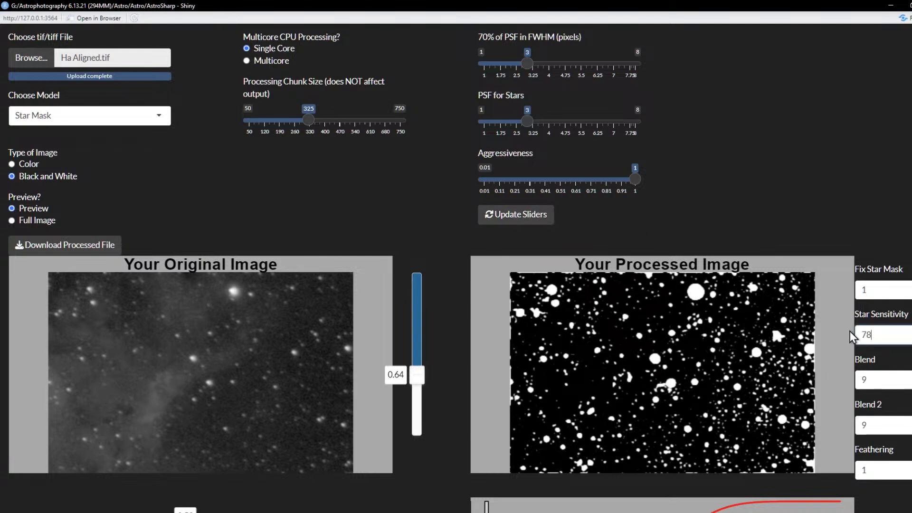
click(540, 223)
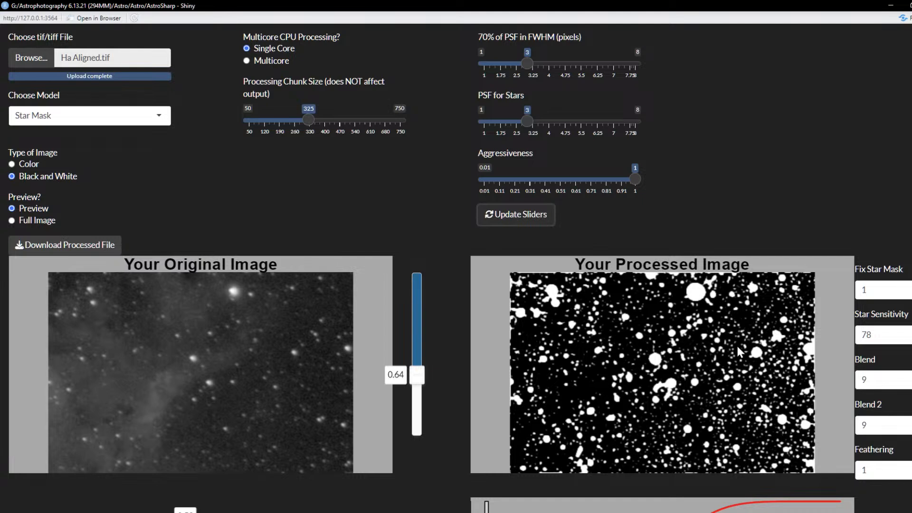
Try Star Sensitivity values of 99 and 99.9, updating the star mask after each one.
double_click(867, 335)
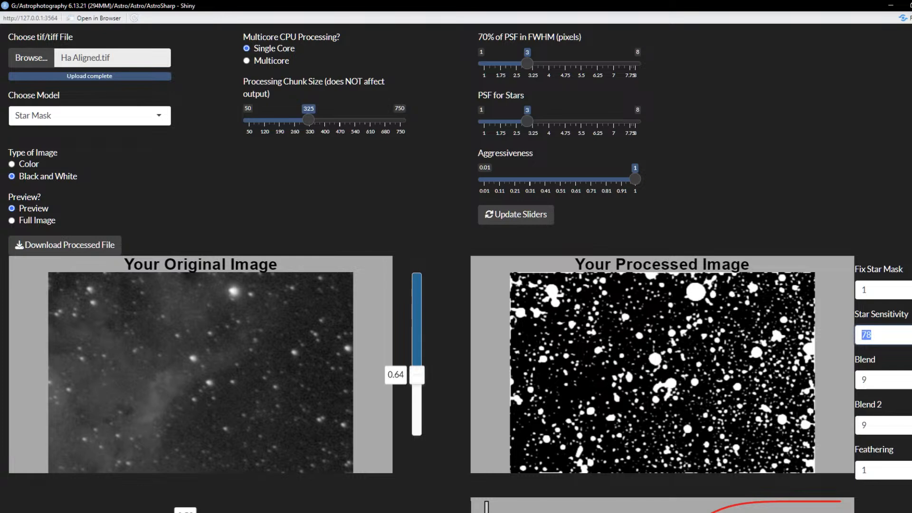
text(99)
click(519, 216)
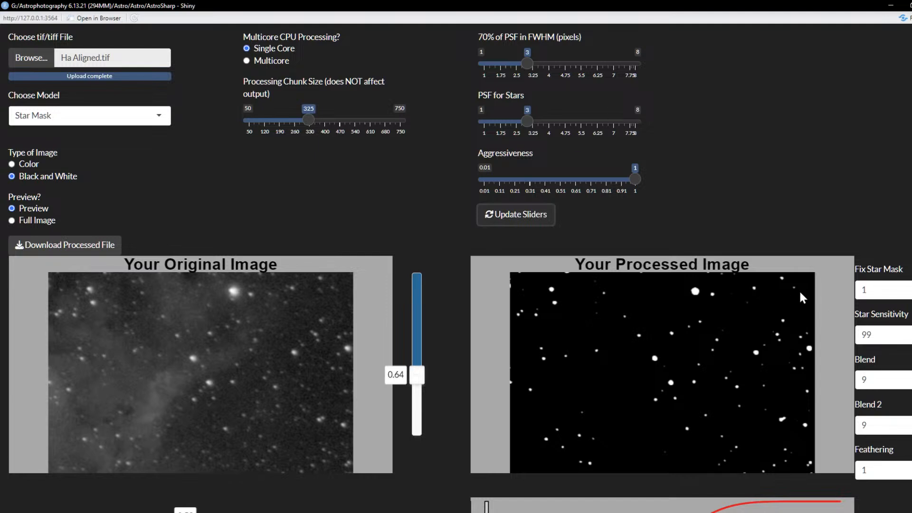
click(881, 335)
text(.9)
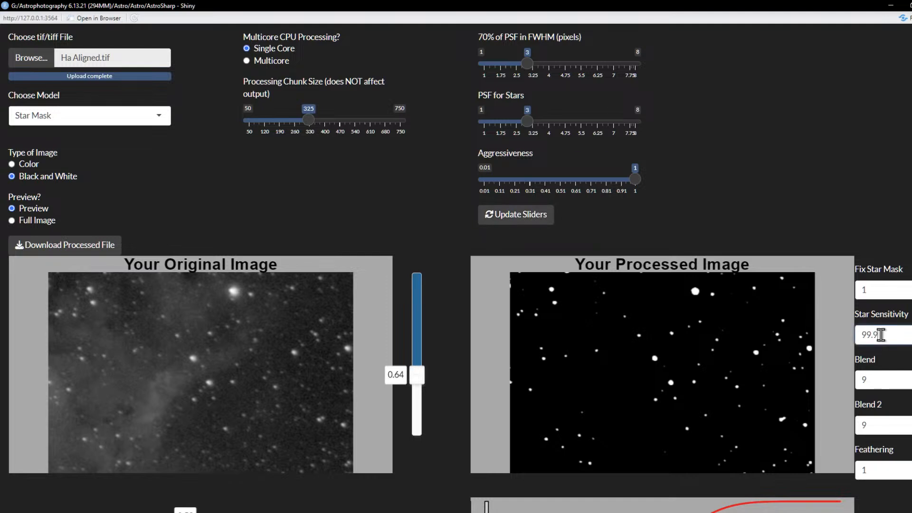
click(510, 219)
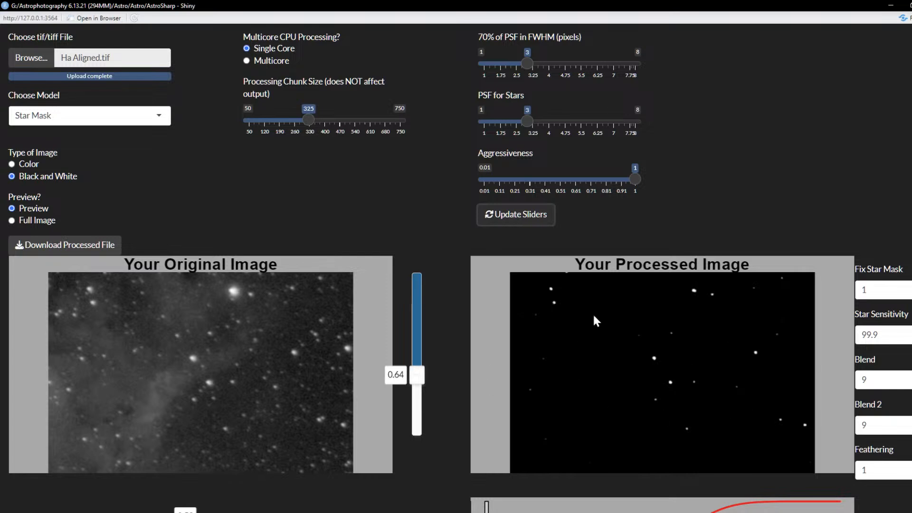
Set the Star Sensitivity to 98 and update the star mask.
drag(878, 335, 868, 334)
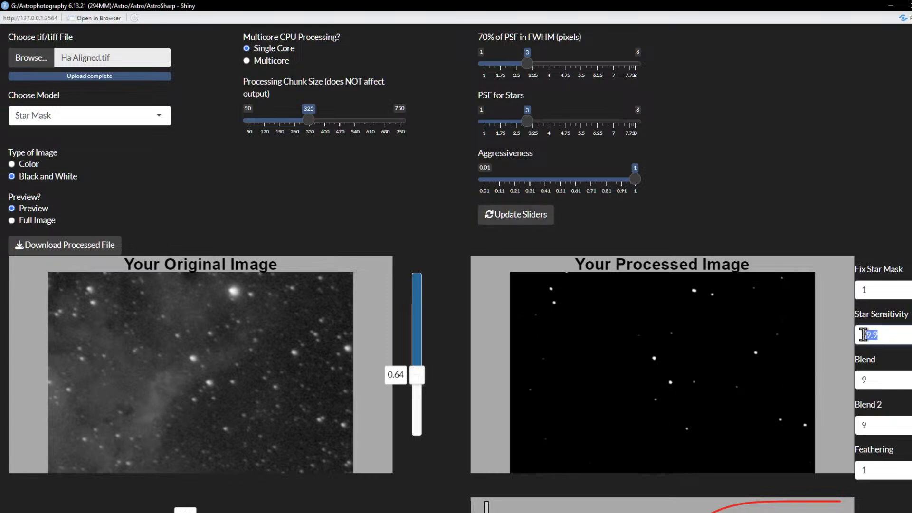
text(98)
click(524, 215)
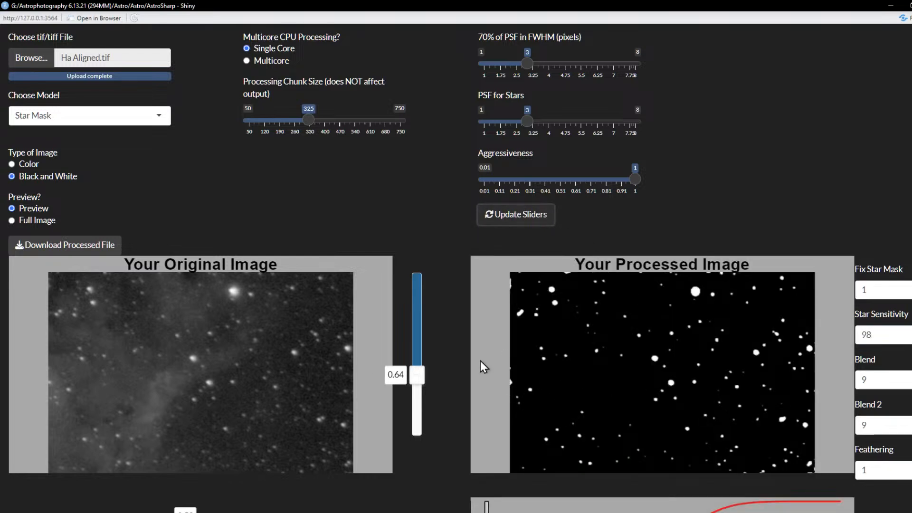
Shift the preview area horizontally to 0.58 to show another part of the image.
scroll(207, 494, down, 2)
drag(186, 439, 211, 438)
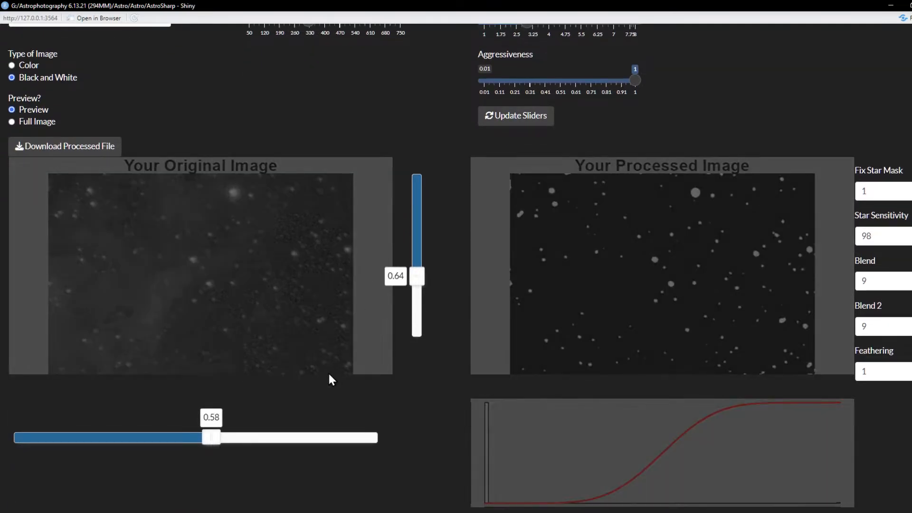
scroll(318, 328, up, 1)
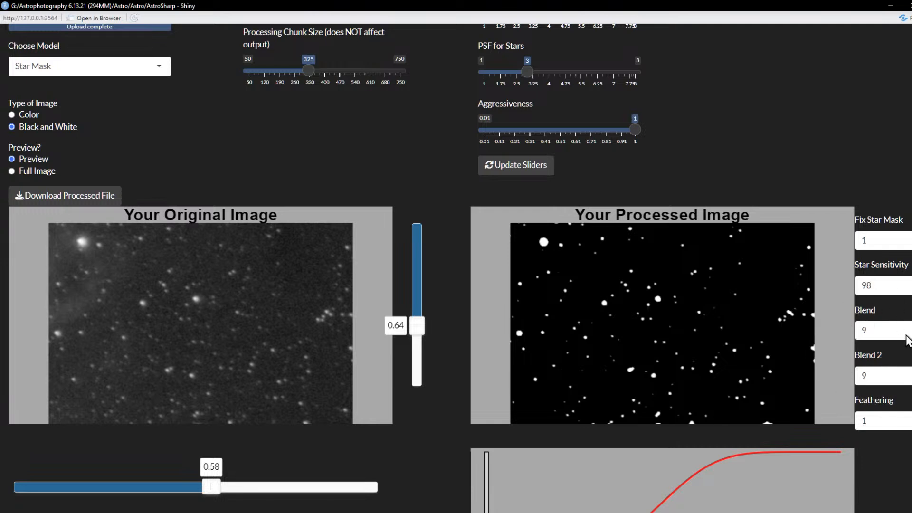
Set the Feathering to 3.001 and update the star mask.
double_click(859, 330)
scroll(693, 371, down, 2)
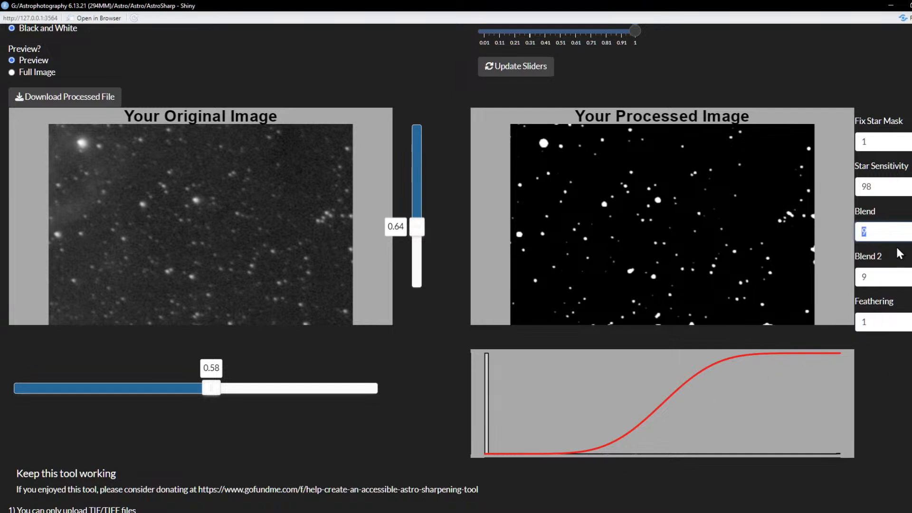
click(879, 322)
text(.001)
key(Up)
key(Up)
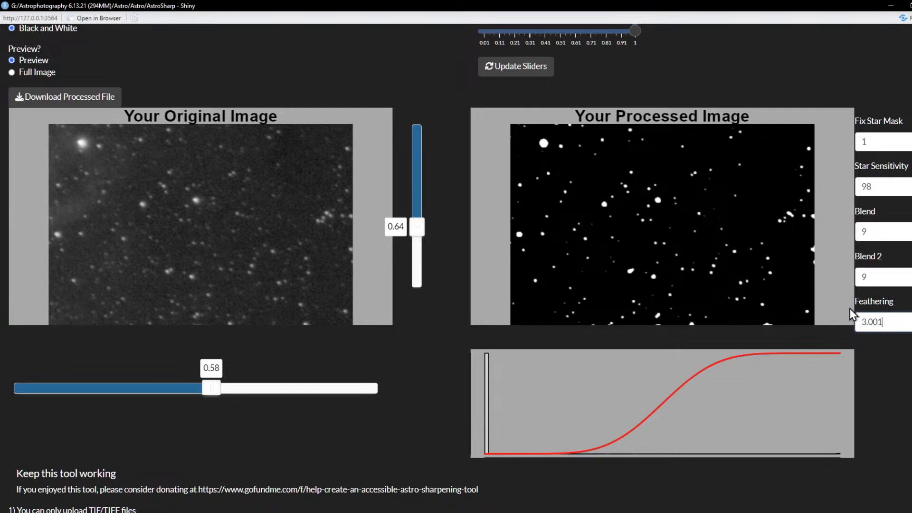
click(534, 79)
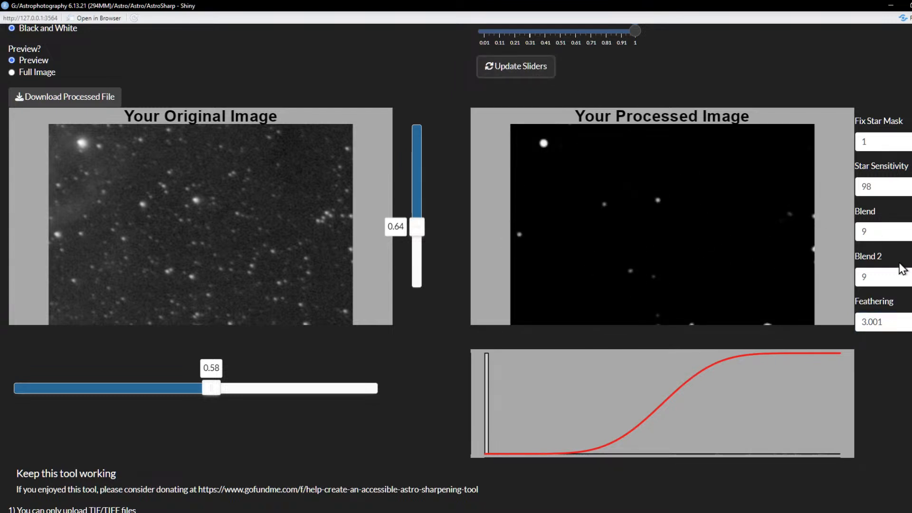
Set the Blend to 100 and update the star mask.
double_click(861, 231)
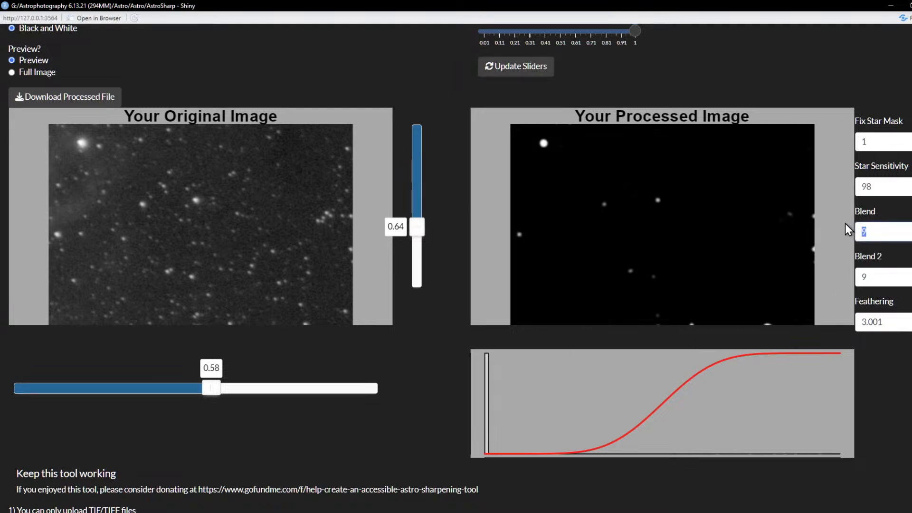
text(100)
click(532, 66)
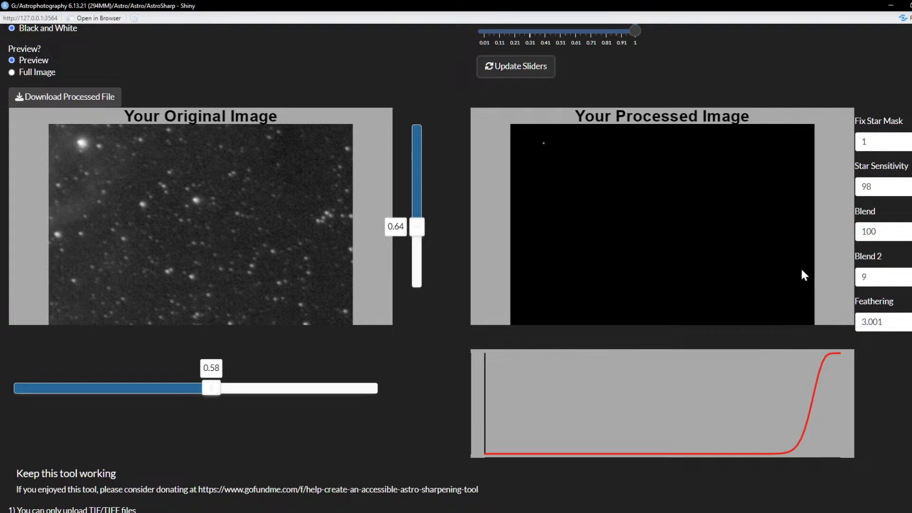
Set the Blend to 9 and Blend 2 to 100, and update the star mask.
double_click(863, 232)
text(9)
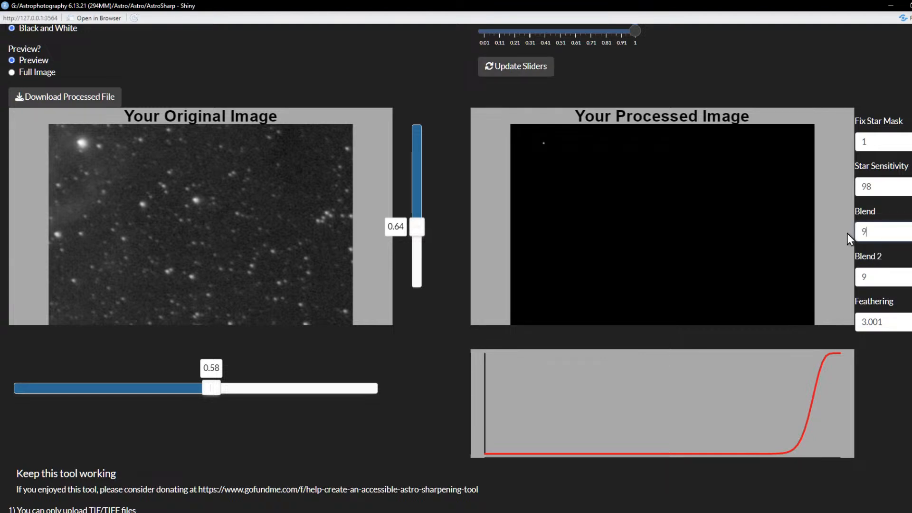
key(Tab)
text(100)
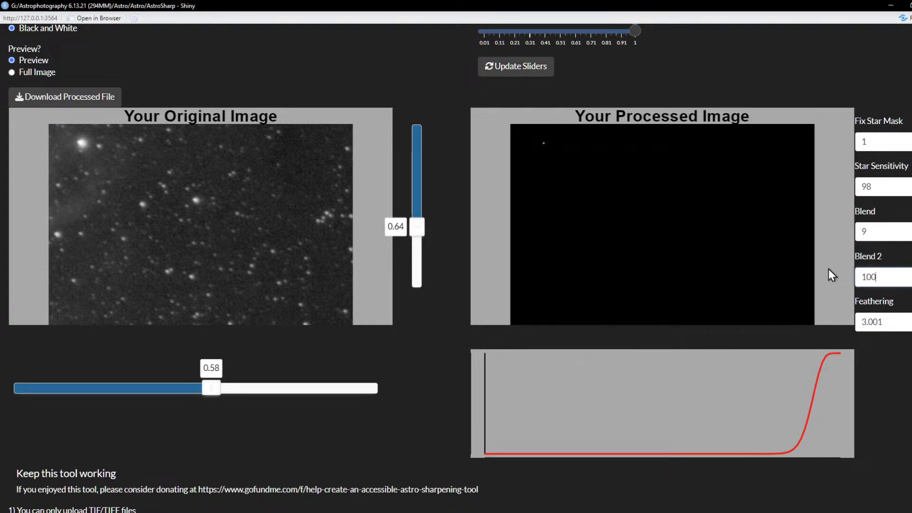
click(517, 75)
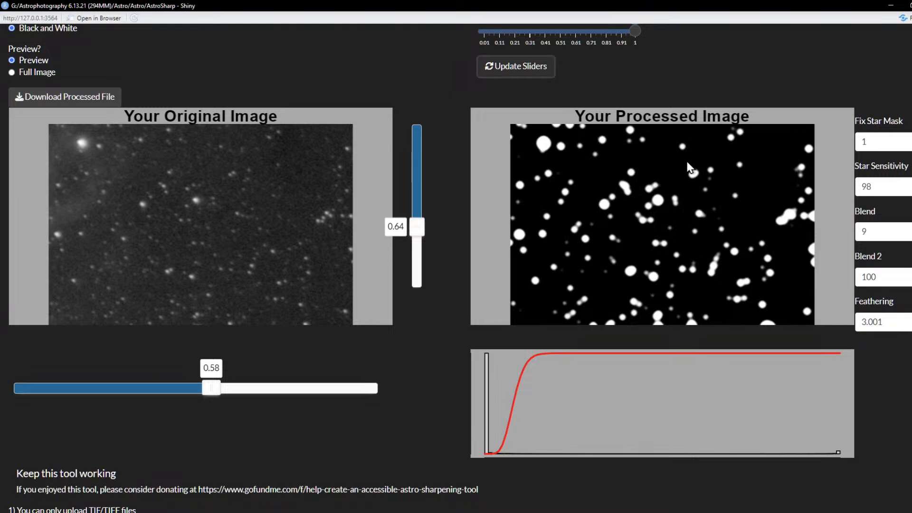
Set the Blend to 8.9501.
scroll(686, 166, up, 5)
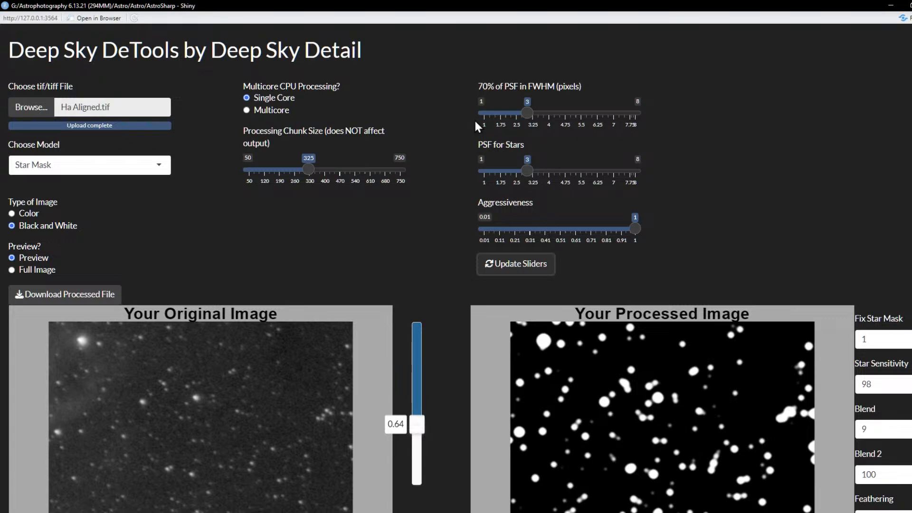
scroll(717, 250, down, 2)
scroll(737, 228, down, 3)
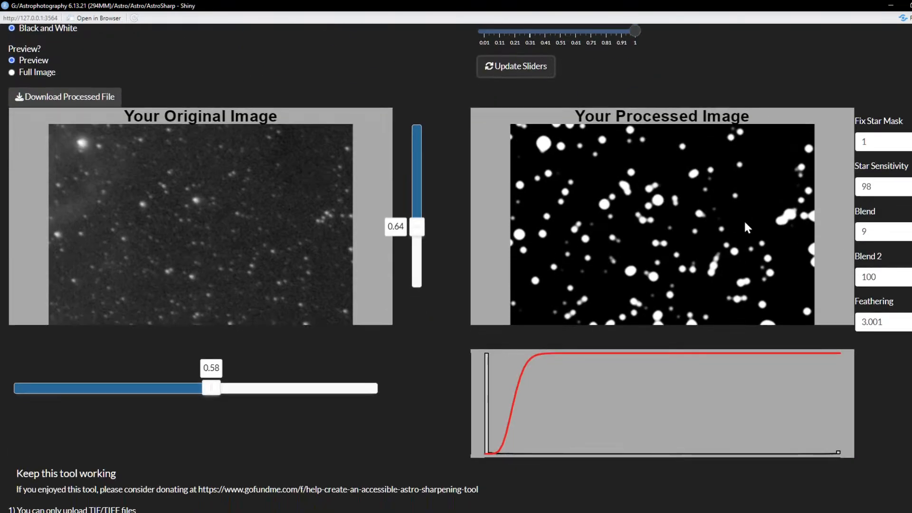
scroll(700, 263, up, 2)
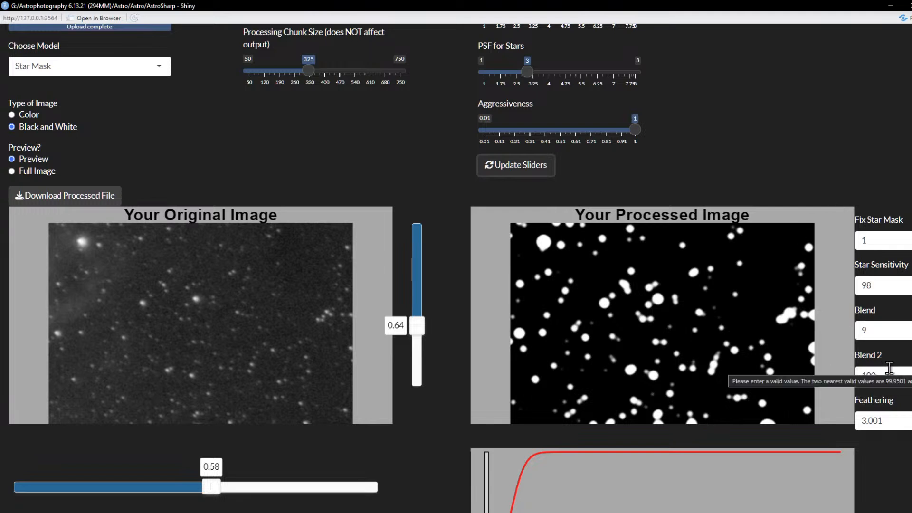
double_click(866, 328)
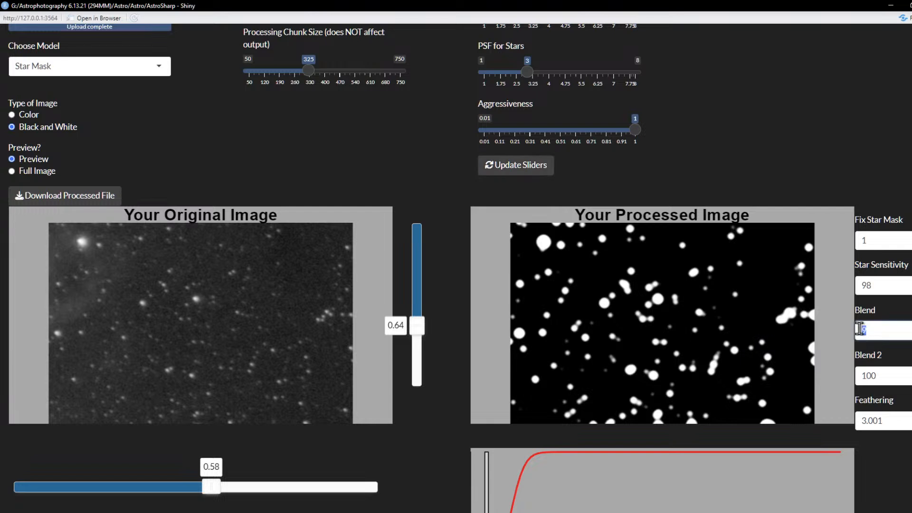
scroll(894, 304, down, 1)
text(8.9501)
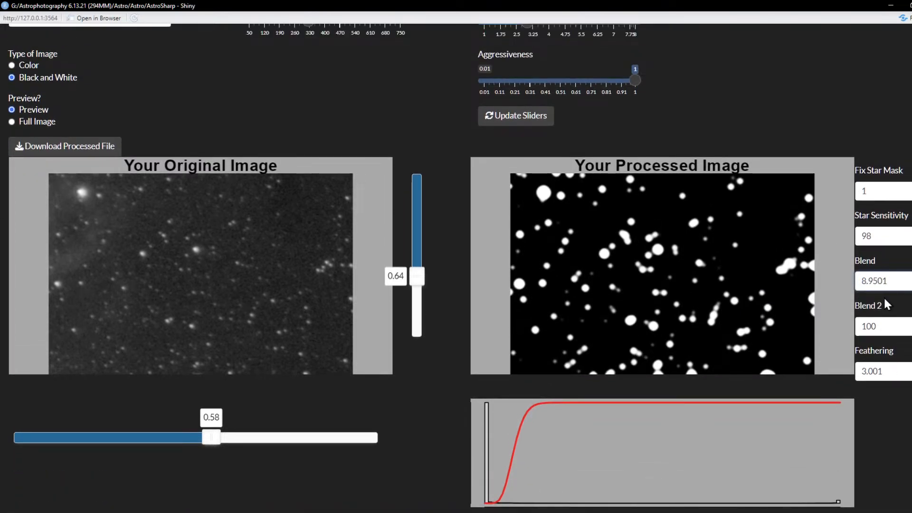
scroll(611, 417, down, 1)
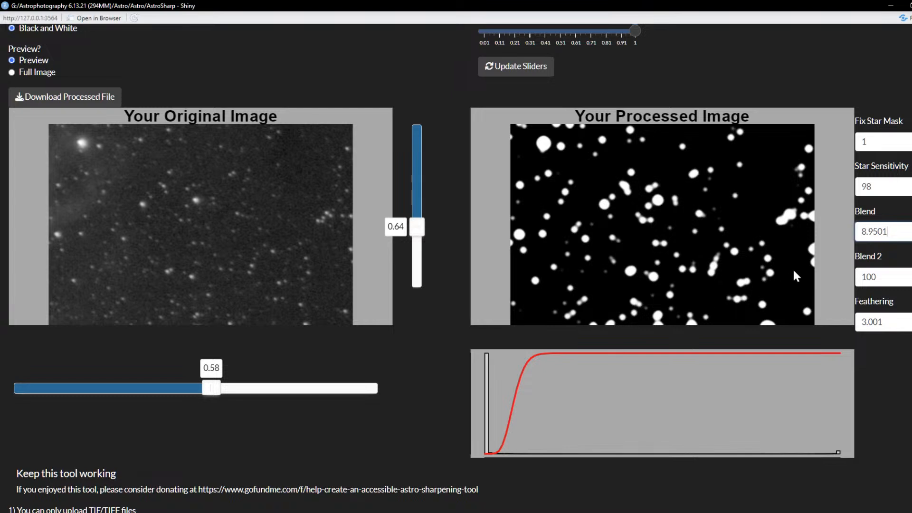
Set the Blend to 1 and update the star mask.
drag(889, 231, 826, 240)
text(1)
click(515, 71)
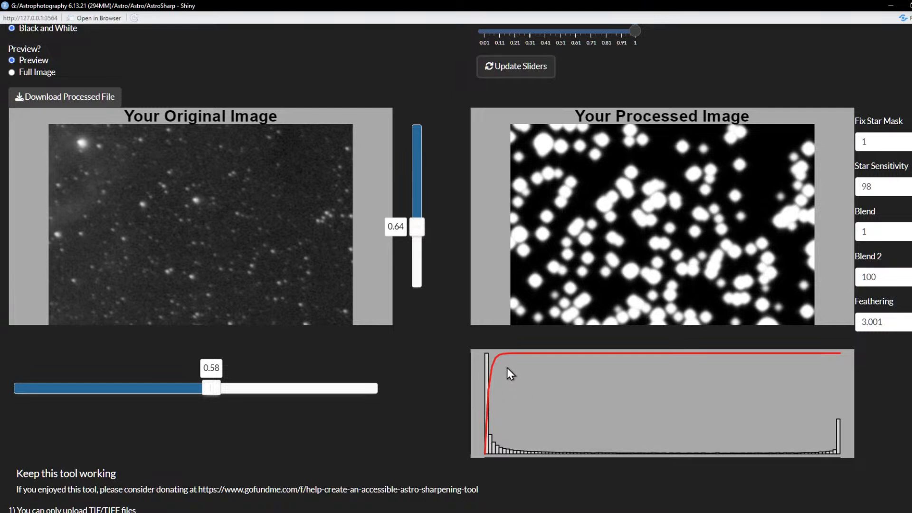
Set Blend 2 to 1 and update the star mask to test a linear blend curve.
click(869, 272)
double_click(869, 271)
text(1)
click(513, 71)
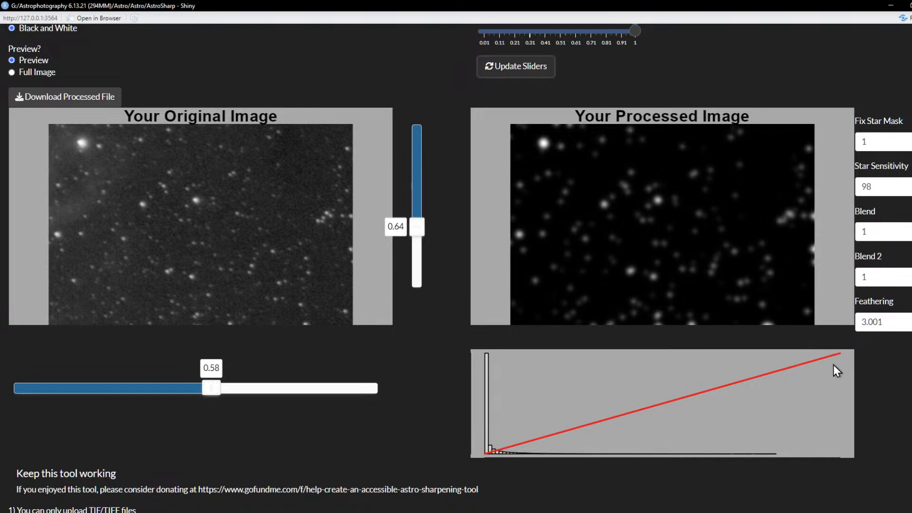
Raise the Blend to 10 and update the star mask.
click(878, 231)
text(0)
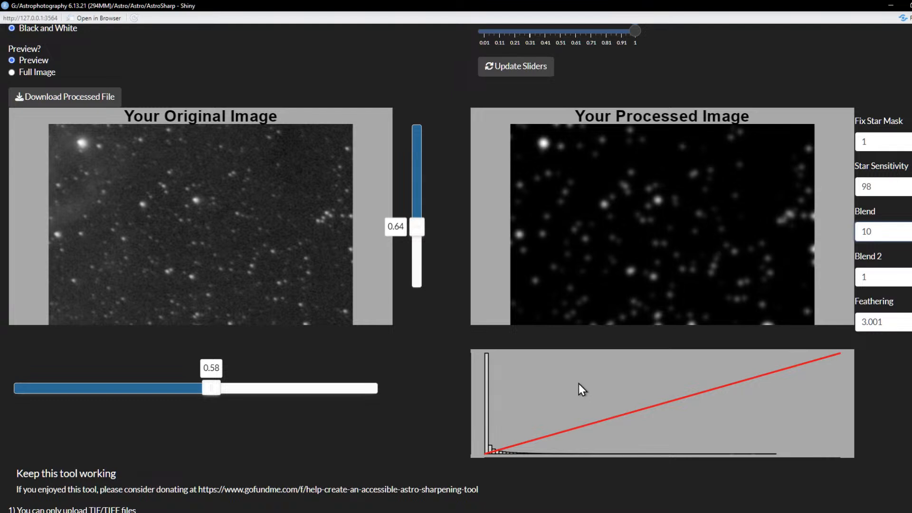
click(530, 72)
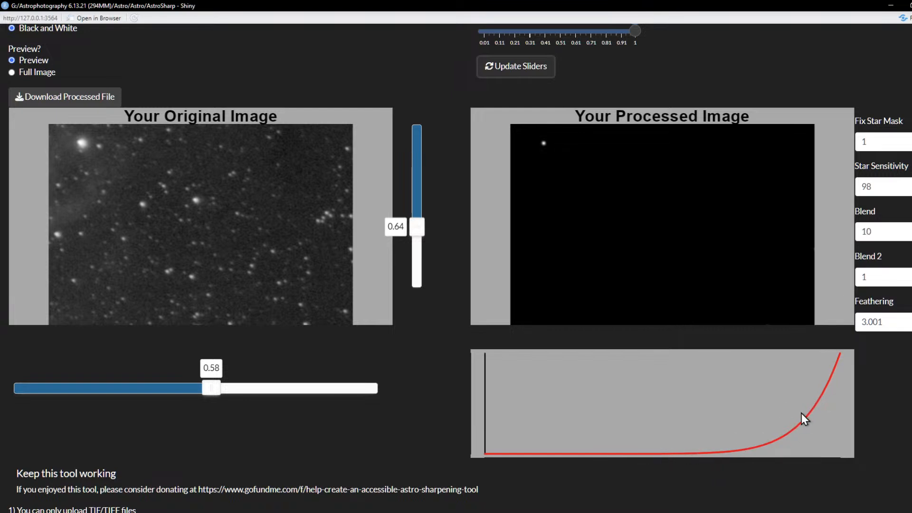
Set the Blend to 1 and Blend 2 to 10, and update the star mask.
double_click(865, 231)
text(1)
click(885, 272)
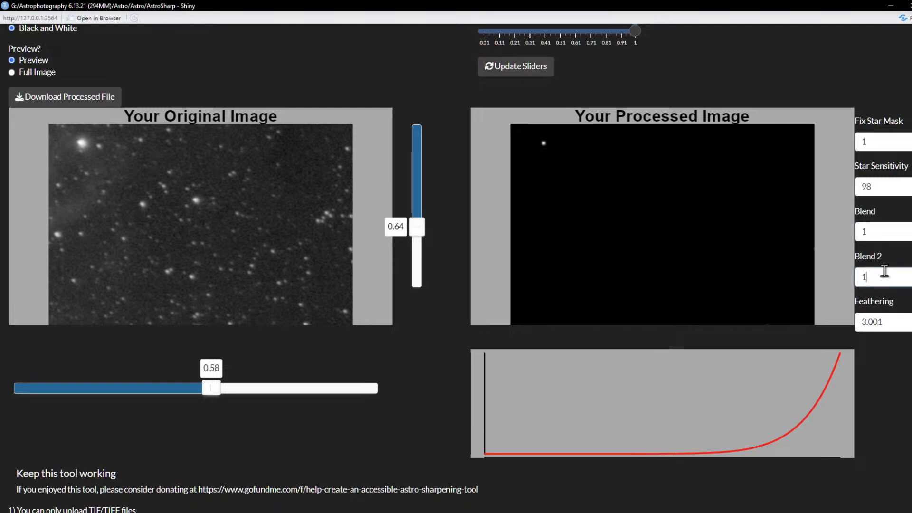
click(504, 67)
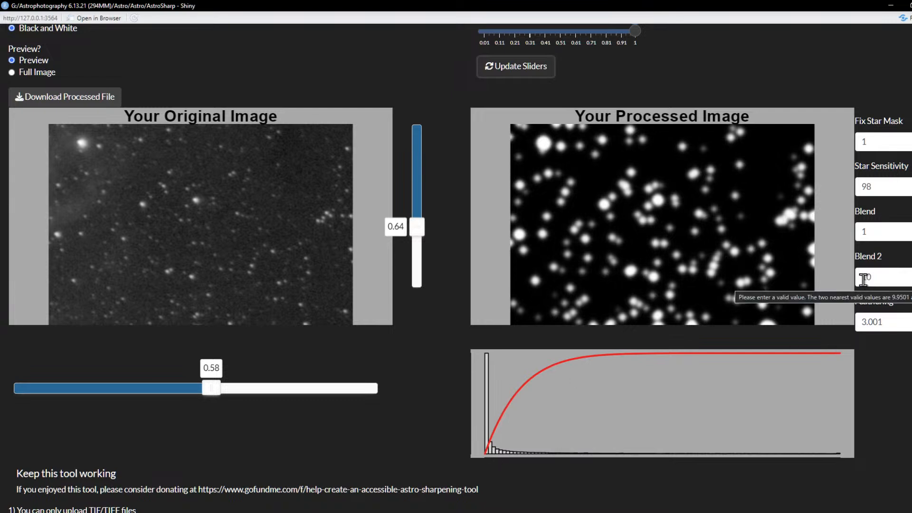
Raise Blend 2 to 100 and update the star mask.
click(885, 277)
text(0)
click(513, 76)
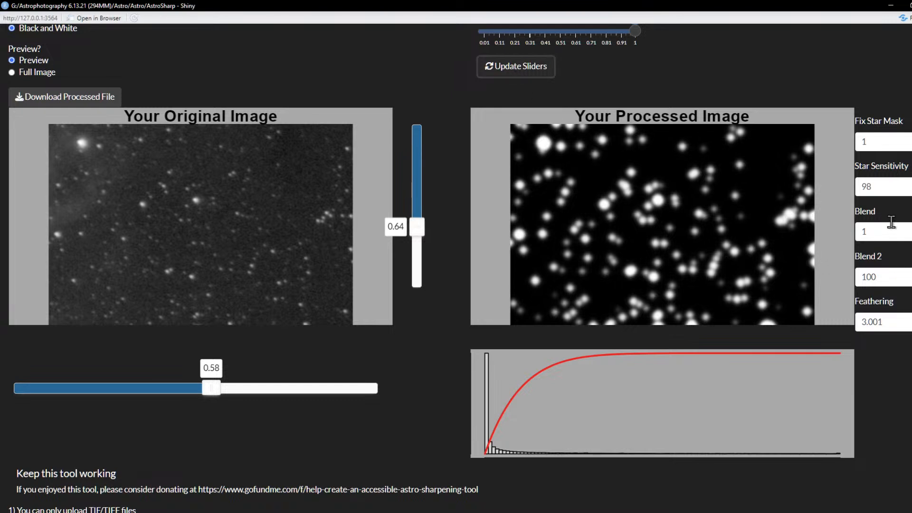
click(528, 78)
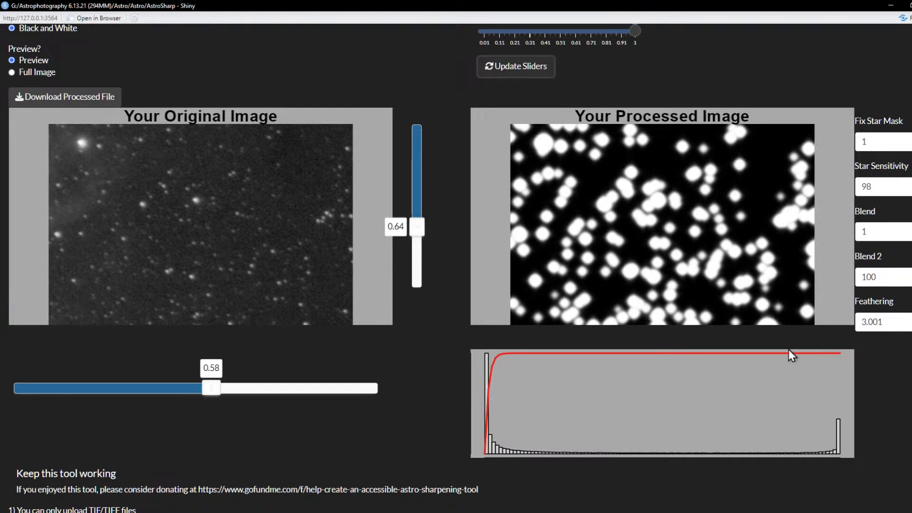
Switch the processing model to Dual PSF and update the processed preview.
scroll(526, 281, up, 3)
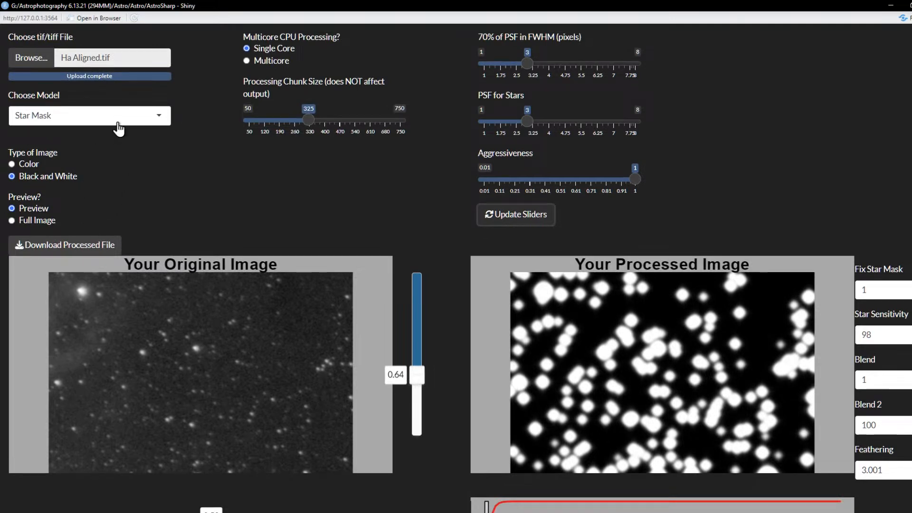
click(141, 124)
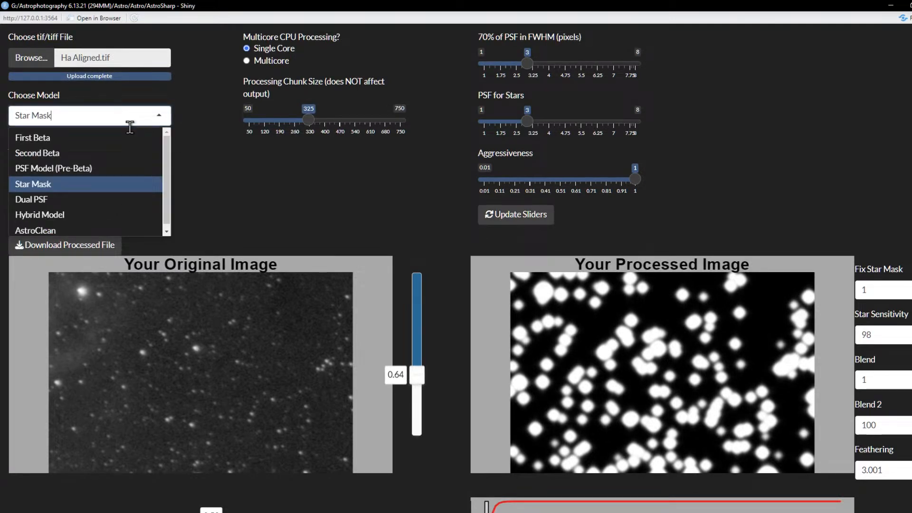
click(113, 187)
click(529, 218)
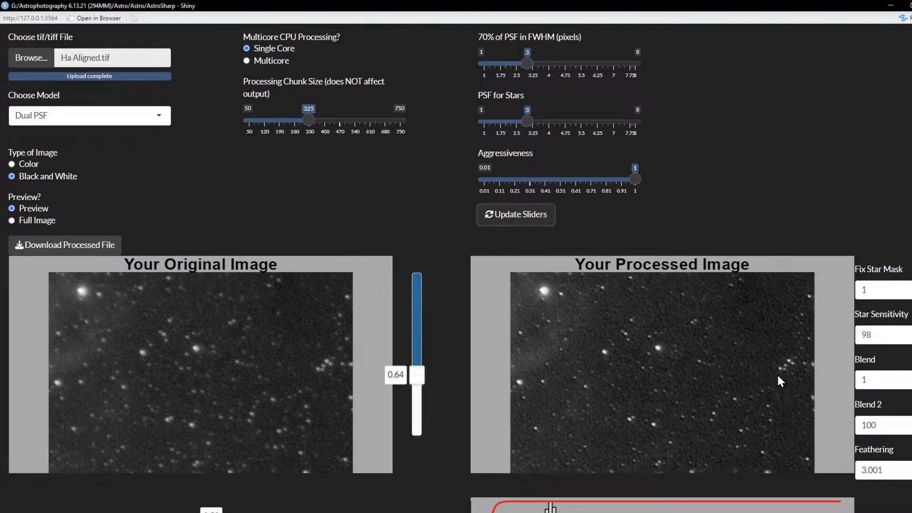
Set the PSF for Stars to 1.25 and update the processed preview.
scroll(594, 275, up, 1)
scroll(577, 241, down, 1)
drag(523, 125, 489, 122)
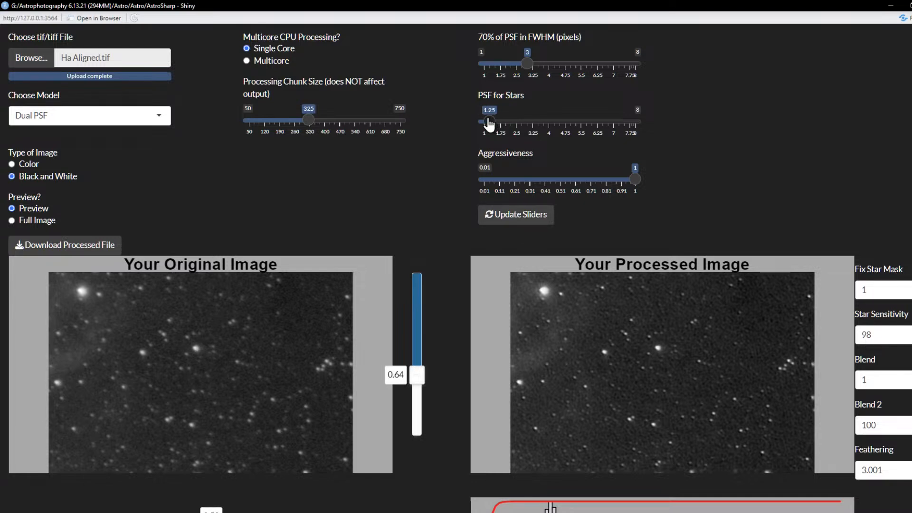
click(536, 222)
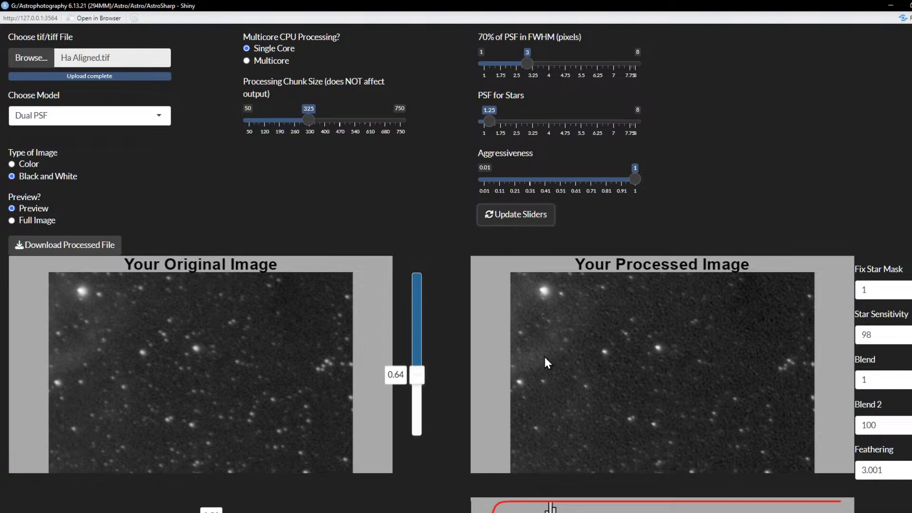
Compare the Dual PSF preview with the original image and examine its histogram and current settings.
scroll(635, 410, down, 2)
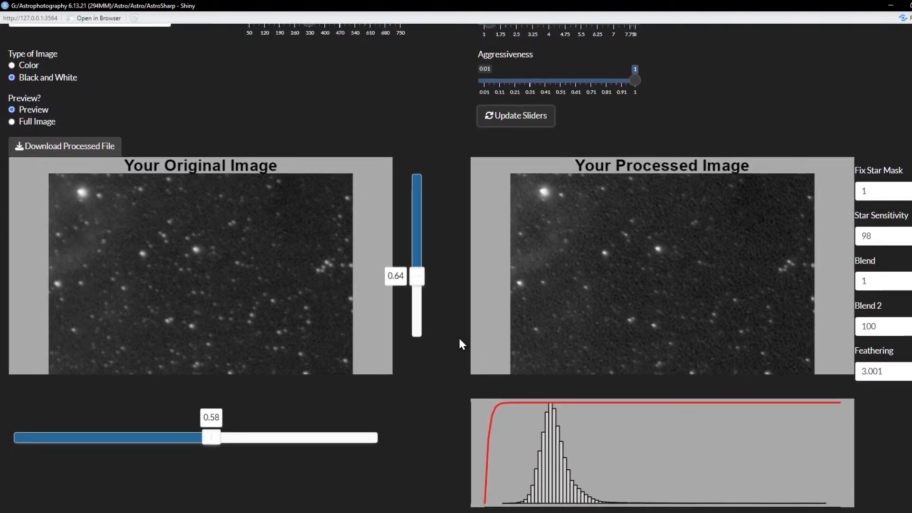
scroll(523, 482, up, 1)
scroll(569, 479, down, 2)
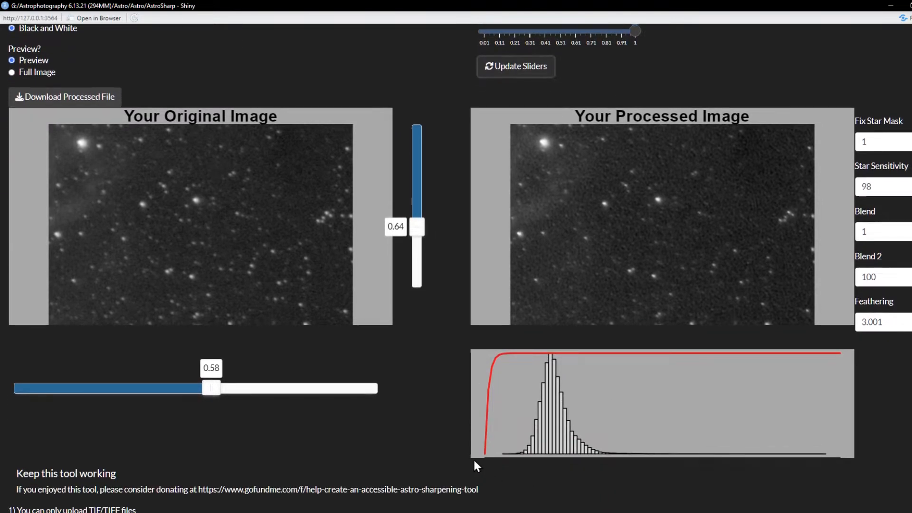
scroll(511, 273, up, 4)
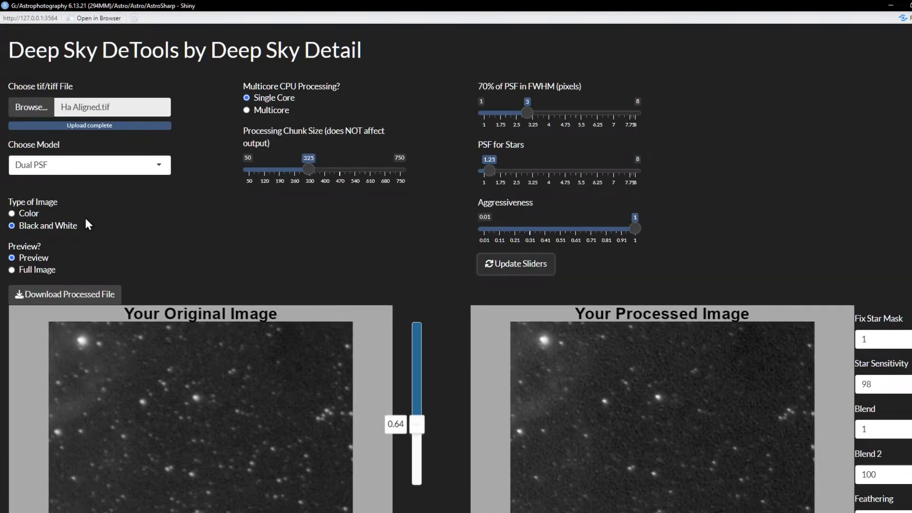
scroll(502, 491, down, 5)
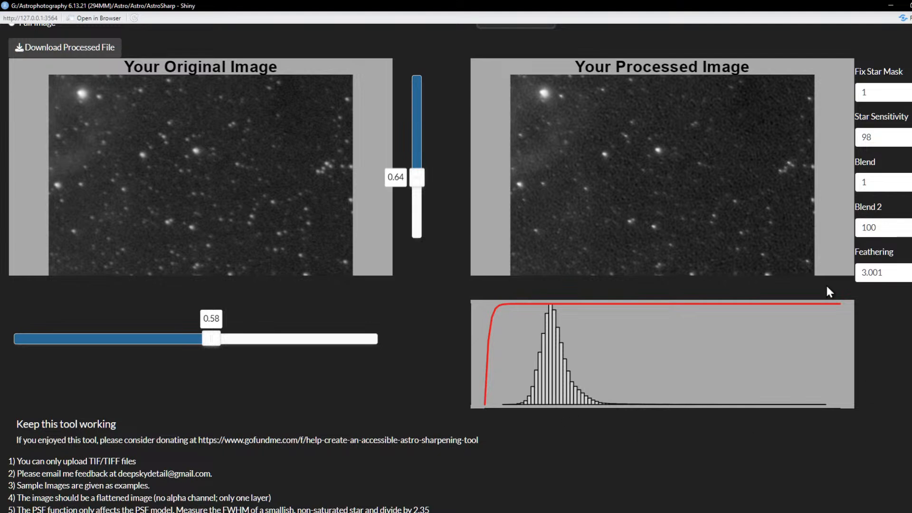
scroll(741, 346, up, 1)
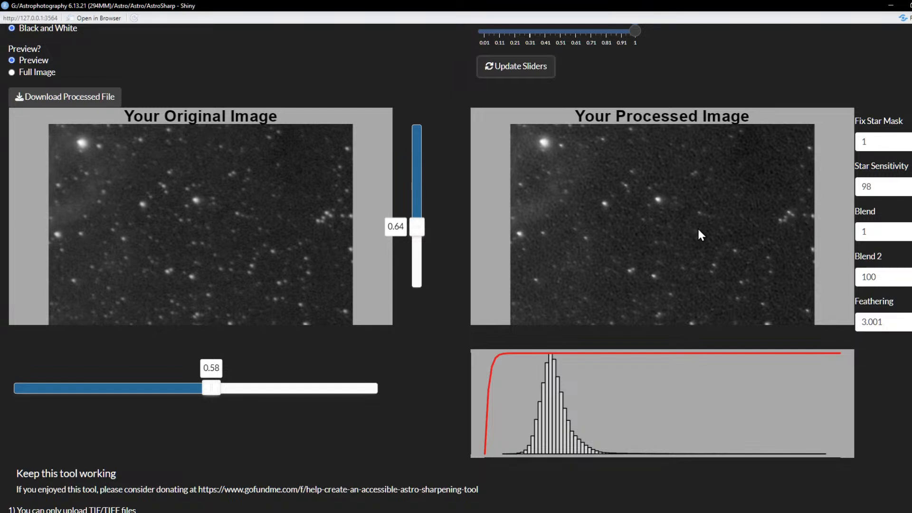
scroll(699, 284, up, 2)
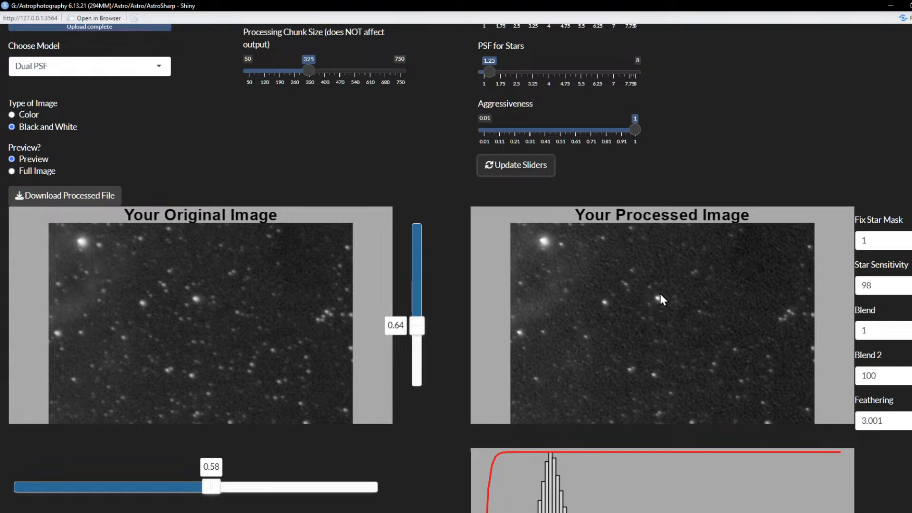
Set the PSF for Stars to its maximum of 8 and update the processed preview.
scroll(532, 158, up, 2)
drag(490, 172, 634, 177)
scroll(572, 271, down, 1)
click(495, 214)
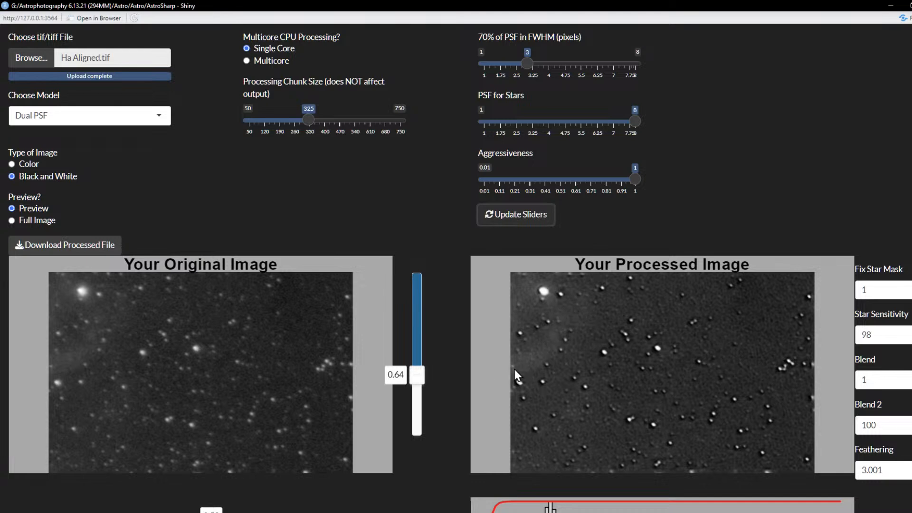
Set the 70% of PSF in FWHM value to 8 pixels and update the processed preview.
drag(527, 64, 603, 63)
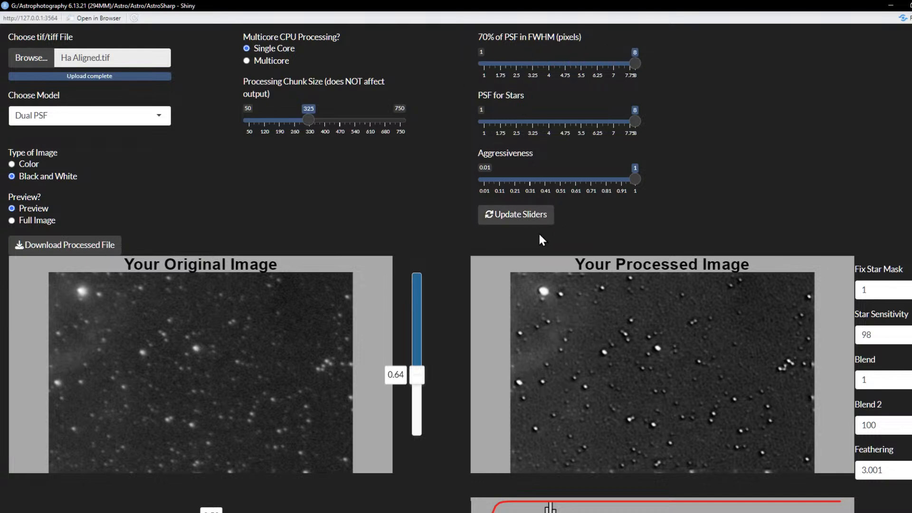
click(515, 219)
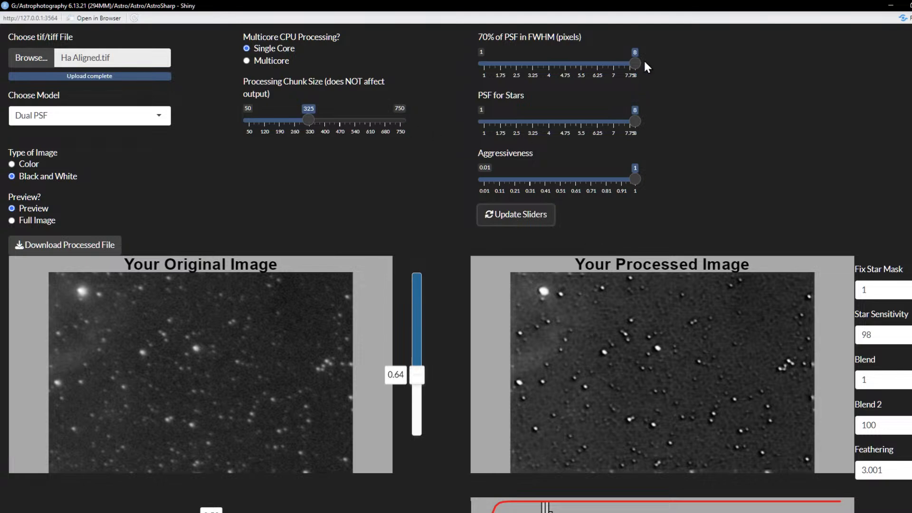
drag(635, 63, 659, 64)
Set the PSF for Stars to 1.5, update the processed preview and compare it with the original image.
drag(634, 122, 549, 119)
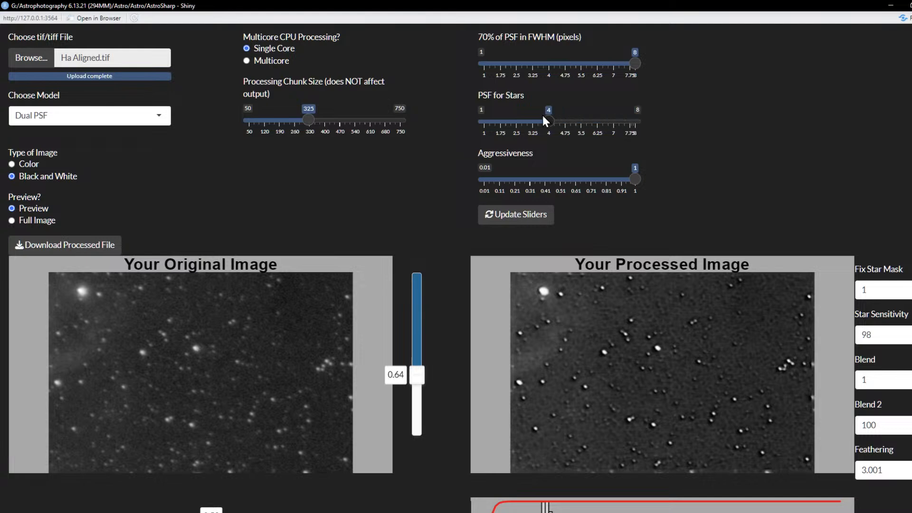
drag(491, 126, 494, 126)
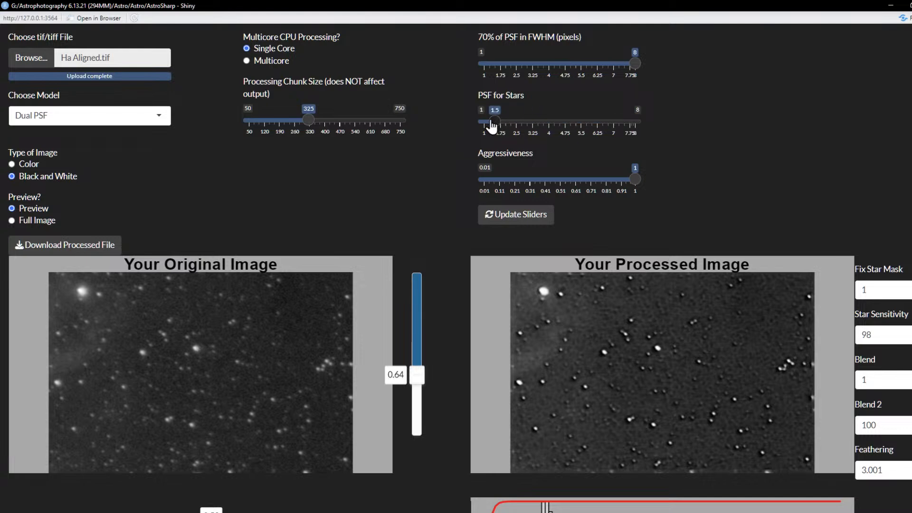
click(516, 214)
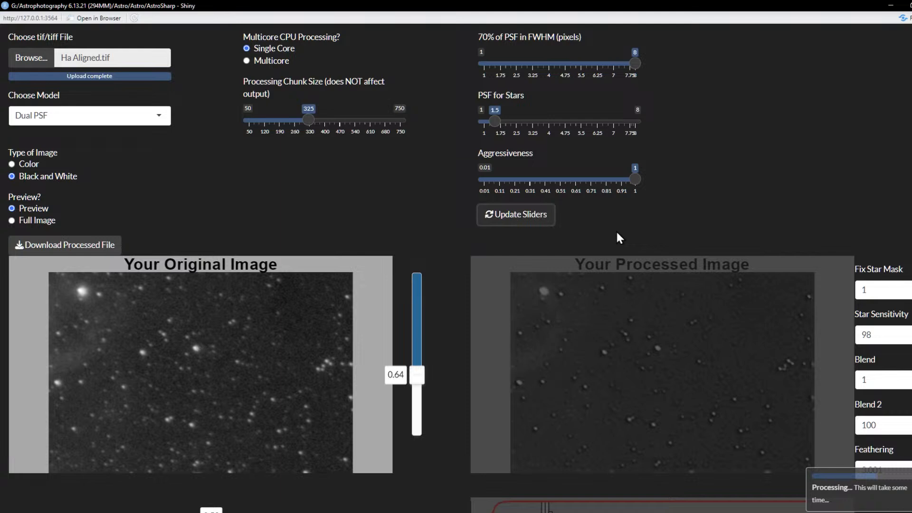
scroll(867, 356, down, 1)
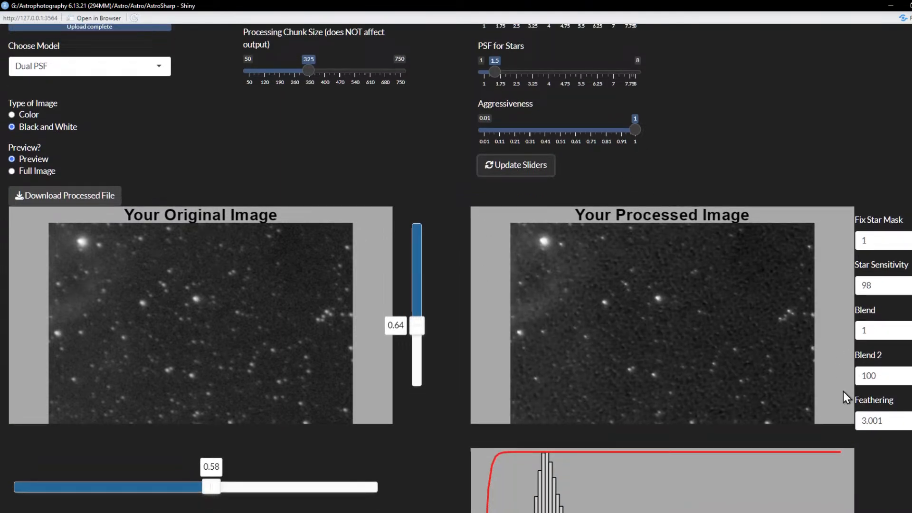
scroll(697, 196, up, 2)
scroll(723, 363, down, 1)
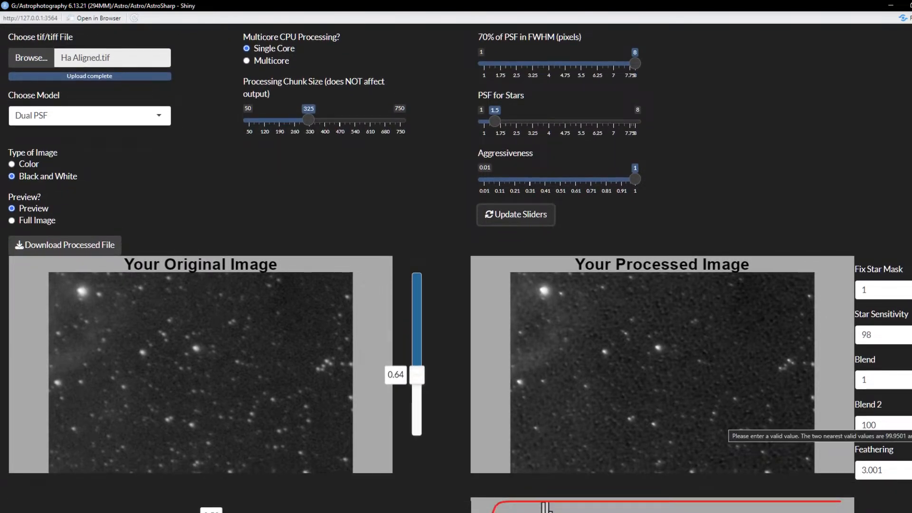
scroll(707, 401, down, 4)
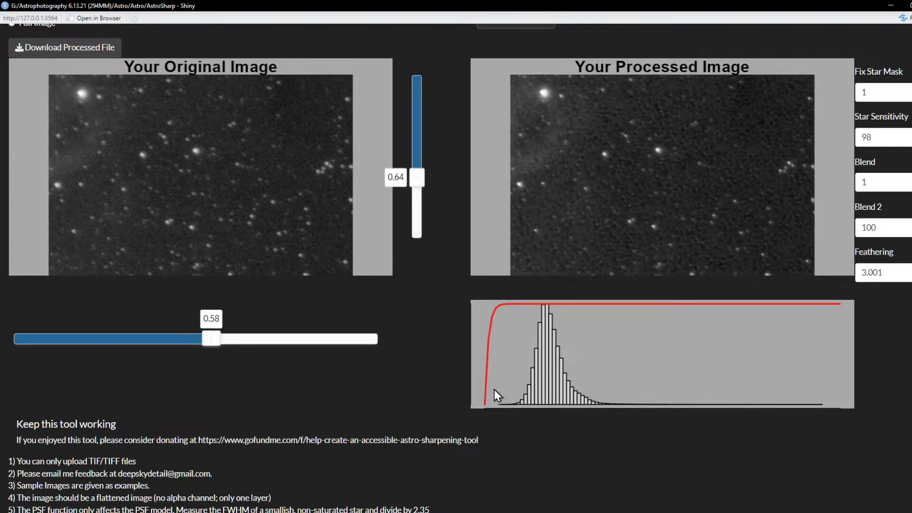
Set Blend 2 to 1 and update the processed preview to check the star mask's effect.
scroll(560, 262, up, 2)
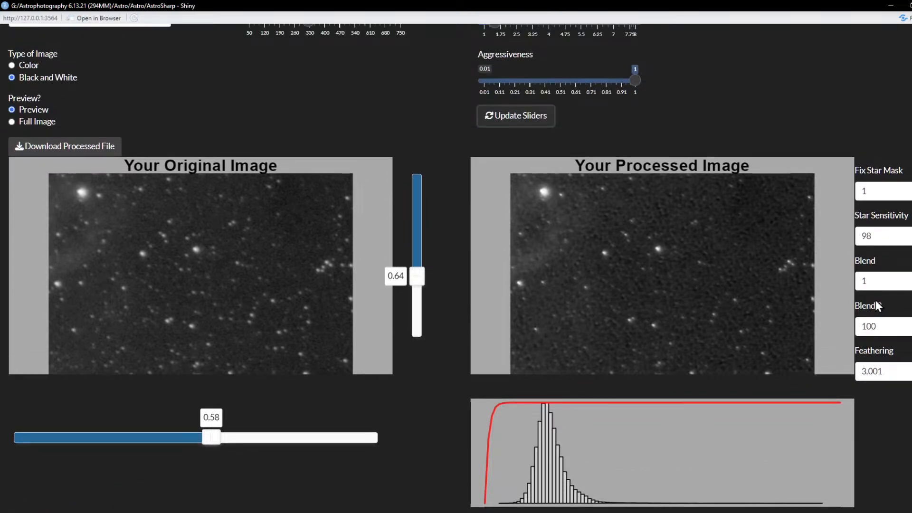
drag(889, 326, 840, 320)
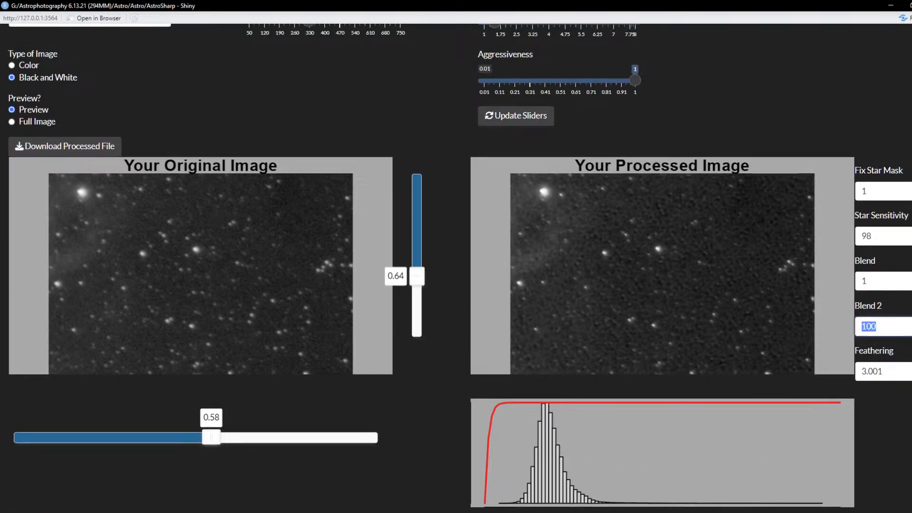
text(1)
click(507, 122)
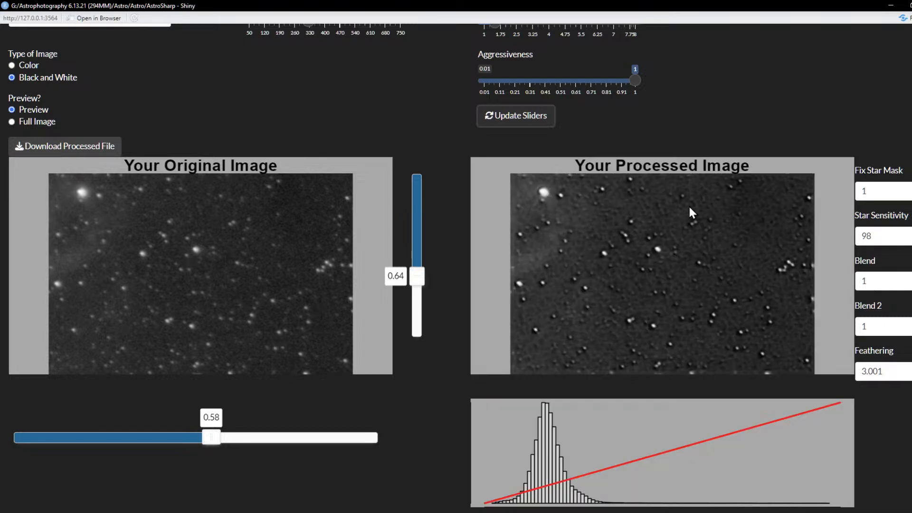
scroll(665, 266, up, 3)
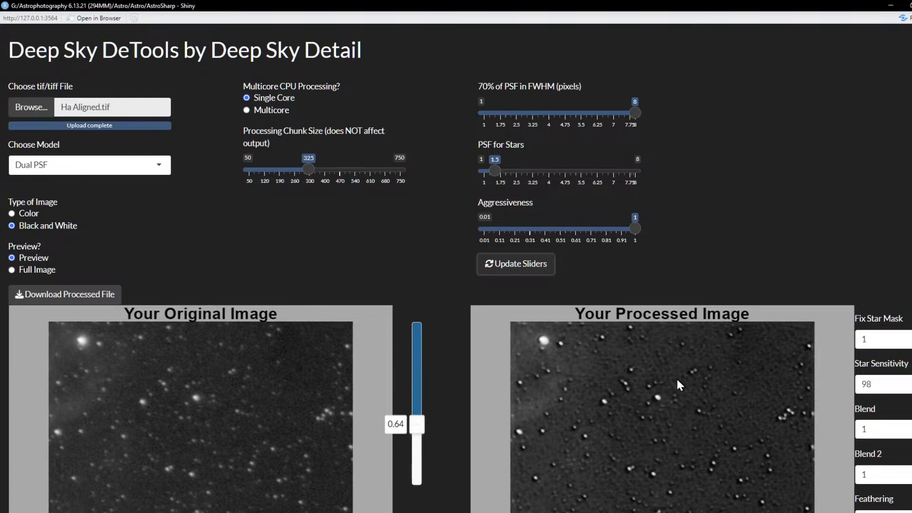
Set Blend 2 to 90, update the processed preview and check the sharpened stars against the original.
scroll(700, 383, down, 4)
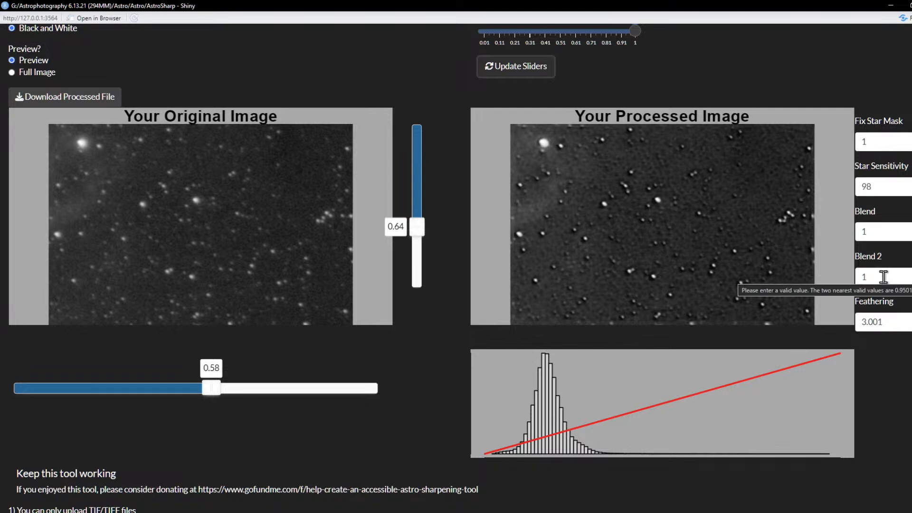
drag(883, 277, 843, 272)
key(BackSpace)
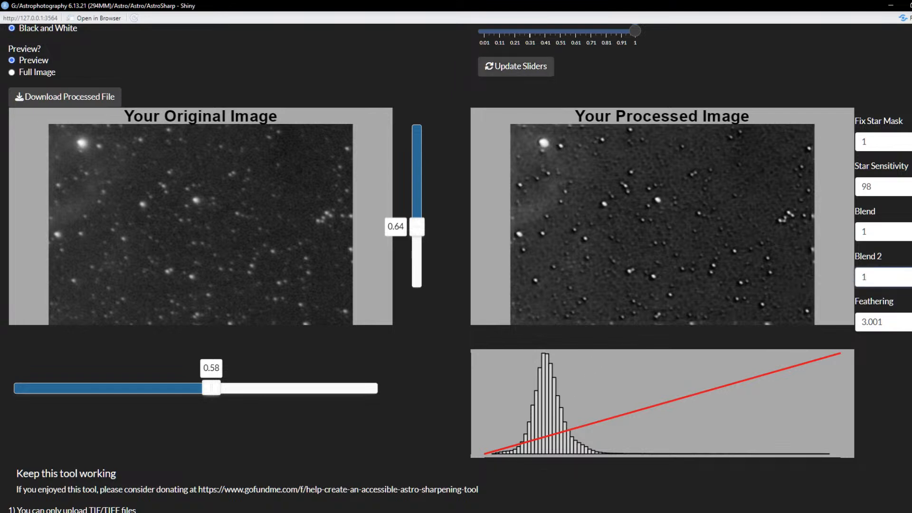
text(90)
click(536, 69)
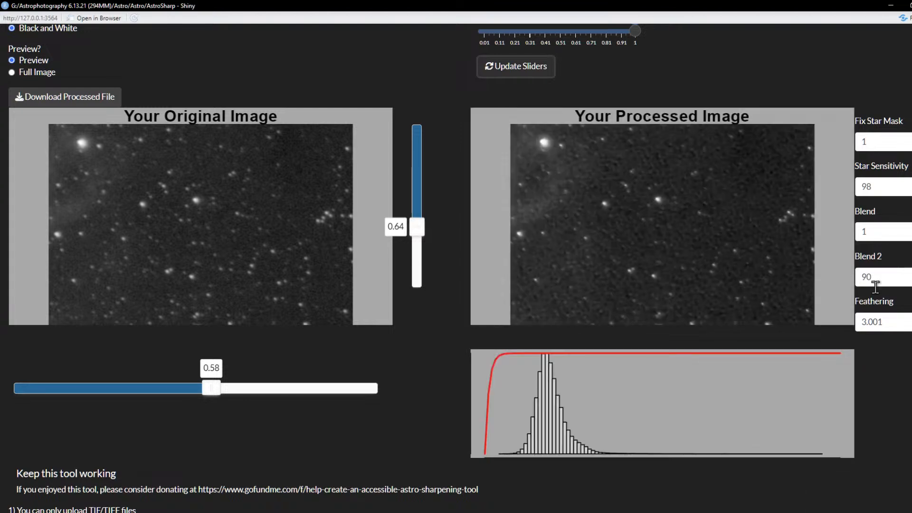
scroll(789, 228, up, 2)
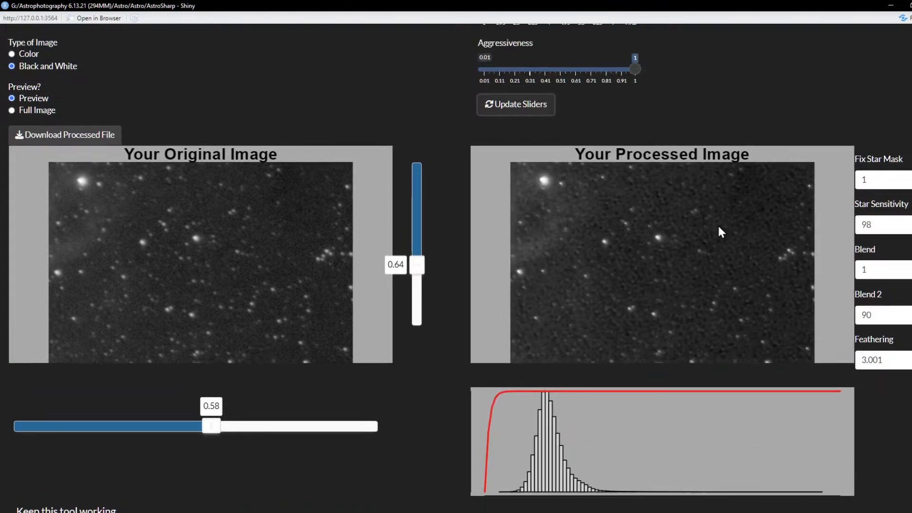
scroll(893, 290, up, 1)
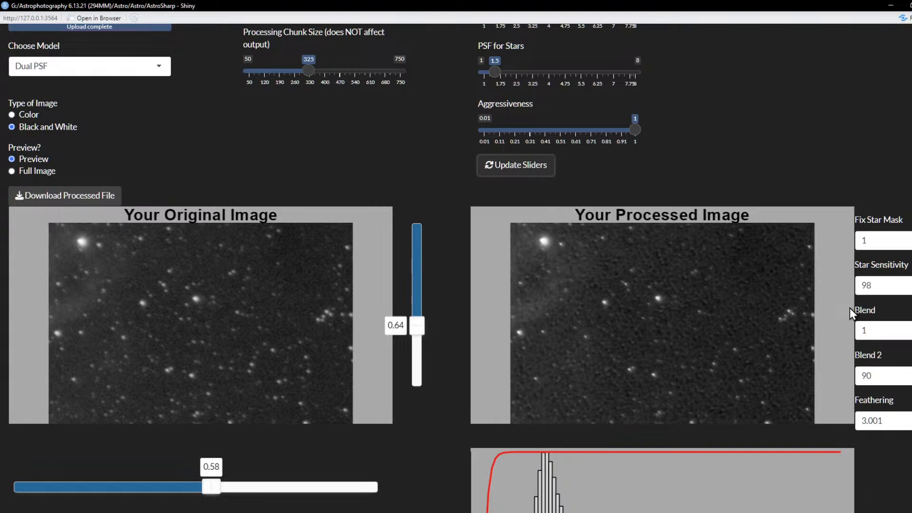
scroll(655, 190, up, 2)
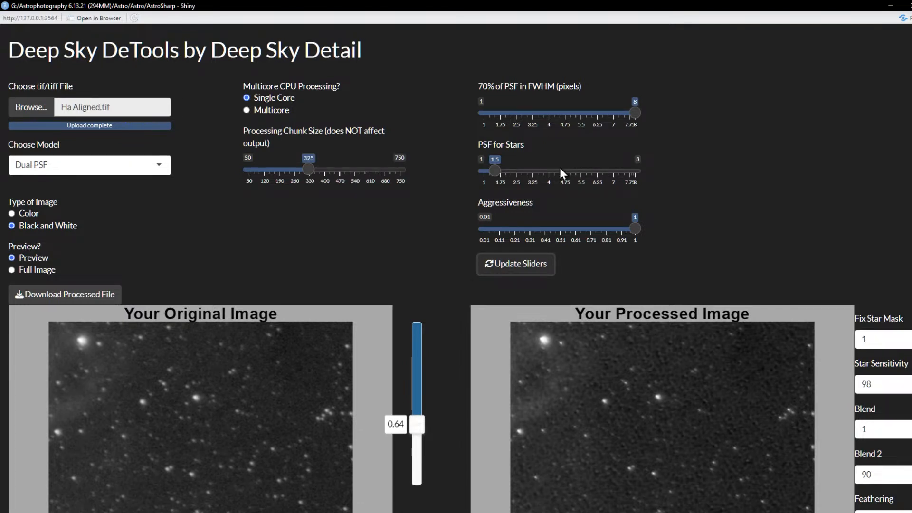
Shift the preview region horizontally to 0.68 and compare the original and processed stars there.
scroll(594, 333, down, 3)
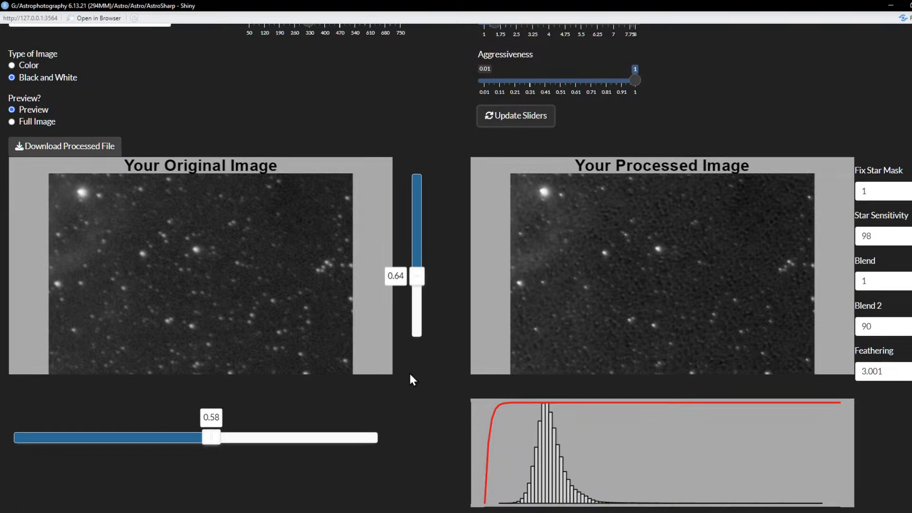
drag(217, 443, 268, 439)
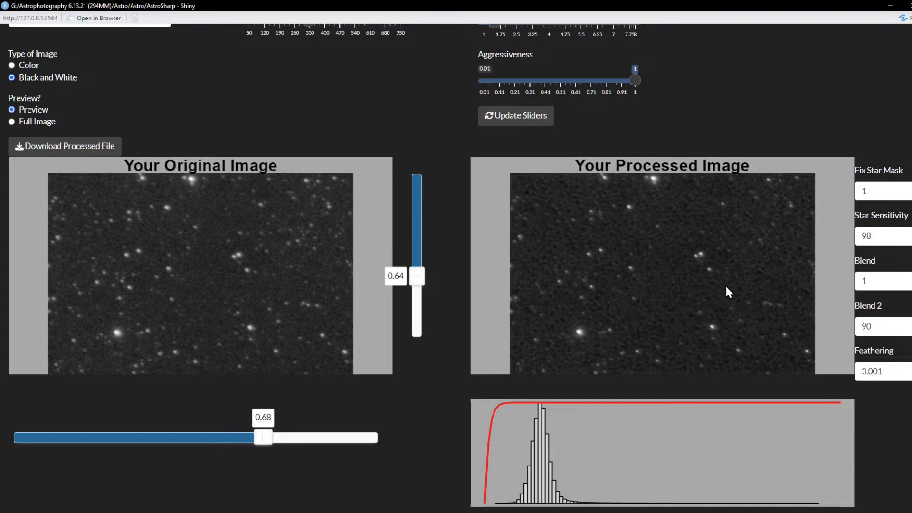
scroll(725, 284, up, 3)
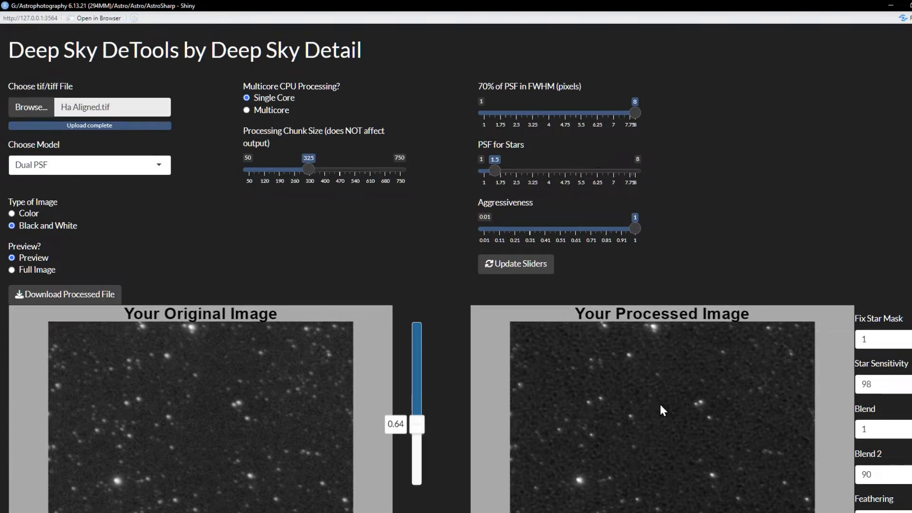
scroll(660, 401, down, 2)
scroll(618, 118, up, 2)
Set the 70% of PSF in FWHM value to 3.5 pixels and update the processed preview.
drag(632, 119, 536, 114)
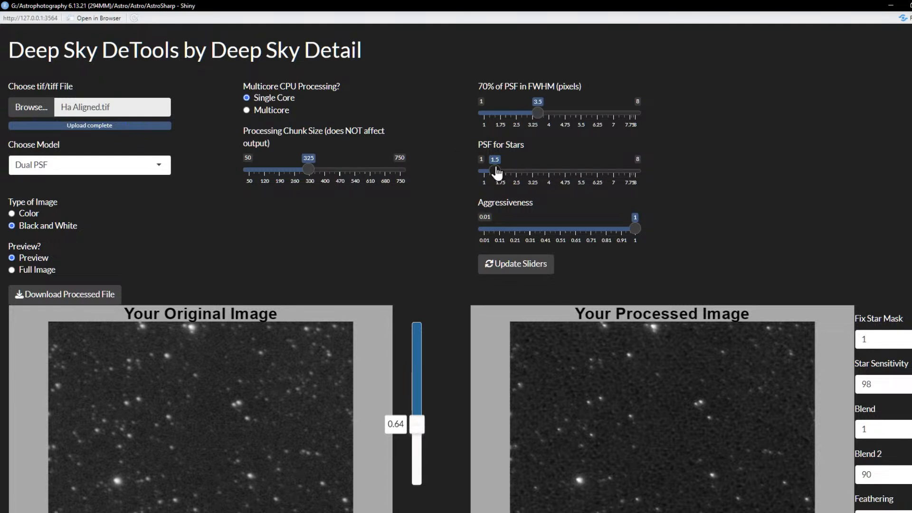
mouse_move(537, 114)
mouse_down()
mouse_move(550, 115)
mouse_move(538, 115)
mouse_up()
click(524, 269)
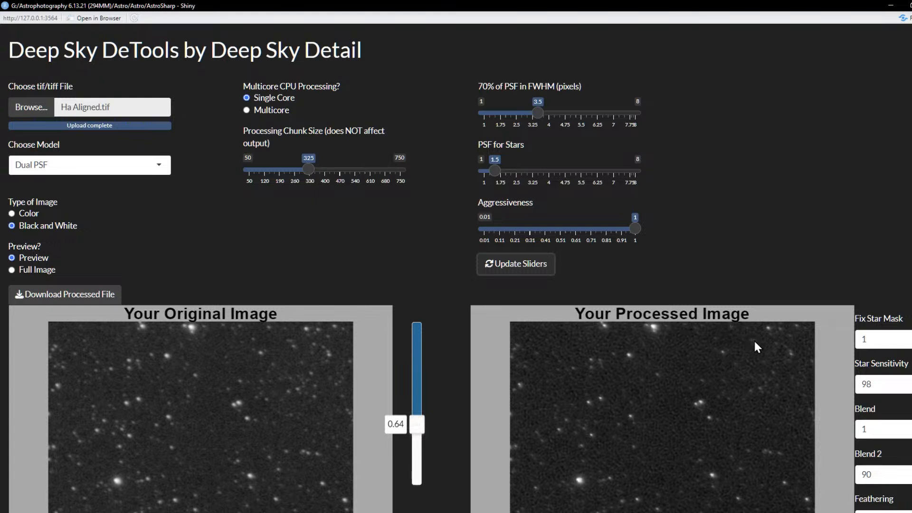
Shift the preview region vertically to 0.48 and compare the original and processed stars there.
scroll(728, 355, down, 3)
drag(421, 278, 416, 241)
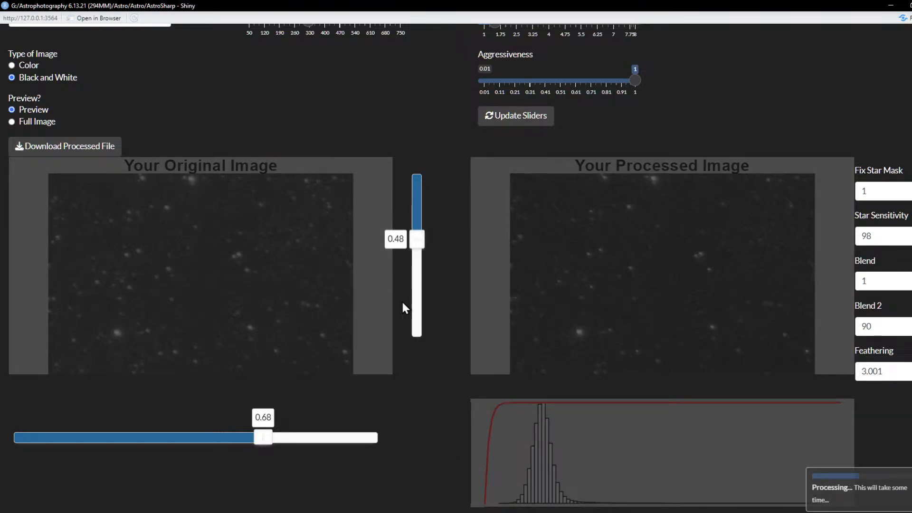
scroll(430, 314, up, 1)
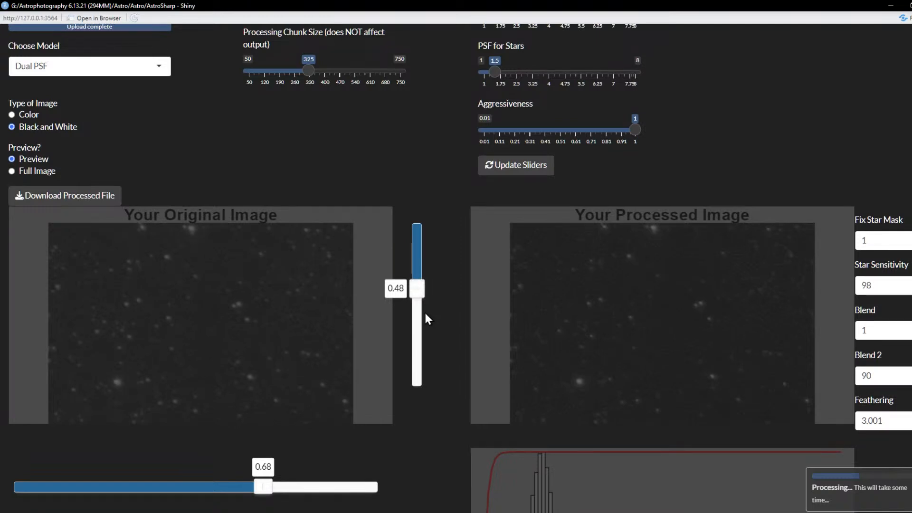
scroll(425, 316, up, 1)
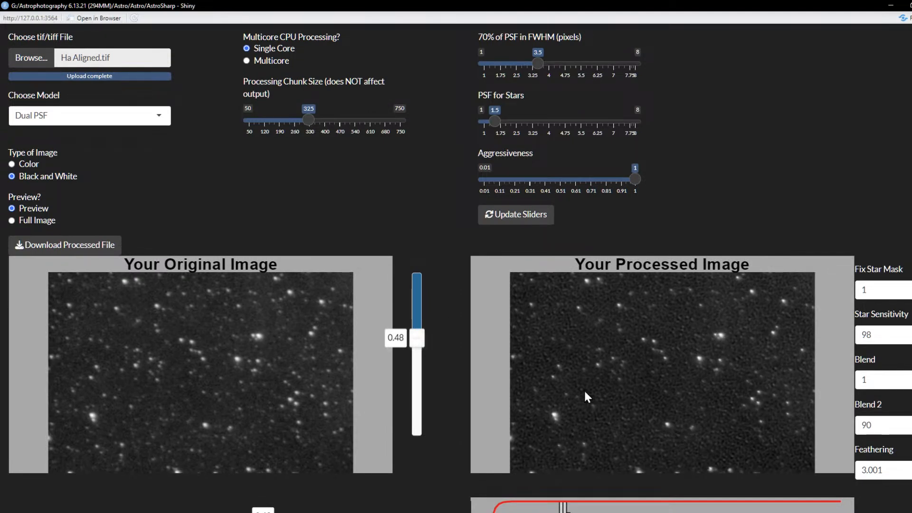
Try a PSF for Stars of 3.5, and restore it to 1.5, updating the processed preview each time.
drag(497, 125, 542, 126)
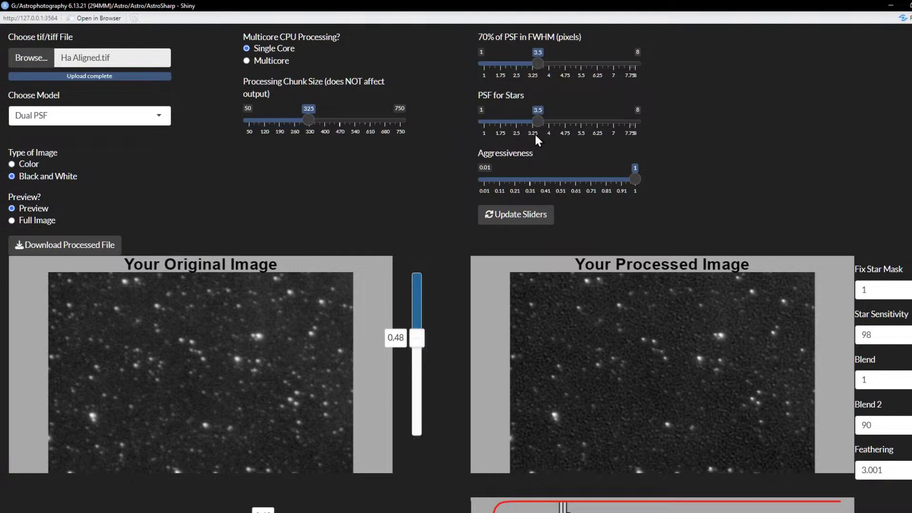
click(539, 220)
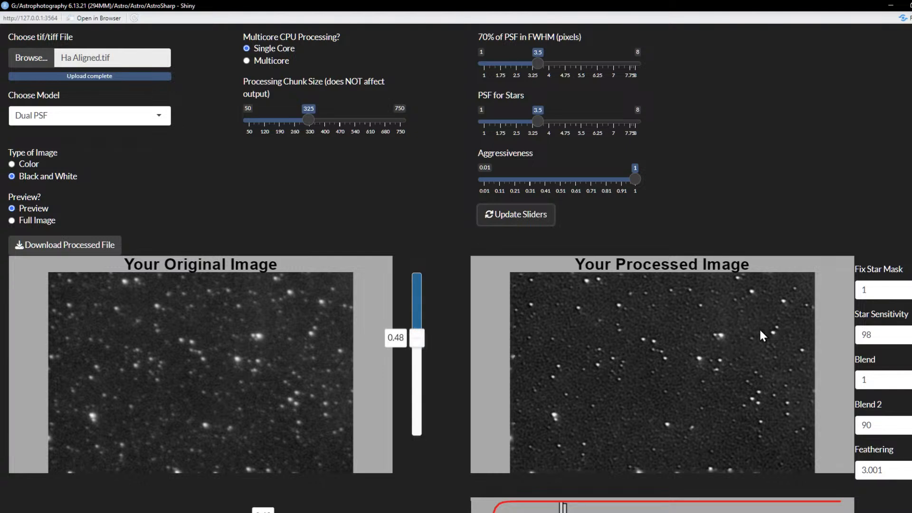
drag(540, 126, 497, 136)
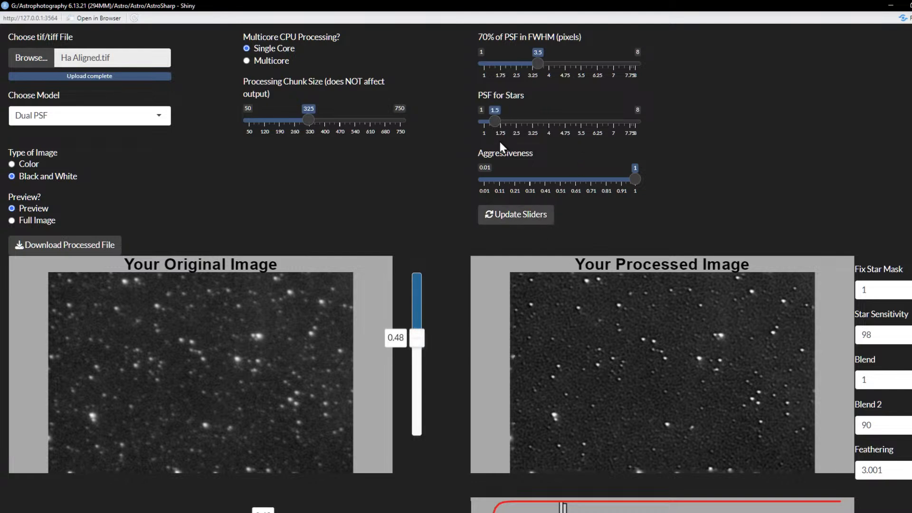
click(520, 217)
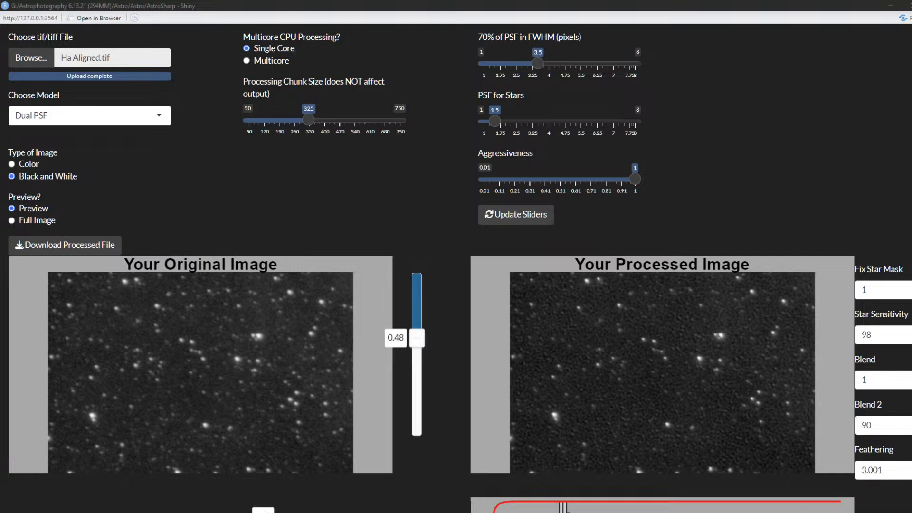
Switch to Siril with final_Cluster_L.fit loaded and open the RGB Compositing tool.
mouse_move(819, 494)
drag(910, 264, 548, 1)
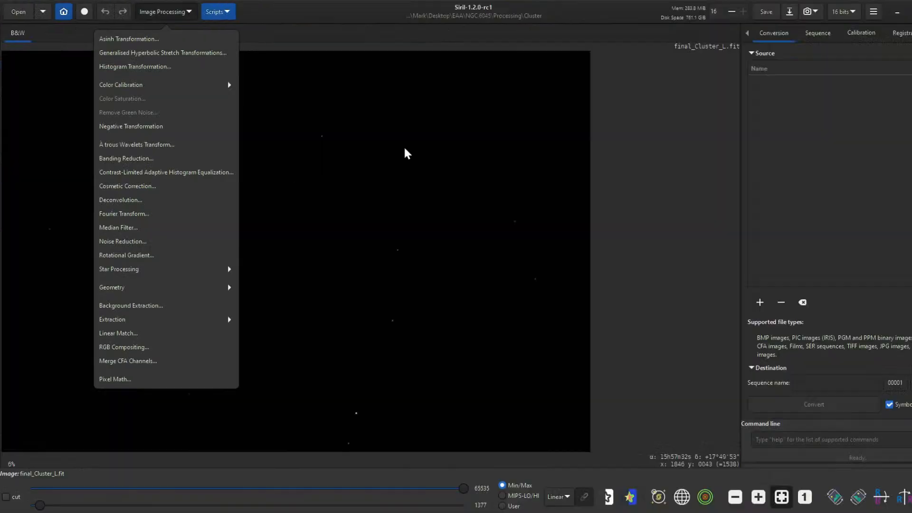
click(403, 145)
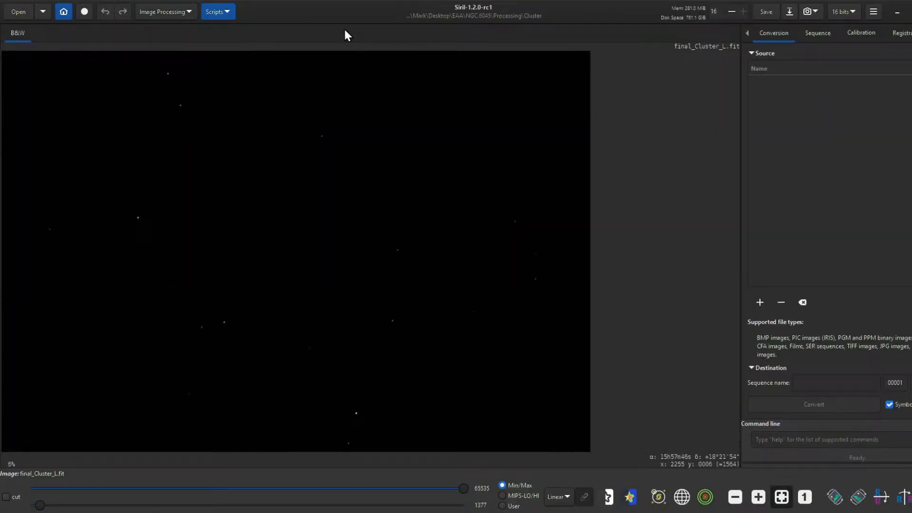
click(167, 12)
click(162, 350)
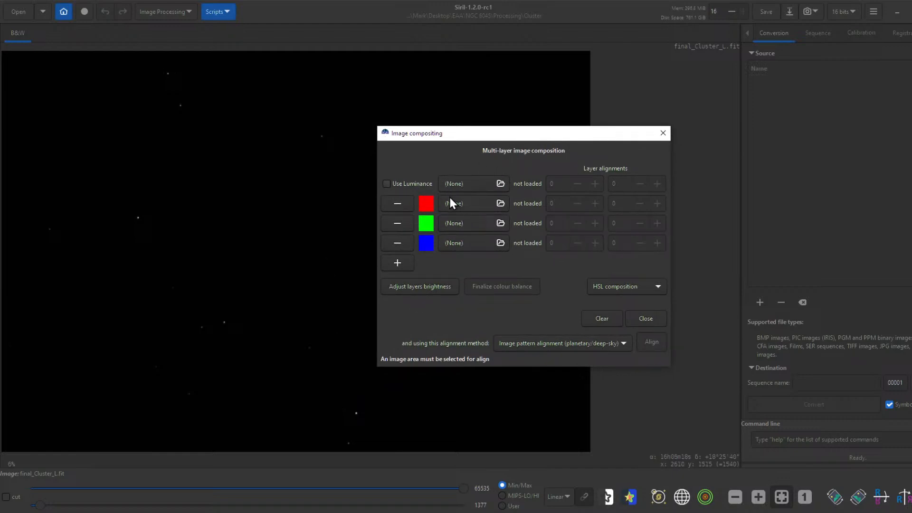
Composite final_Cluster_L.fit as luminance with final_Cluster_R.fit, final_Cluster_G.fit and final_Cluster_B.fit as red, green and blue layers, and close the compositing dialog.
drag(496, 138, 911, 138)
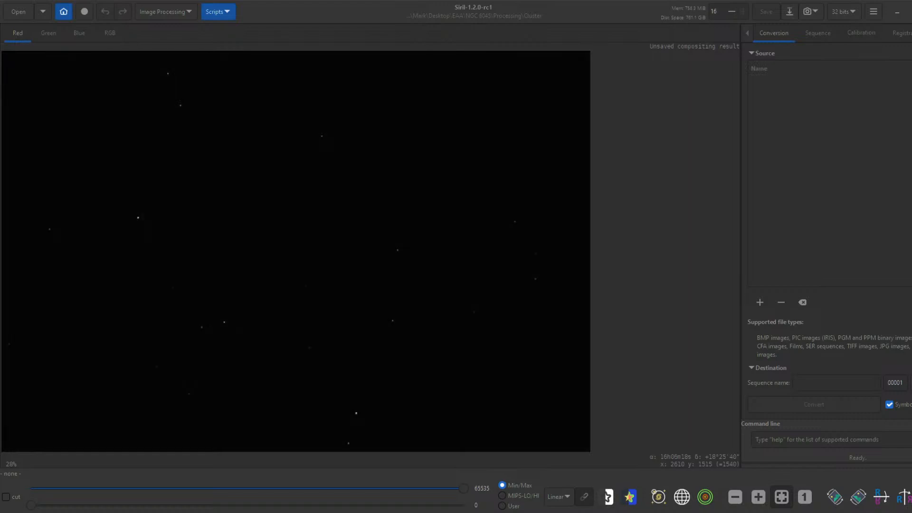
drag(911, 143, 493, 57)
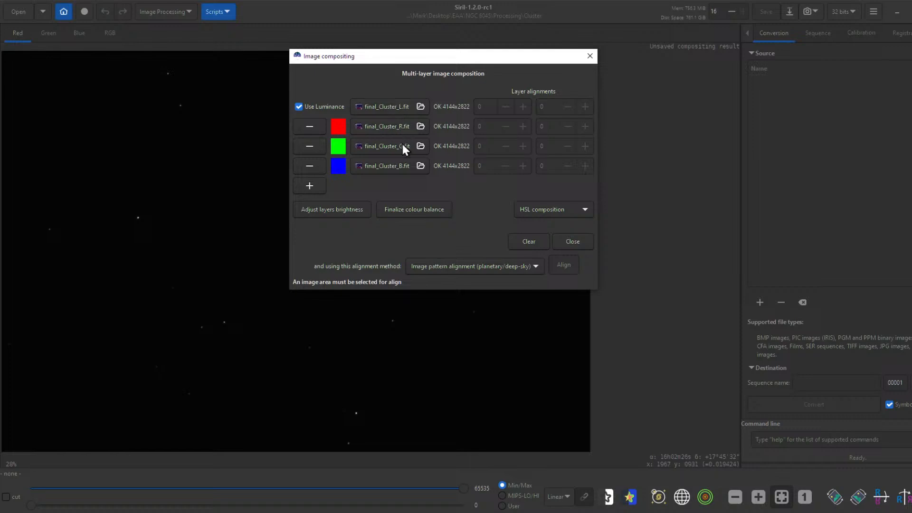
click(573, 241)
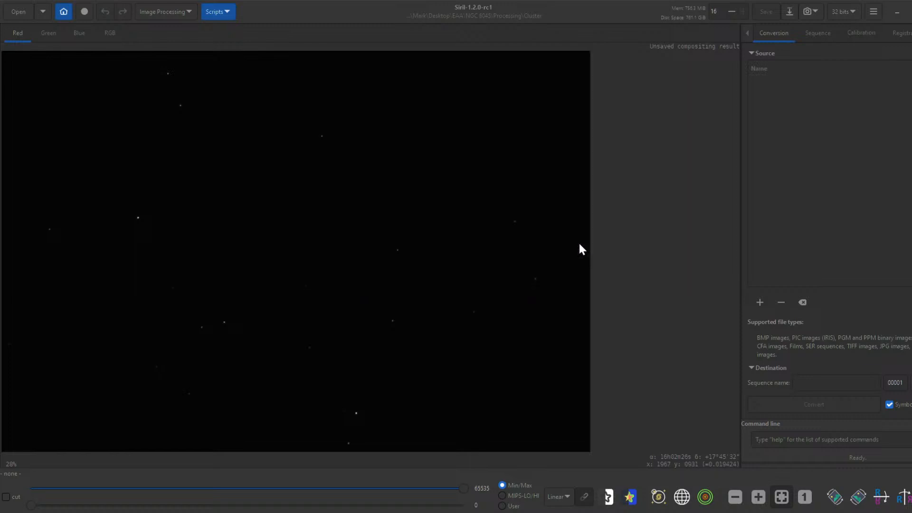
Preview the unsaved composite with the AutoStretch display mode, and open final_Cluster_L.fit.
click(567, 503)
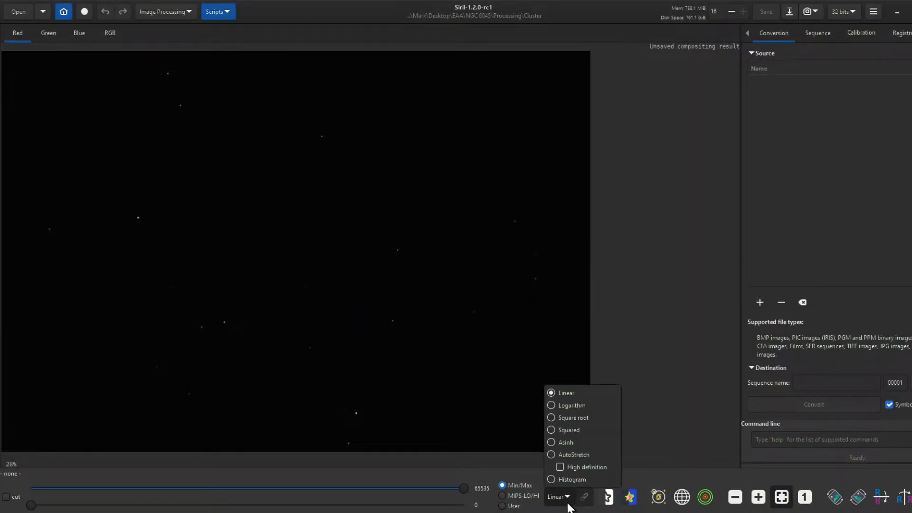
click(586, 456)
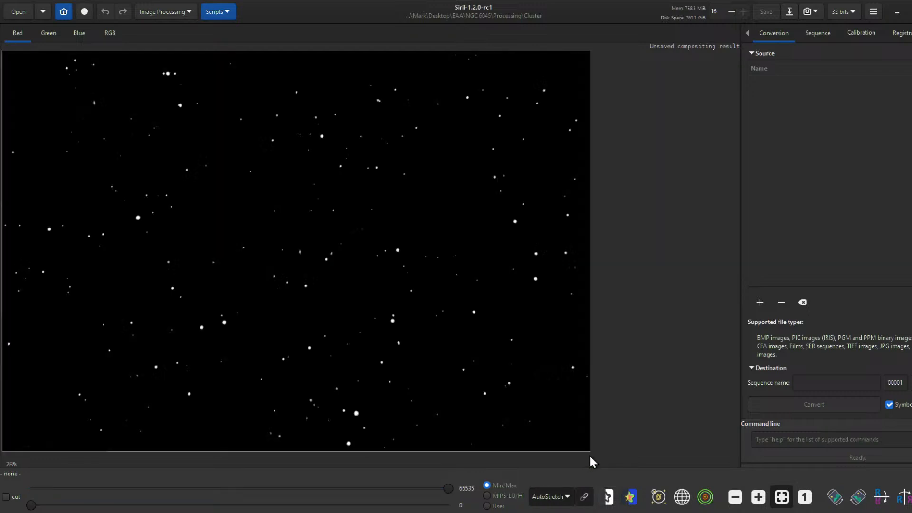
click(567, 496)
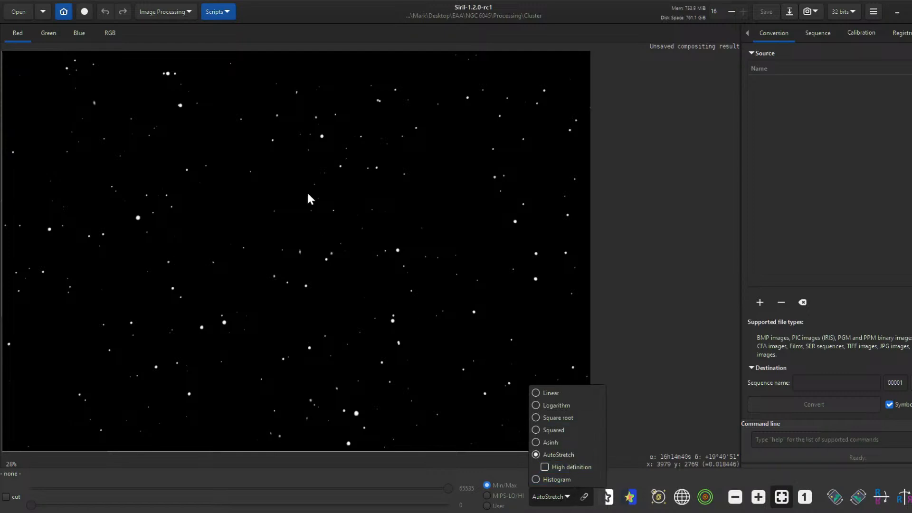
click(24, 15)
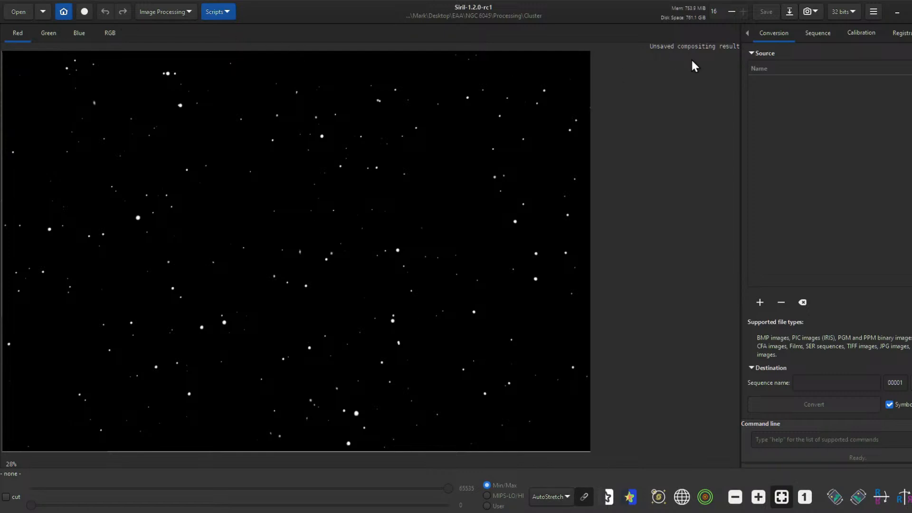
click(22, 9)
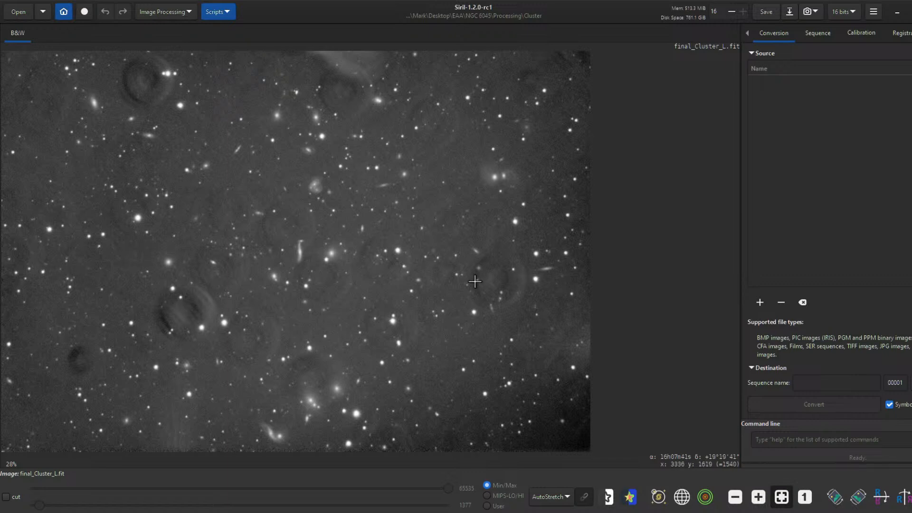
Examine the galaxies, stars and dark dust rings across final_Cluster_L.fit at several magnifications.
scroll(307, 257, up, 3)
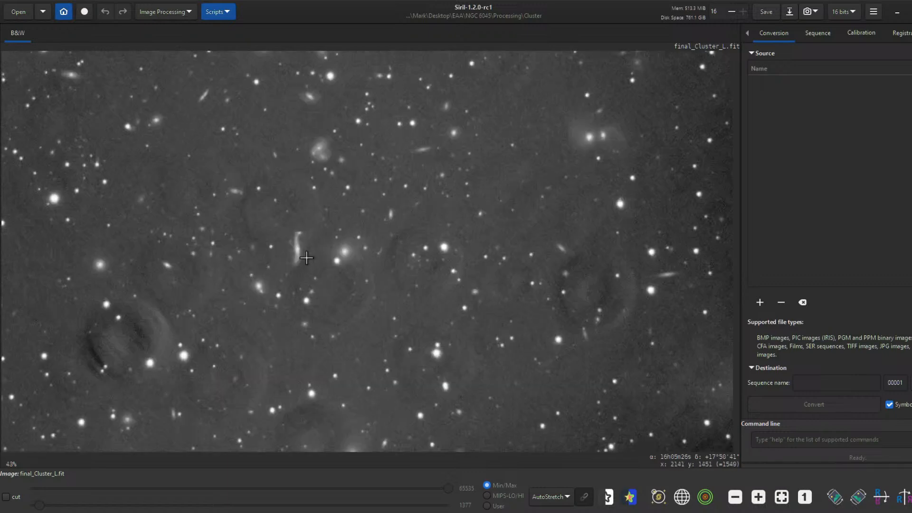
scroll(307, 258, down, 4)
scroll(193, 305, up, 1)
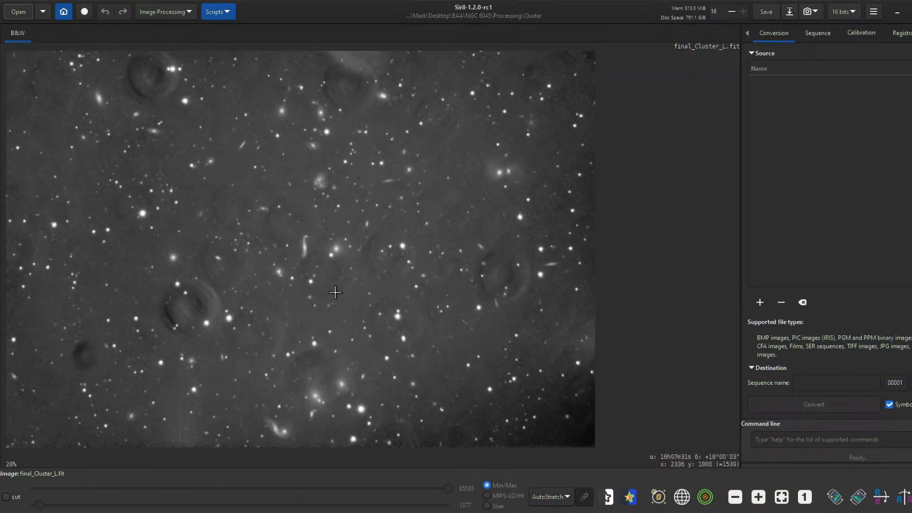
scroll(307, 257, up, 3)
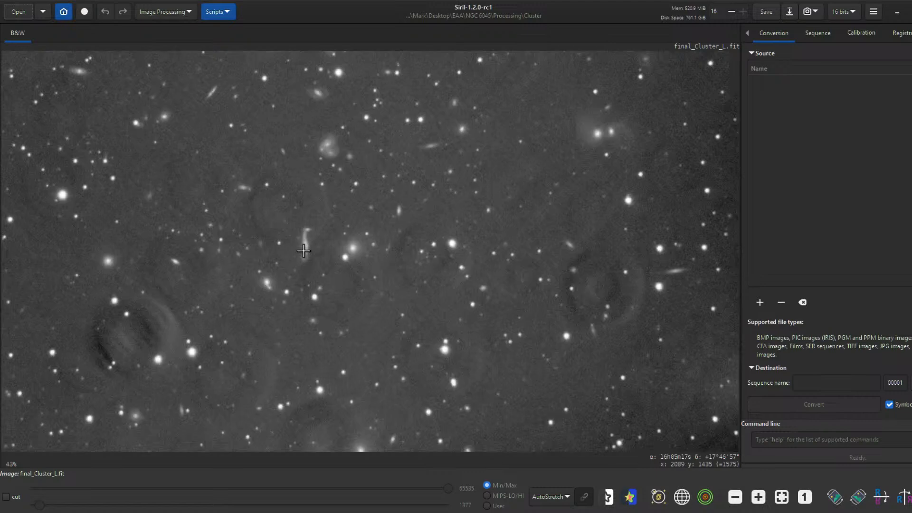
scroll(303, 251, up, 1)
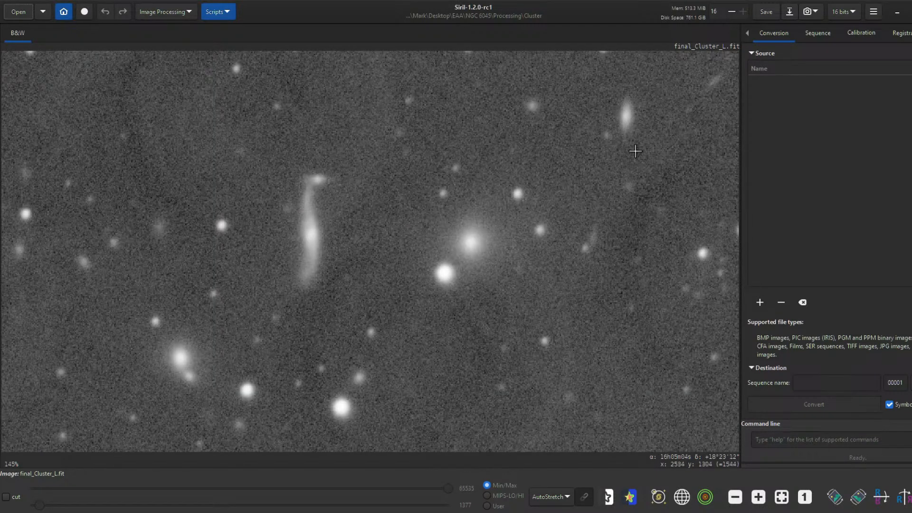
scroll(515, 152, down, 1)
scroll(516, 153, down, 5)
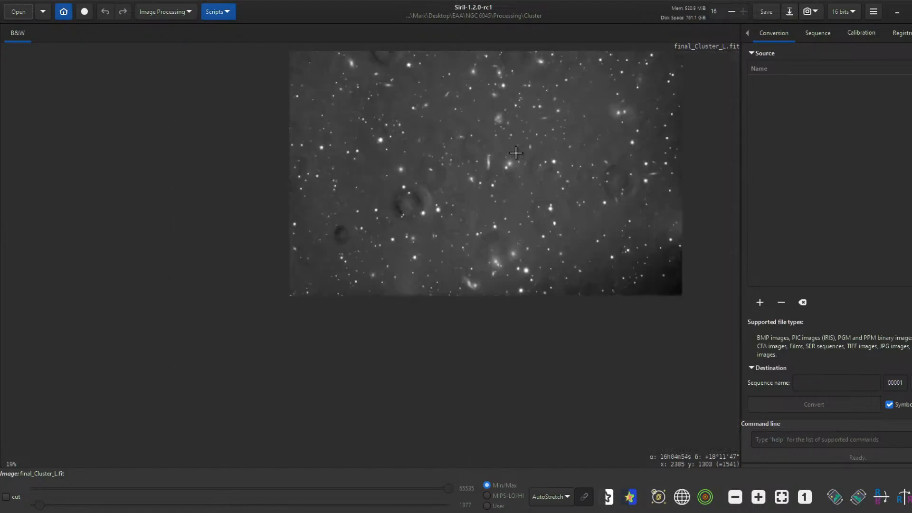
mouse_move(517, 146)
mouse_down()
mouse_move(526, 154)
mouse_move(488, 191)
mouse_up()
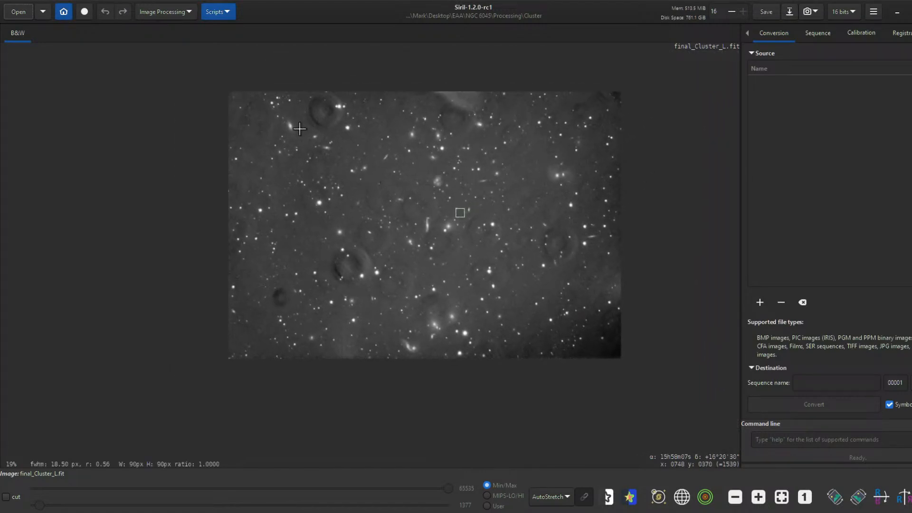
scroll(296, 277, up, 1)
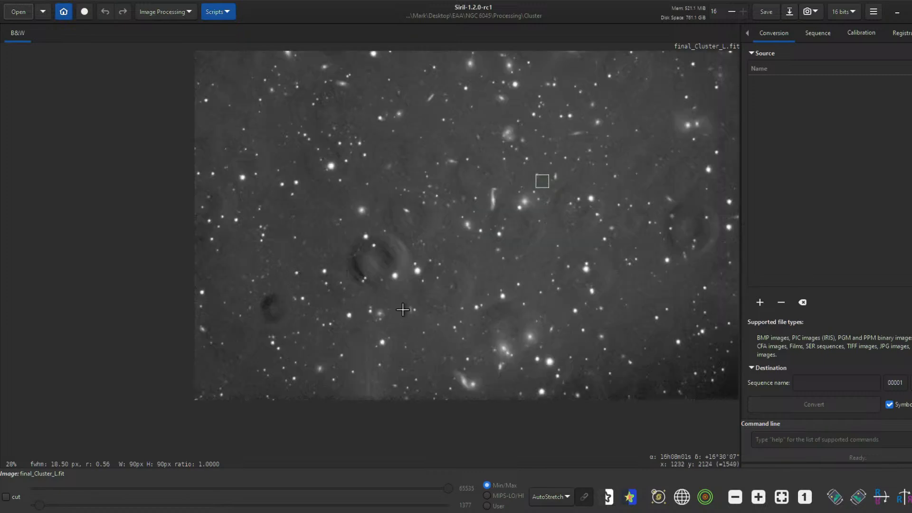
scroll(545, 323, up, 1)
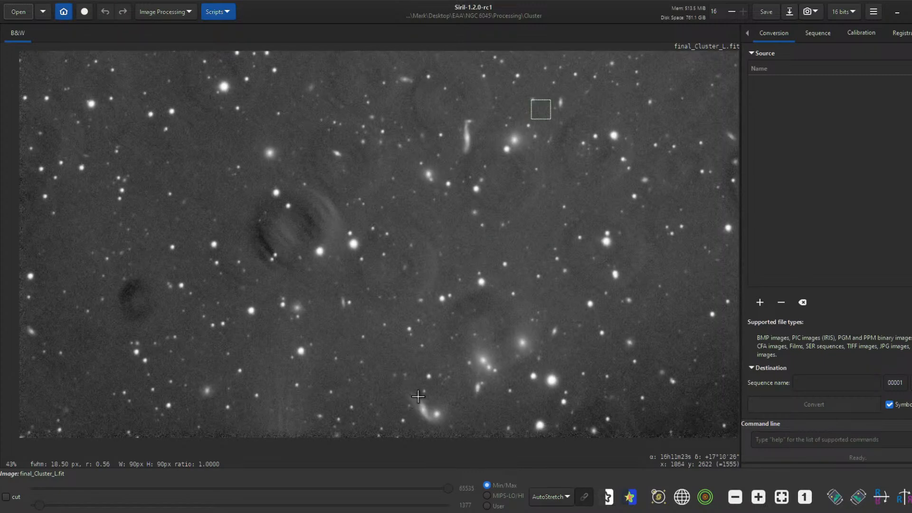
scroll(504, 159, down, 2)
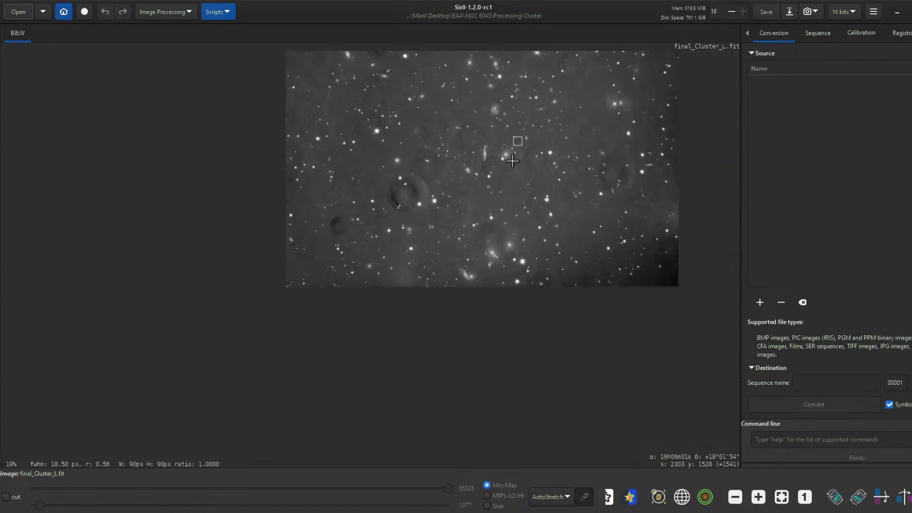
scroll(515, 142, up, 1)
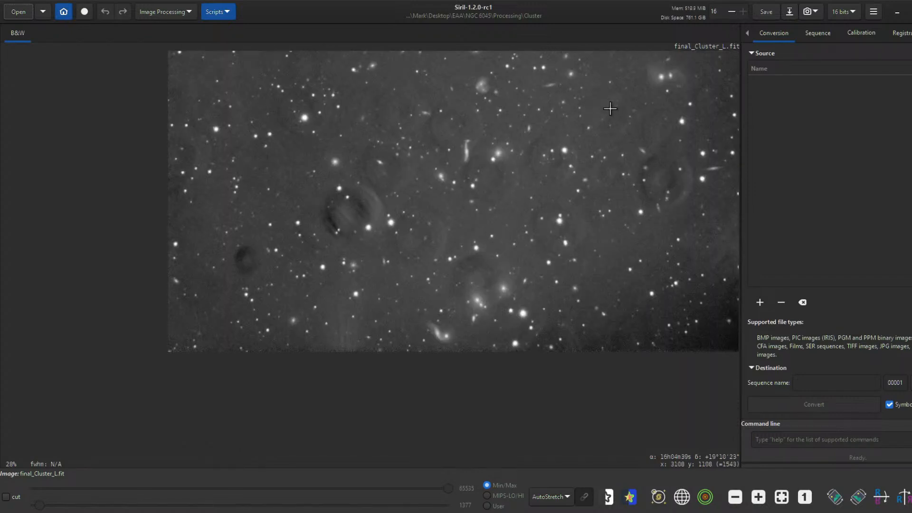
drag(611, 101, 542, 204)
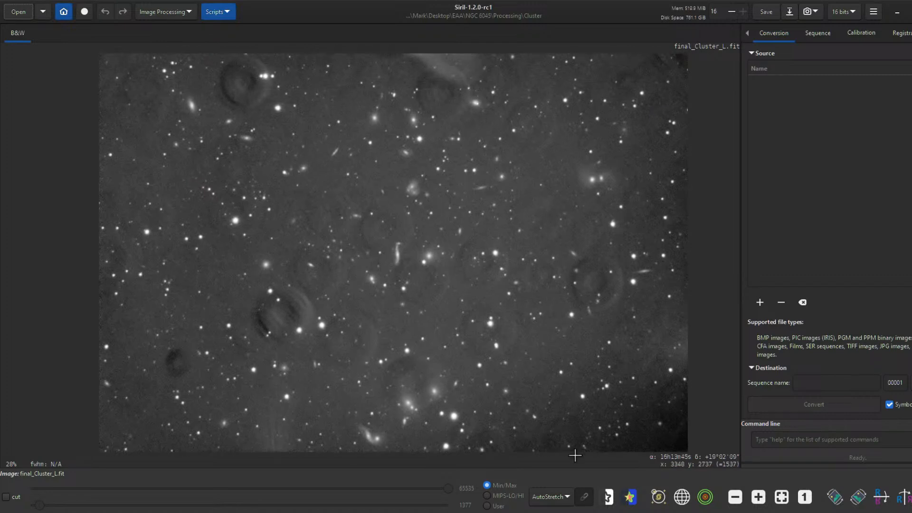
Compare final_Cluster_L.fit in the Linear and AutoStretch display modes, finishing in Linear.
click(565, 496)
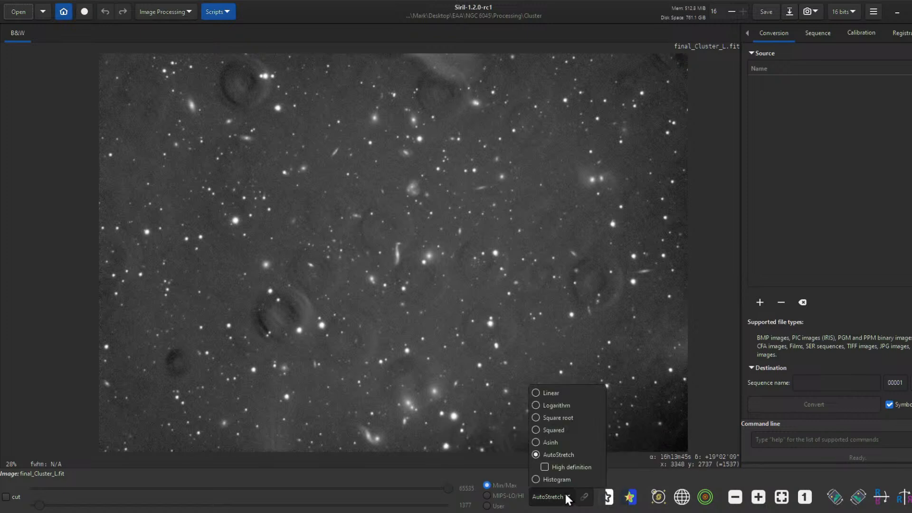
click(589, 394)
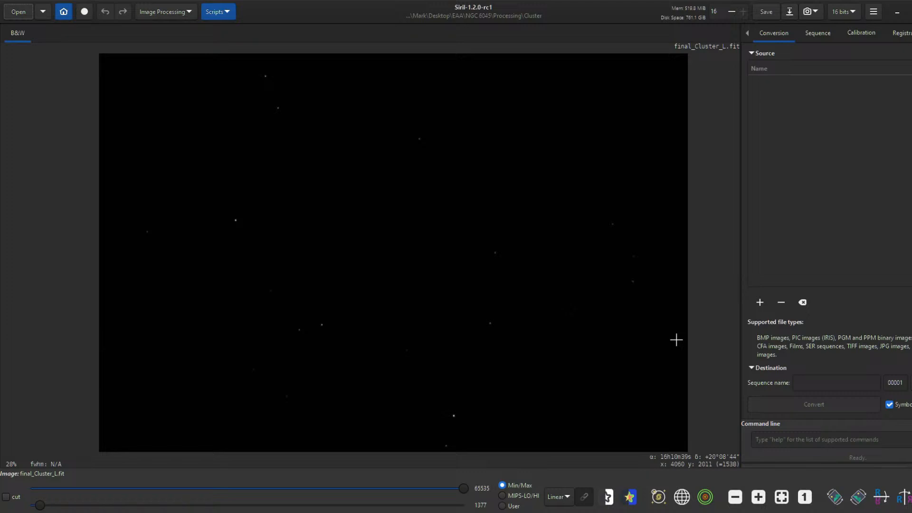
click(566, 503)
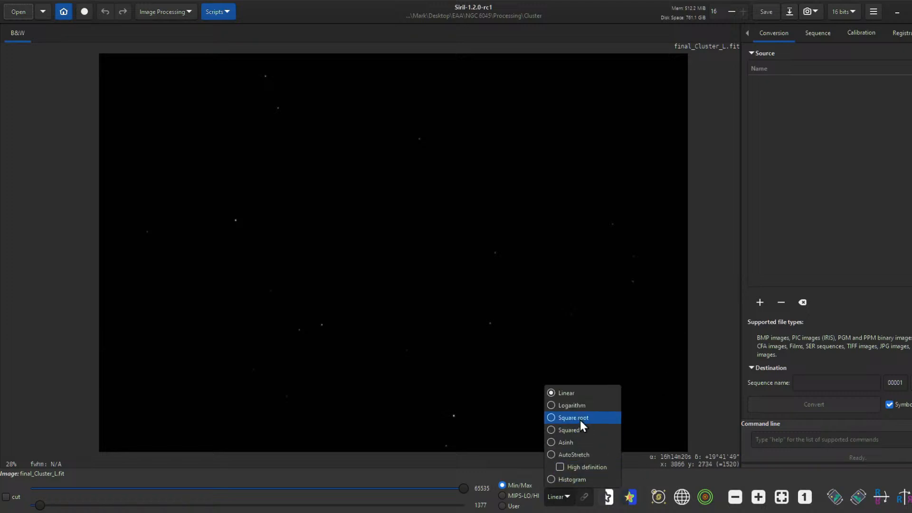
click(589, 455)
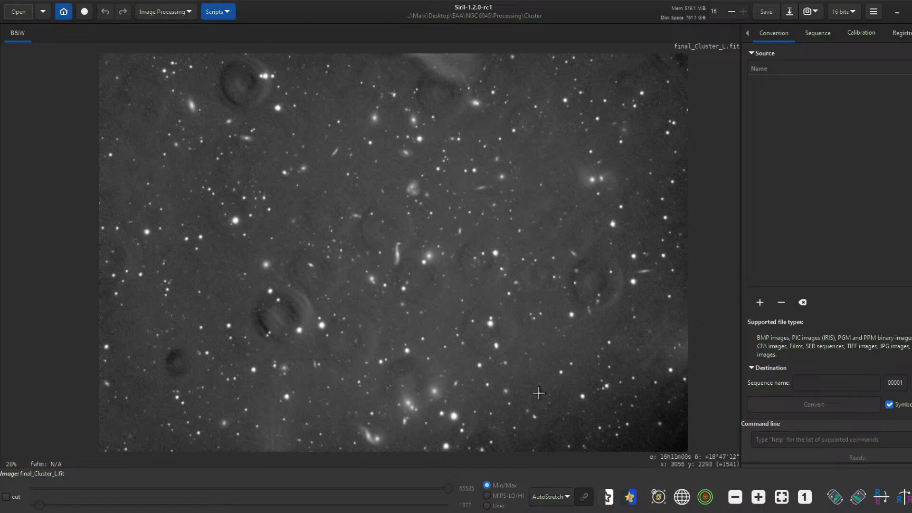
click(563, 497)
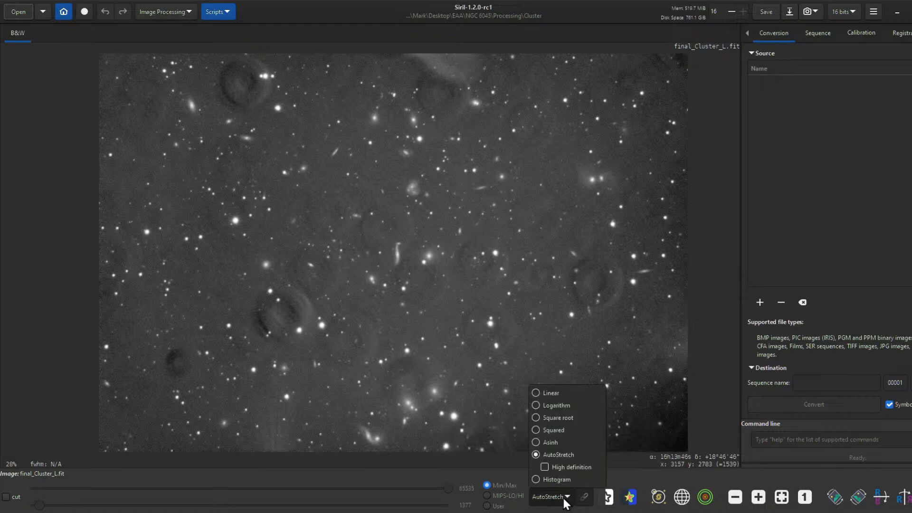
click(567, 394)
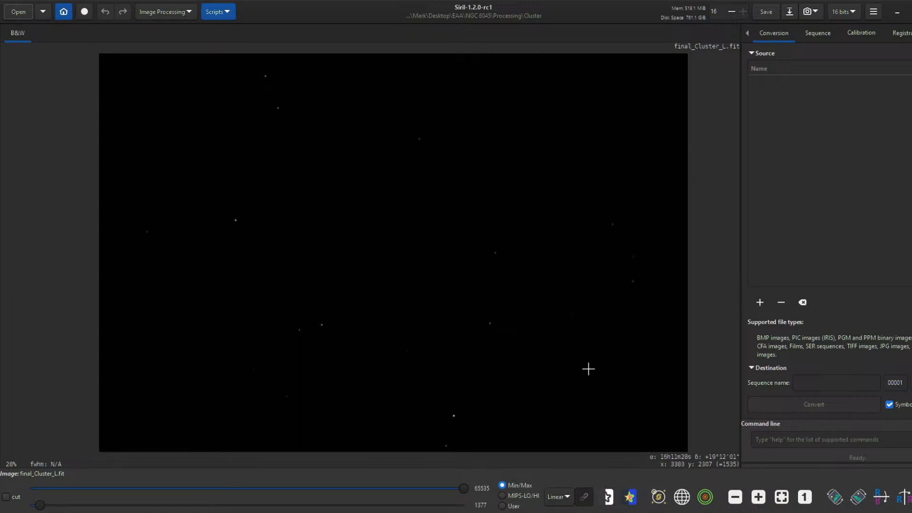
Open Generalised Hyperbolic Stretch Transformations and set the symmetry point on the histogram peak at 0.02302.
click(178, 12)
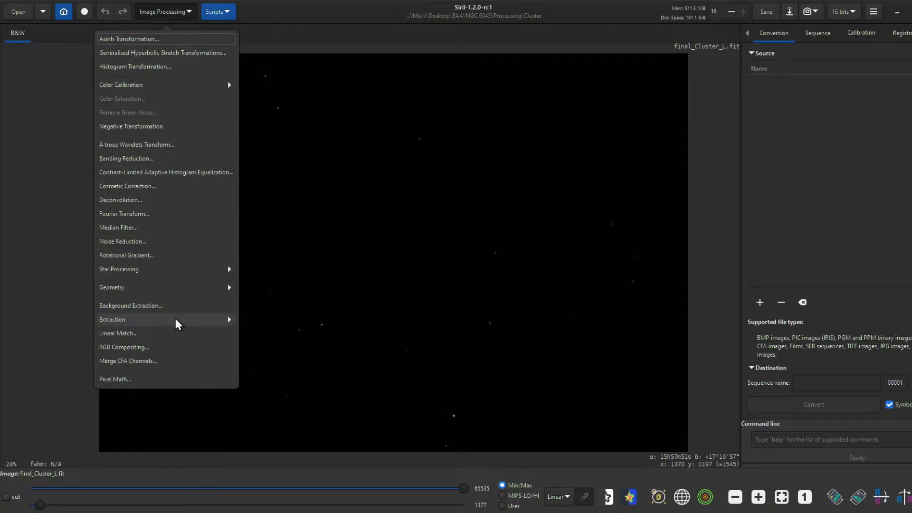
click(189, 52)
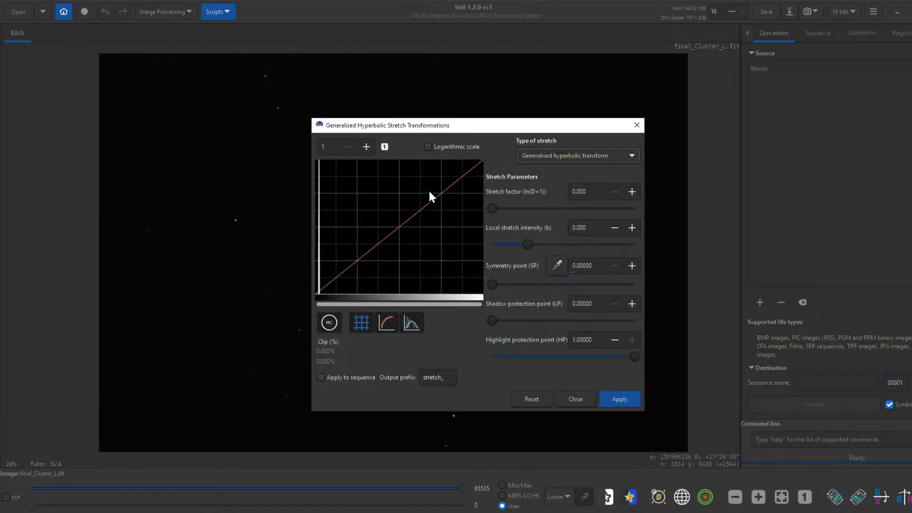
drag(463, 124, 647, 95)
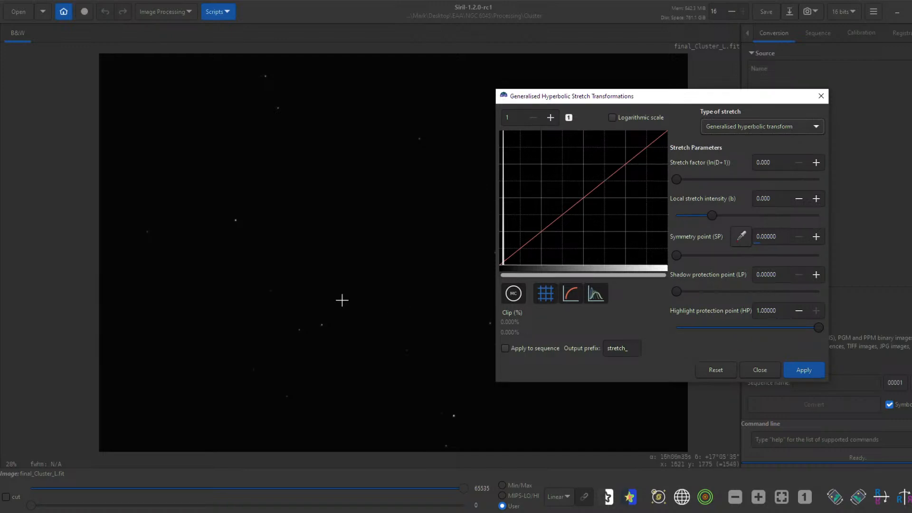
click(551, 117)
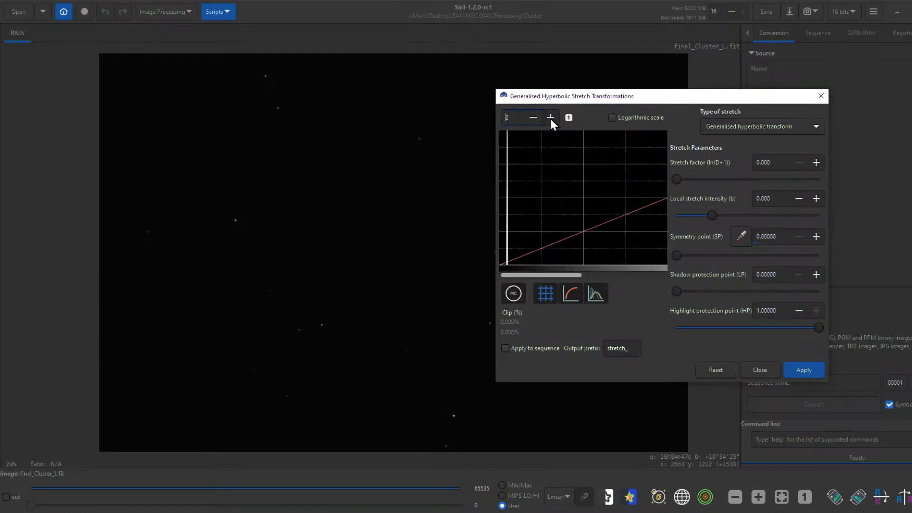
click(577, 261)
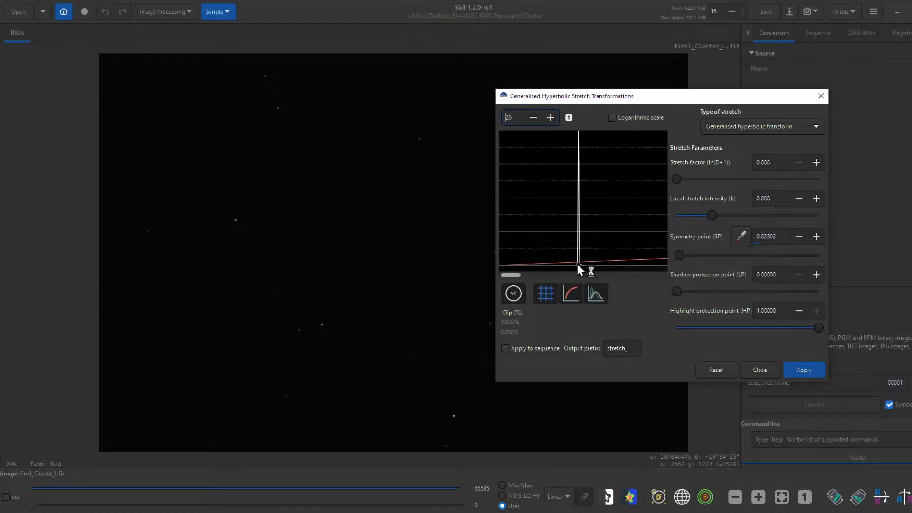
click(569, 119)
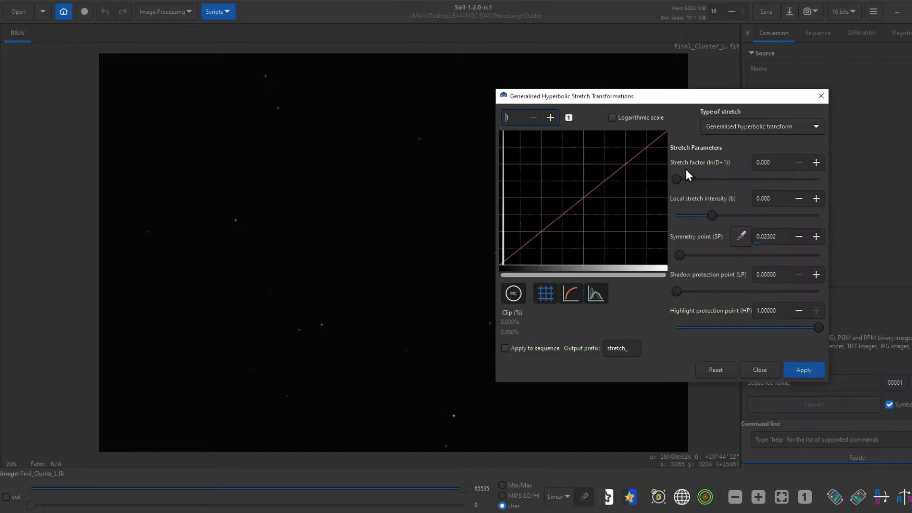
Set the local stretch intensity to 11.434 and the stretch factor to 2.413, and apply the generalised hyperbolic transform.
drag(712, 215, 793, 215)
drag(677, 179, 704, 182)
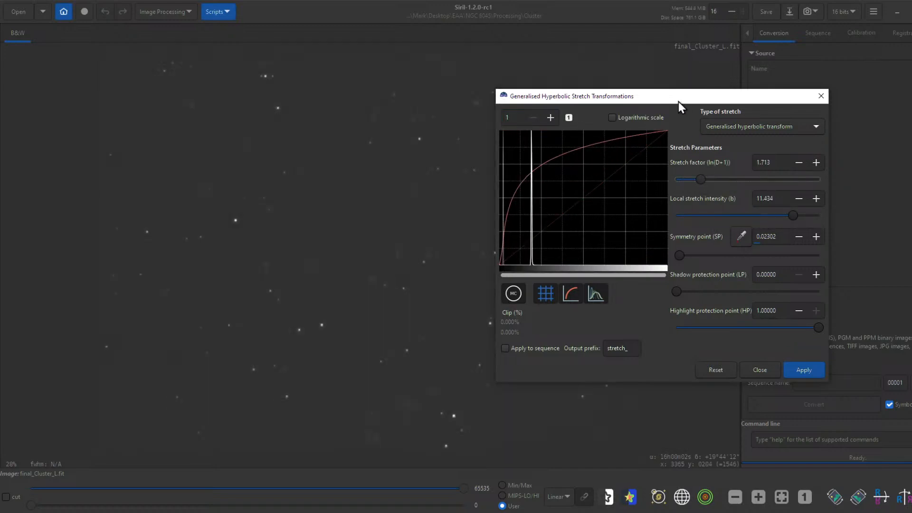
drag(679, 100, 759, 74)
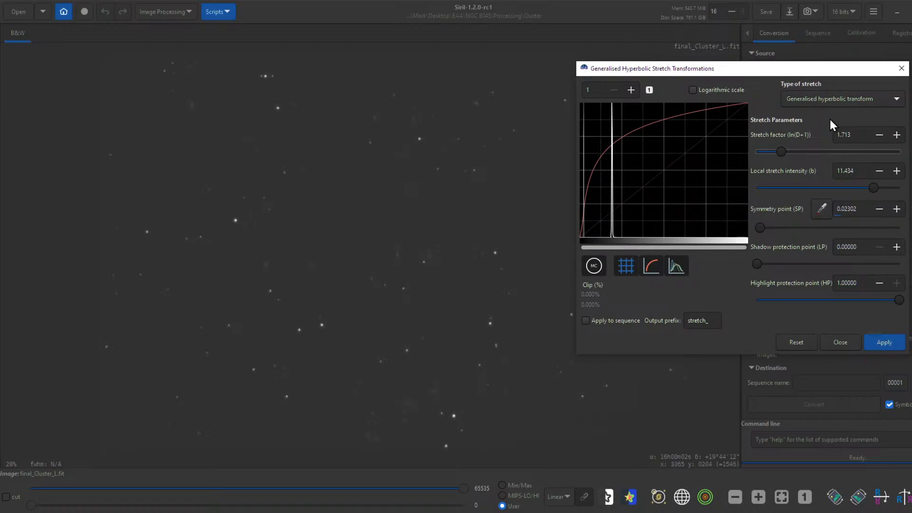
drag(782, 156, 793, 156)
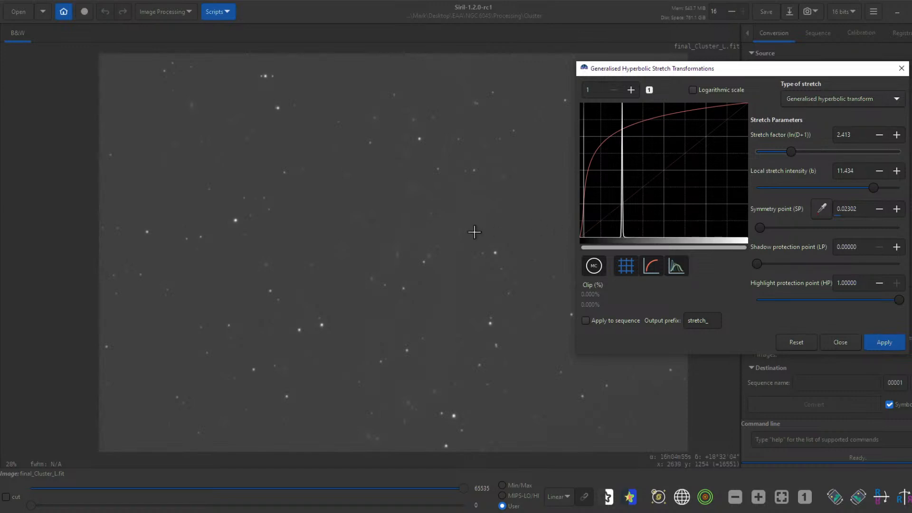
click(882, 343)
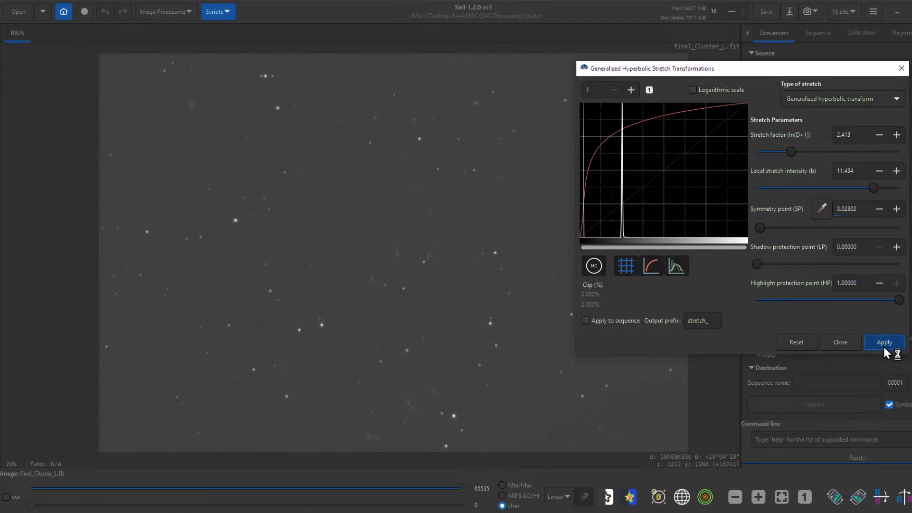
Apply a linear stretch (BP shift) to final_Cluster_L.fit with the black point at 0.18222.
click(631, 90)
click(615, 89)
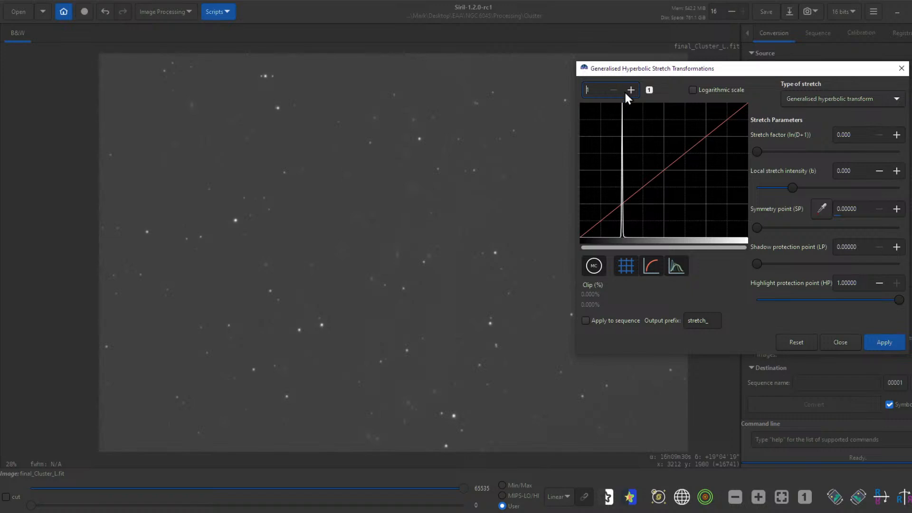
click(860, 99)
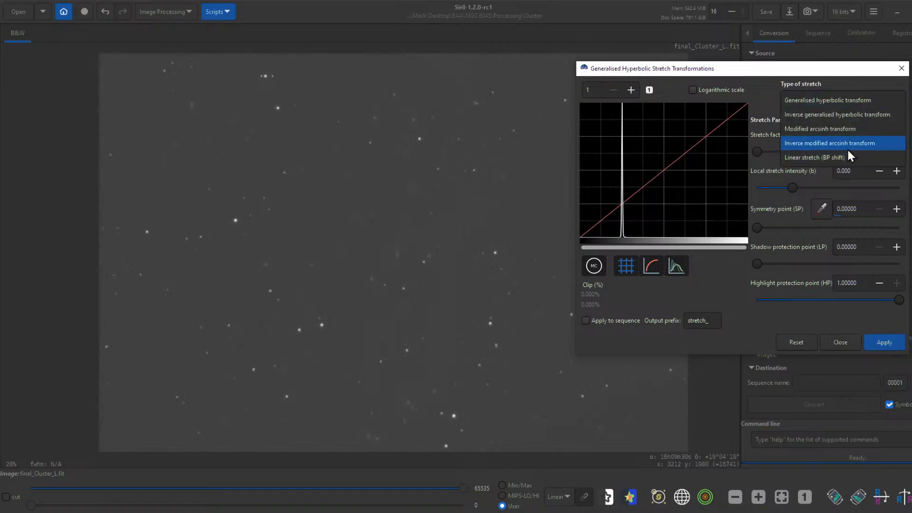
click(841, 157)
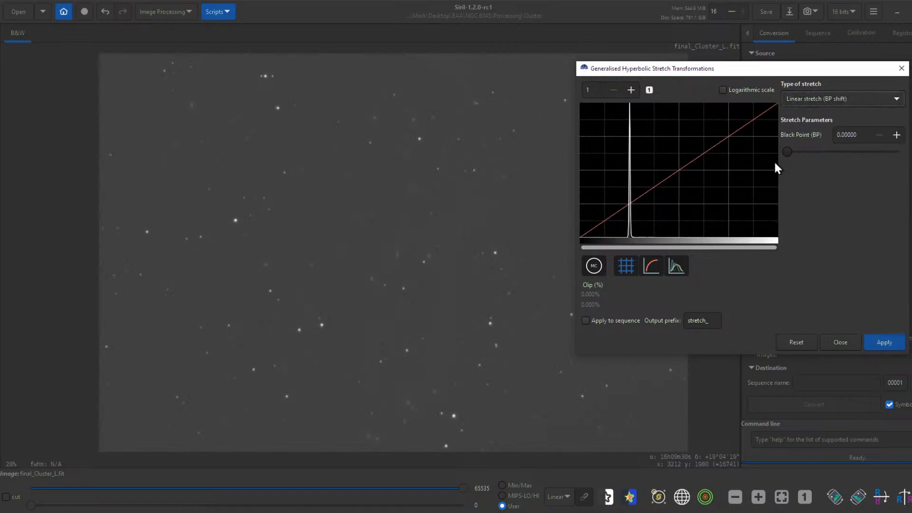
drag(786, 151, 807, 152)
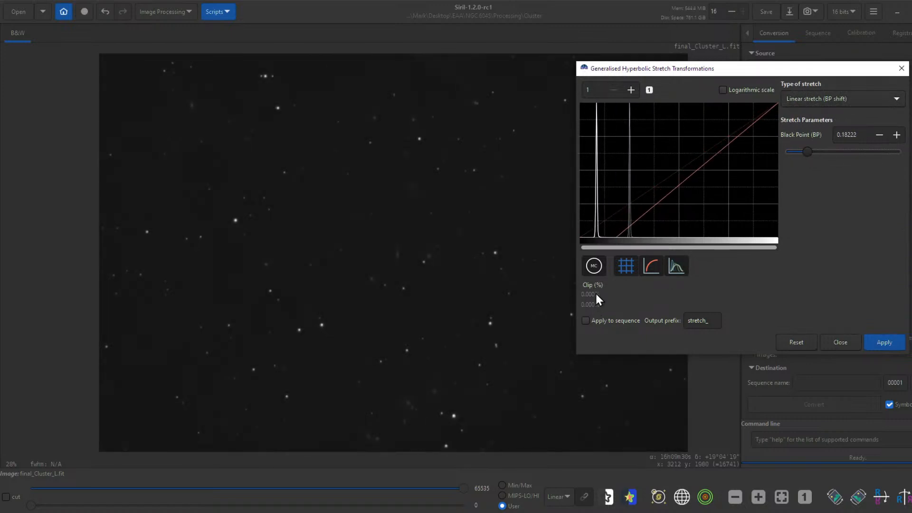
click(868, 338)
Restore the Generalised hyperbolic transform stretch type with a logarithmic histogram scale, and close the stretch dialog without applying anything.
click(859, 95)
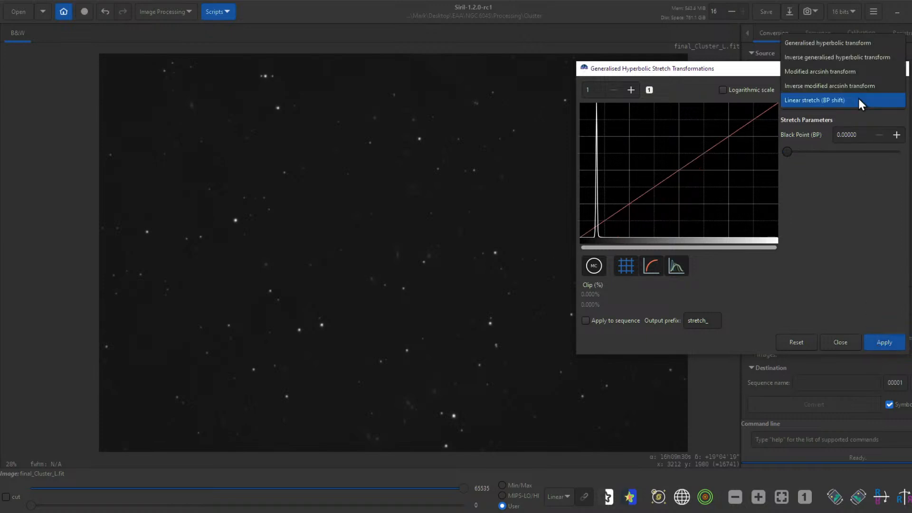
click(851, 44)
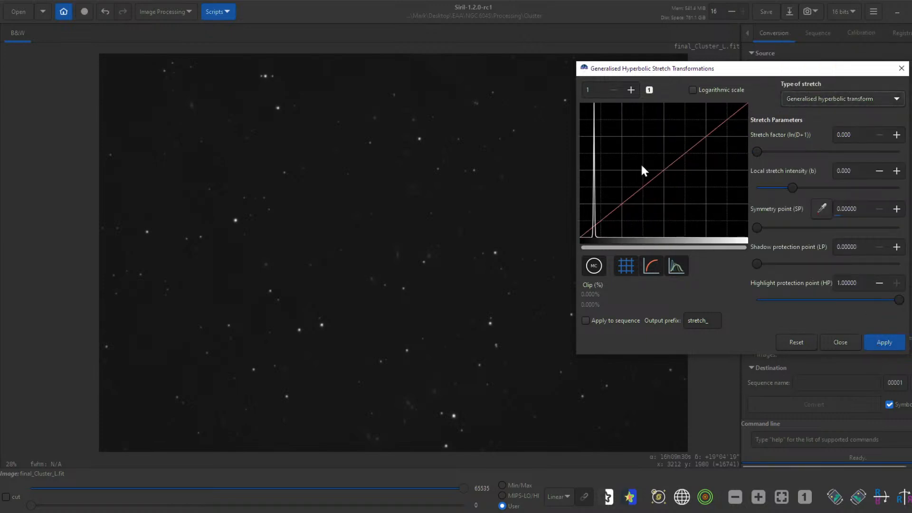
click(692, 90)
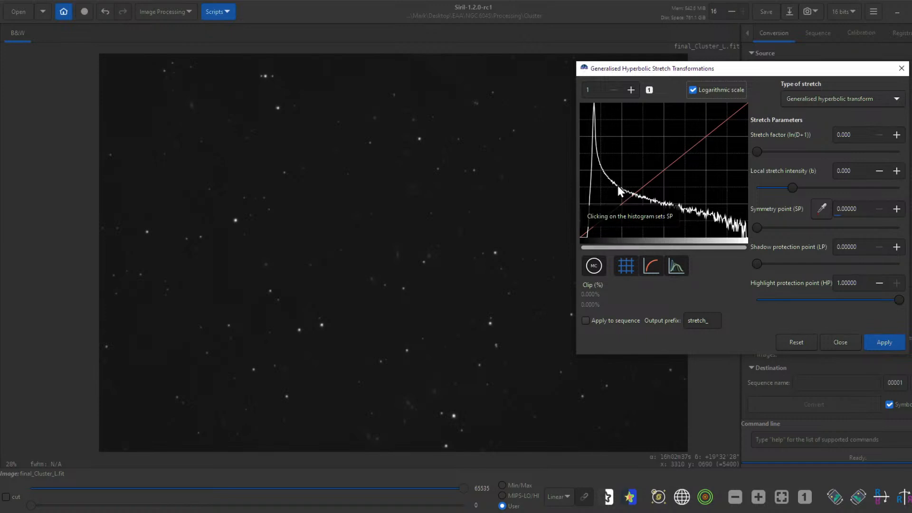
drag(690, 70, 768, 33)
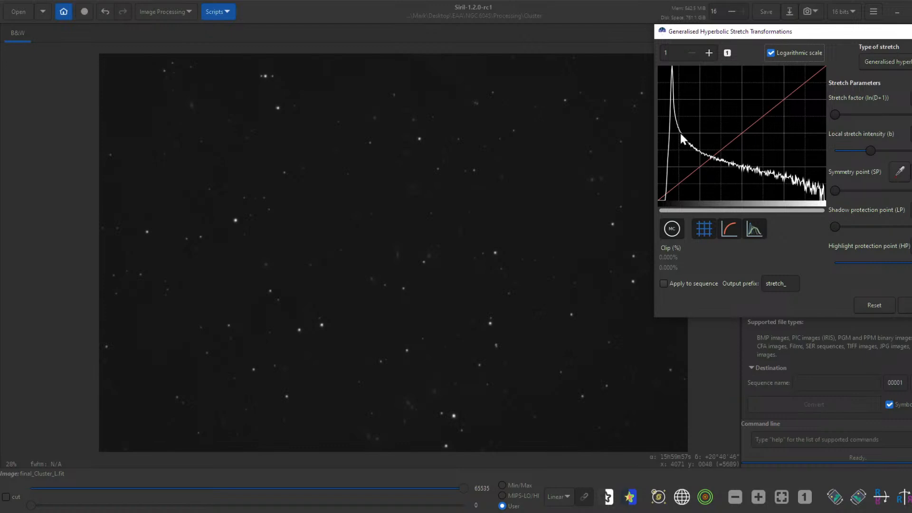
click(906, 305)
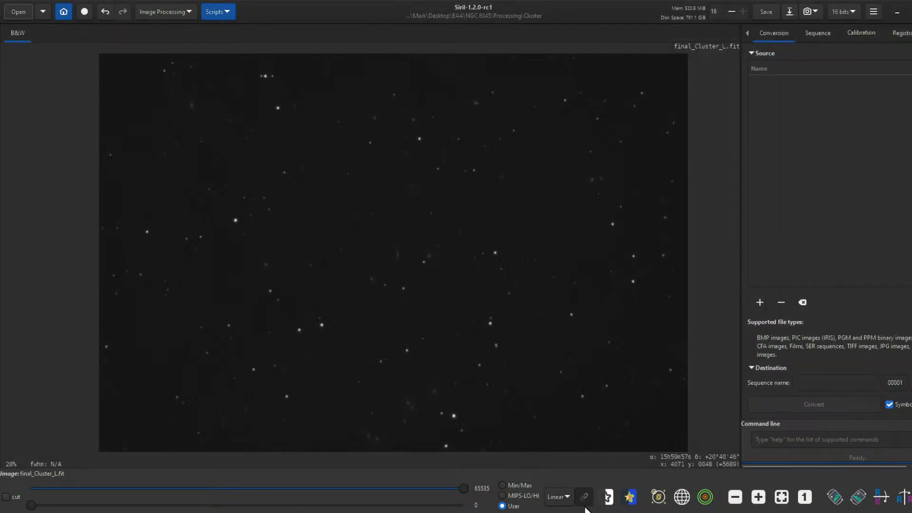
Display the image in AutoStretch mode and open Background Extraction with RBF smoothing set to 1.00.
click(560, 497)
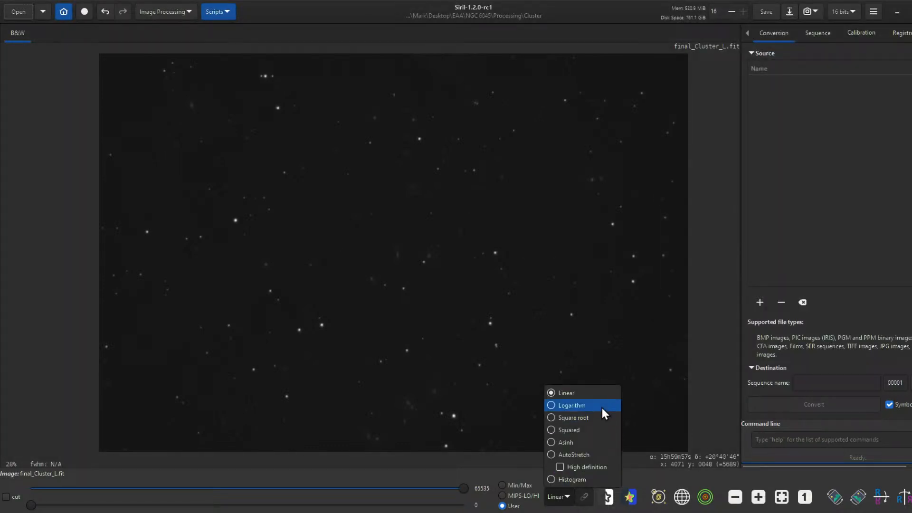
click(591, 455)
click(163, 14)
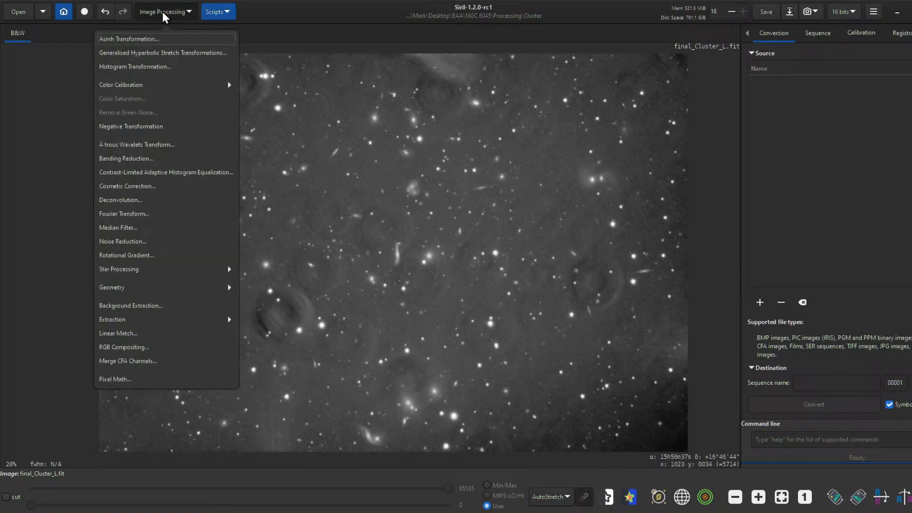
click(224, 306)
drag(473, 99, 819, 85)
drag(821, 149, 910, 149)
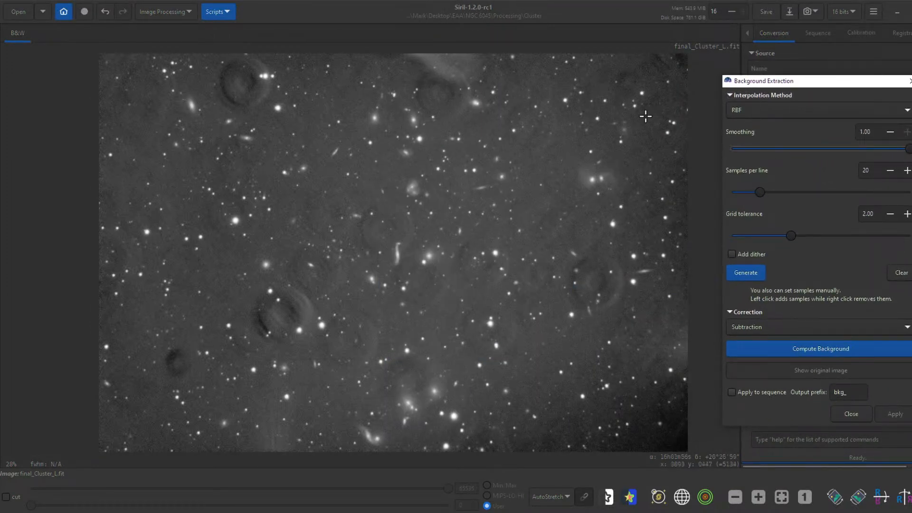
Place background samples by hand across the corners, dark sky areas and dust rings of the image, and compute the background.
click(654, 81)
click(653, 435)
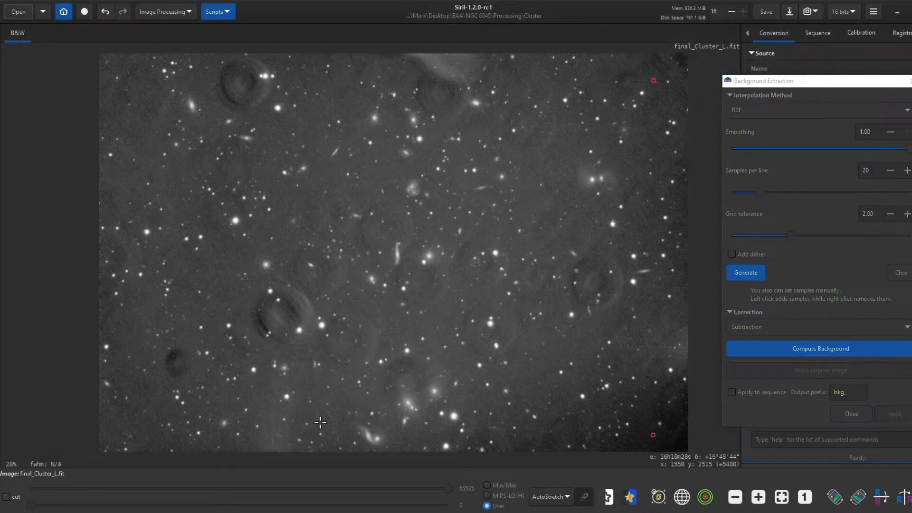
click(324, 413)
click(127, 117)
click(112, 68)
click(358, 97)
click(391, 183)
click(295, 315)
click(301, 271)
click(439, 106)
click(453, 88)
click(428, 77)
click(388, 82)
click(561, 362)
click(536, 394)
click(568, 394)
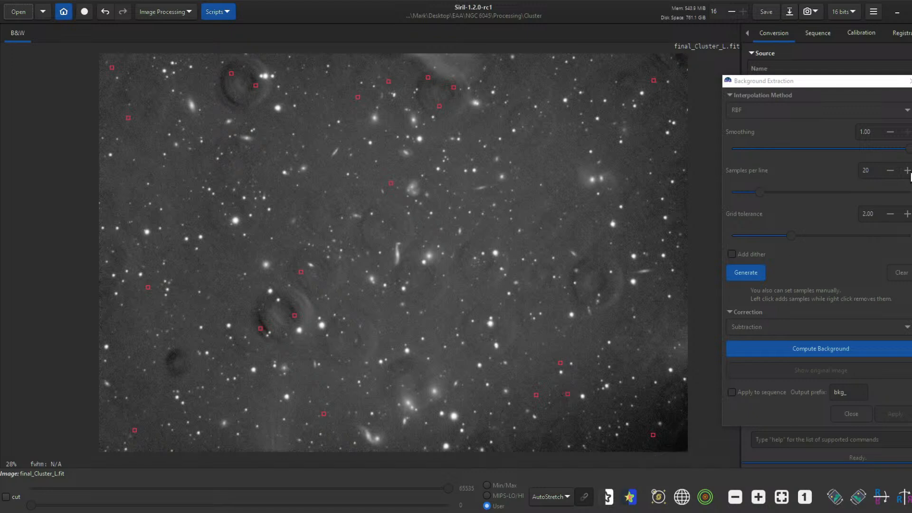
click(840, 348)
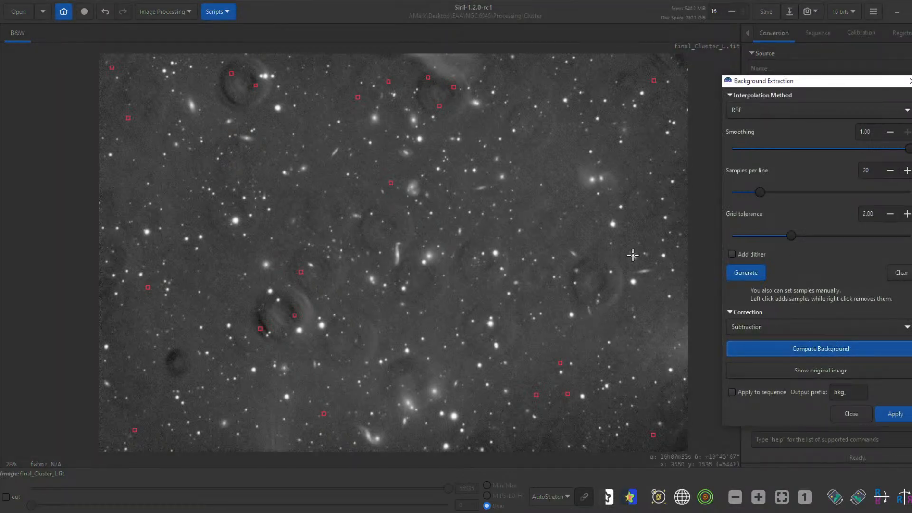
Remove the background samples sitting on the dark dust rings and recompute the background.
right_click(292, 317)
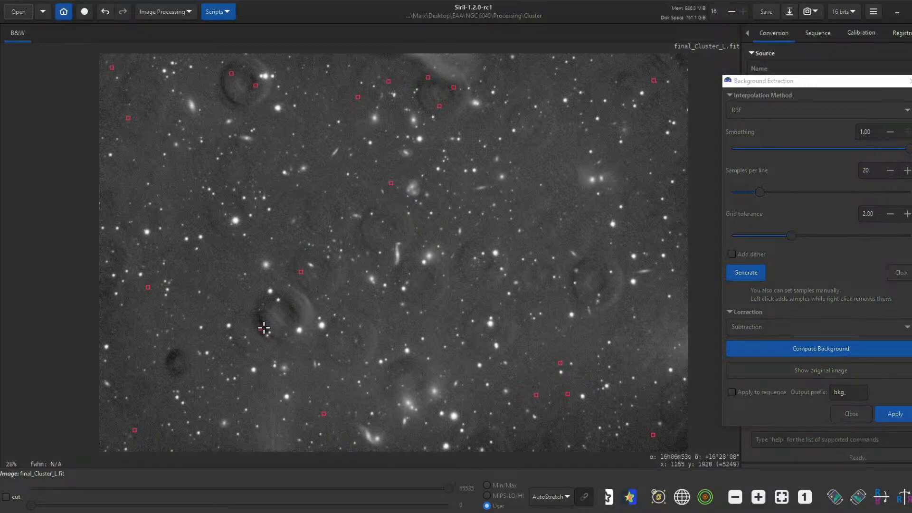
right_click(256, 86)
right_click(232, 74)
right_click(428, 78)
right_click(453, 87)
right_click(439, 106)
click(852, 347)
Add background samples towards both side edges of the image, recompute the background, and apply the subtraction correction.
click(615, 113)
click(658, 315)
click(644, 413)
click(198, 335)
click(124, 259)
click(113, 140)
click(841, 350)
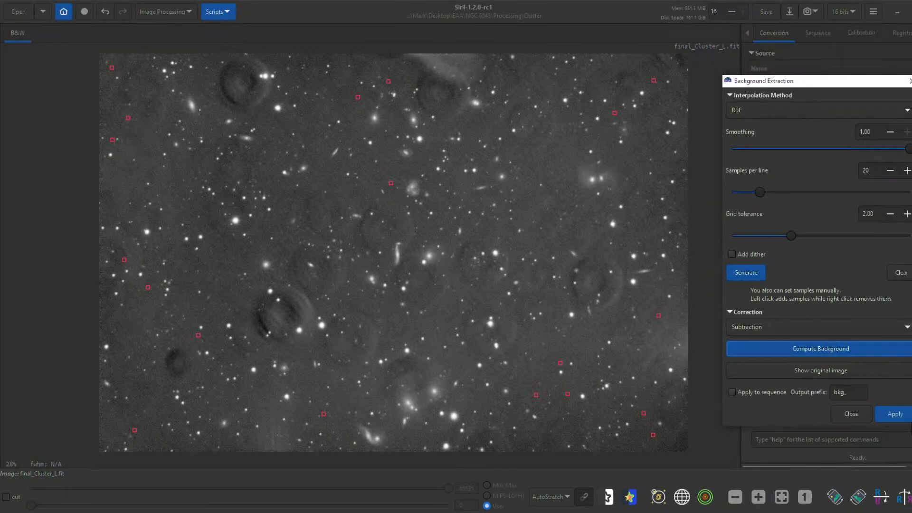
click(895, 413)
Return the display mode to Linear and reopen Generalised Hyperbolic Stretch Transformations beside the image.
click(568, 494)
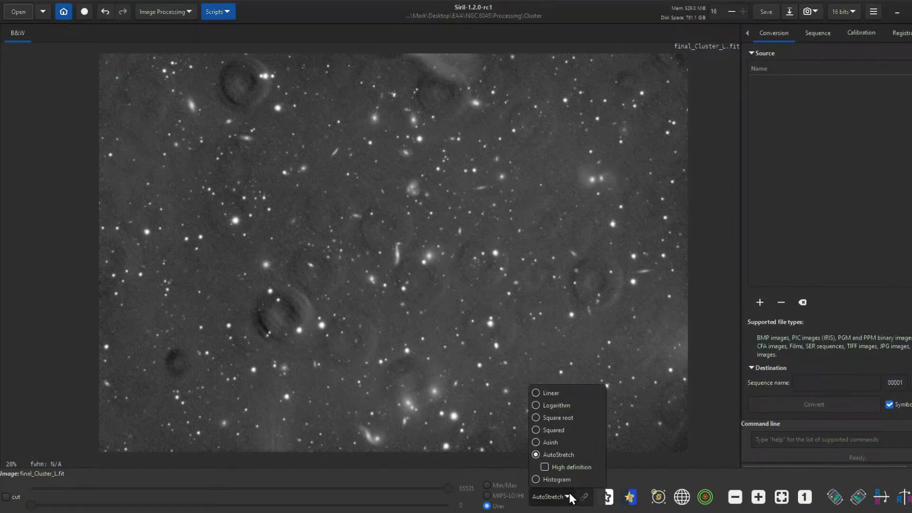
click(577, 393)
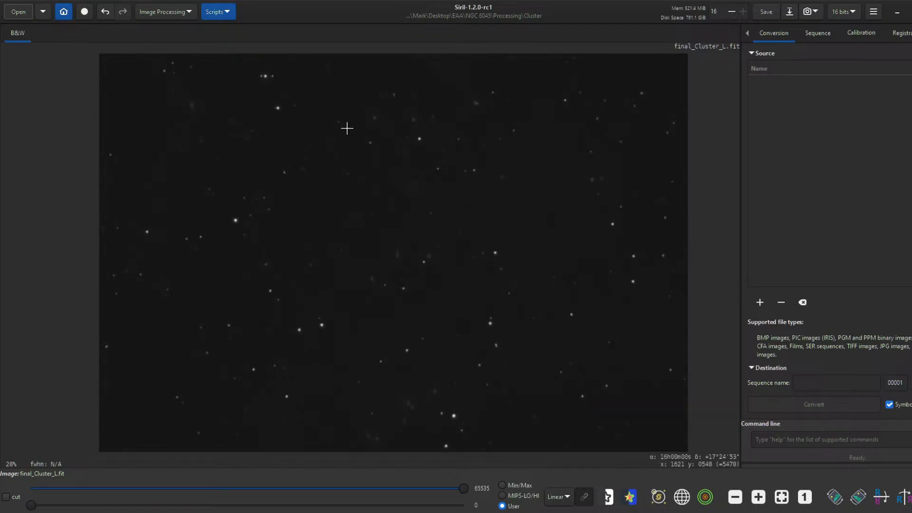
click(172, 10)
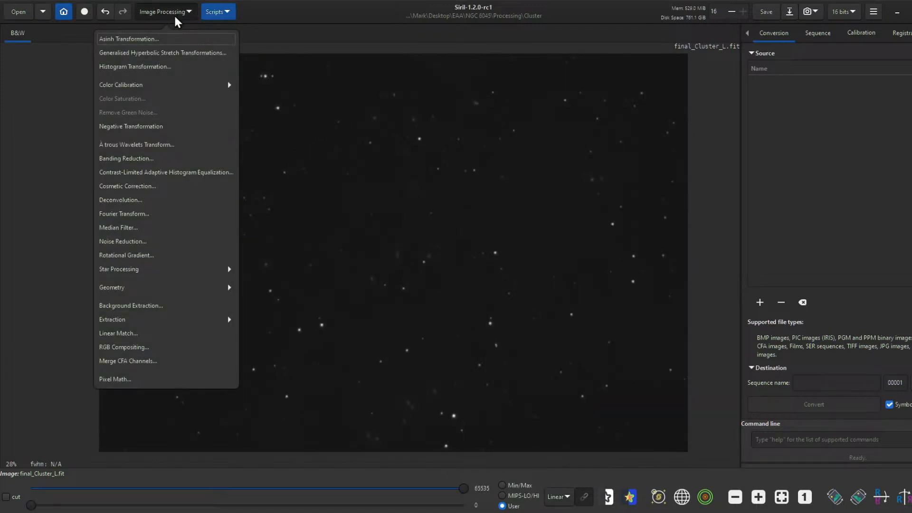
click(179, 54)
drag(519, 128, 826, 80)
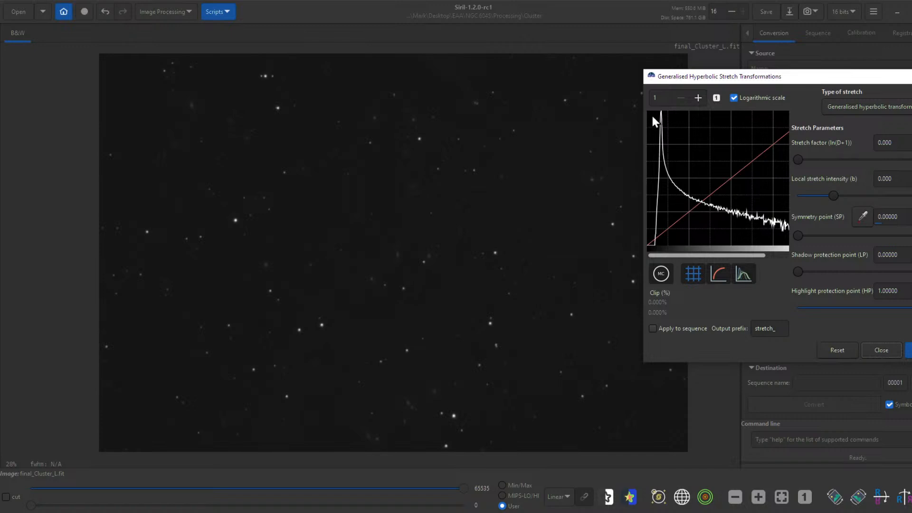
Apply a generalised hyperbolic stretch with symmetry point 0.10850, local stretch intensity 4.161 and a stretch factor of about 1.643.
click(665, 163)
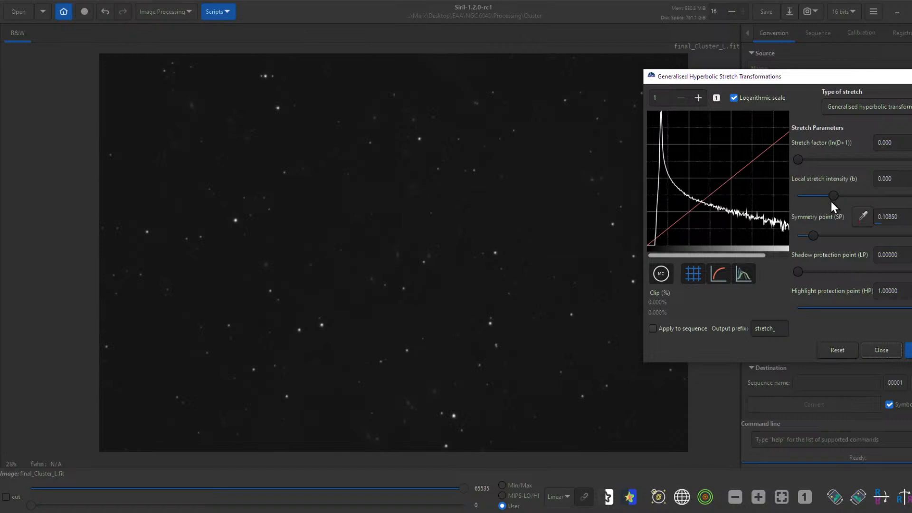
drag(833, 195, 862, 196)
drag(798, 160, 823, 159)
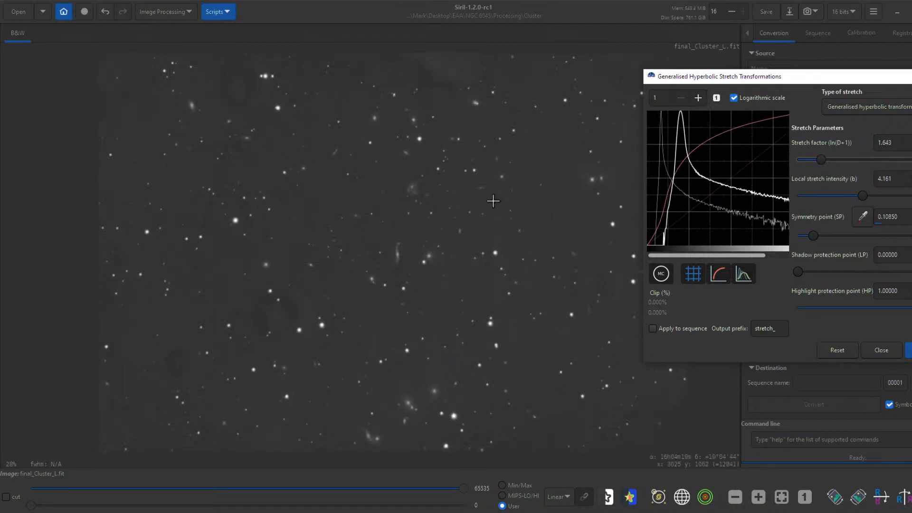
click(909, 350)
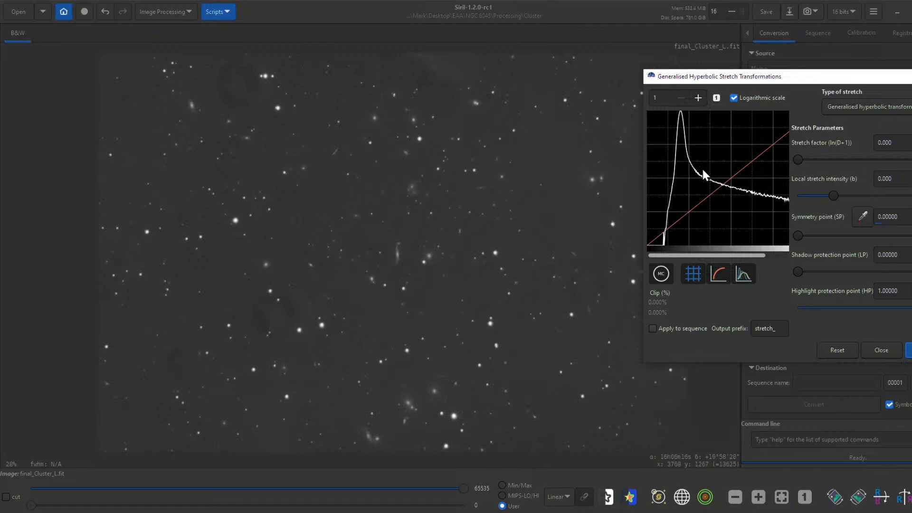
Apply another hyperbolic stretch with symmetry point 0.22581, local stretch intensity -0.105 and stretch factor 1.853, and close the dialog.
click(687, 146)
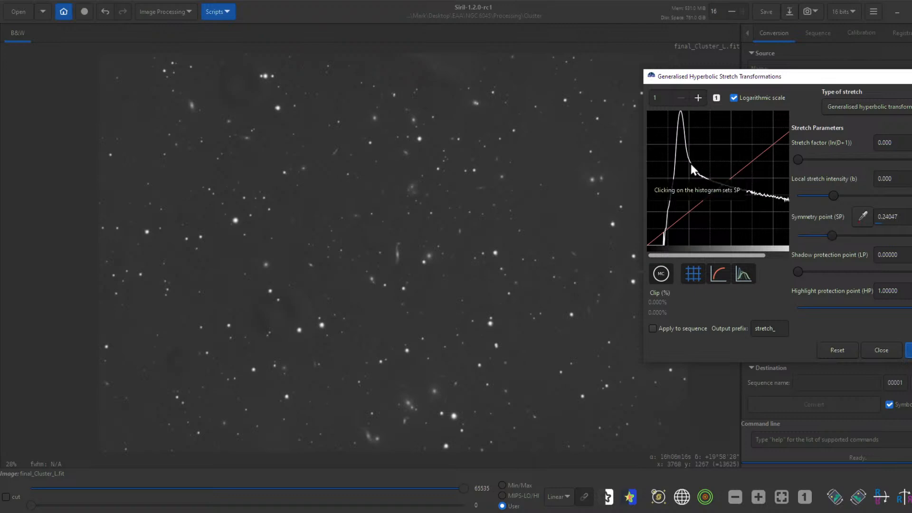
click(685, 148)
mouse_move(832, 196)
mouse_down()
mouse_move(852, 195)
mouse_move(832, 195)
mouse_up()
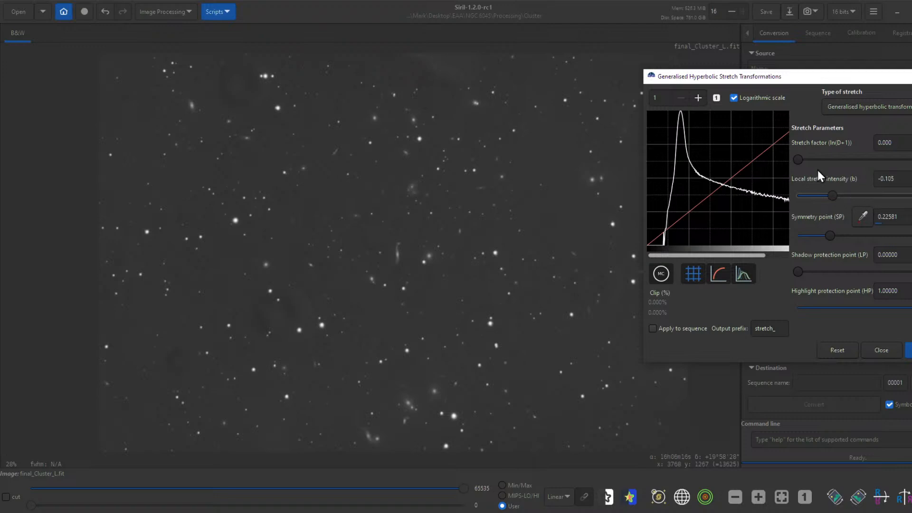
drag(799, 160, 825, 161)
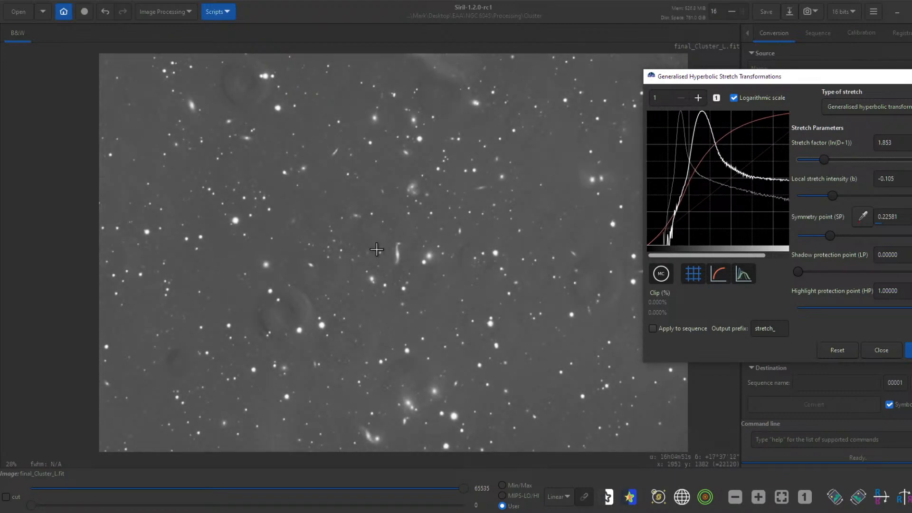
scroll(384, 263, up, 5)
scroll(384, 264, down, 5)
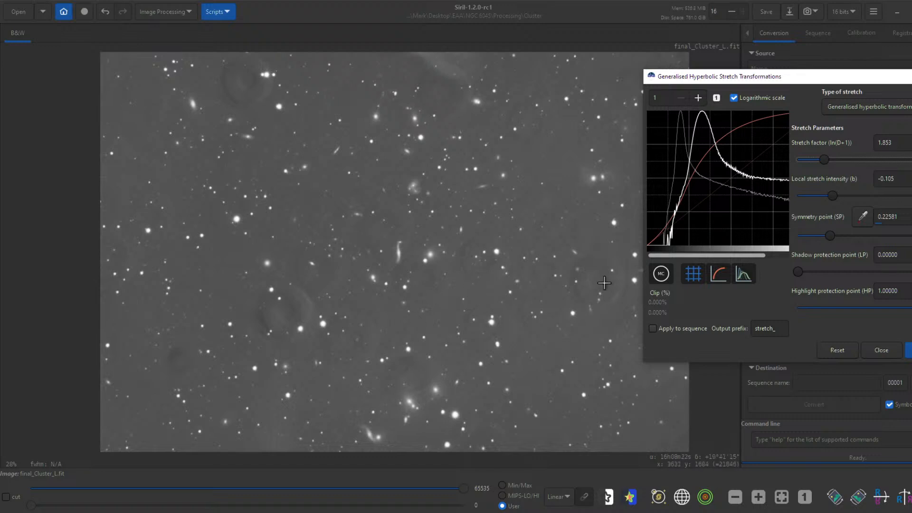
click(837, 350)
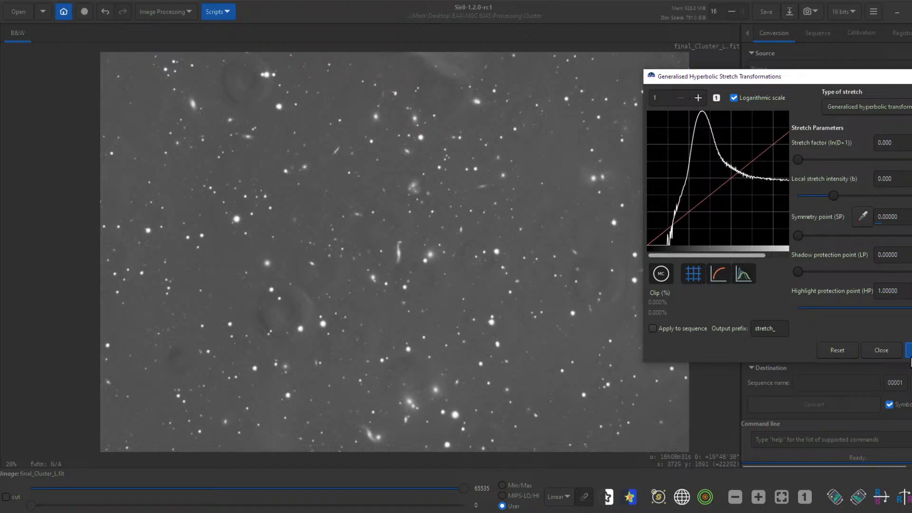
click(885, 349)
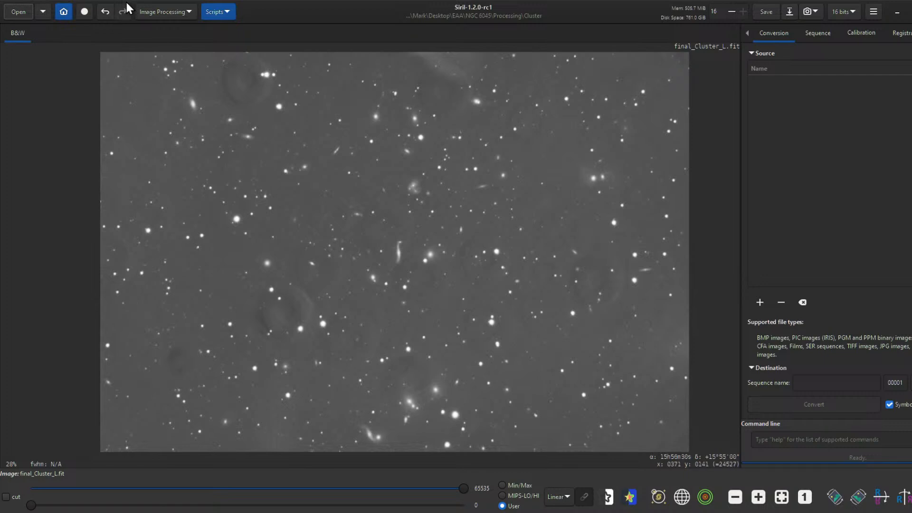
Run StarNet Star Removal on the stretched image with star mask generation enabled and pre-stretching off.
click(166, 11)
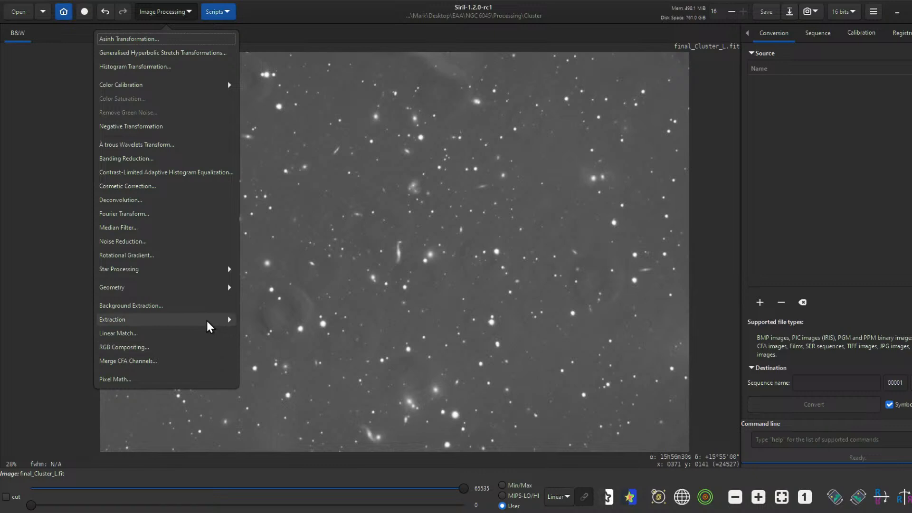
click(205, 268)
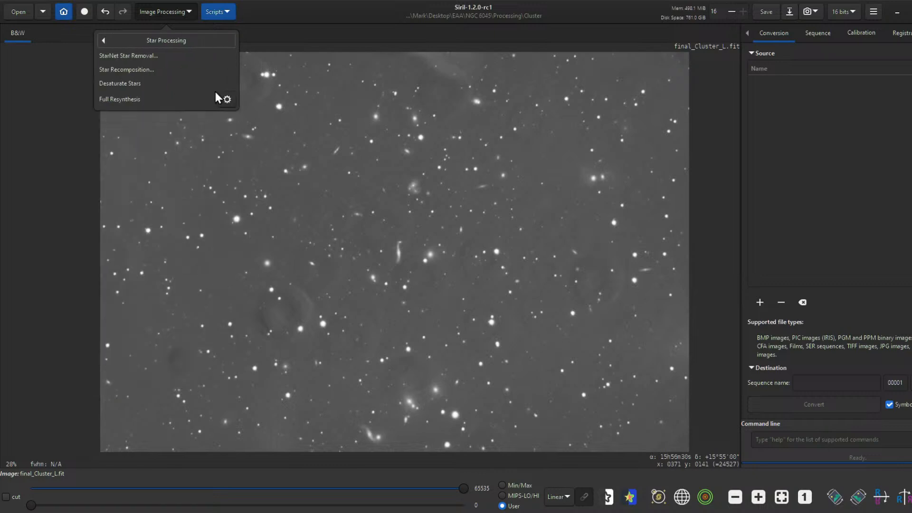
click(177, 56)
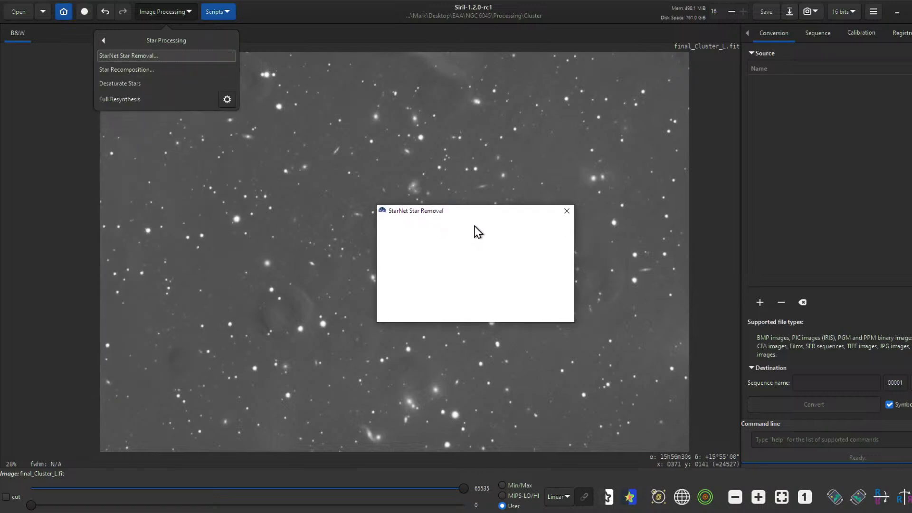
drag(480, 212, 514, 204)
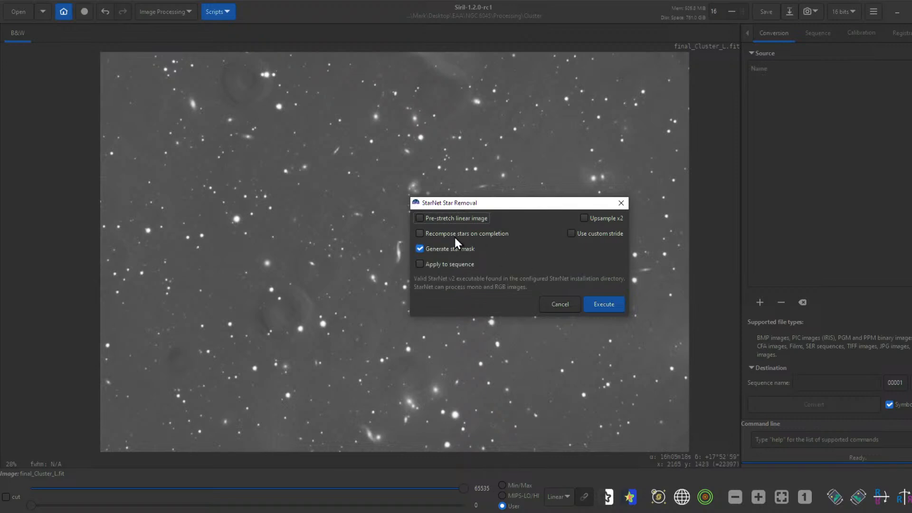
click(608, 302)
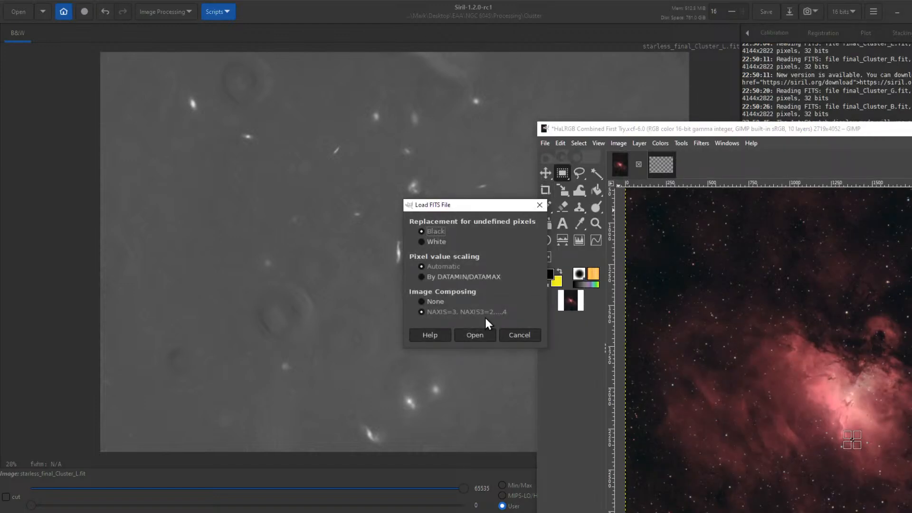
Load the starless FITS file into GIMP with black undefined pixels and automatic scaling, and show starless_final_Cluster_L for inspection.
click(479, 334)
drag(751, 128, 387, 4)
click(83, 40)
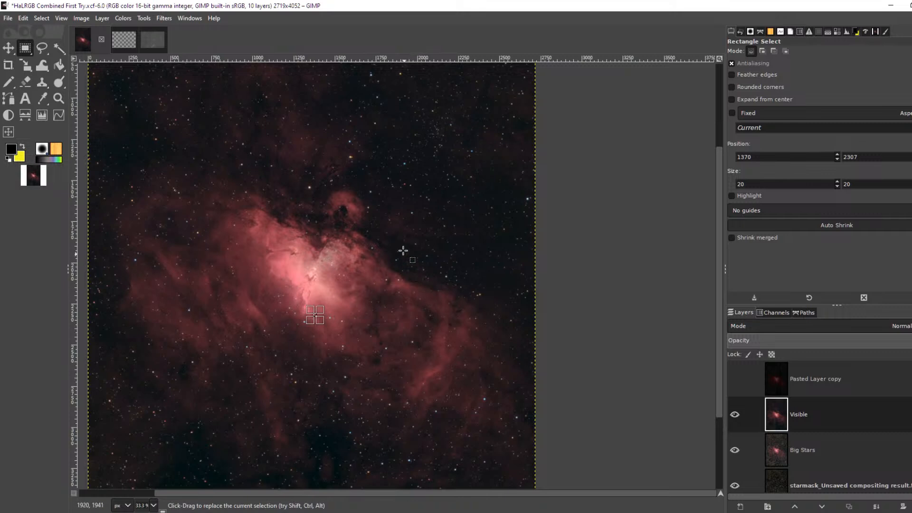
click(151, 42)
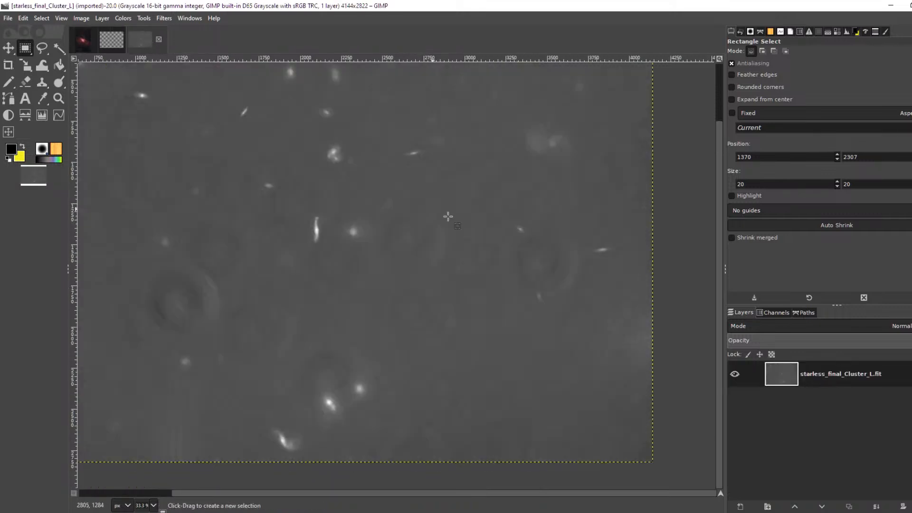
scroll(509, 265, down, 4)
scroll(459, 256, up, 7)
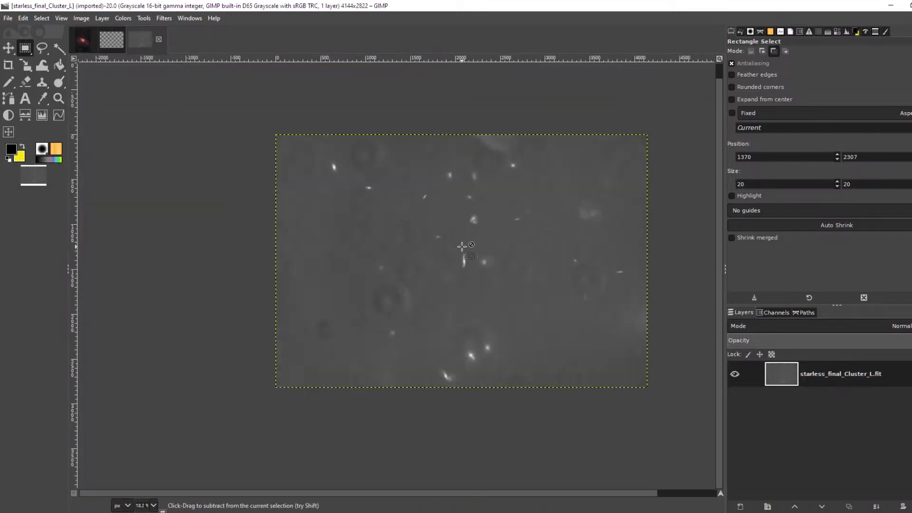
scroll(471, 289, down, 4)
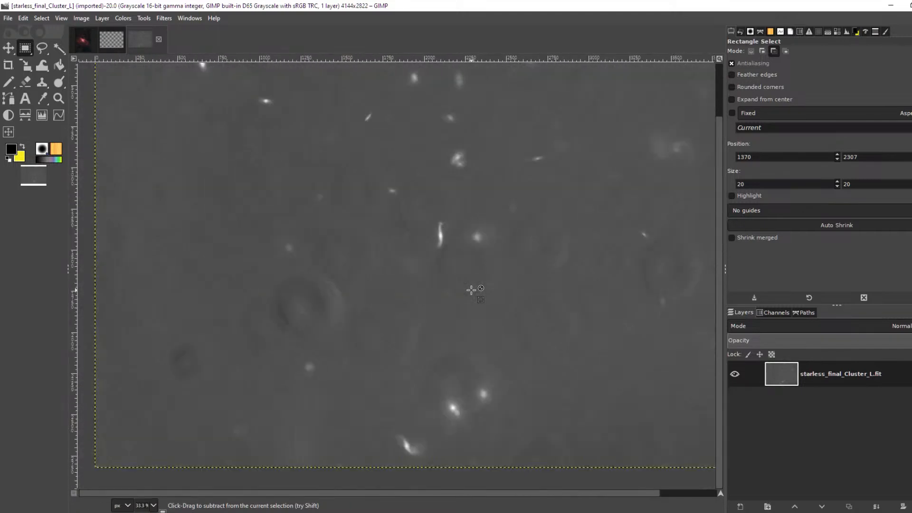
scroll(598, 335, up, 1)
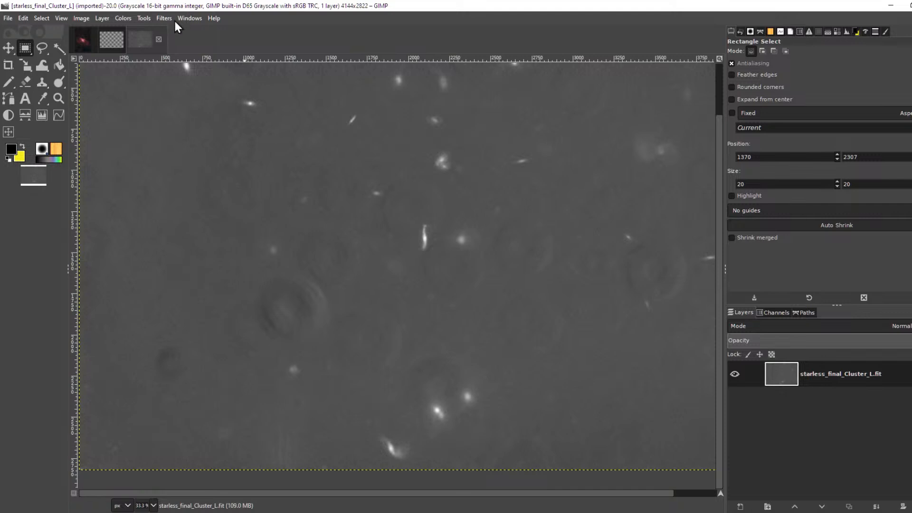
click(145, 18)
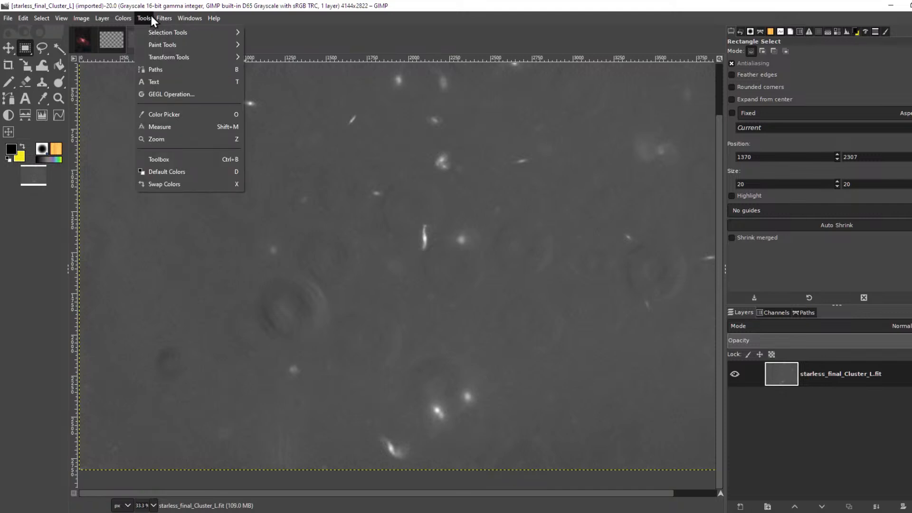
mouse_move(163, 18)
mouse_move(187, 114)
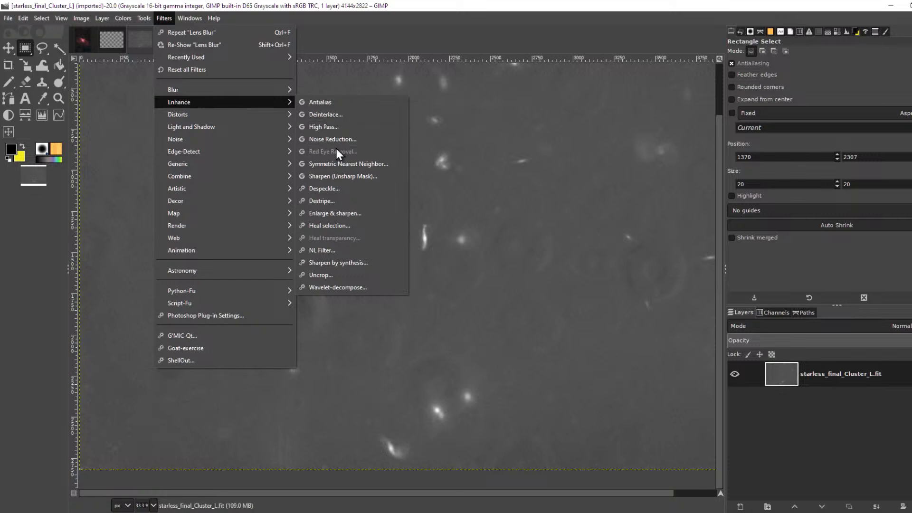
click(355, 226)
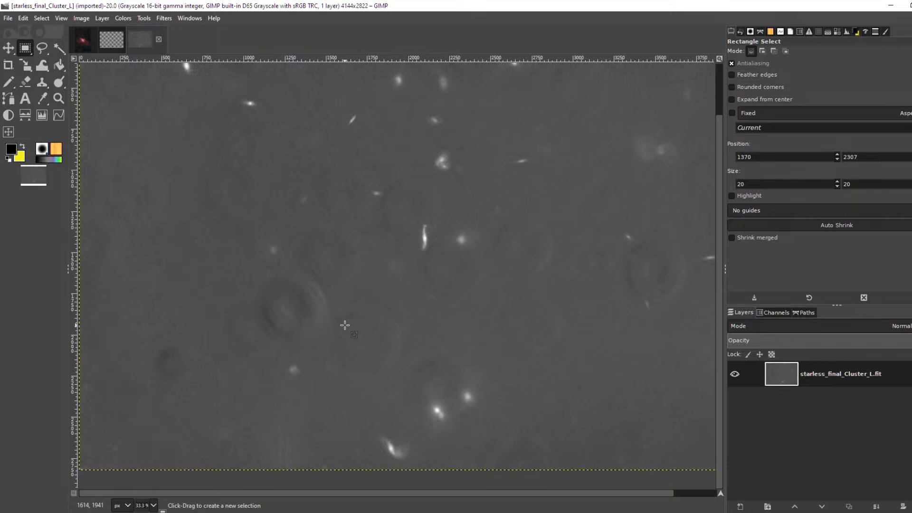
Outline the large dust ring in the lower-left part of the image with a freehand selection.
scroll(293, 333, up, 2)
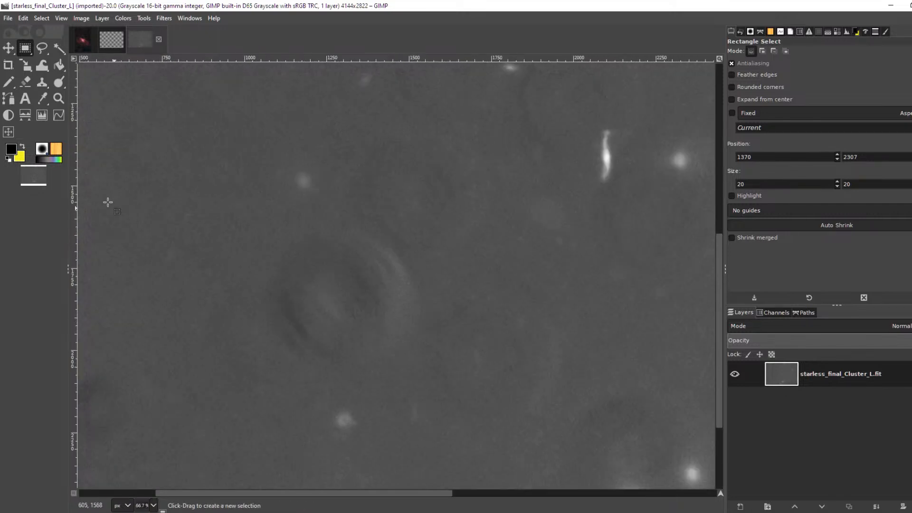
click(42, 48)
mouse_move(259, 299)
mouse_down()
mouse_move(307, 372)
mouse_move(387, 379)
mouse_move(429, 334)
mouse_move(425, 261)
mouse_move(366, 215)
mouse_move(305, 227)
mouse_move(259, 302)
mouse_up()
key(Return)
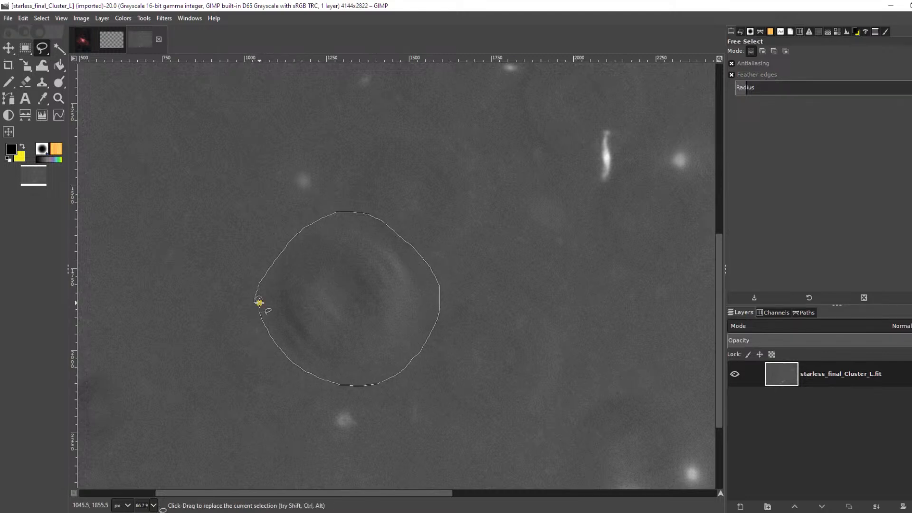
Heal the selected dust ring with Heal Selection, using a 50-pixel context width, sampling from all around and random filling order.
click(163, 18)
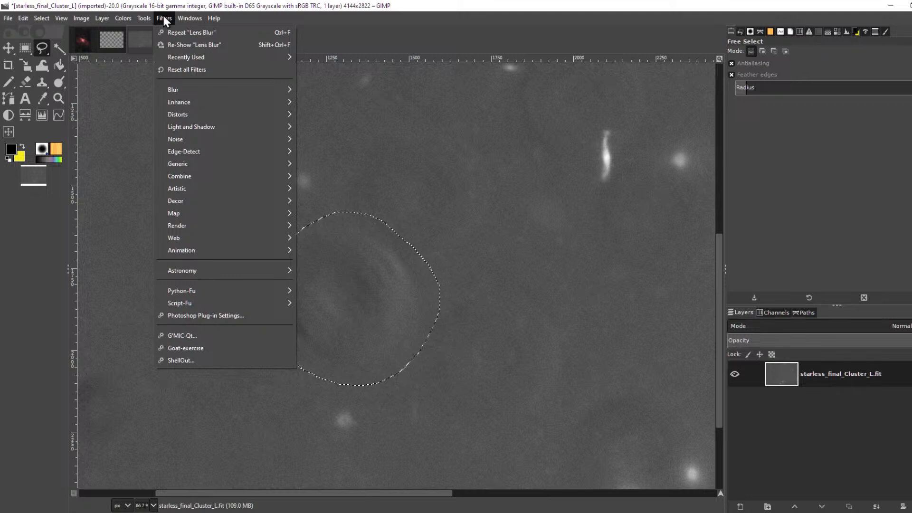
mouse_move(217, 104)
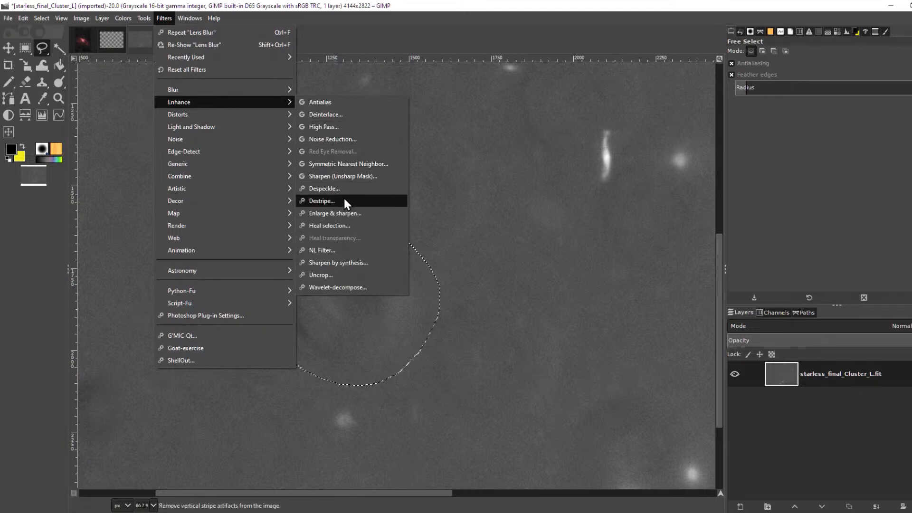
click(344, 222)
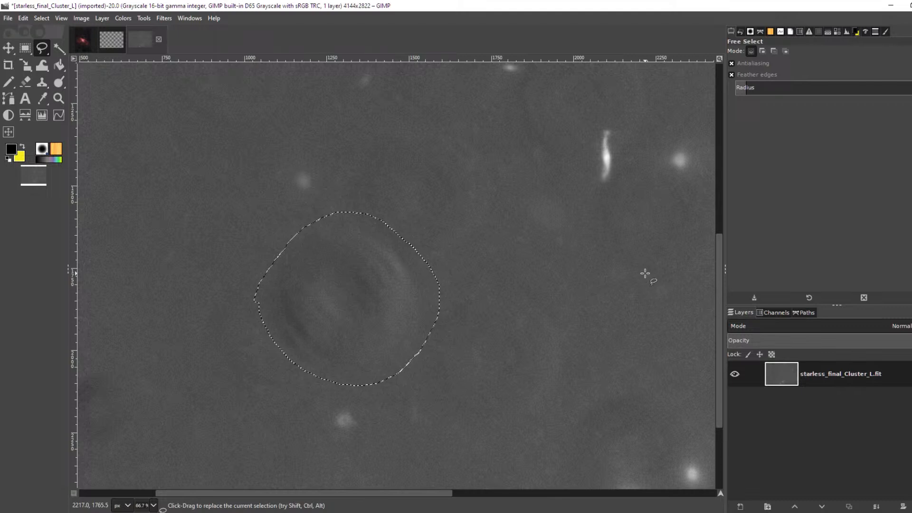
key(shift+ctrl+f)
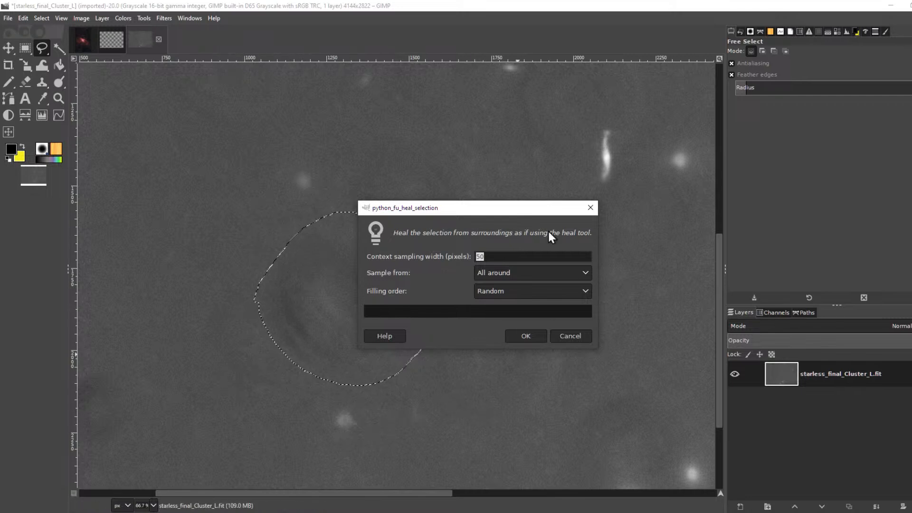
click(524, 332)
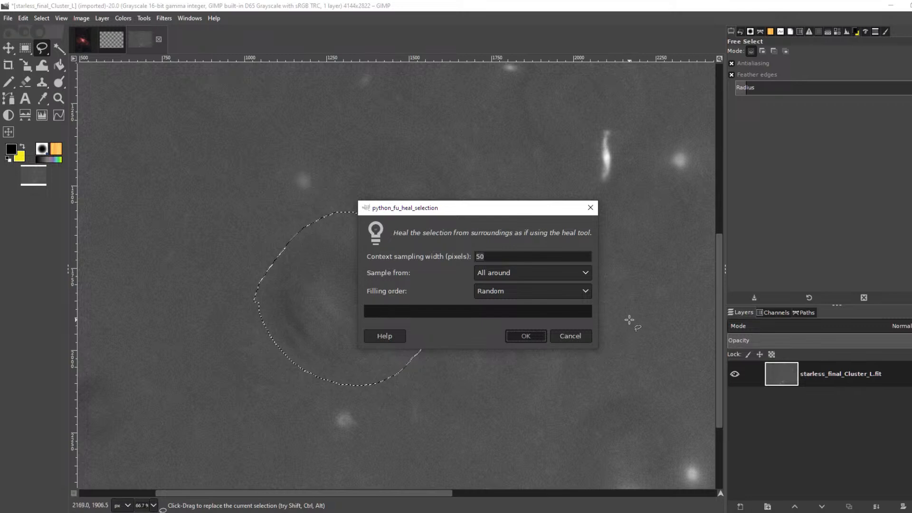
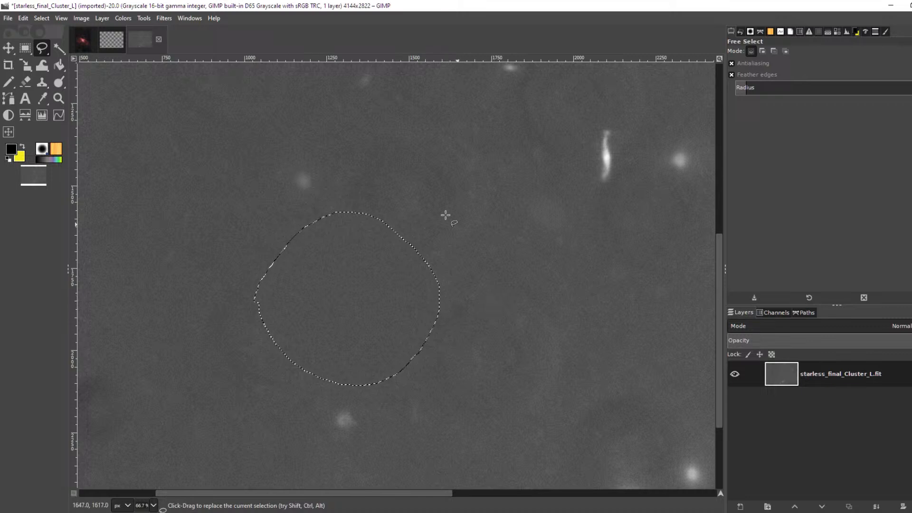
scroll(402, 326, down, 3)
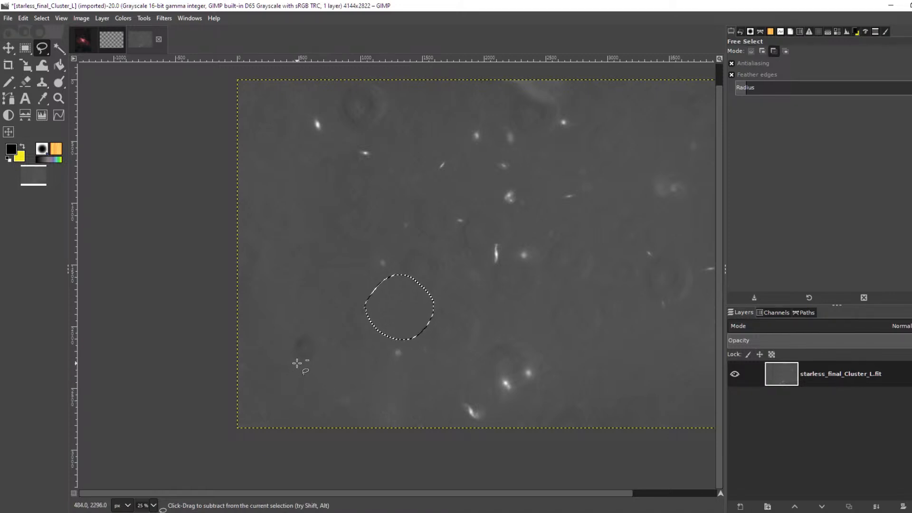
scroll(300, 364, up, 3)
key(r)
mouse_move(281, 331)
mouse_down()
mouse_move(291, 350)
mouse_move(346, 365)
mouse_up()
click(348, 337)
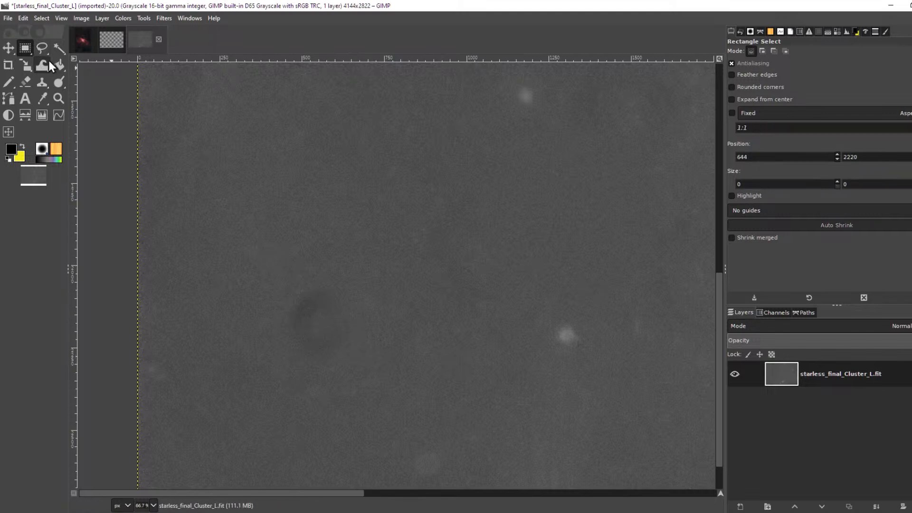
Freehand-select the small dark dust spot near the image's lower-left corner and repeat Heal Selection on it.
click(42, 48)
drag(309, 273, 277, 317)
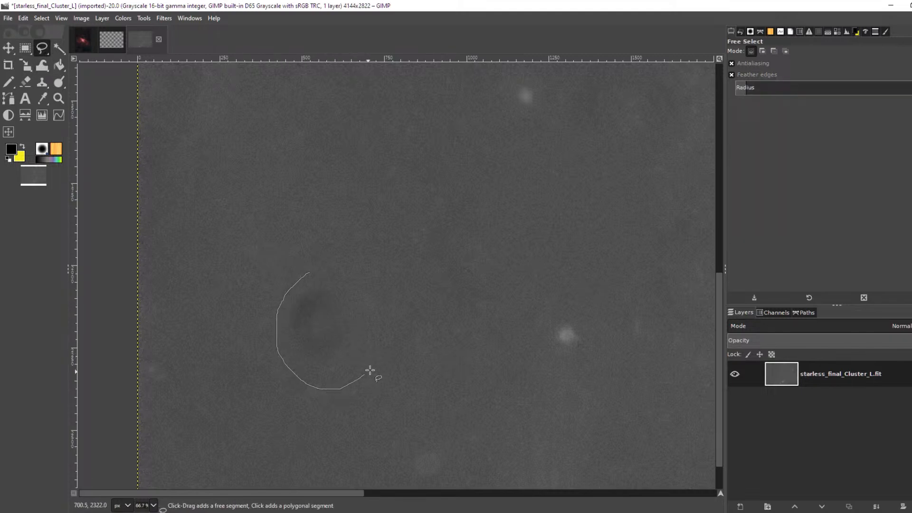
key(Return)
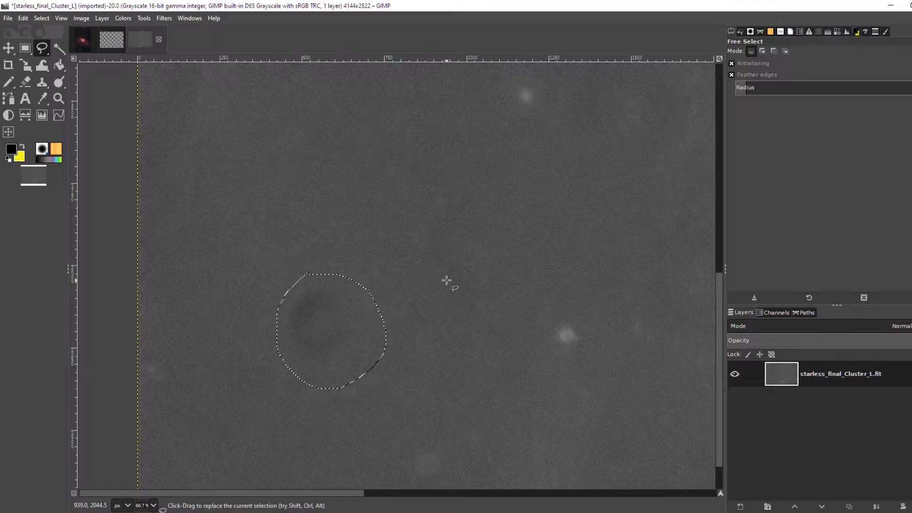
key(ctrl+f)
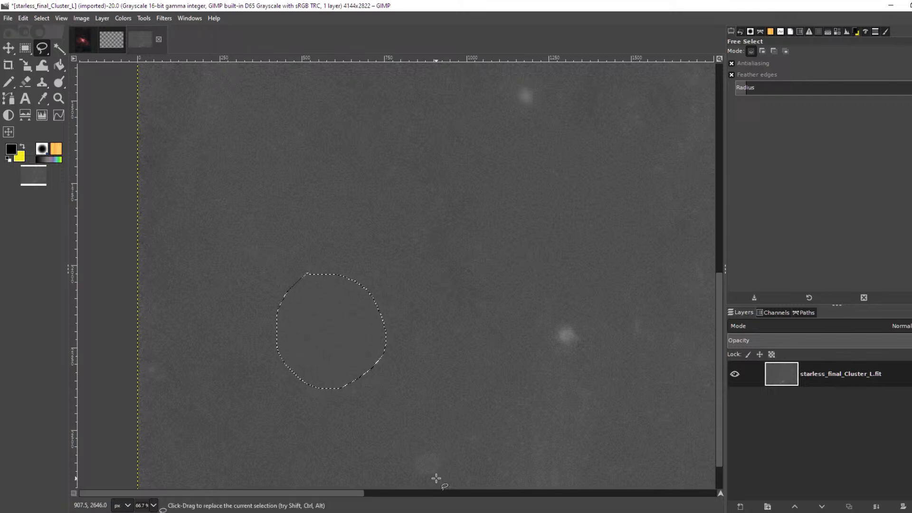
Freehand-select the dust ring touching the image's upper edge, beside the bright oval galaxy, and heal it from its surroundings.
scroll(562, 253, down, 6)
scroll(546, 254, up, 3)
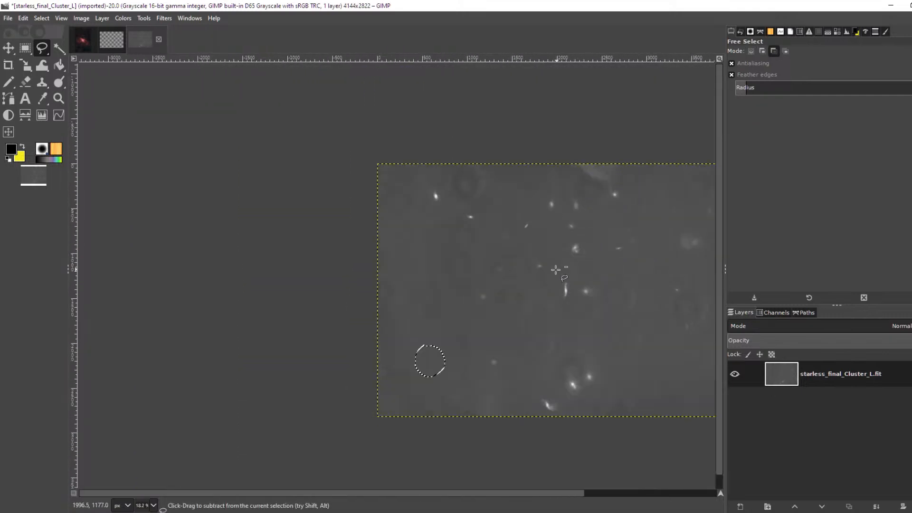
scroll(523, 281, up, 4)
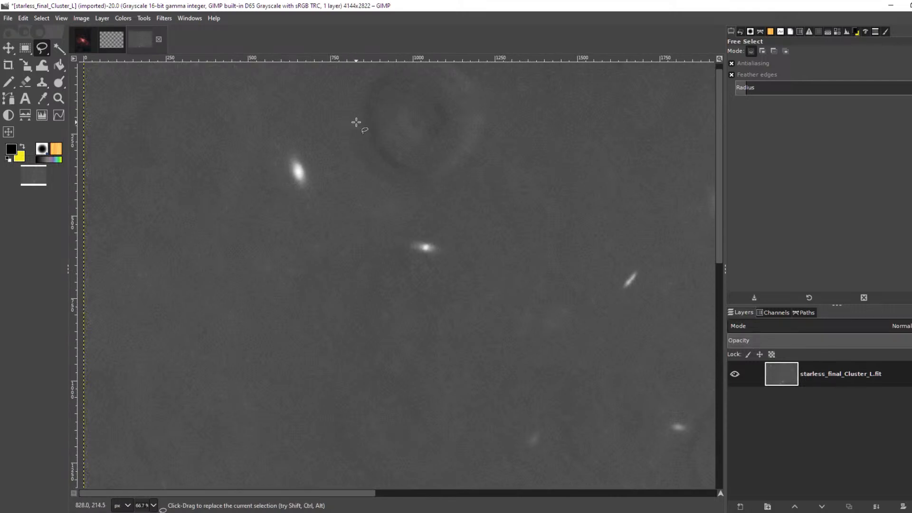
scroll(361, 122, down, 5)
scroll(375, 98, up, 5)
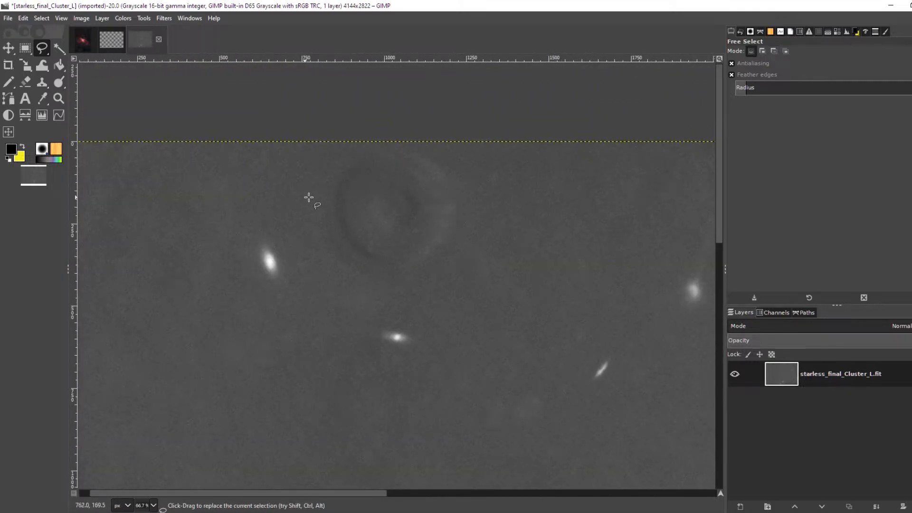
mouse_move(315, 188)
mouse_down()
mouse_move(330, 252)
mouse_move(364, 277)
mouse_move(404, 279)
mouse_move(443, 267)
mouse_move(459, 203)
mouse_move(448, 172)
mouse_move(414, 143)
mouse_up()
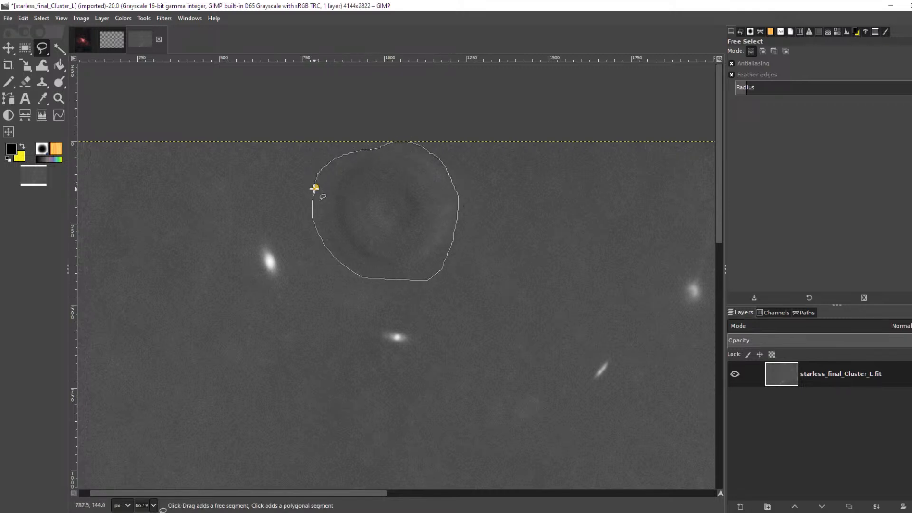
key(Return)
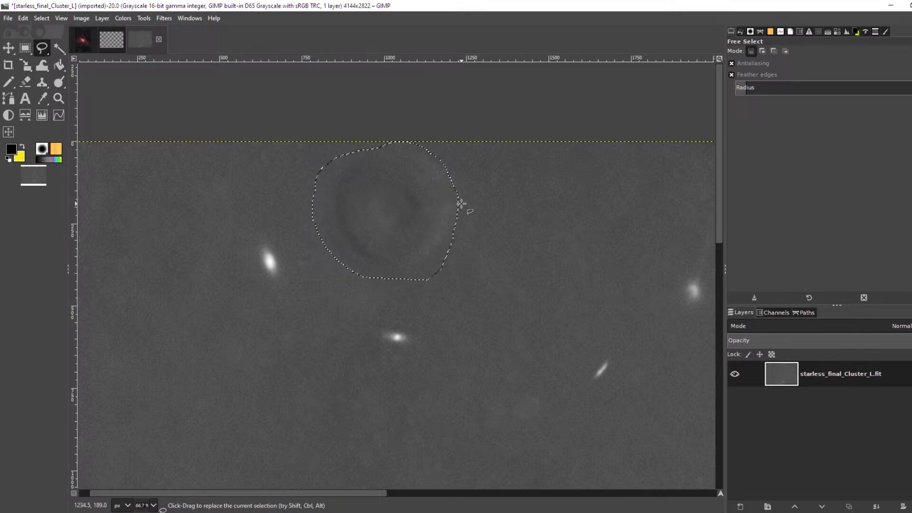
key(ctrl+f)
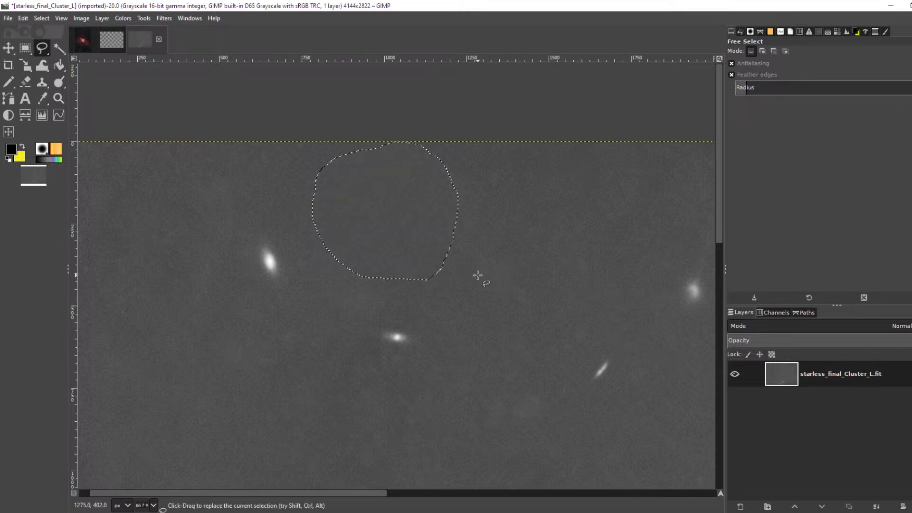
Freehand-select the dark halo above the bright galaxies near the lower edge, leaving the galaxies out, heal it and clear the selection.
ctrl+scroll(487, 276, down, 5)
ctrl+scroll(517, 323, up, 1)
ctrl+scroll(585, 413, up, 4)
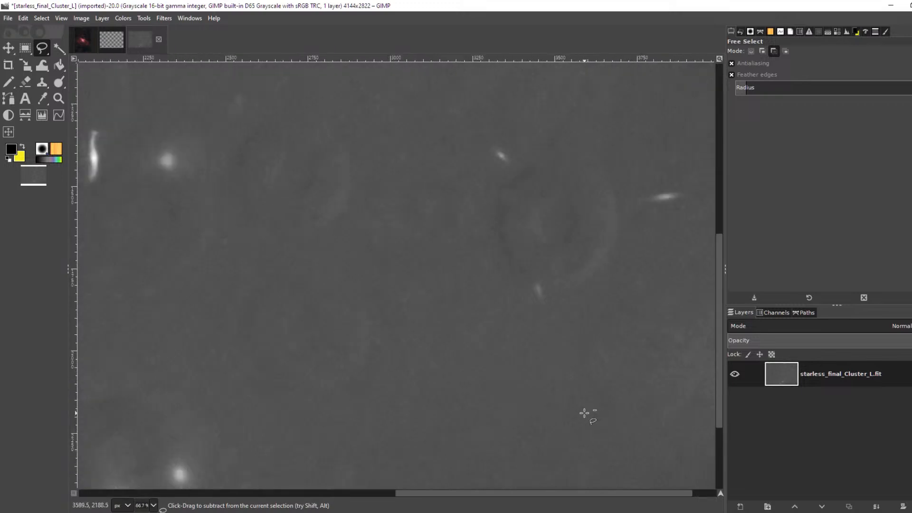
ctrl+scroll(444, 320, down, 2)
ctrl+scroll(375, 319, down, 2)
ctrl+scroll(296, 367, up, 1)
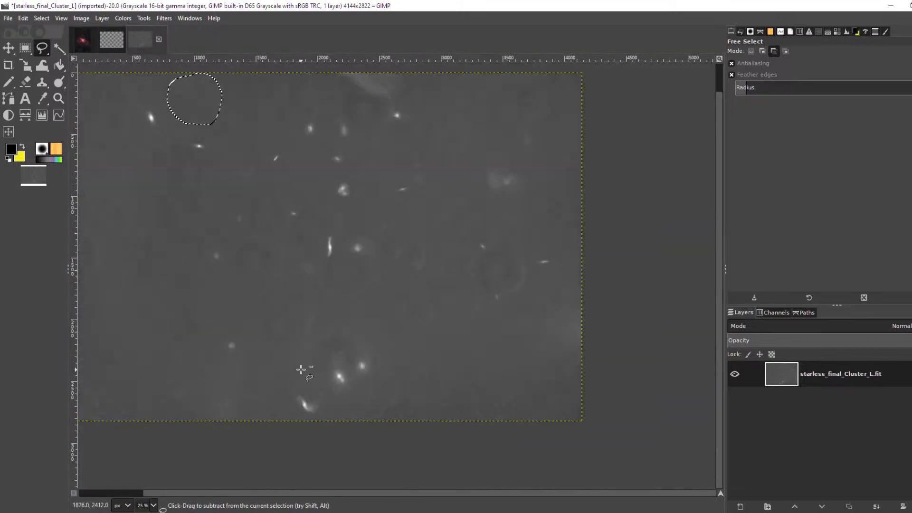
ctrl+scroll(333, 375, up, 3)
ctrl+scroll(370, 387, up, 1)
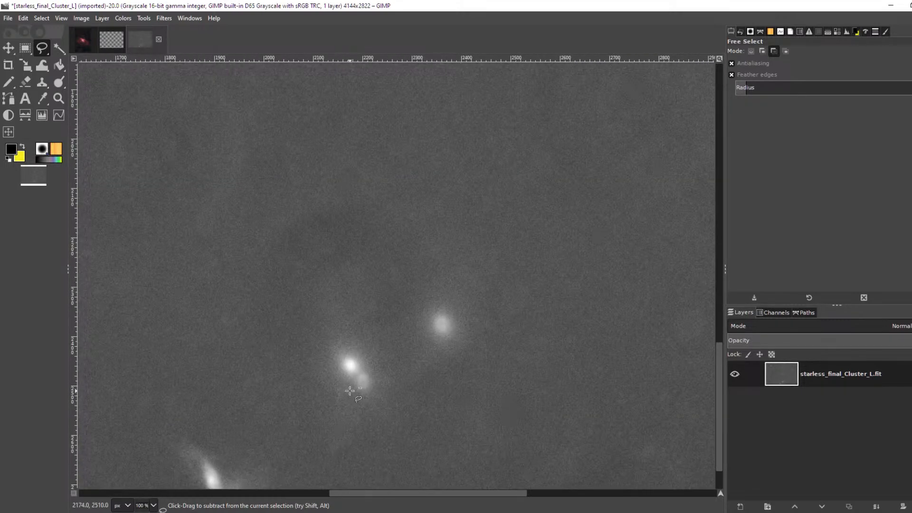
mouse_move(316, 379)
mouse_down()
mouse_move(278, 356)
mouse_move(250, 296)
mouse_move(252, 254)
mouse_move(270, 217)
mouse_move(350, 198)
mouse_move(422, 216)
mouse_move(443, 245)
mouse_move(444, 269)
mouse_move(408, 352)
mouse_move(381, 346)
mouse_move(365, 311)
mouse_move(338, 302)
mouse_move(317, 322)
mouse_move(314, 376)
mouse_up()
click(316, 379)
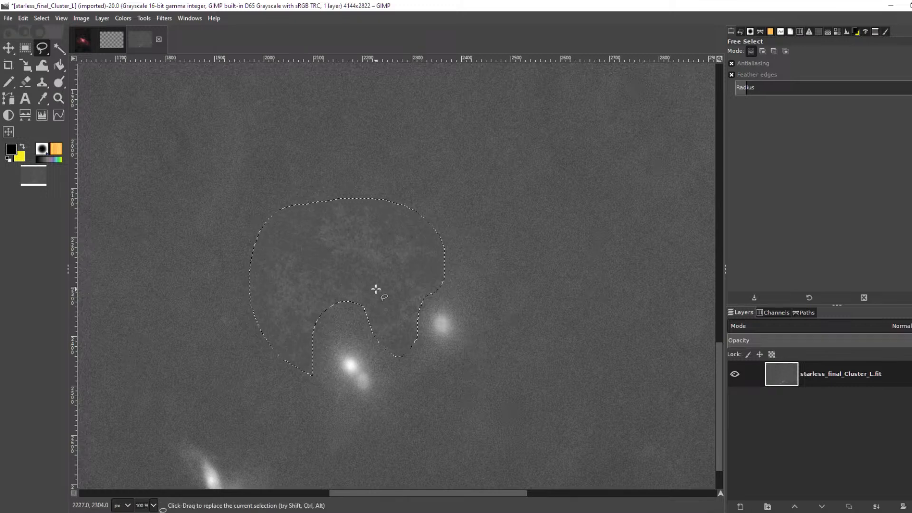
key(ctrl+shift+a)
Outline the faint dust ring between the small dim galaxy and the freshly healed halo area with a freehand selection.
scroll(376, 289, down, 4)
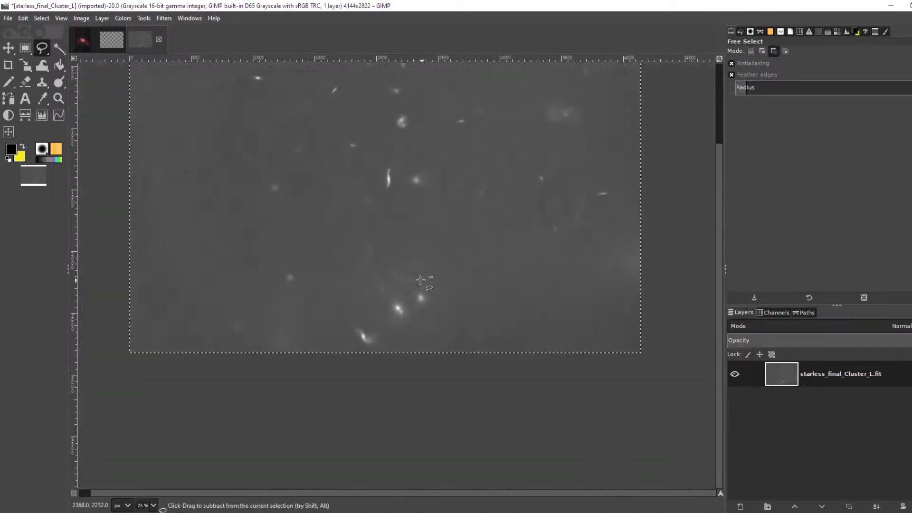
scroll(341, 262, up, 3)
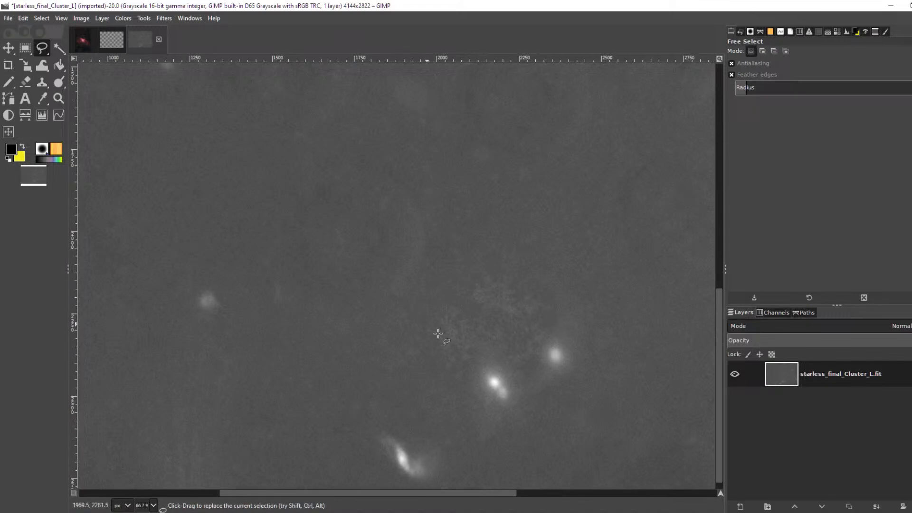
mouse_move(286, 259)
mouse_down()
mouse_move(306, 287)
mouse_move(362, 311)
mouse_up()
mouse_move(434, 260)
mouse_down()
mouse_move(426, 200)
mouse_move(371, 160)
mouse_move(312, 176)
mouse_move(283, 211)
mouse_up()
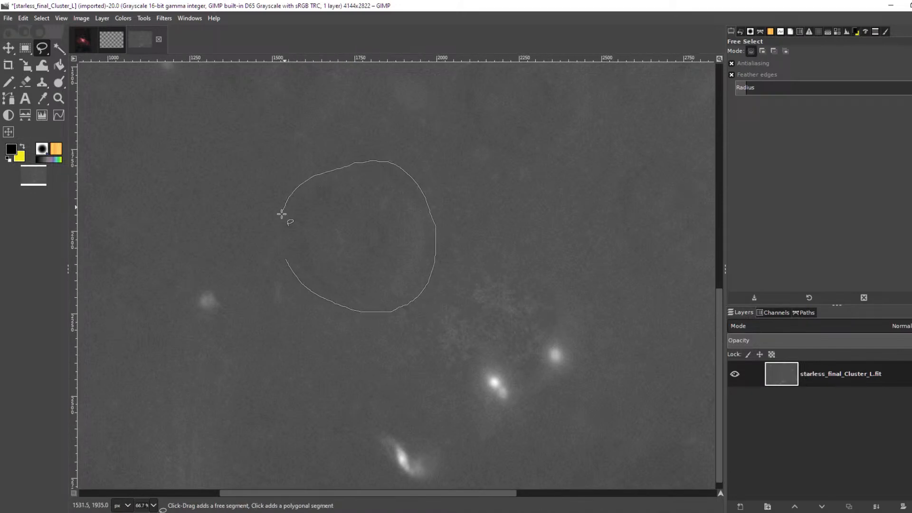
drag(284, 264, 285, 262)
key(Return)
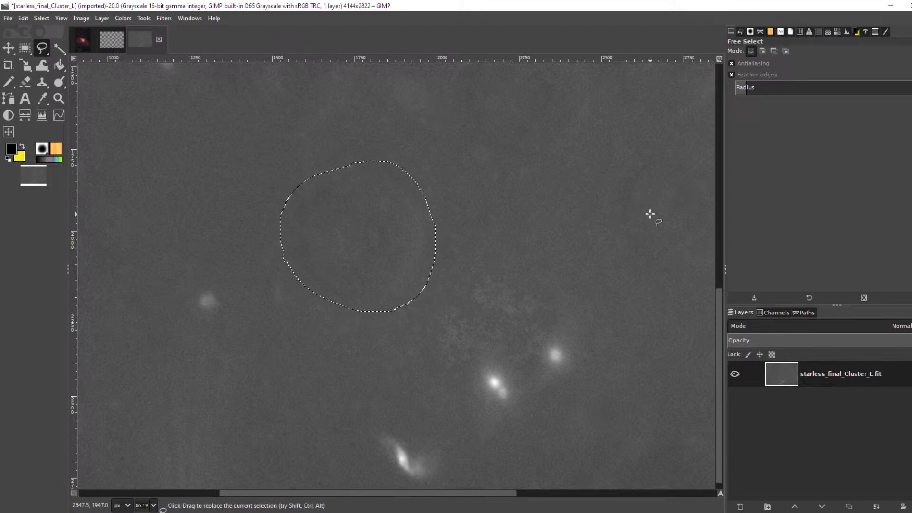
Run Heal Selection again on the outlined faint dust ring between the small dim galaxy and the healed halo area.
key(ctrl+f)
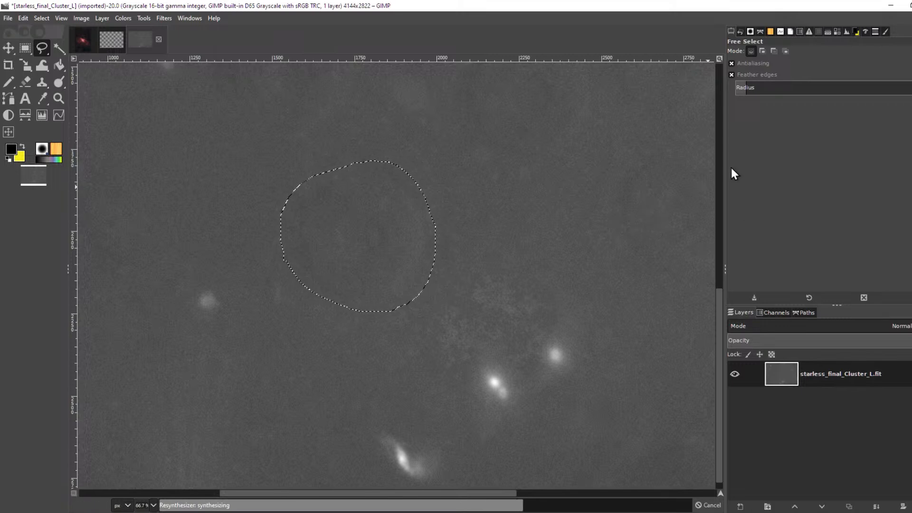
scroll(517, 271, down, 5)
scroll(556, 247, up, 3)
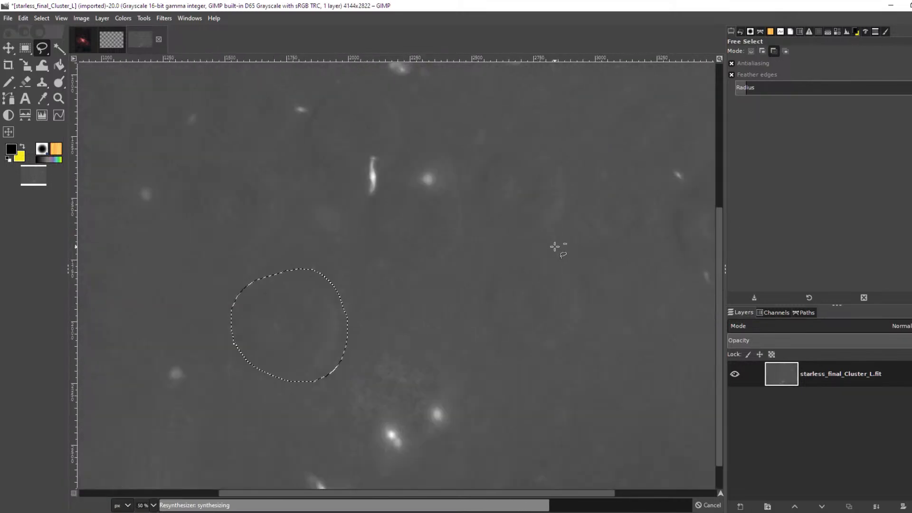
scroll(561, 246, down, 1)
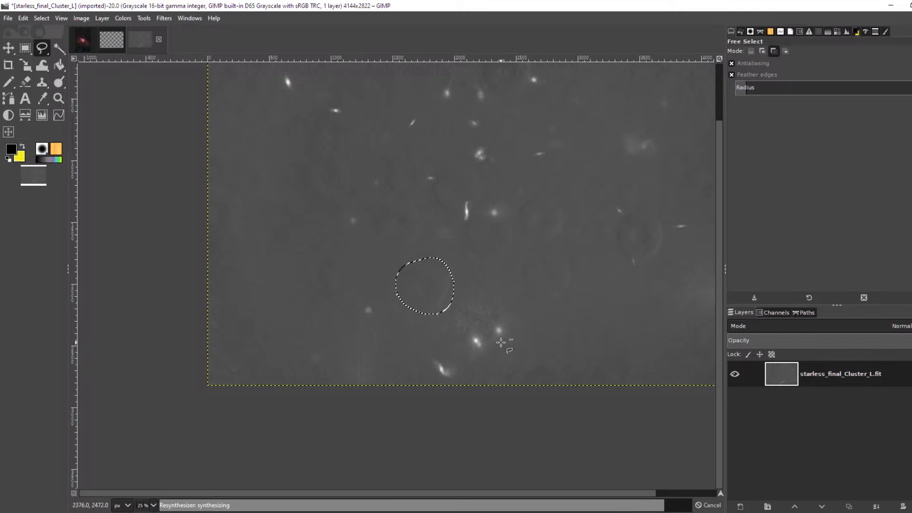
scroll(511, 333, up, 2)
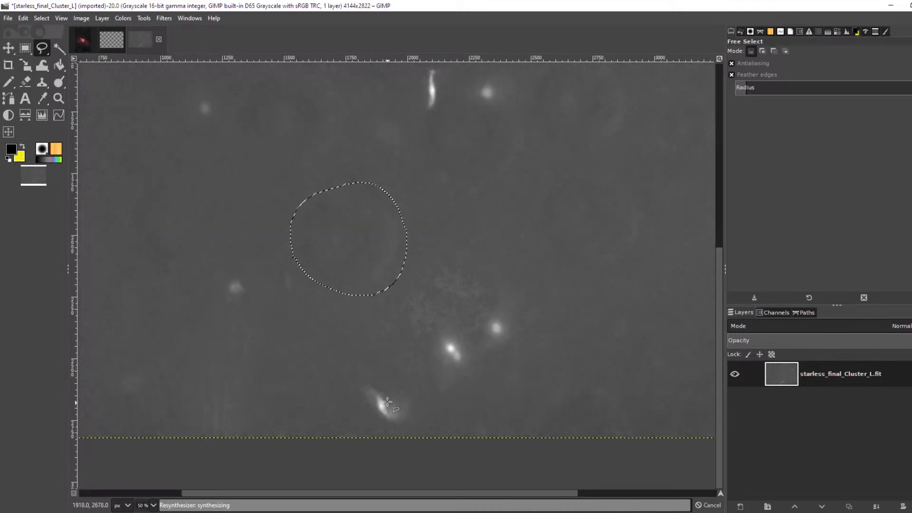
Examine the healed area and the rest of the starless image for remaining dust rings.
mouse_move(437, 163)
mouse_down()
mouse_move(519, 279)
mouse_move(515, 292)
mouse_up()
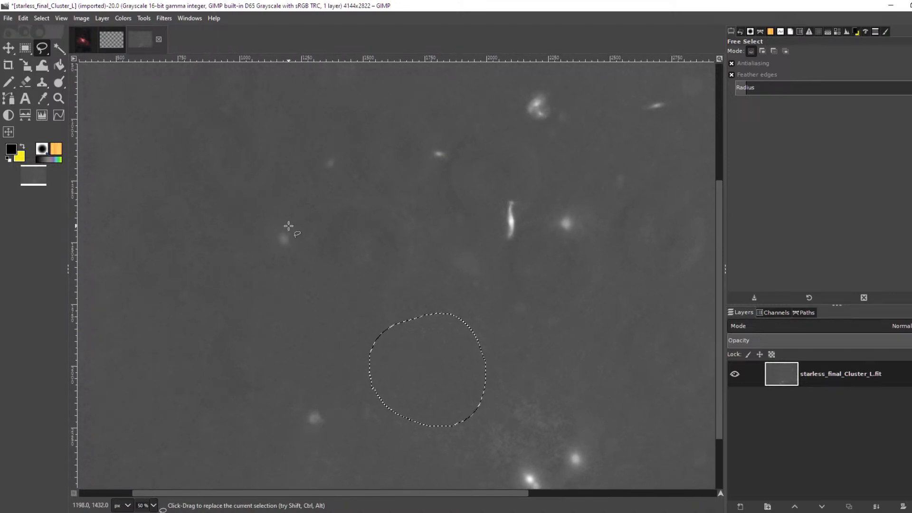
drag(594, 204, 477, 423)
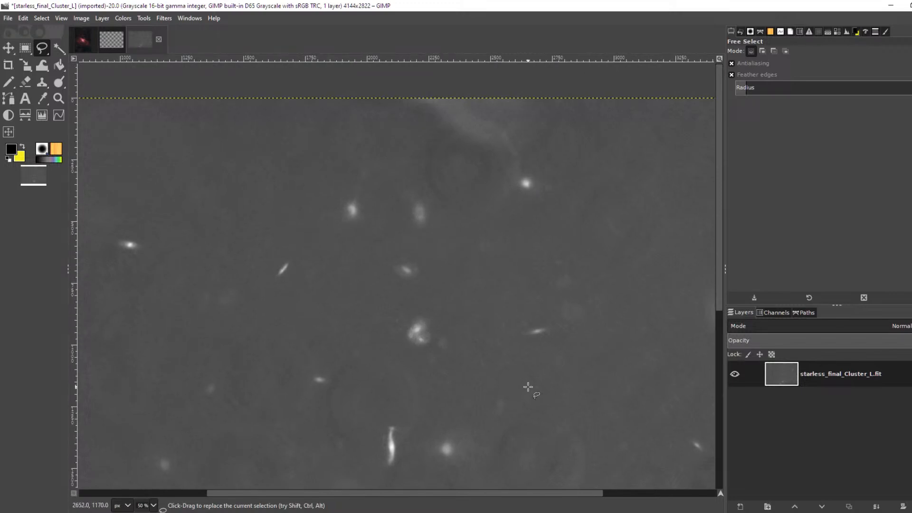
drag(528, 385, 229, 204)
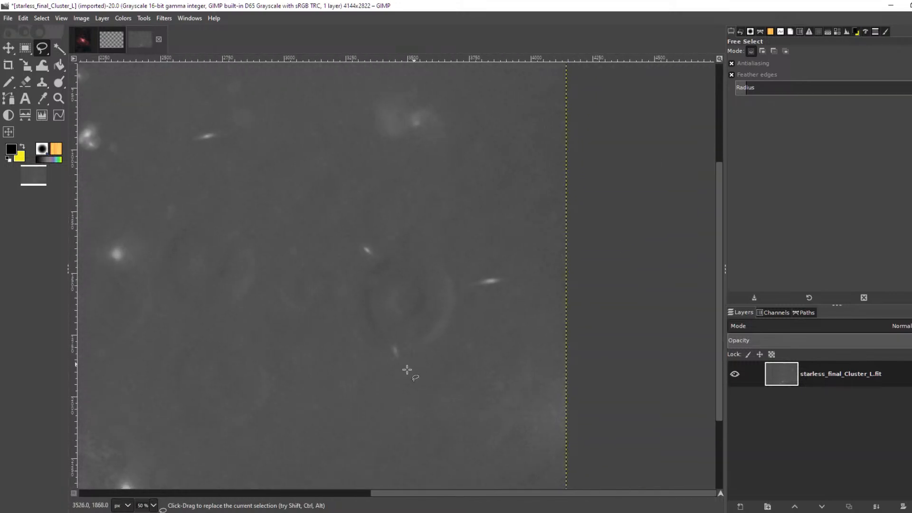
mouse_move(277, 296)
mouse_down()
mouse_move(646, 360)
mouse_move(679, 358)
mouse_up()
scroll(521, 308, down, 2)
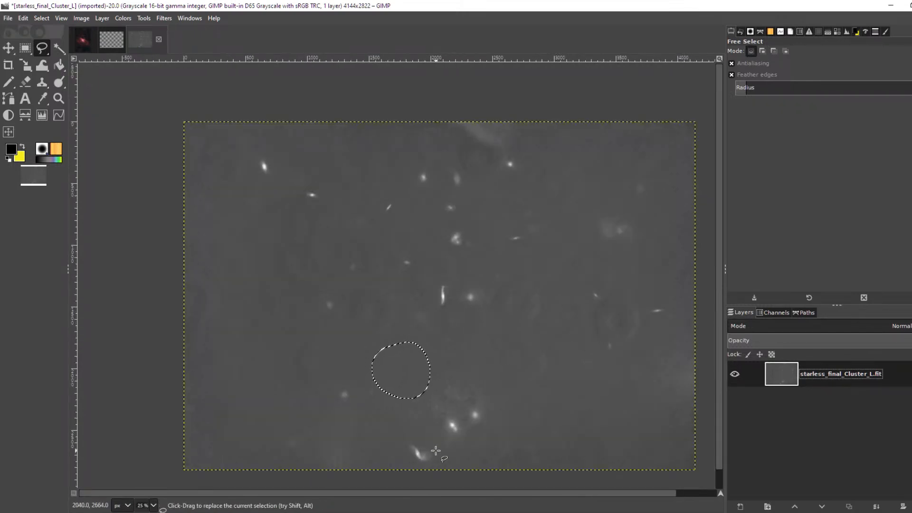
scroll(412, 459, up, 2)
scroll(411, 459, up, 3)
scroll(411, 459, down, 4)
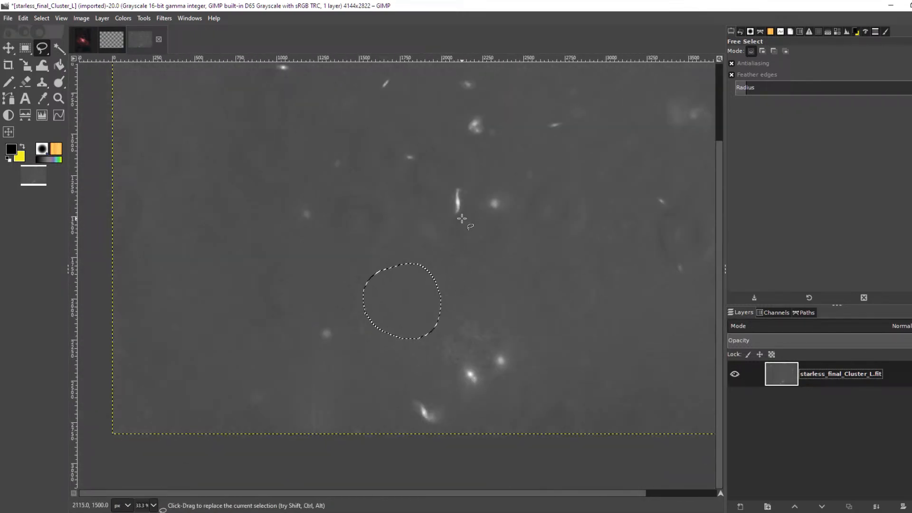
Open starmask_final_Cluster_L.fit as a new layer above the starless image, with black for undefined pixels and automatic pixel value scaling.
click(9, 18)
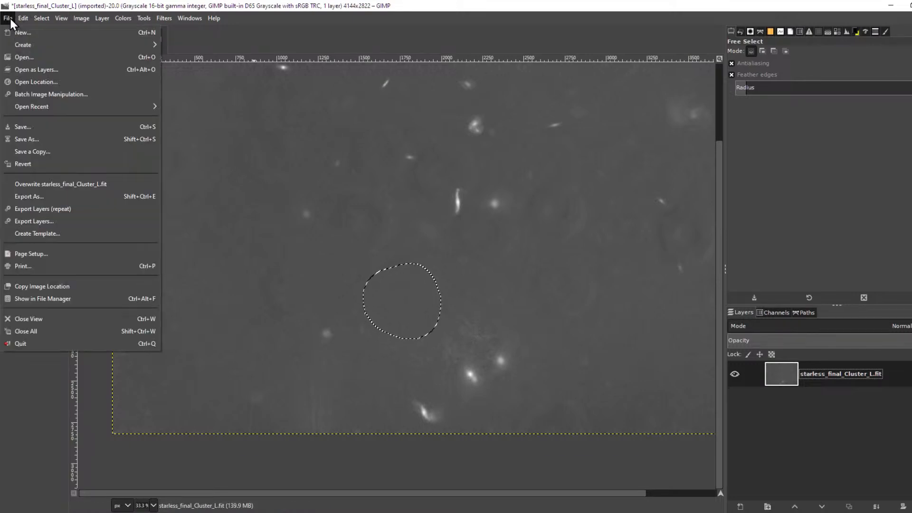
click(71, 69)
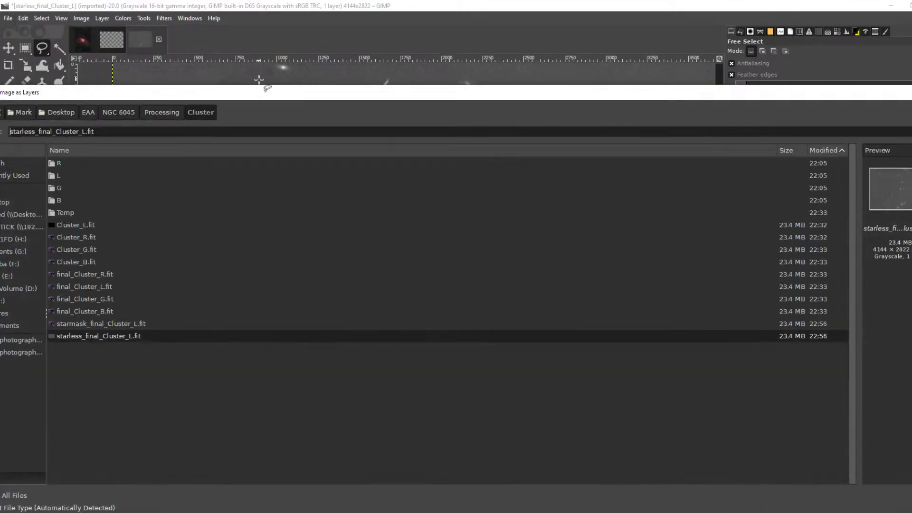
drag(265, 96, 218, 81)
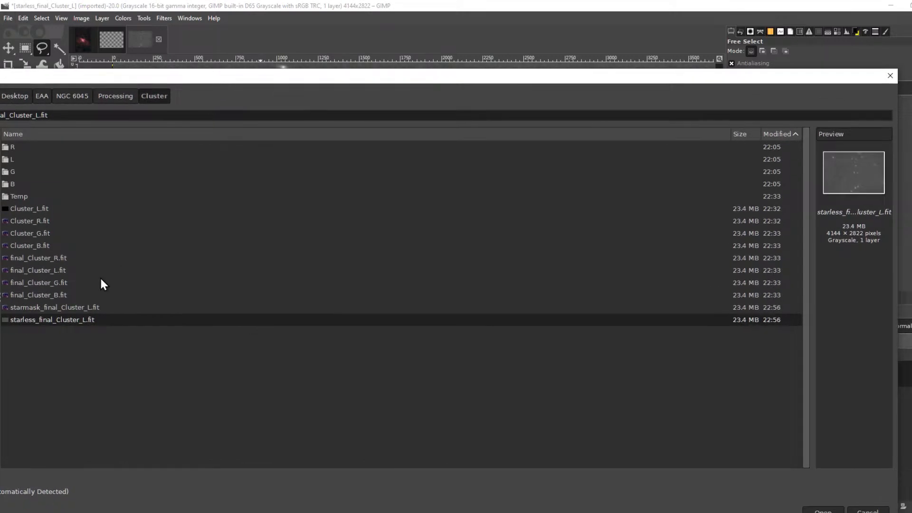
click(88, 308)
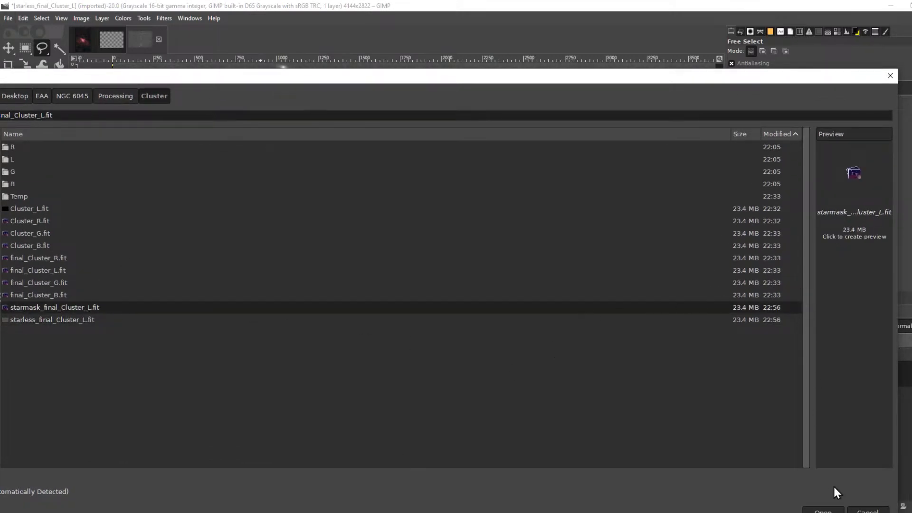
click(832, 511)
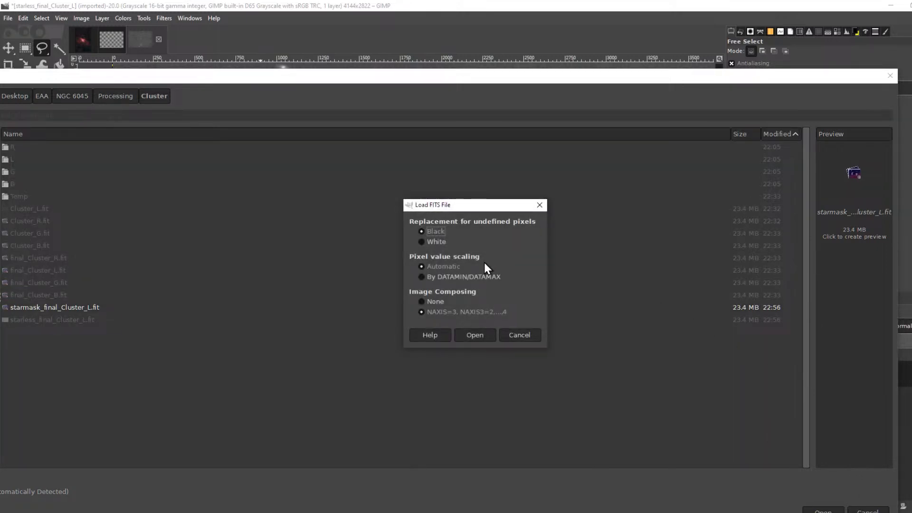
click(475, 335)
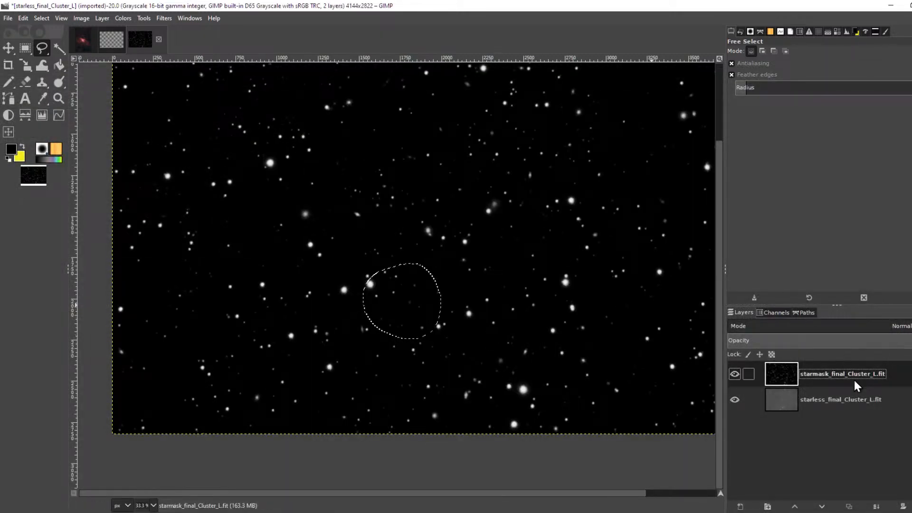
Set the star mask layer's blend mode to Addition to put the stars back over the starless image.
click(877, 326)
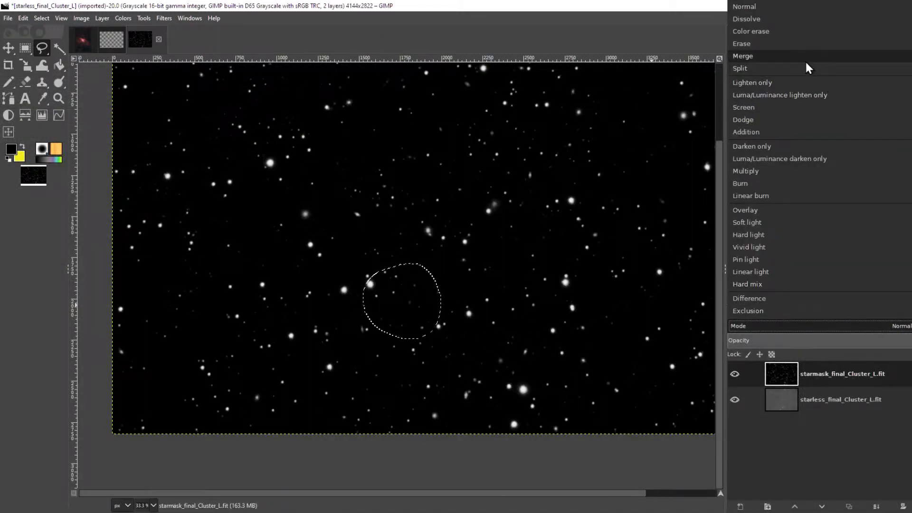
click(800, 132)
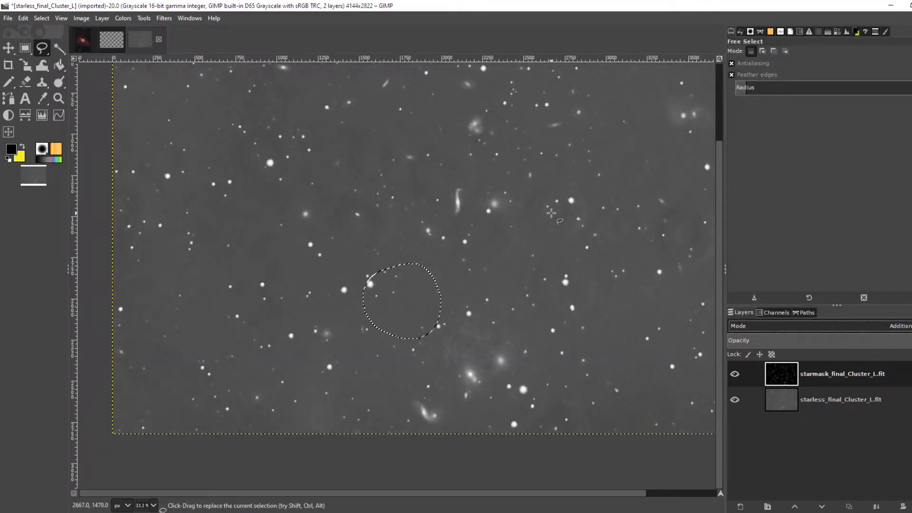
scroll(480, 297, up, 3)
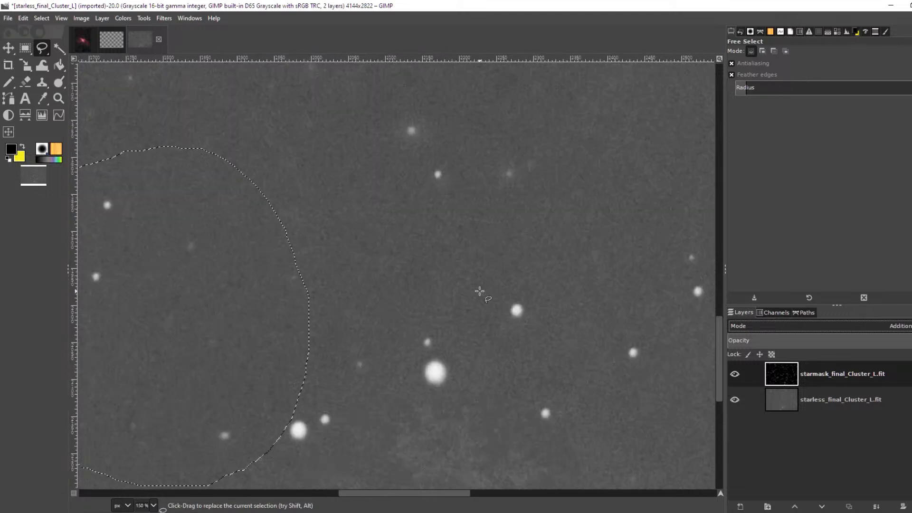
scroll(499, 267, down, 4)
scroll(576, 257, up, 2)
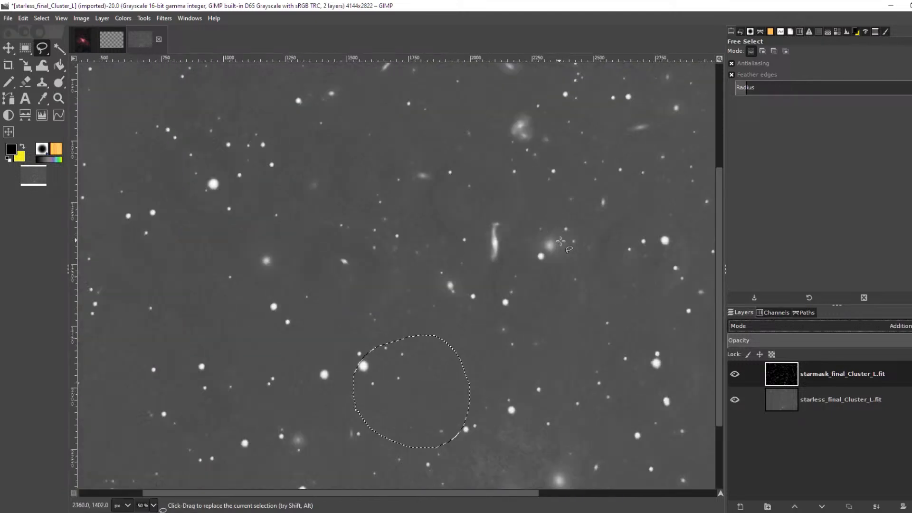
mouse_move(633, 257)
mouse_down()
mouse_move(523, 308)
mouse_move(467, 319)
mouse_move(436, 342)
mouse_up()
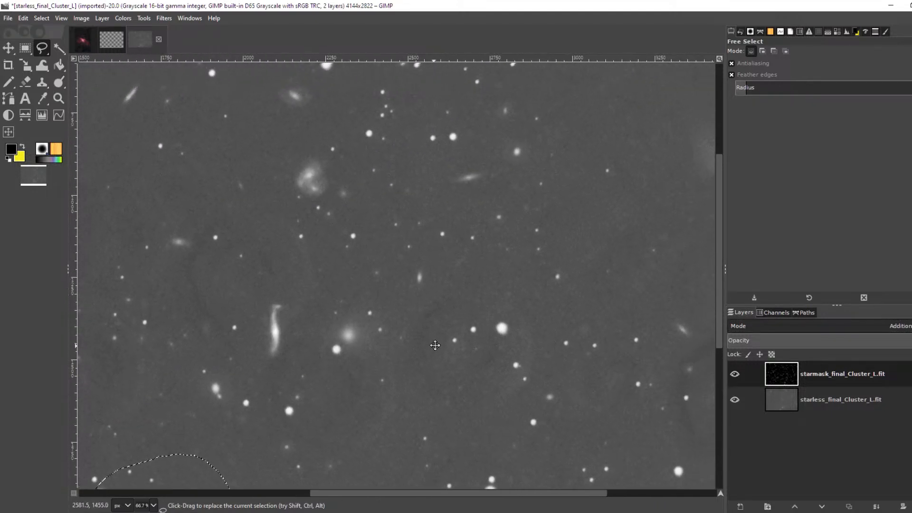
drag(580, 270, 442, 412)
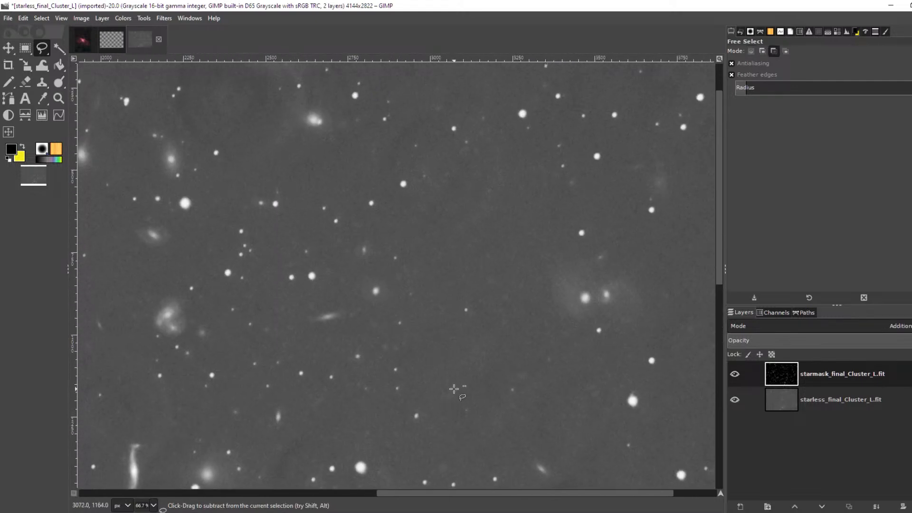
scroll(442, 412, down, 4)
scroll(355, 463, up, 2)
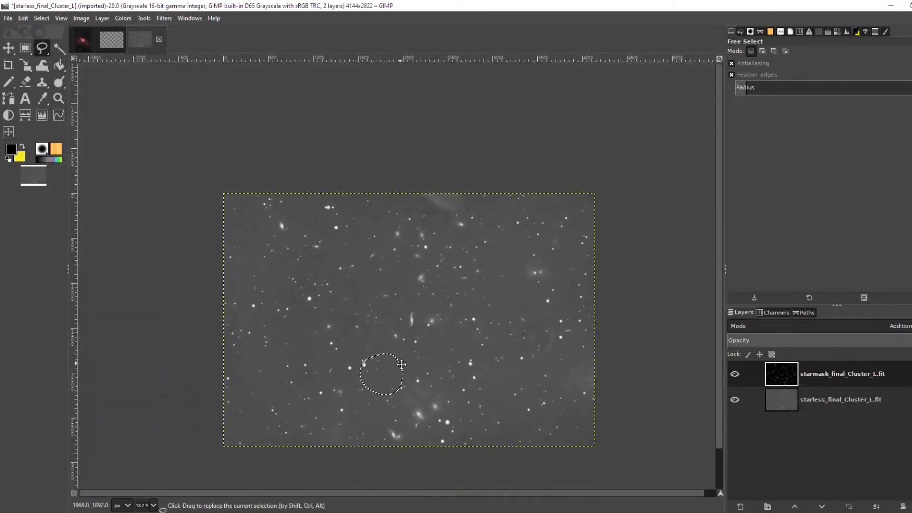
Apply the Erode filter to the starmask_final_Cluster_L.fit layer, repeat it to ten passes in total and check the layer's visibility.
click(813, 376)
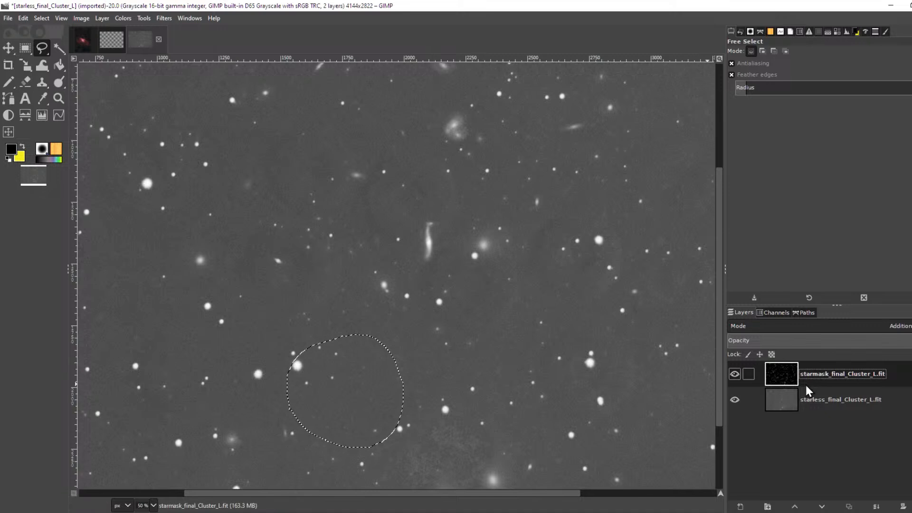
click(159, 18)
mouse_move(192, 101)
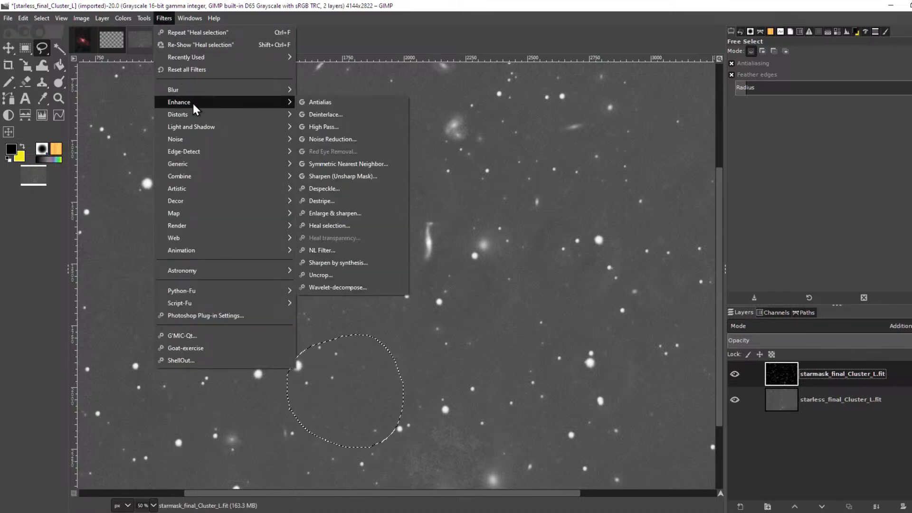
mouse_move(267, 160)
click(356, 223)
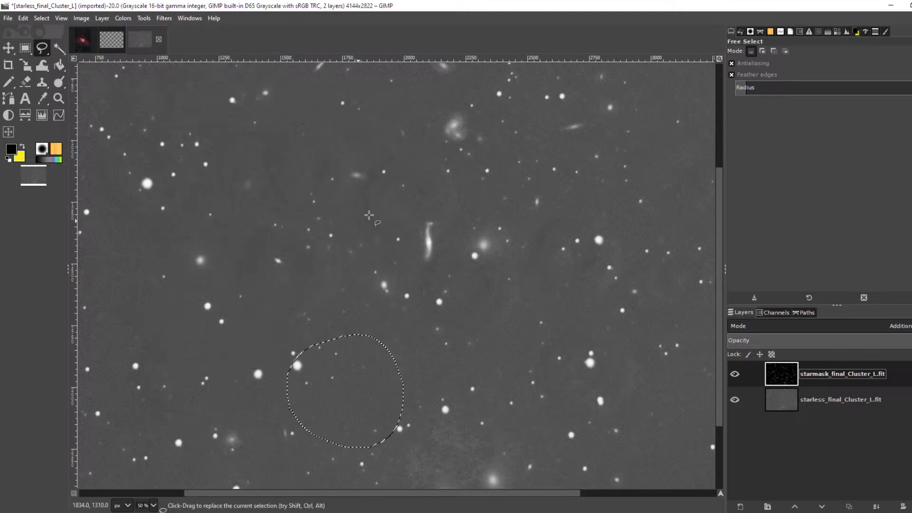
ctrl+scroll(610, 246, up, 5)
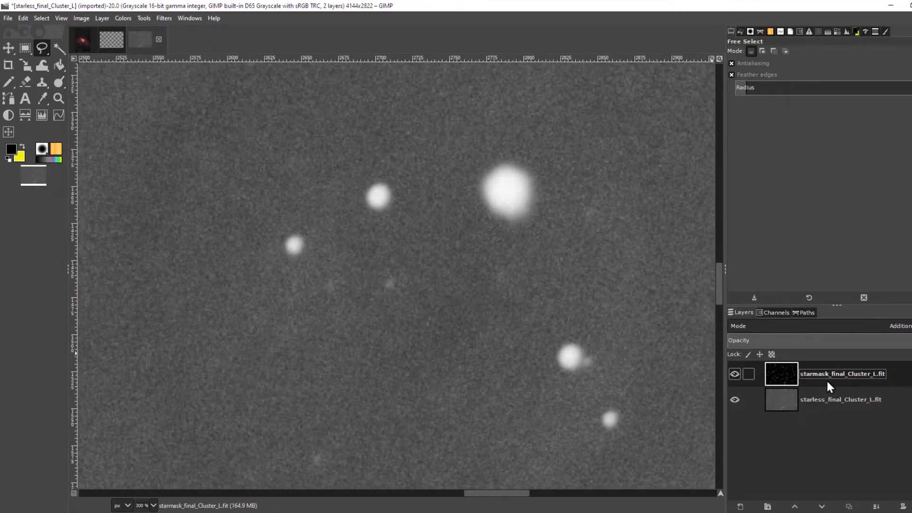
key(ctrl+f)
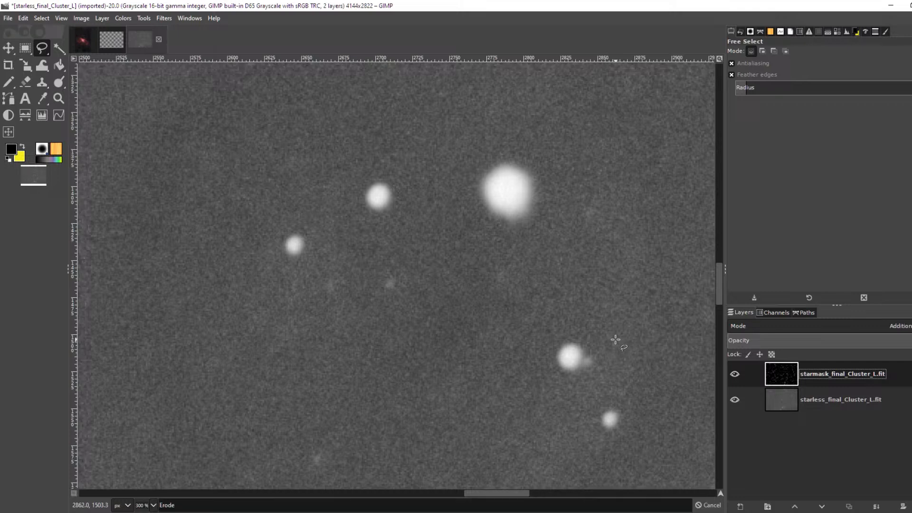
click(735, 374)
click(735, 374)
scroll(565, 301, down, 8)
scroll(560, 303, up, 9)
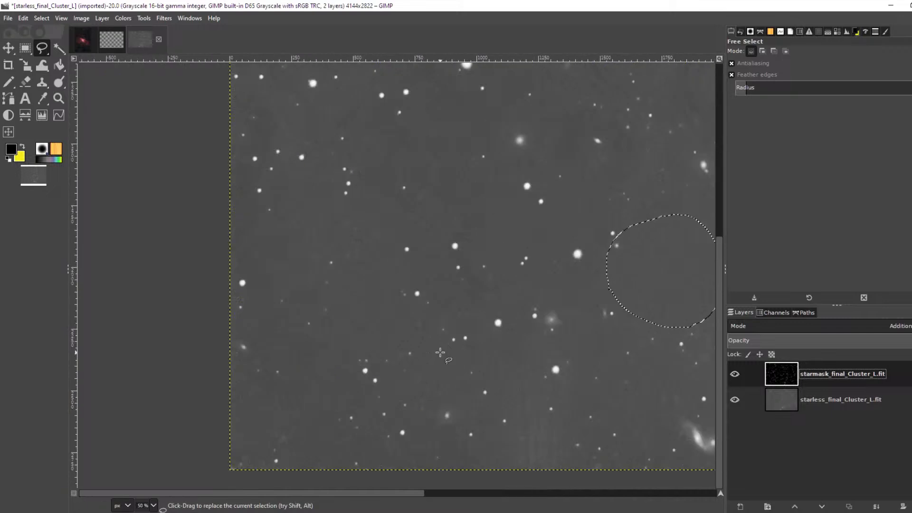
Compare the undo history states before and after the erosions, return to the latest state and examine the stars near the central galaxies.
click(740, 31)
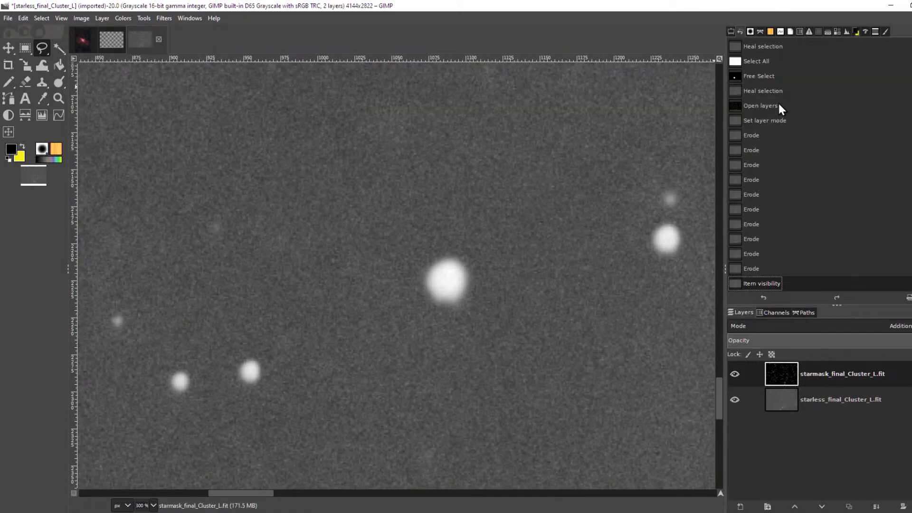
click(779, 104)
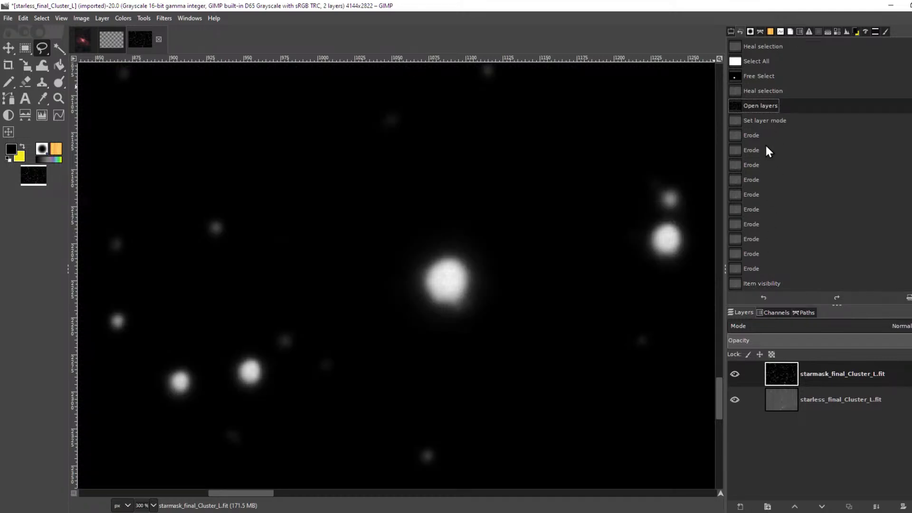
click(763, 283)
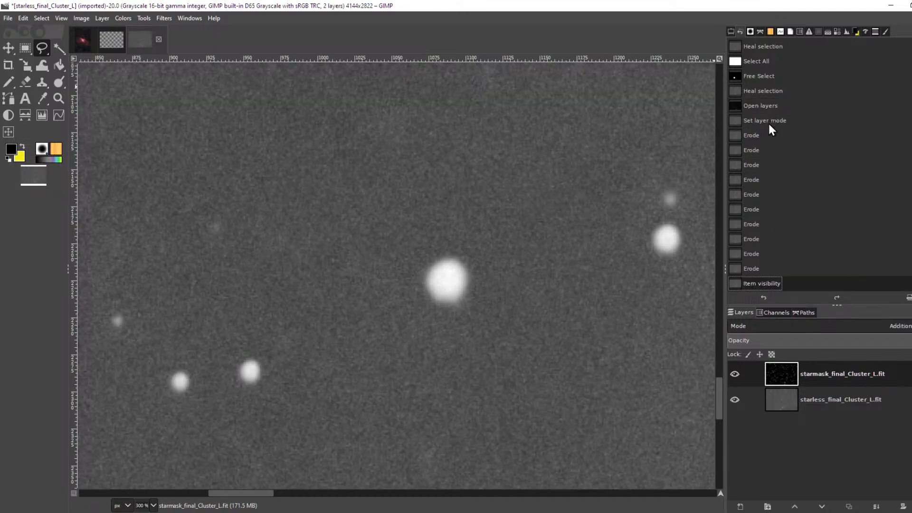
click(763, 135)
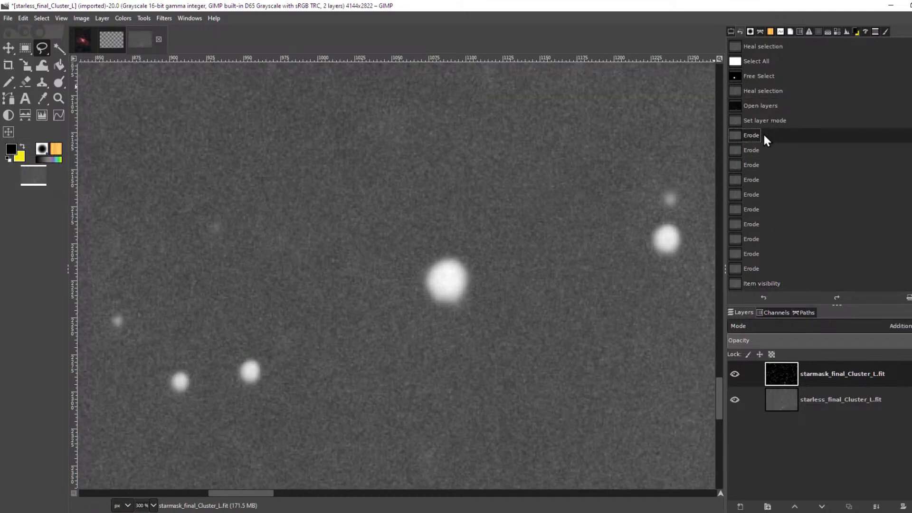
click(768, 282)
scroll(590, 264, down, 7)
drag(624, 233, 382, 312)
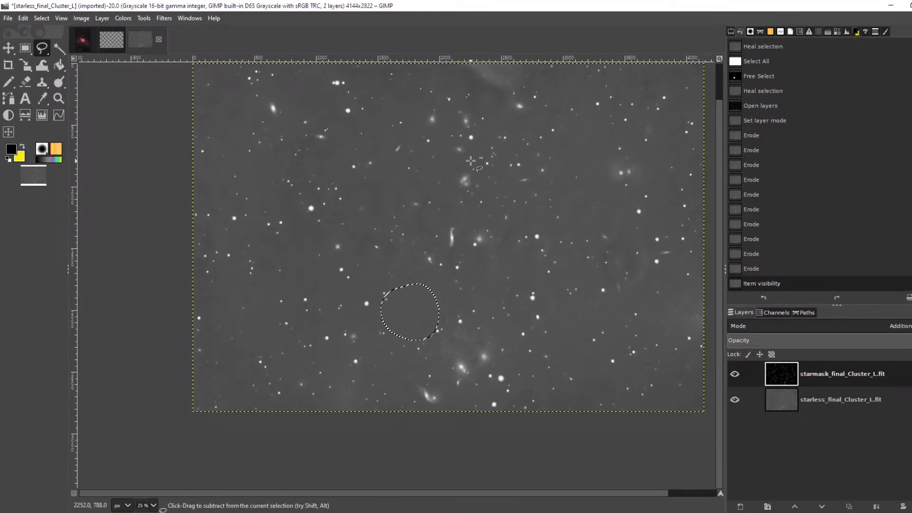
scroll(470, 162, up, 2)
click(851, 381)
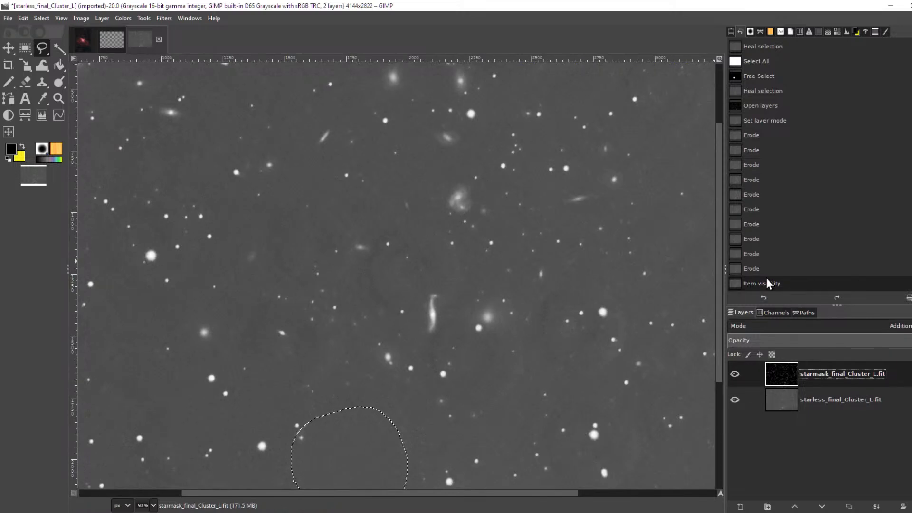
scroll(485, 229, up, 4)
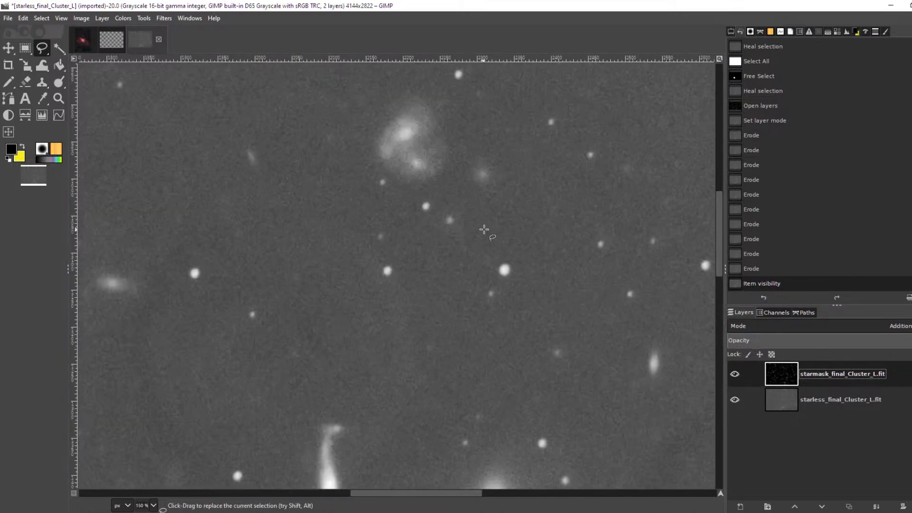
Draw a freehand selection around the bright elongated galaxy near the centre of the image.
scroll(511, 306, down, 3)
scroll(519, 331, up, 1)
scroll(519, 331, up, 1)
scroll(518, 326, down, 3)
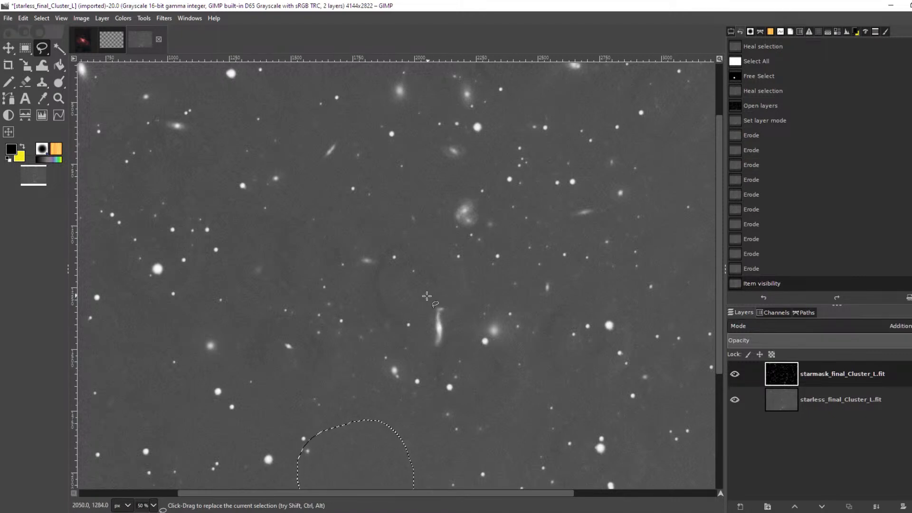
mouse_move(457, 308)
mouse_down()
mouse_move(413, 308)
mouse_move(406, 358)
mouse_move(470, 355)
mouse_move(463, 299)
mouse_move(437, 294)
mouse_up()
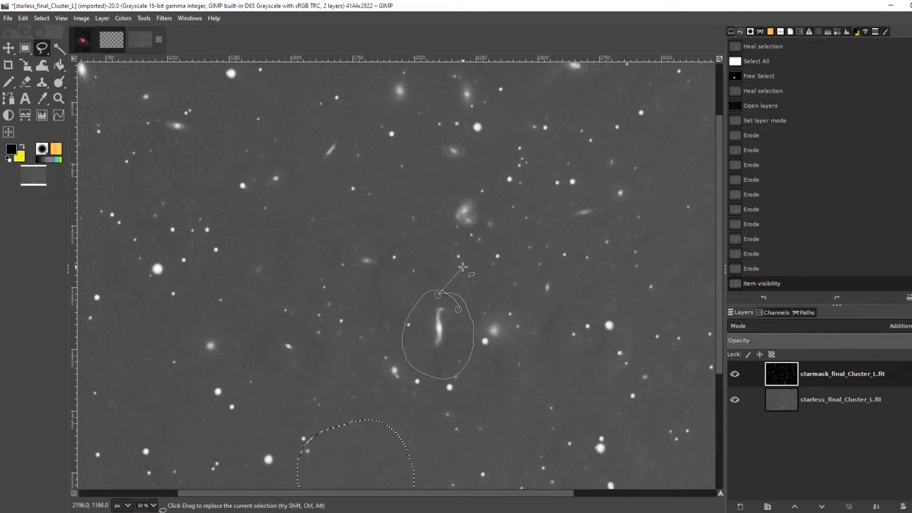
key(Return)
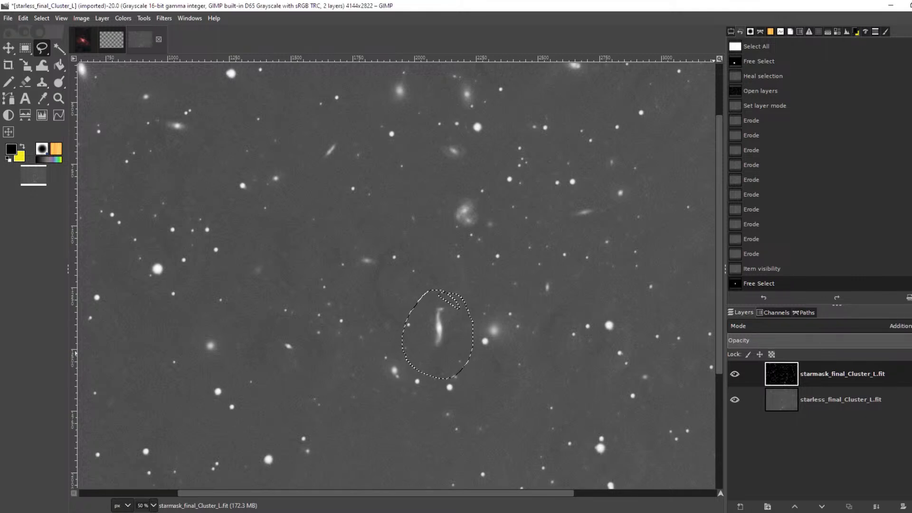
Compare the whole image with the starmask_final_Cluster_L.fit layer hidden and shown.
scroll(458, 275, down, 2)
drag(527, 279, 512, 262)
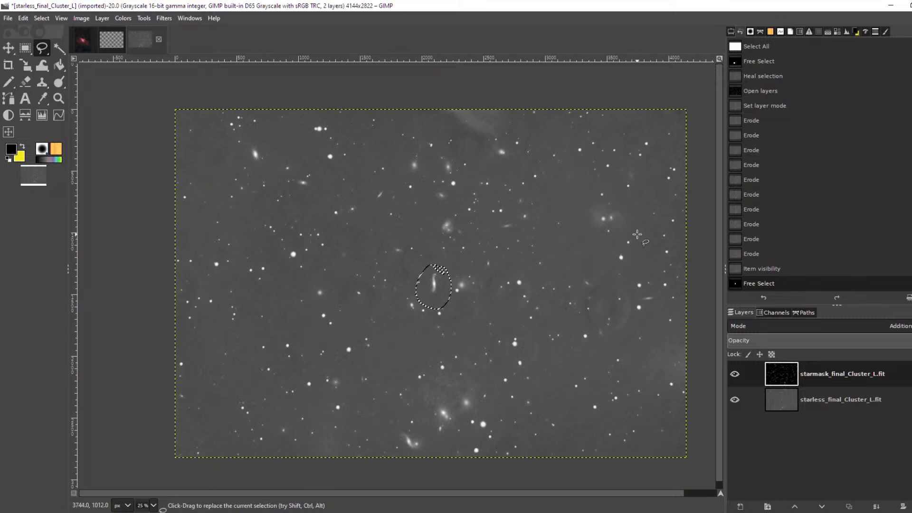
click(735, 375)
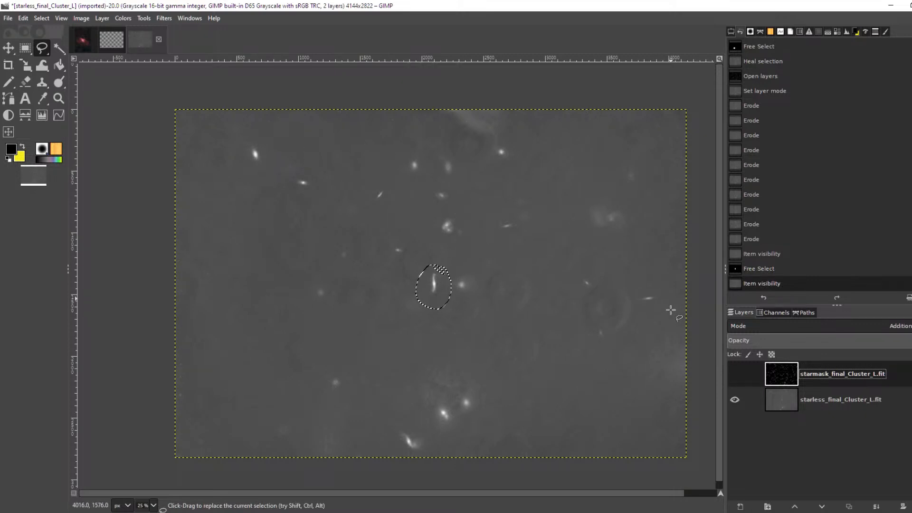
click(734, 374)
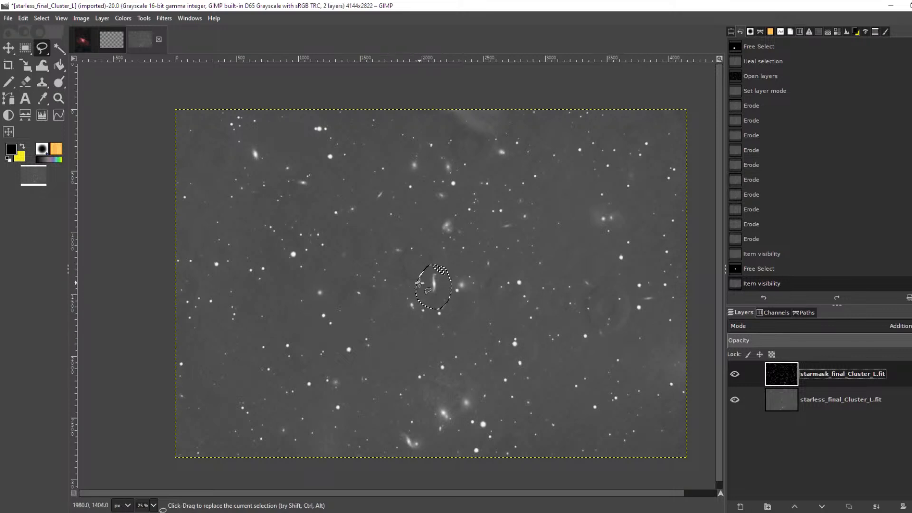
click(832, 408)
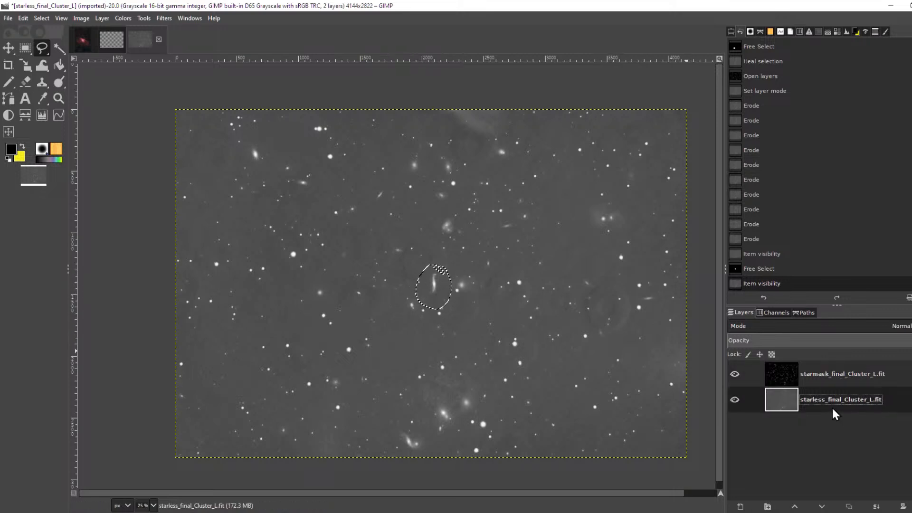
click(122, 17)
click(141, 128)
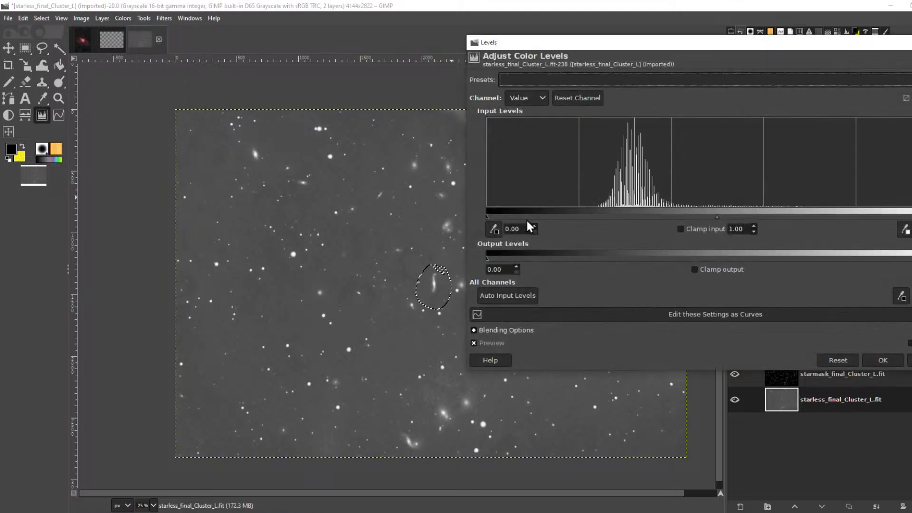
mouse_move(488, 217)
mouse_down()
mouse_move(573, 214)
mouse_move(557, 215)
mouse_up()
click(881, 360)
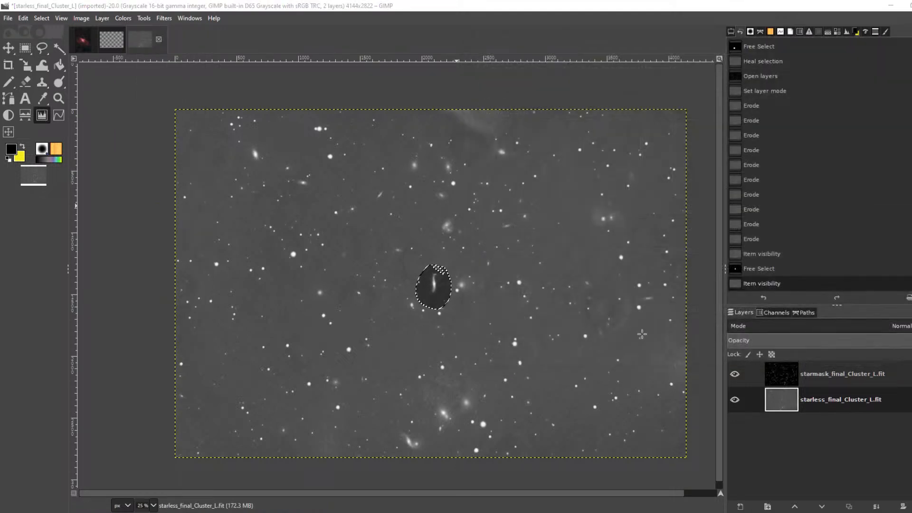
Select the entire image and raise the black input level of the starless_final_Cluster_L.fit layer to 27.41 with Levels.
click(831, 406)
key(ctrl+a)
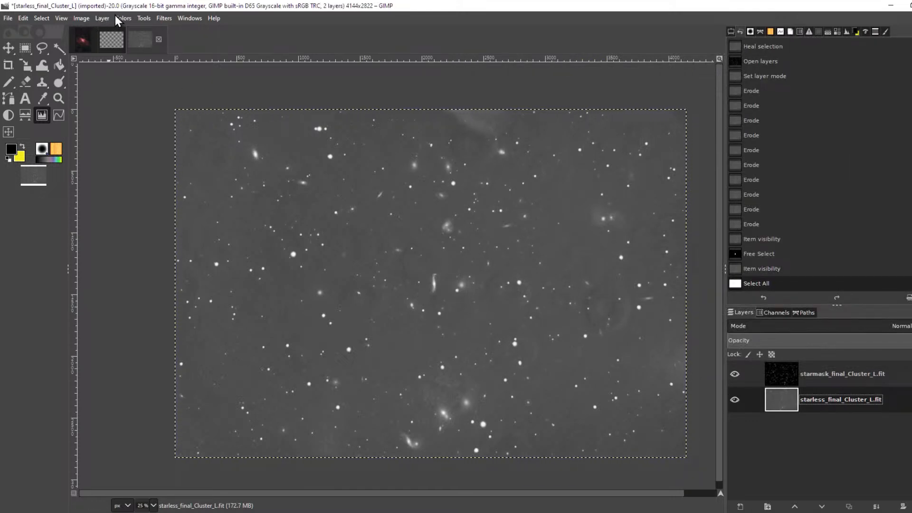
click(123, 18)
click(159, 126)
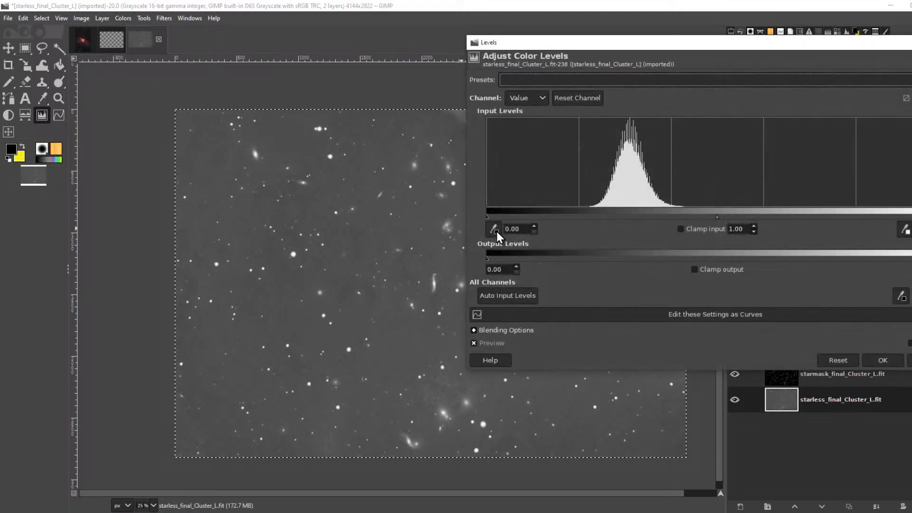
mouse_move(489, 219)
mouse_down()
mouse_move(628, 213)
mouse_move(613, 212)
mouse_up()
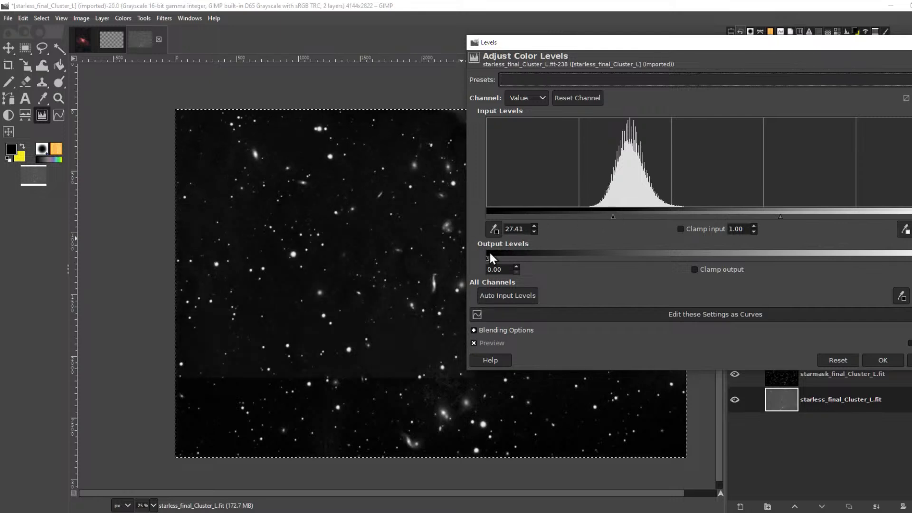
scroll(351, 290, up, 5)
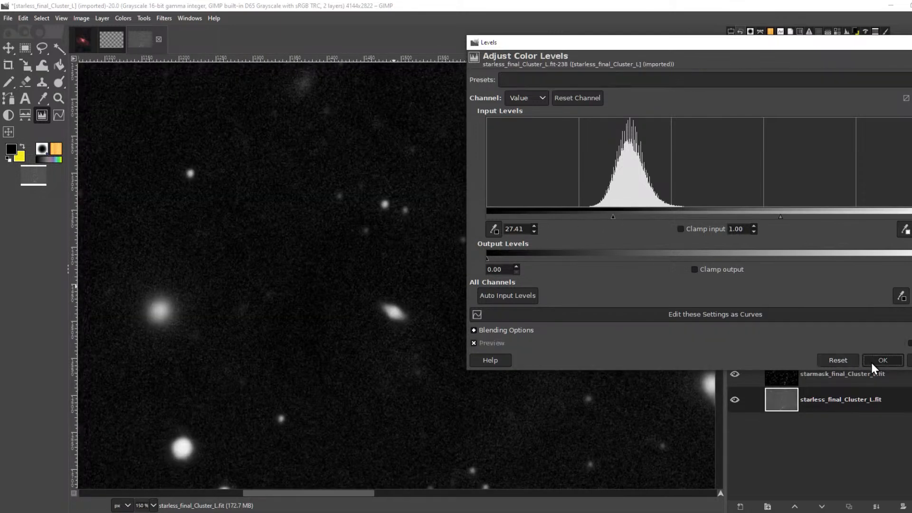
click(873, 364)
Inspect the darkened image, compare it with the state before Levels in the undo history and revert to that earlier state.
scroll(533, 230, down, 3)
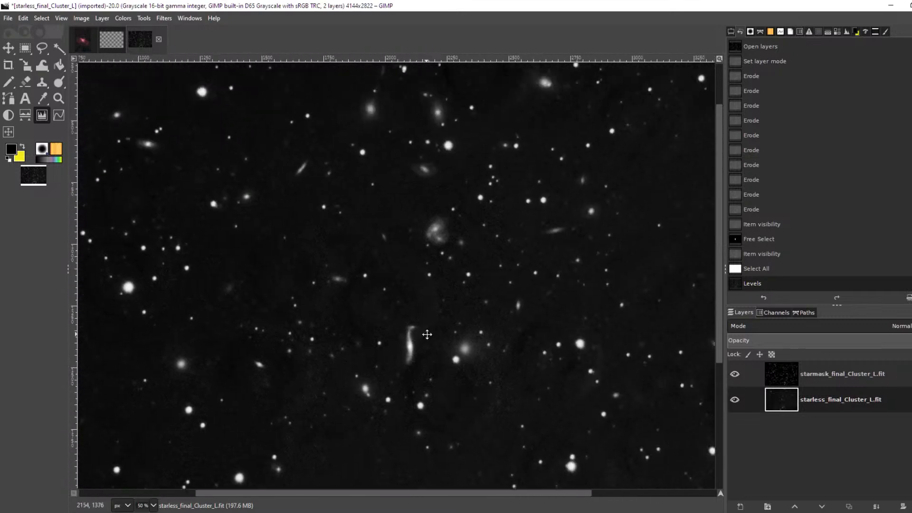
drag(448, 328, 413, 336)
drag(598, 250, 572, 157)
scroll(446, 290, down, 2)
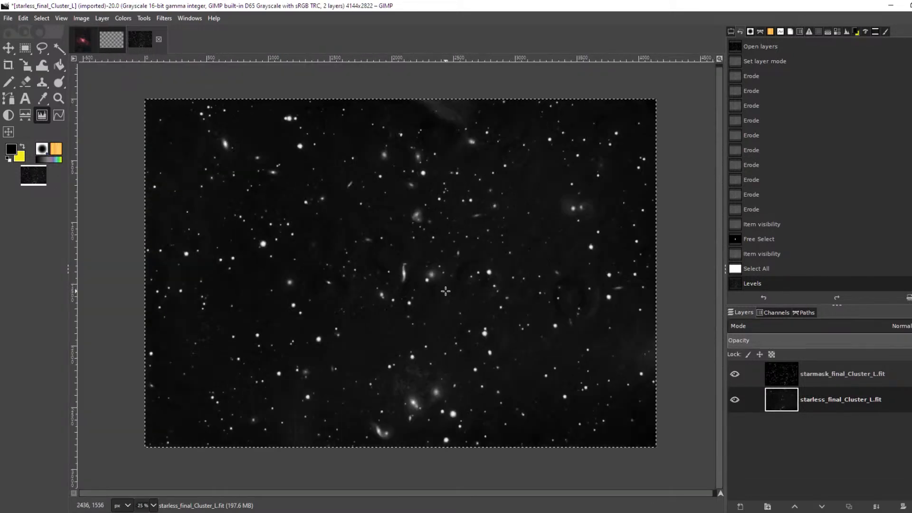
click(751, 269)
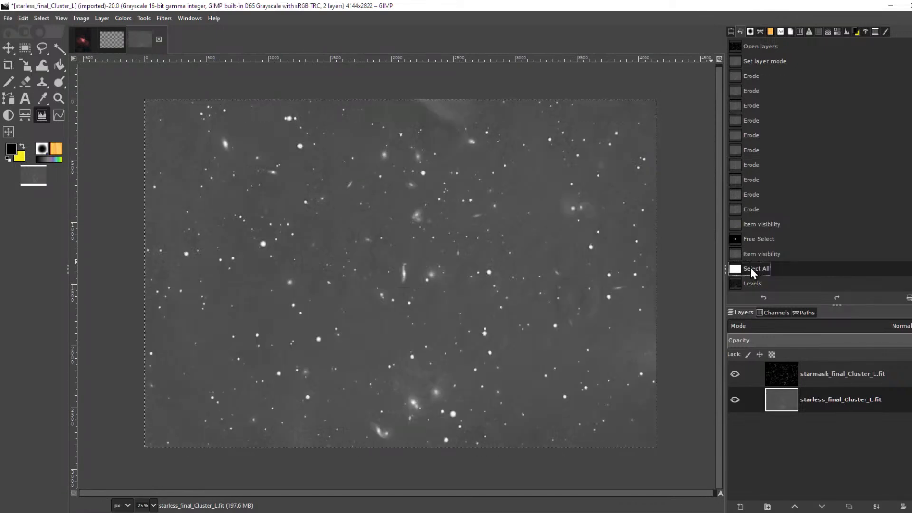
click(751, 281)
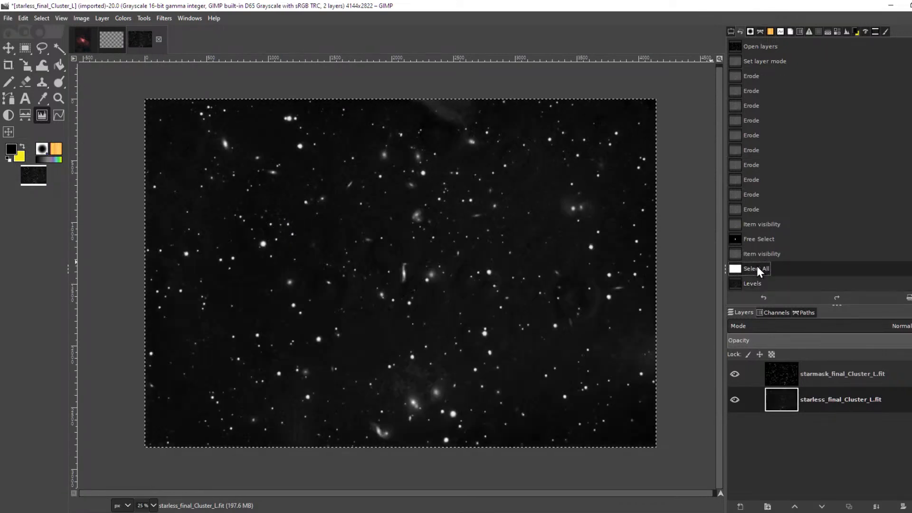
click(757, 267)
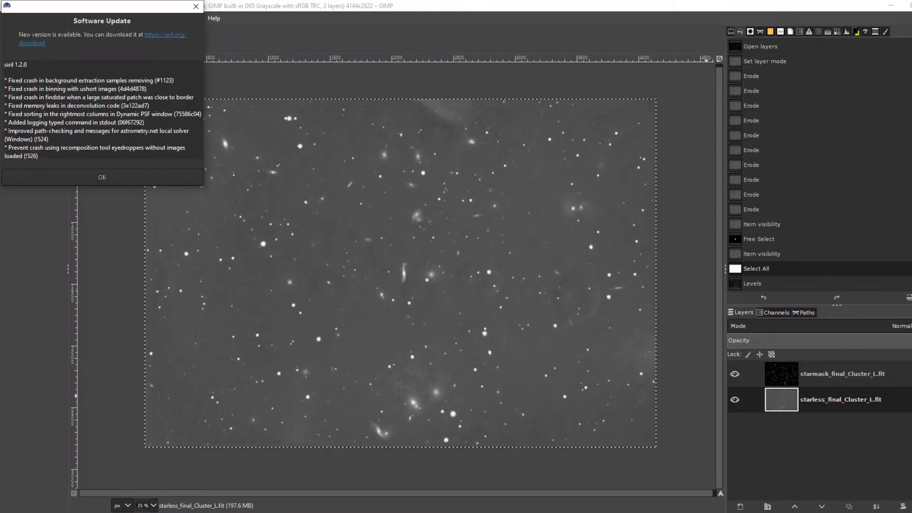
Switch to Siril, dismiss the update notice and set up an RGB composition from final_Cluster_R.fit, final_Cluster_G.fit and final_Cluster_B.fit.
click(102, 177)
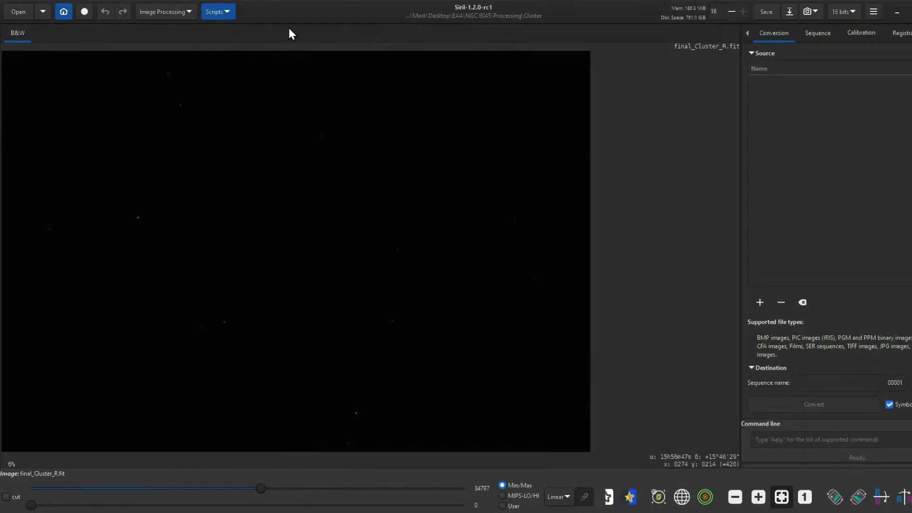
click(163, 12)
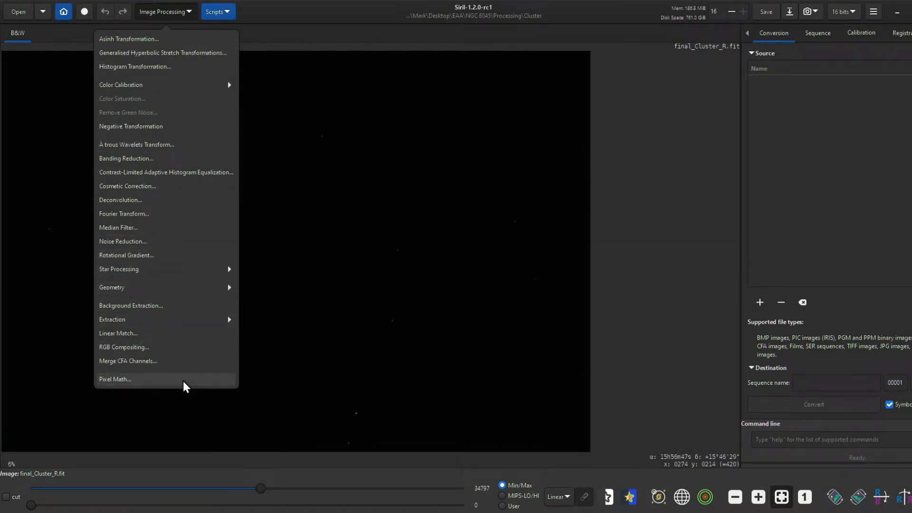
click(184, 350)
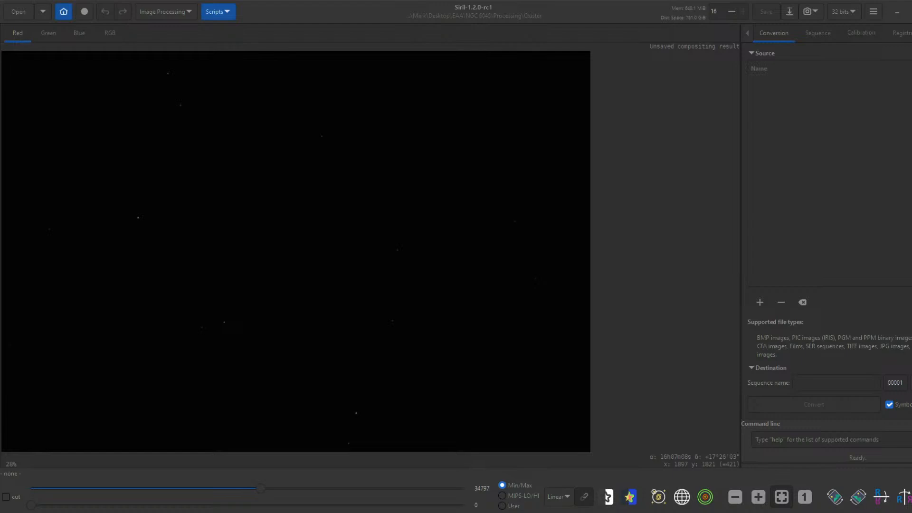
drag(605, 92, 564, 8)
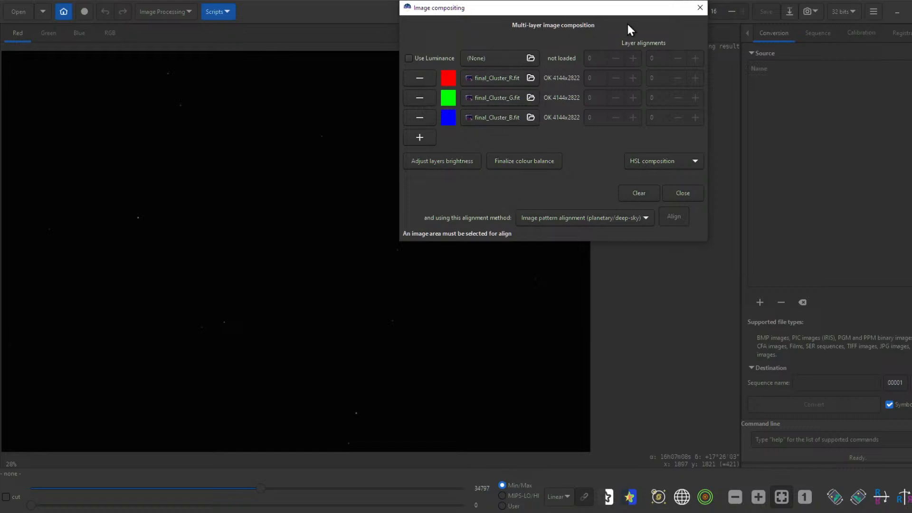
drag(685, 9, 699, 35)
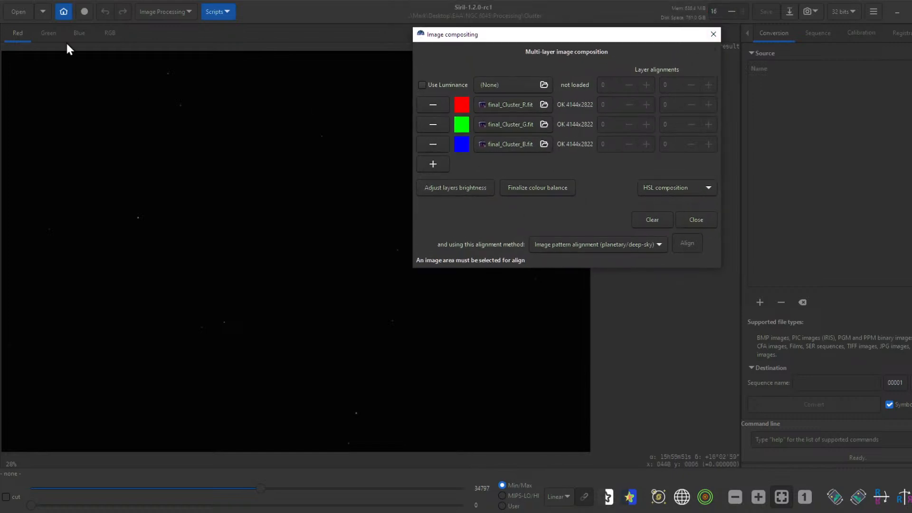
Show the combined RGB view of the composition with the AutoStretch display mode and zoom in on its stars.
click(109, 34)
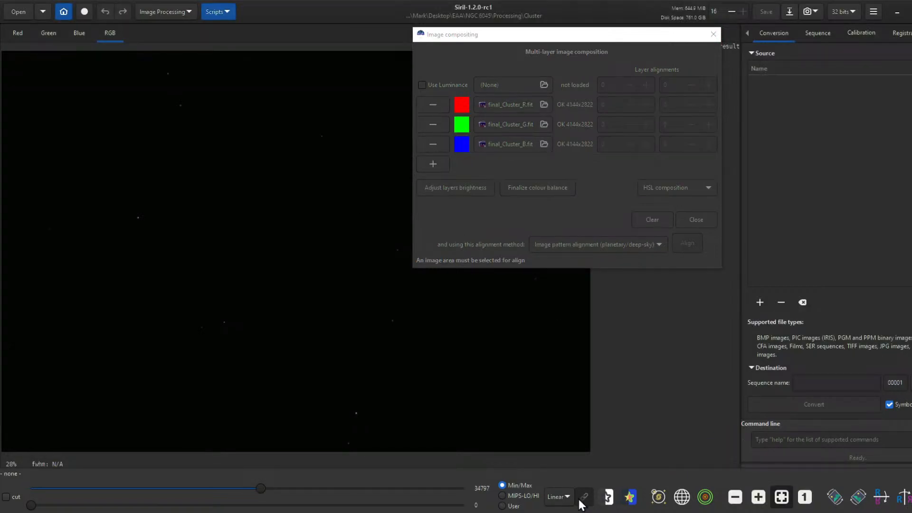
click(568, 501)
click(575, 454)
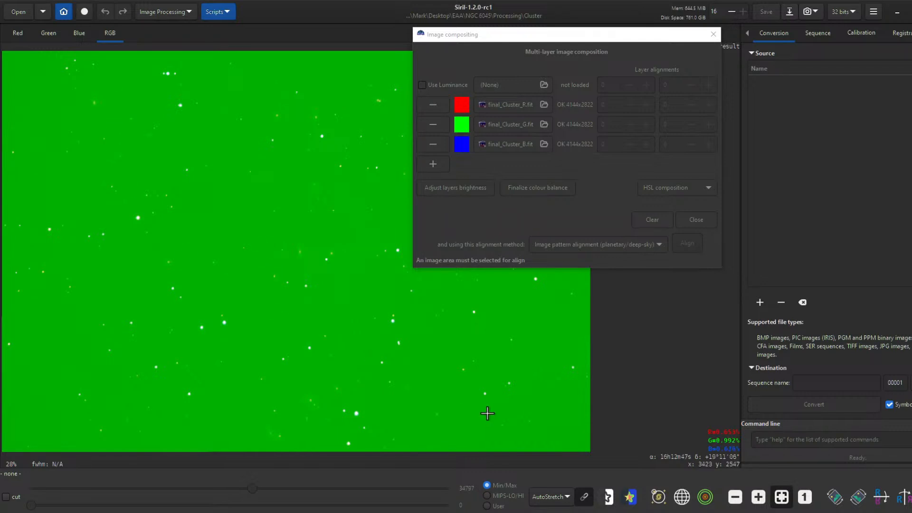
scroll(428, 365, up, 1)
scroll(428, 364, up, 2)
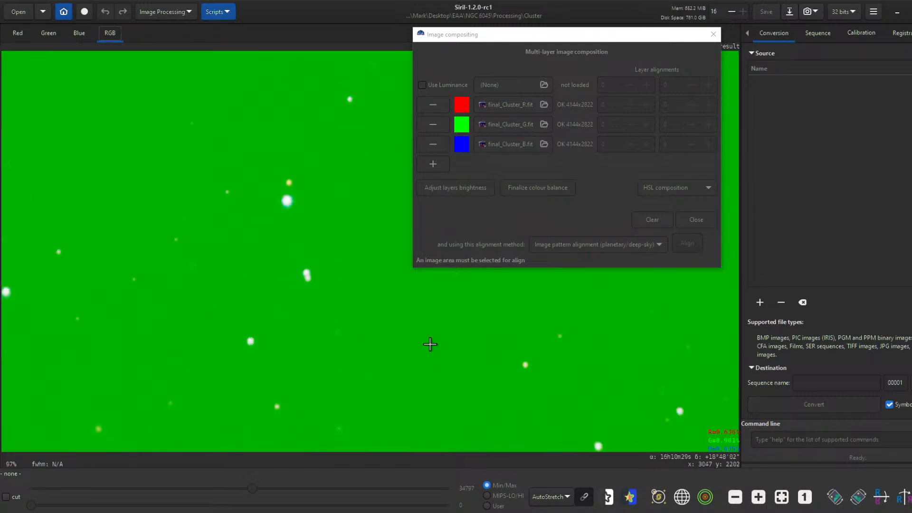
Finalize the colour balance by neutralizing the background with a star-free reference area of 93 by 121 px.
click(556, 189)
click(555, 187)
drag(486, 94, 644, 54)
click(460, 355)
drag(415, 296, 461, 355)
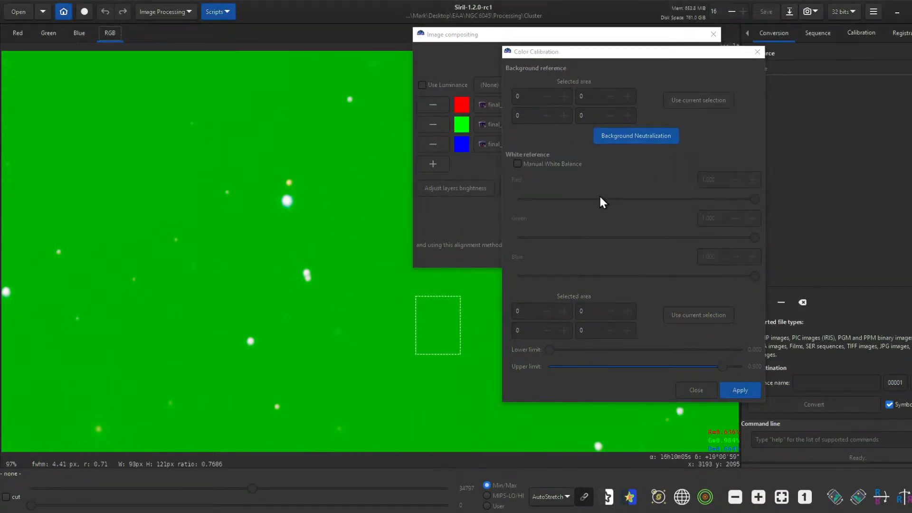
click(683, 98)
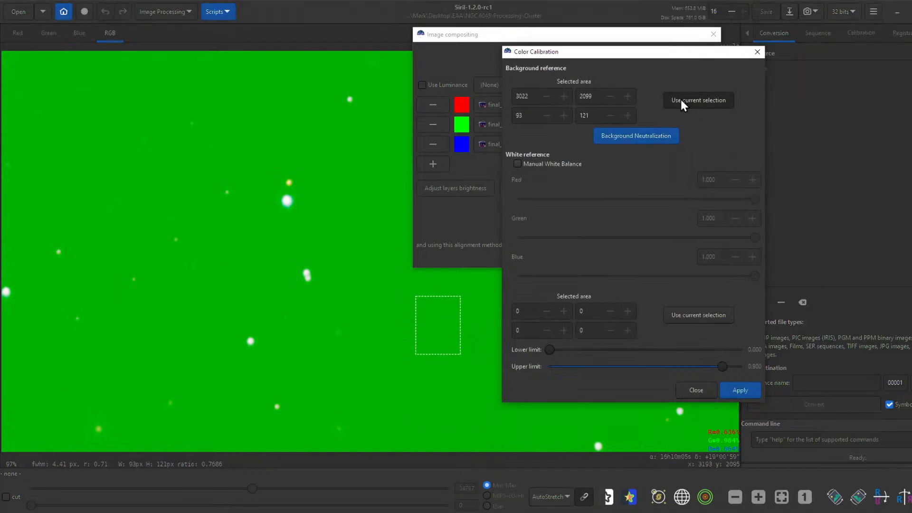
click(635, 135)
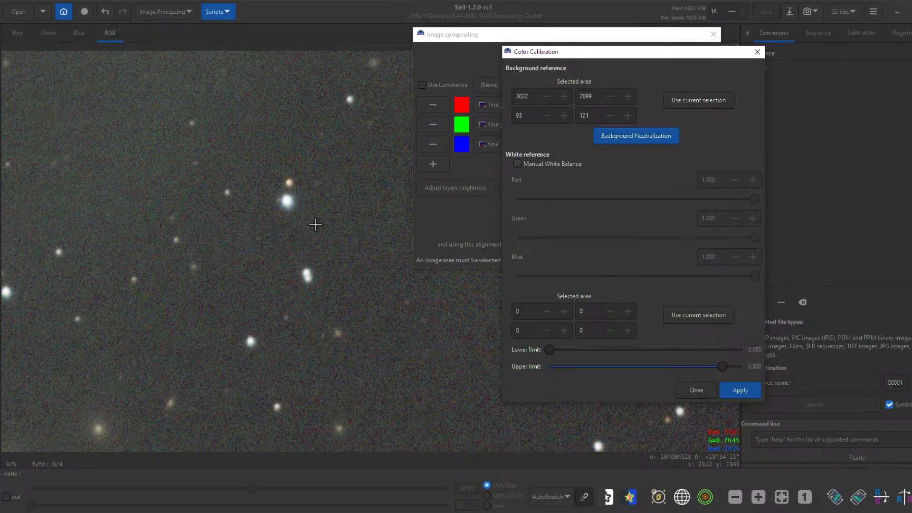
Try to apply the white reference calibration, then close the colour calibration and image compositing windows.
scroll(314, 223, down, 3)
drag(383, 287, 394, 299)
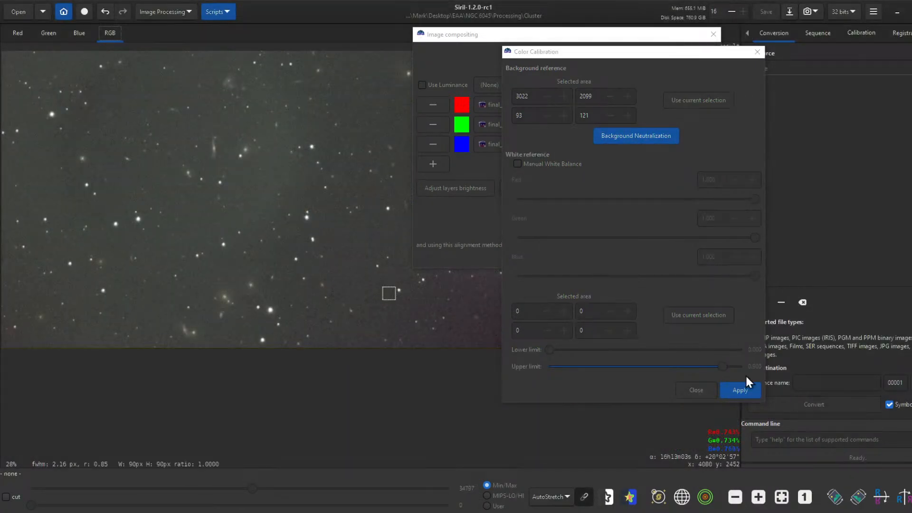
click(741, 390)
click(634, 261)
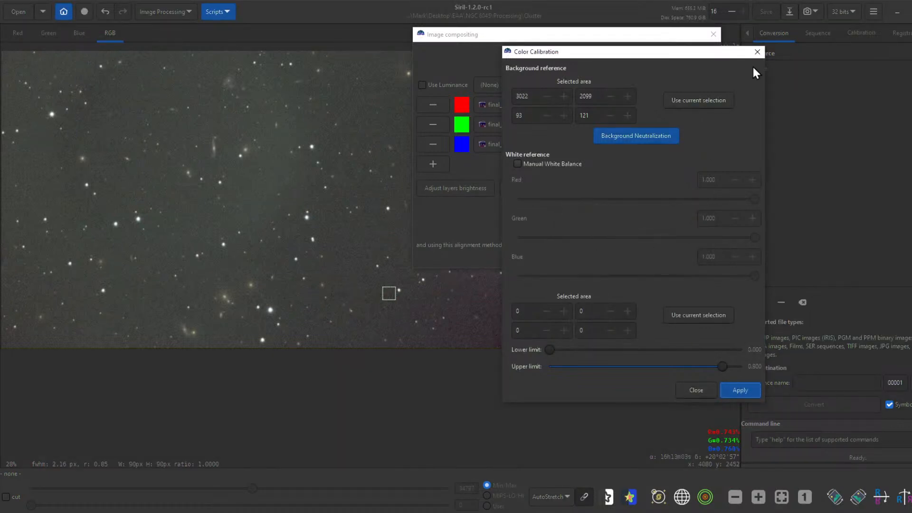
click(757, 51)
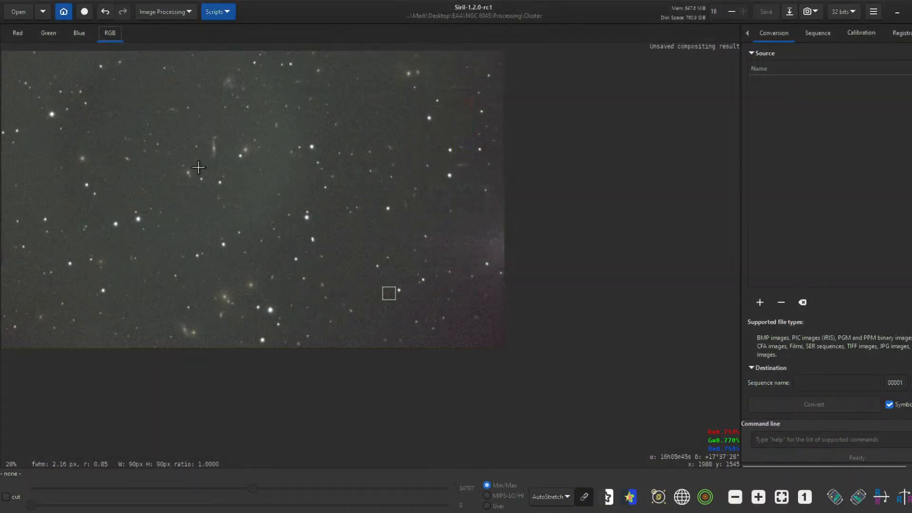
middle_click(317, 269)
drag(242, 214, 404, 309)
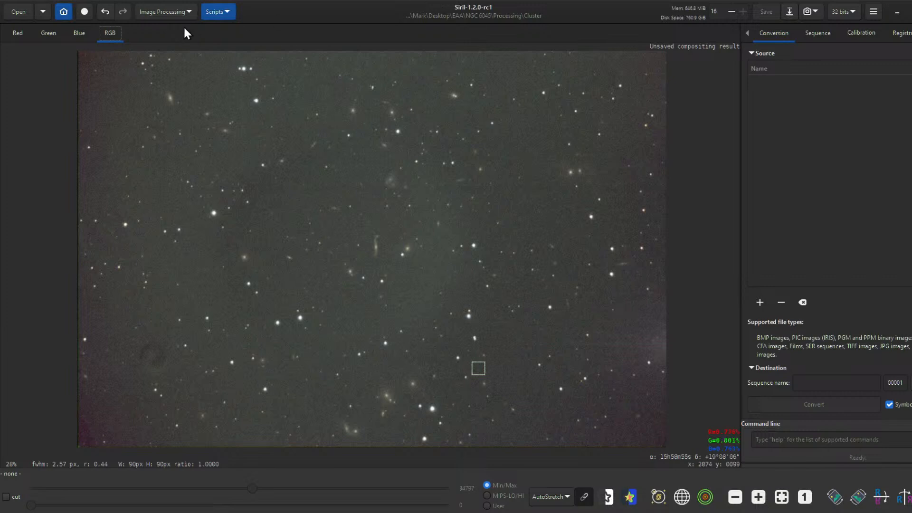
click(161, 16)
click(225, 307)
drag(490, 100, 890, 80)
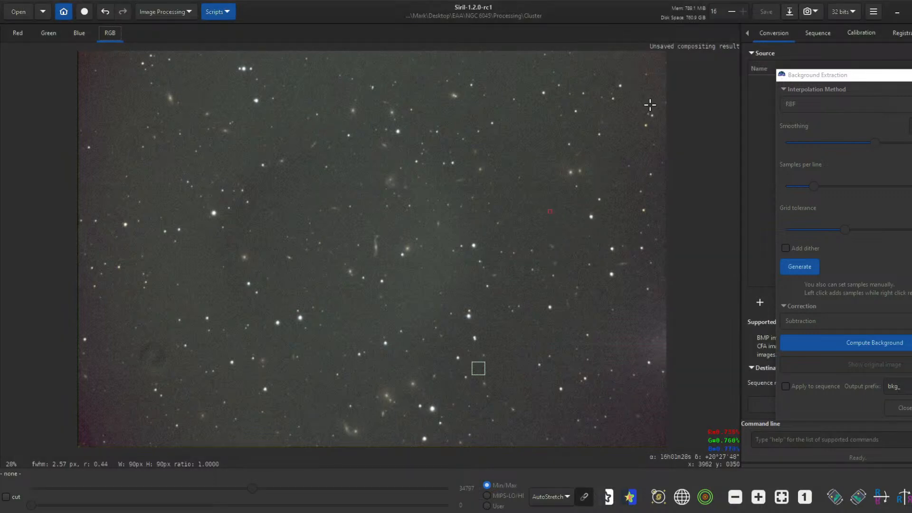
drag(843, 74, 796, 32)
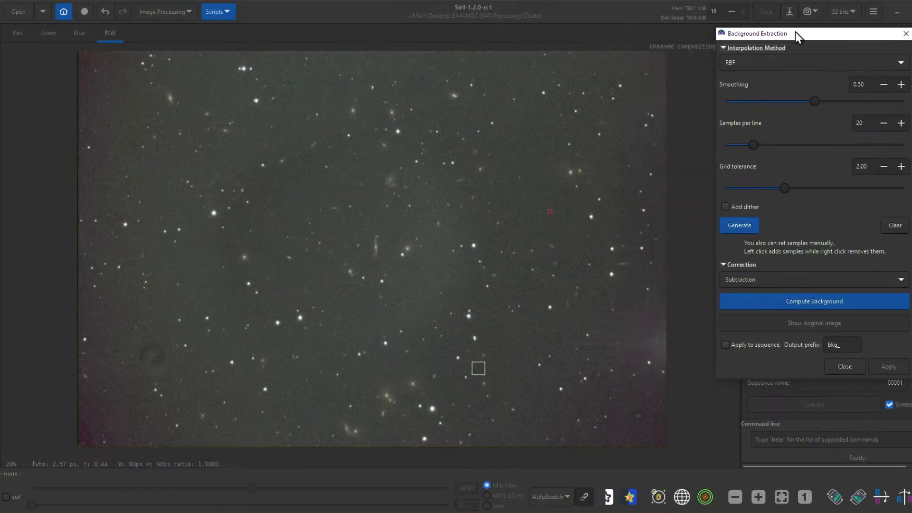
click(82, 52)
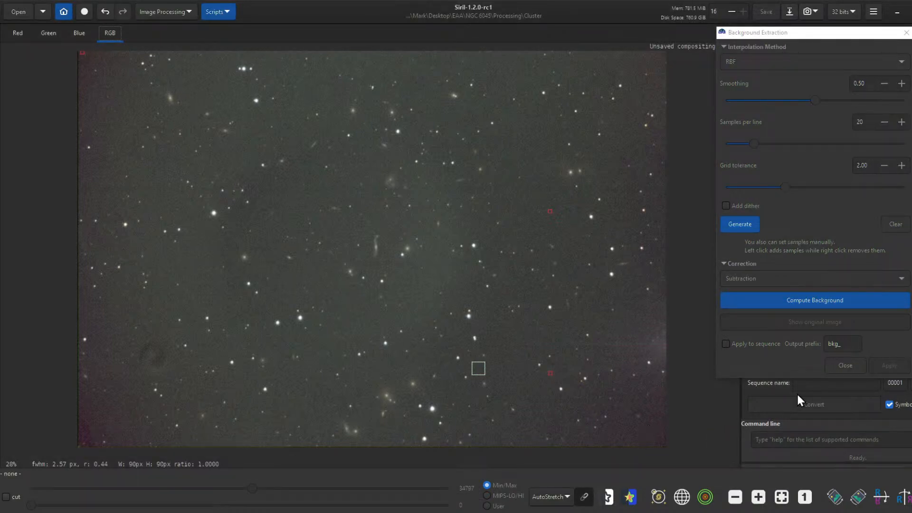
click(848, 367)
Crop the RGB image slightly inside its outer edges to remove the border strips.
drag(657, 439, 80, 54)
right_click(172, 147)
click(243, 288)
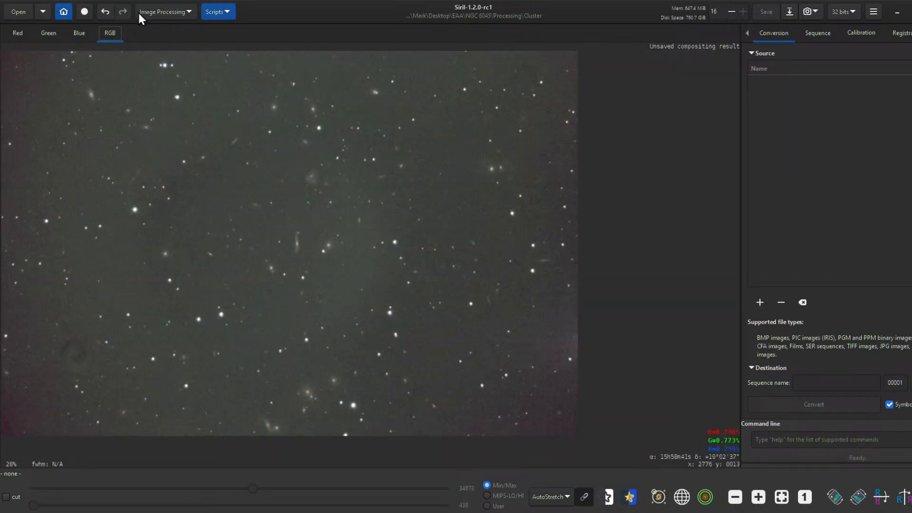
Start Background Extraction and place manual background samples near the image's upper-right corner, lower-right corner and along its lower edge.
click(169, 13)
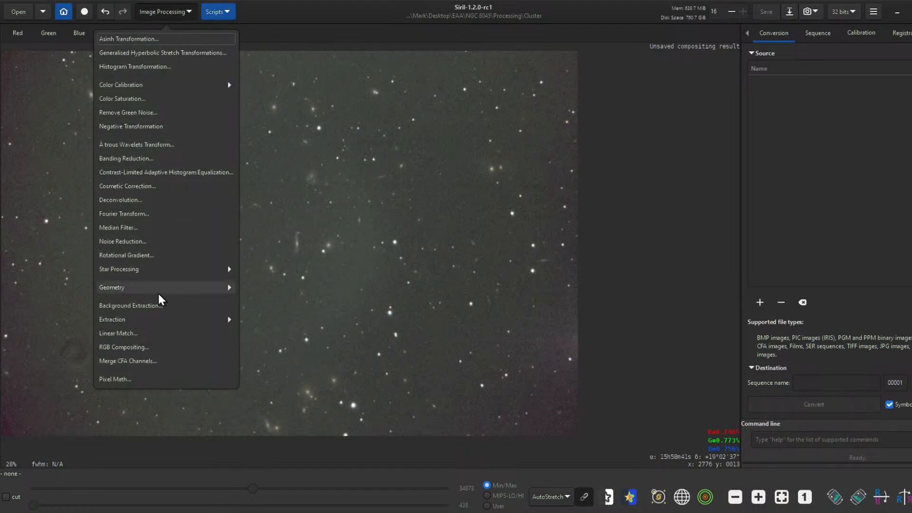
click(157, 307)
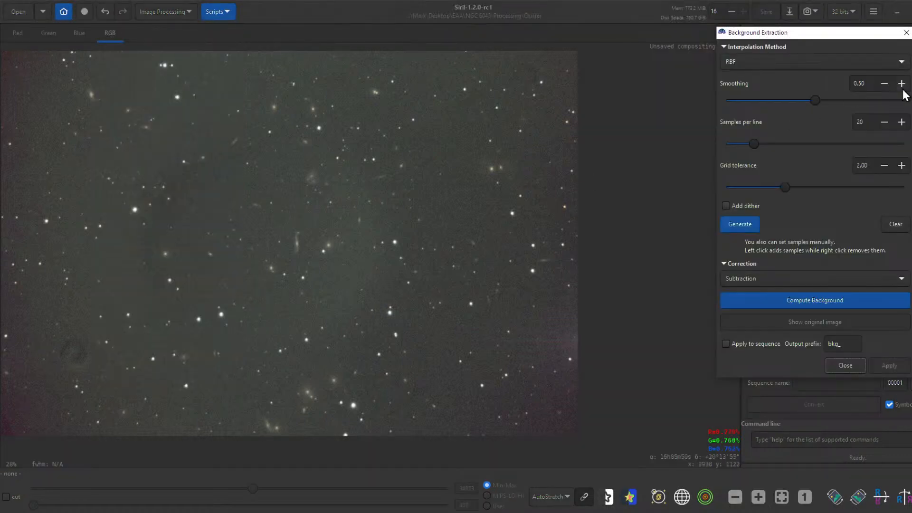
click(548, 68)
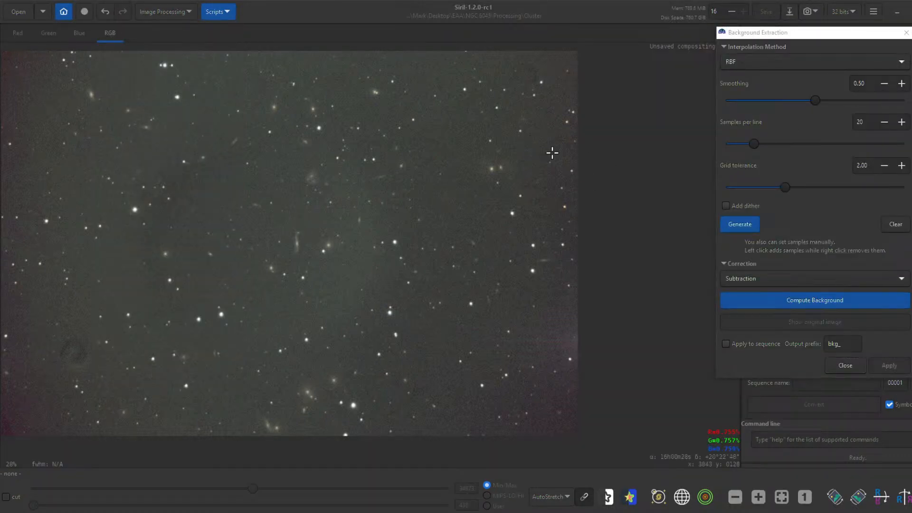
click(563, 393)
click(448, 422)
click(243, 400)
click(29, 423)
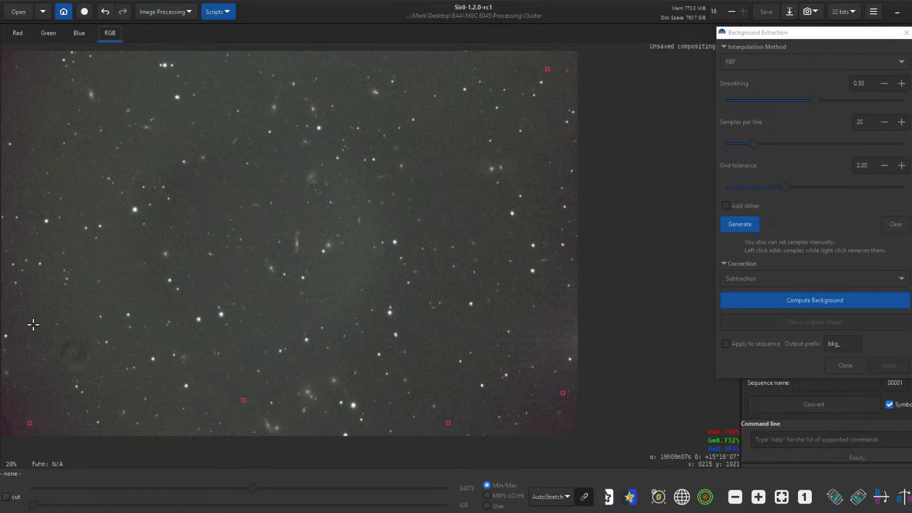
Add manual background samples on star-free spots along the image's left and upper edges and around the central galaxies.
click(19, 82)
click(222, 85)
click(215, 179)
click(436, 197)
click(461, 140)
click(427, 84)
click(320, 67)
click(183, 218)
Compute the RBF background by subtraction, recomputing it with smoothing at 1.00 and again with dither added.
click(788, 300)
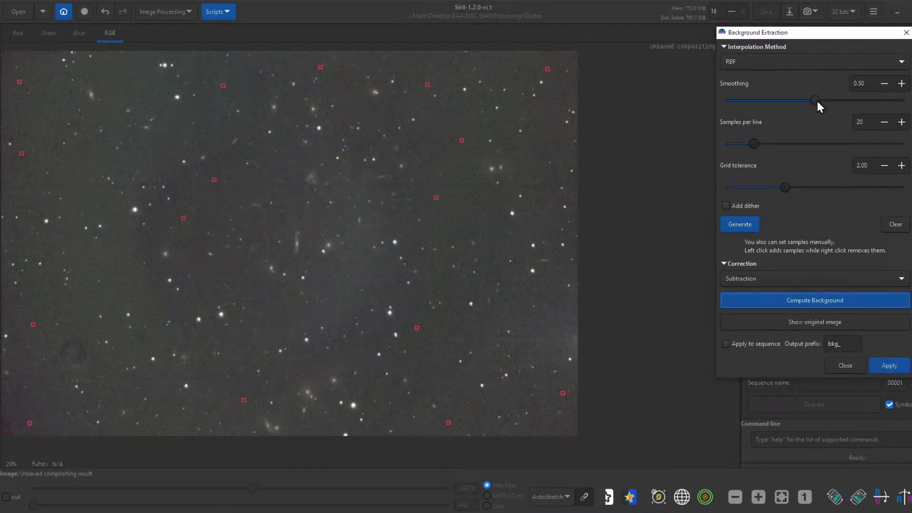
drag(816, 99, 910, 100)
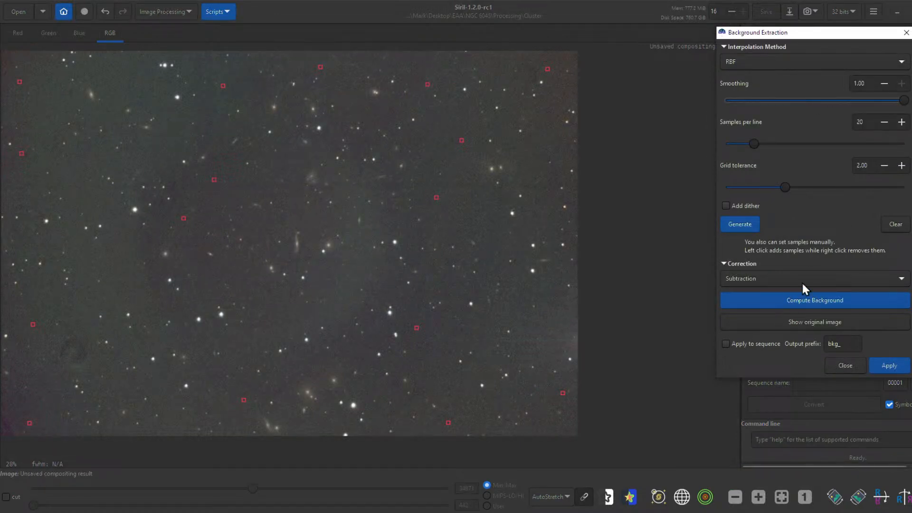
click(806, 304)
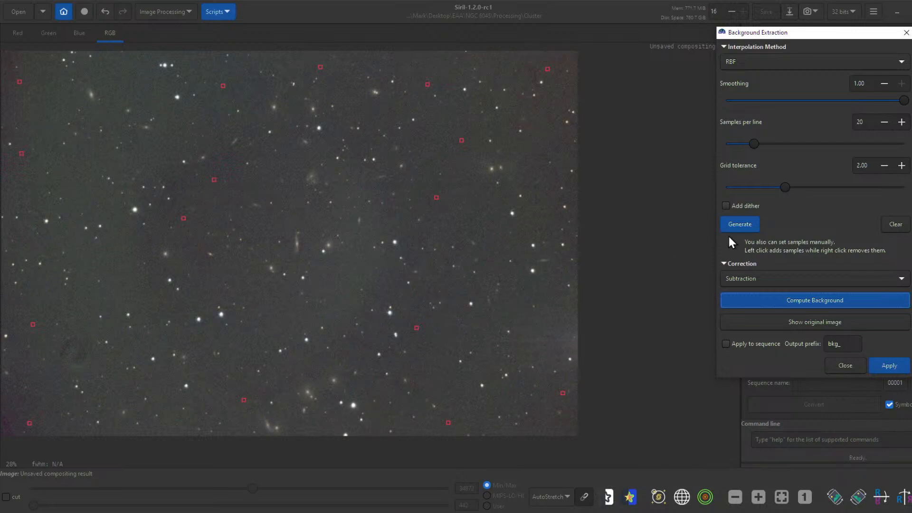
click(727, 206)
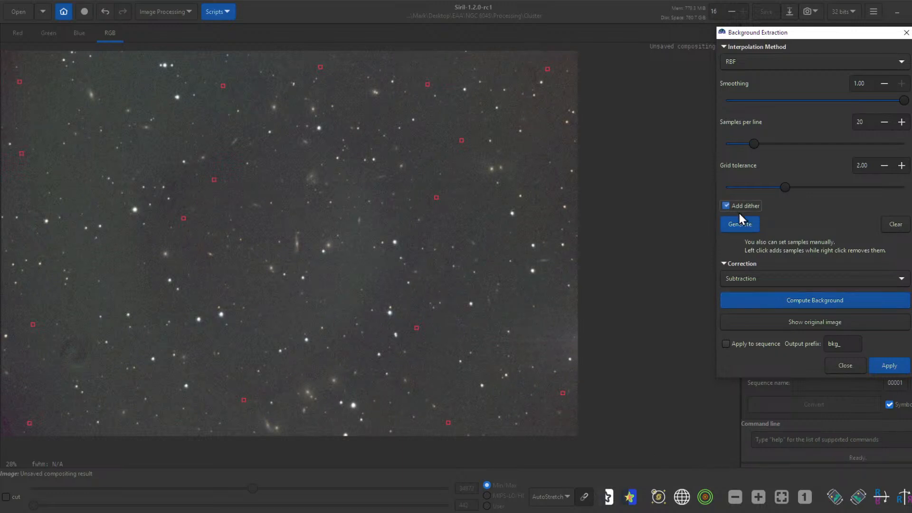
click(786, 304)
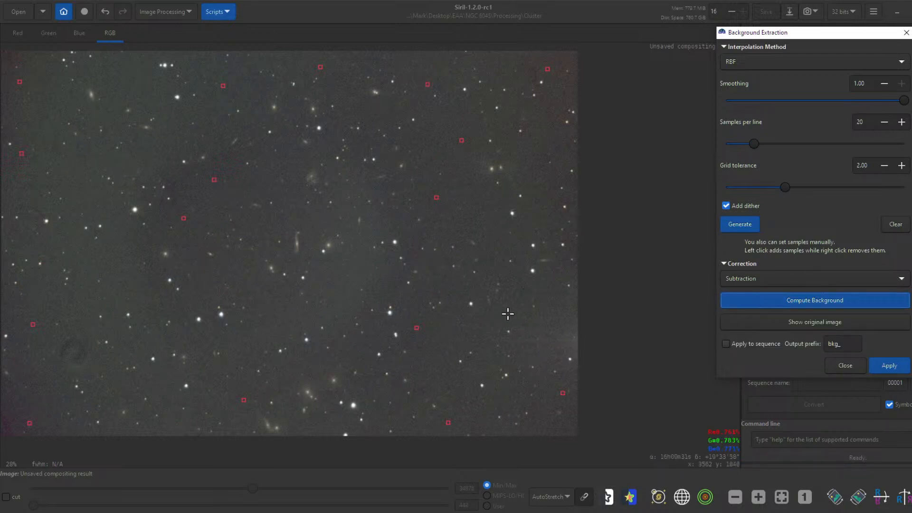
Add five background samples in empty sky areas, compute the background with Subtraction correction, and apply the extraction.
click(523, 302)
click(462, 373)
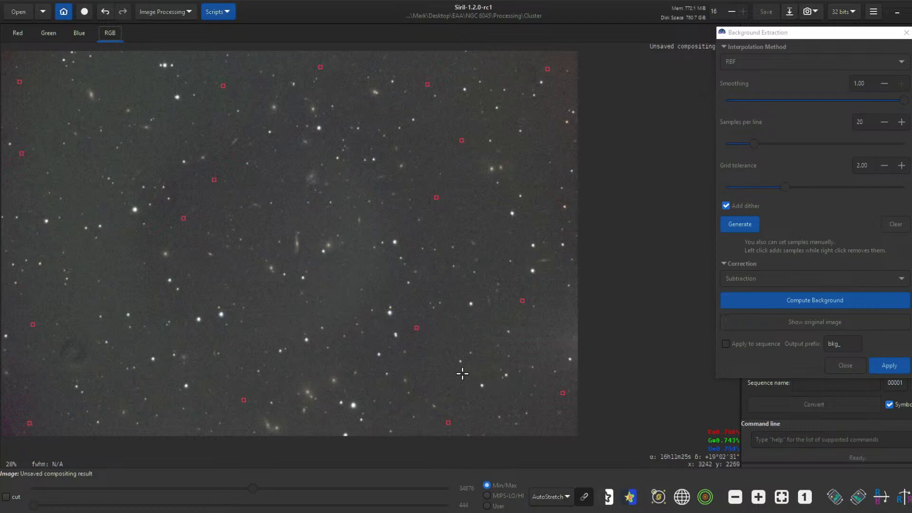
click(111, 272)
click(81, 170)
click(181, 119)
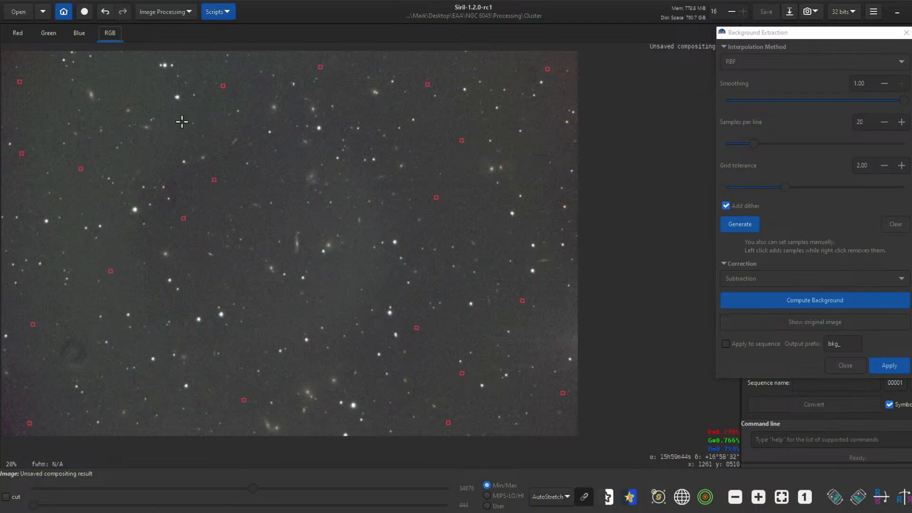
click(757, 300)
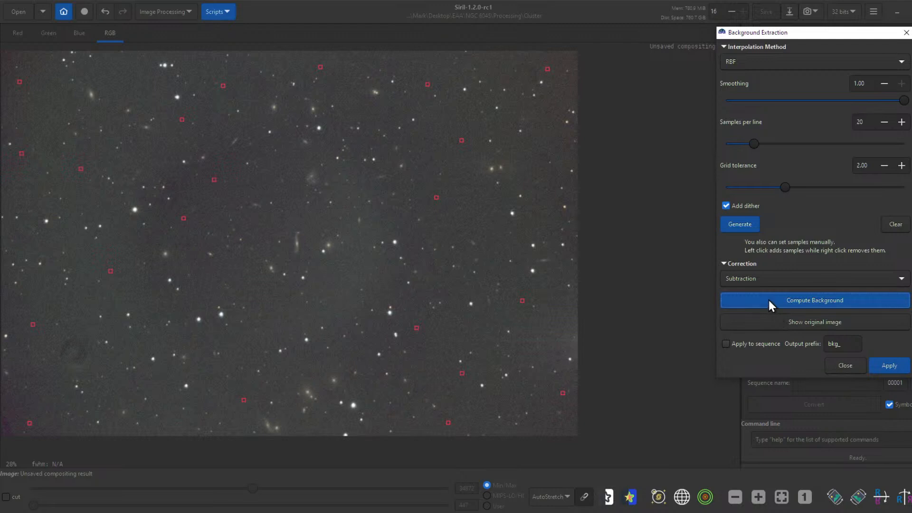
click(889, 365)
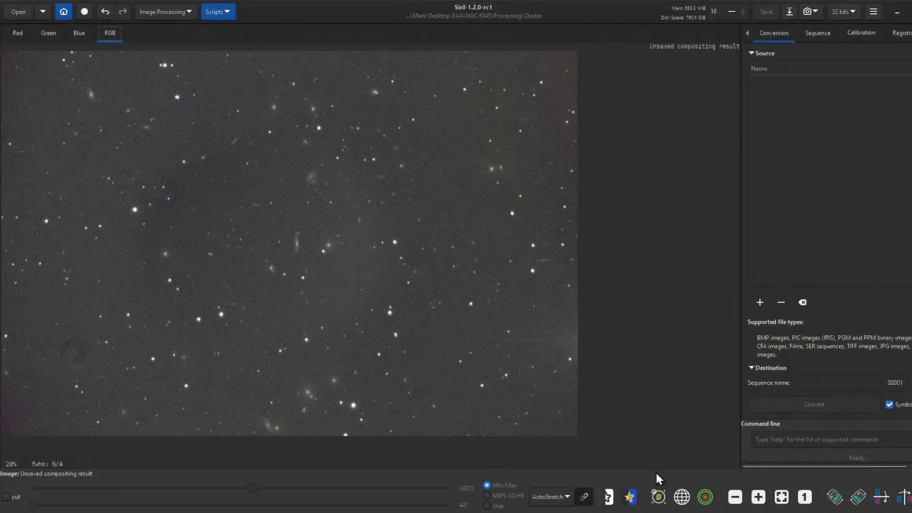
Switch the image display to Linear and apply an Asinh transformation with a stretch factor of 117.3.
click(561, 499)
click(558, 396)
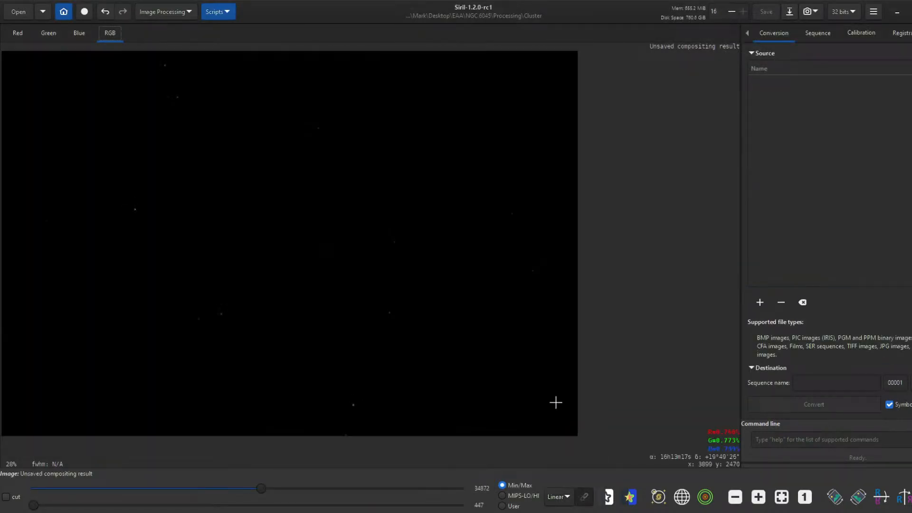
click(170, 13)
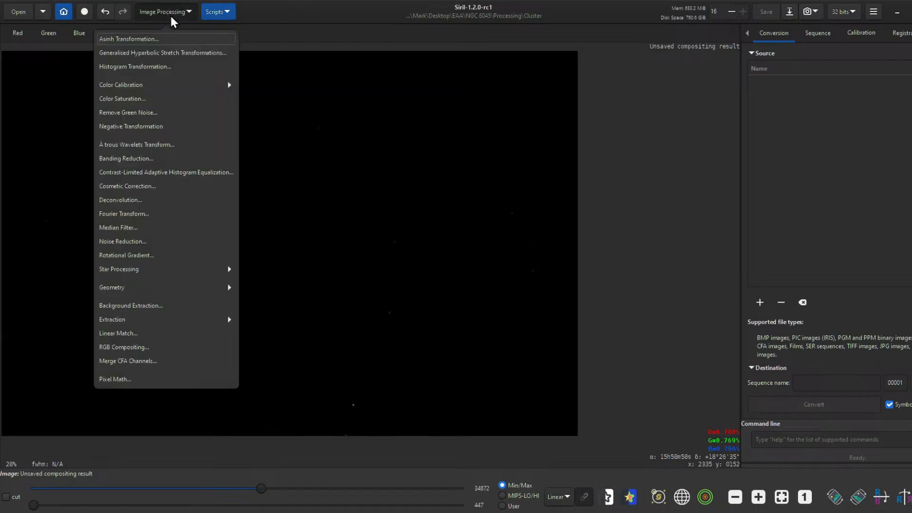
click(170, 43)
drag(489, 190, 688, 169)
drag(606, 200, 628, 200)
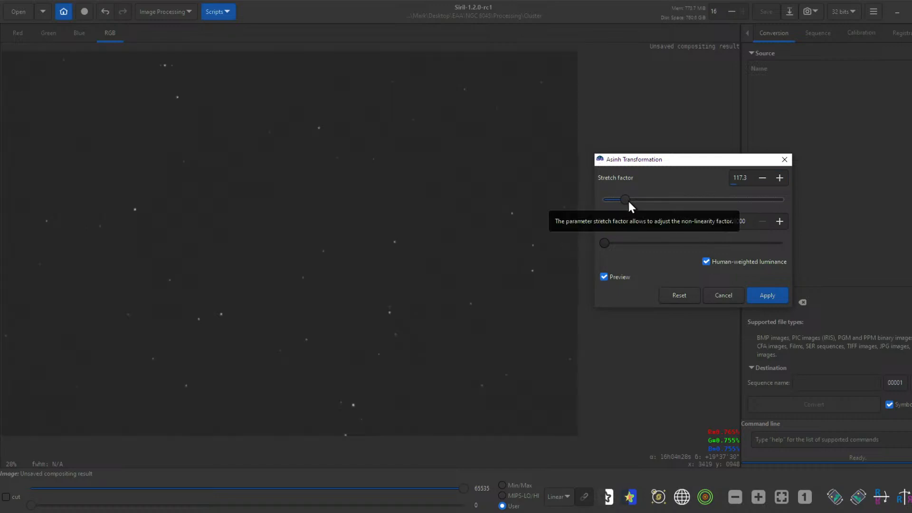
scroll(152, 218, up, 4)
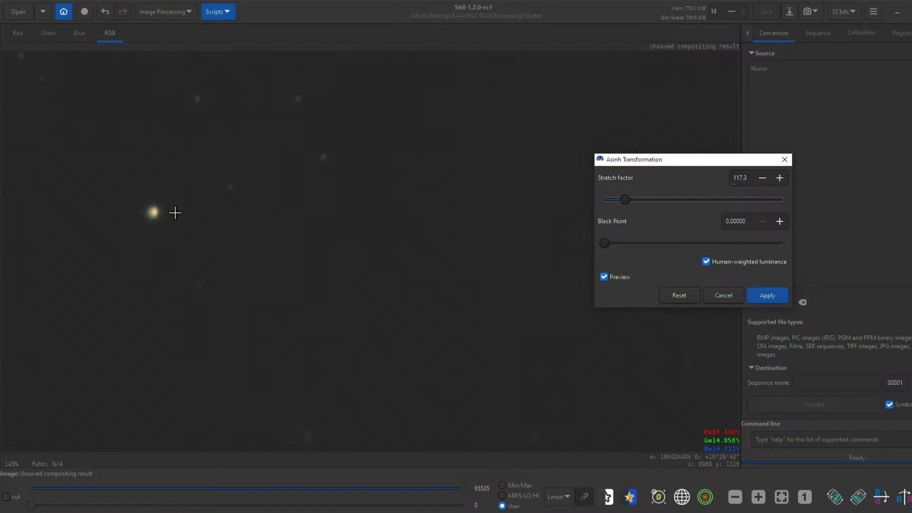
scroll(363, 240, down, 2)
drag(515, 267, 263, 227)
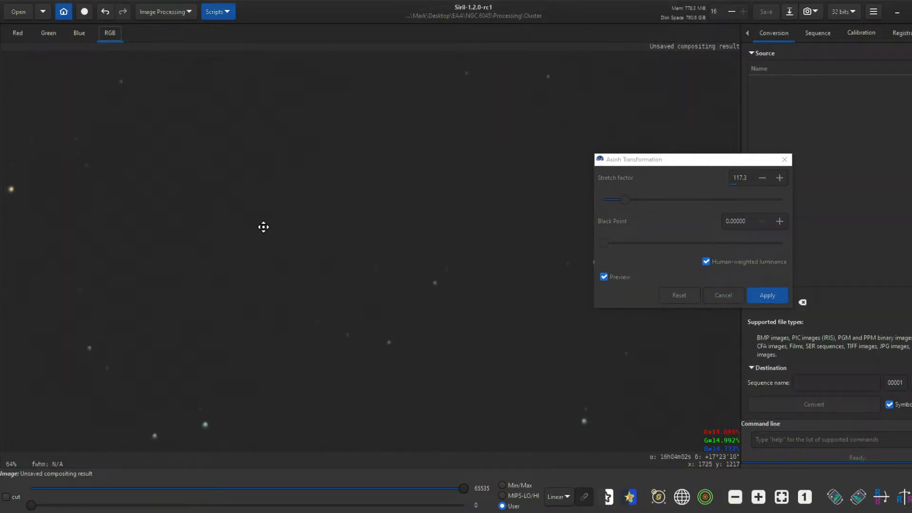
click(767, 295)
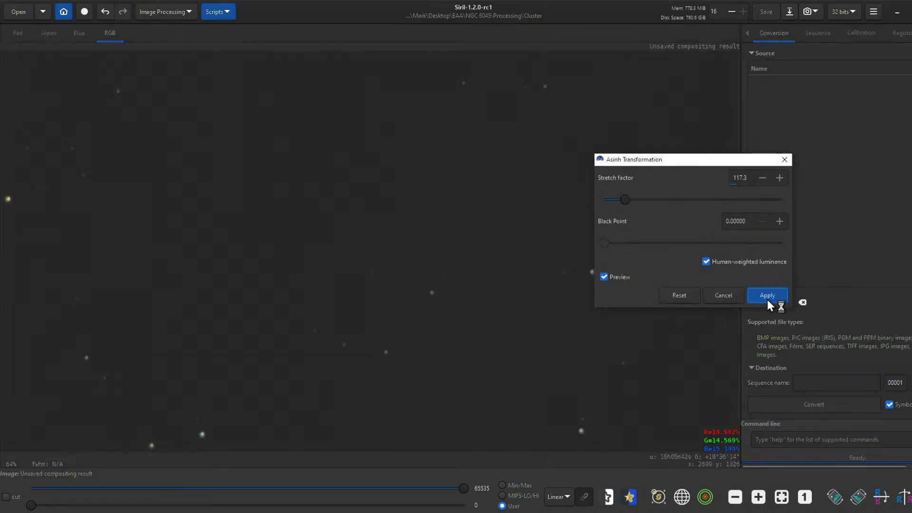
Apply a generalised hyperbolic stretch with symmetry point 0.12903, local stretch intensity 10.227 and stretch factor 0.811.
scroll(379, 212, down, 4)
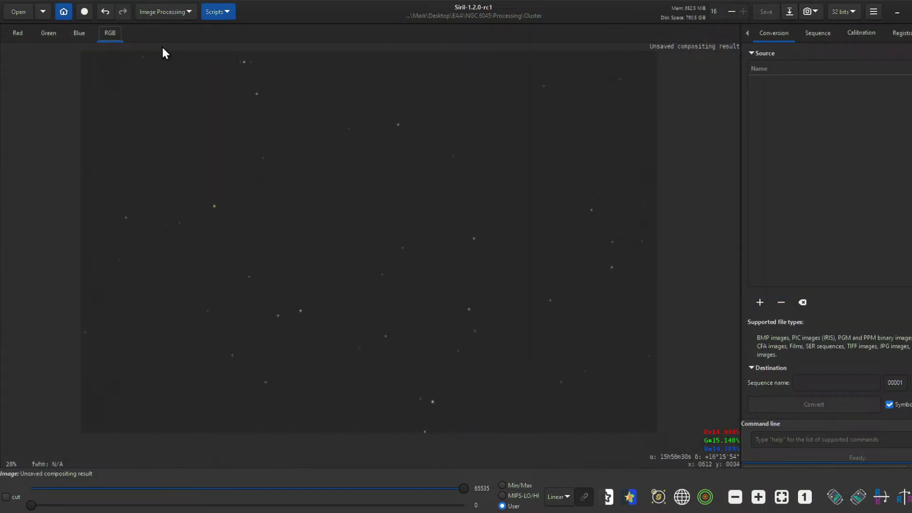
click(149, 13)
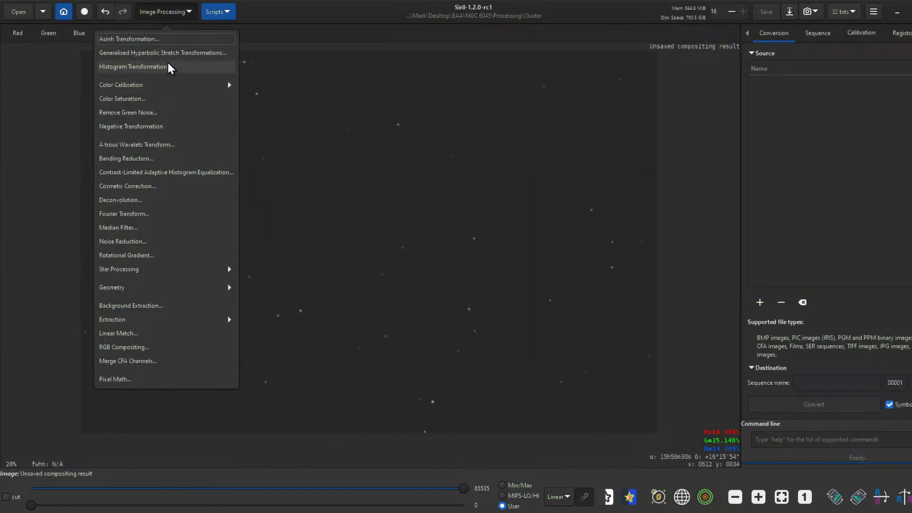
click(173, 59)
drag(585, 130, 760, 114)
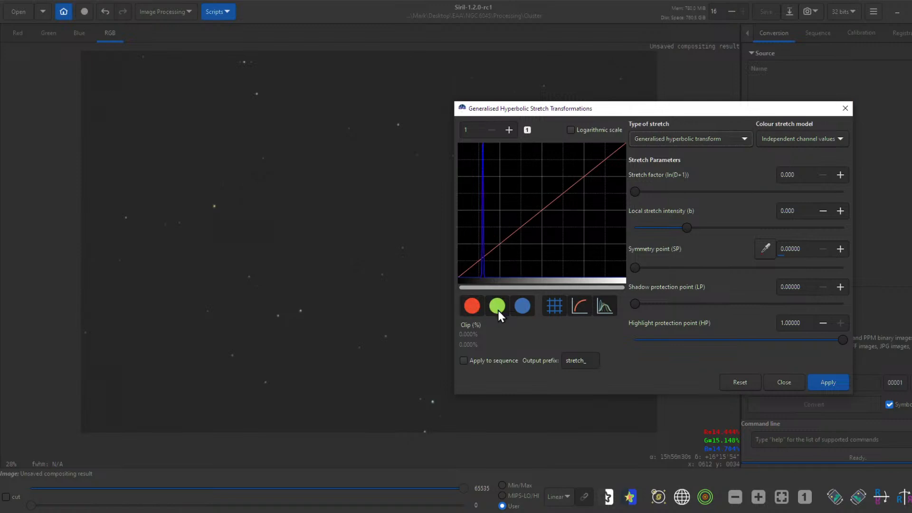
click(520, 314)
click(518, 310)
click(480, 266)
drag(690, 230, 691, 231)
mouse_move(637, 193)
mouse_down()
mouse_move(663, 193)
mouse_move(650, 192)
mouse_up()
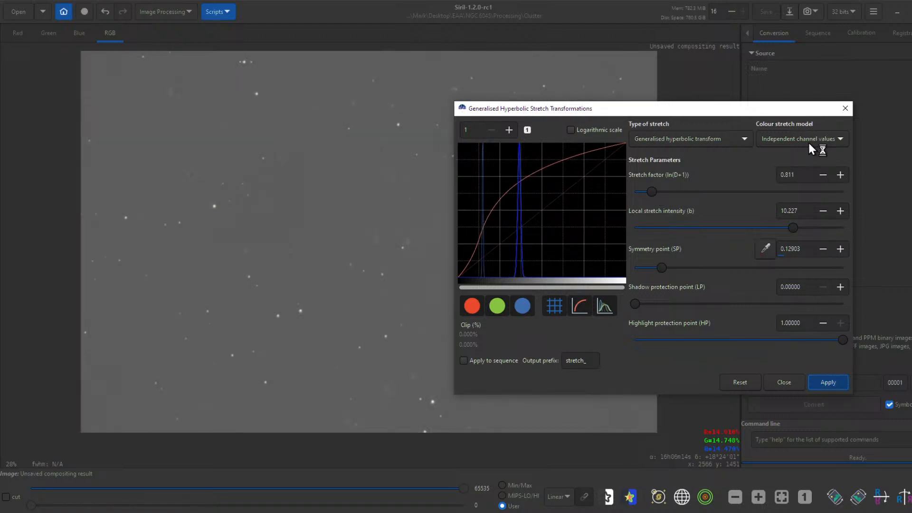
click(808, 141)
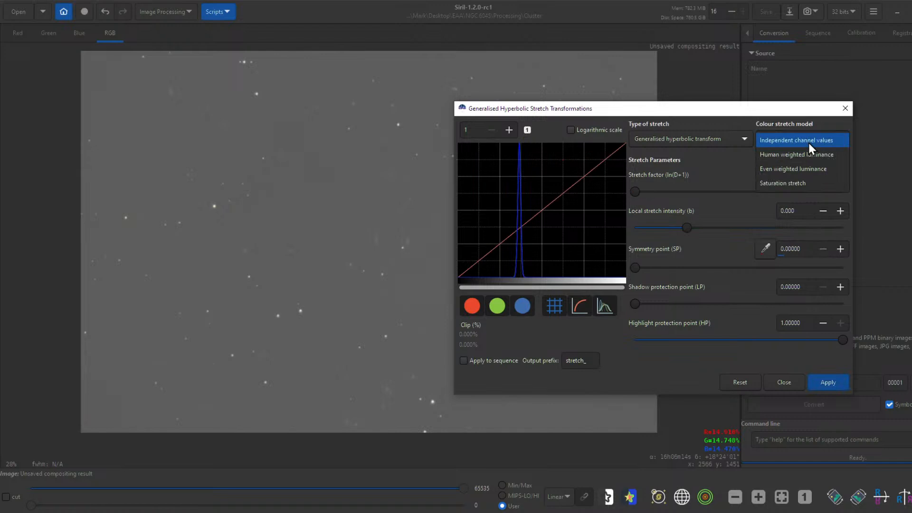
click(798, 184)
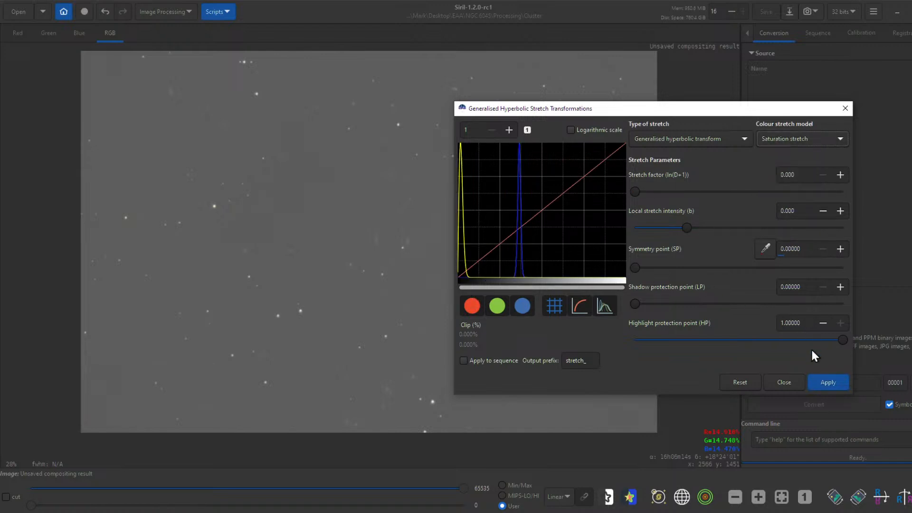
click(830, 138)
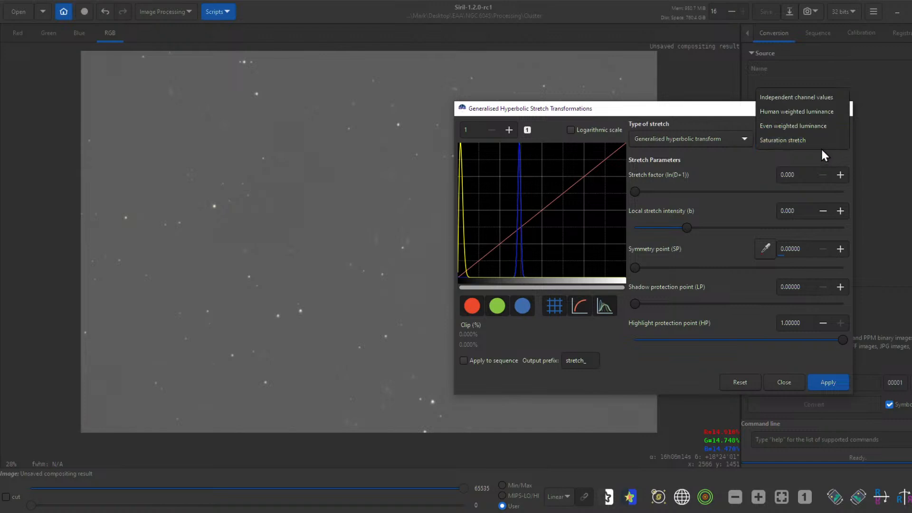
click(829, 99)
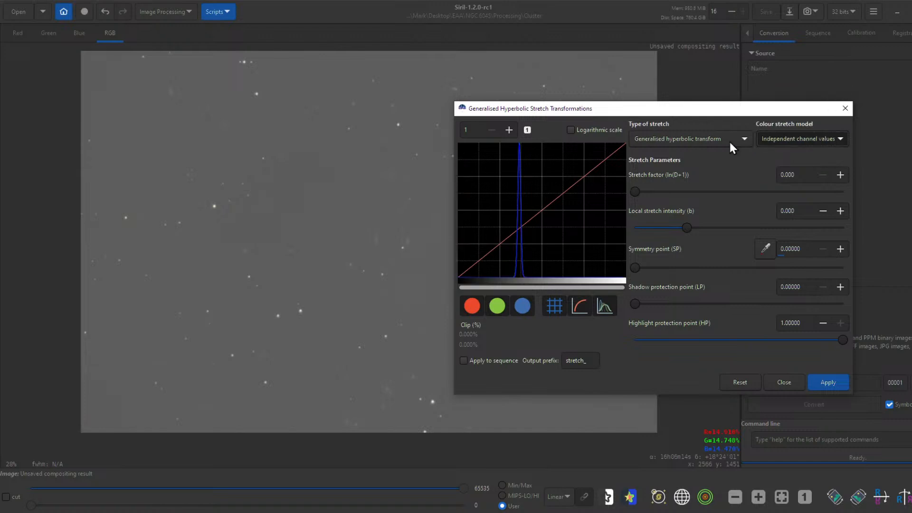
Raise the black point with a Linear stretch (BP shift), apply it to the image, and close the stretch dialog.
click(729, 137)
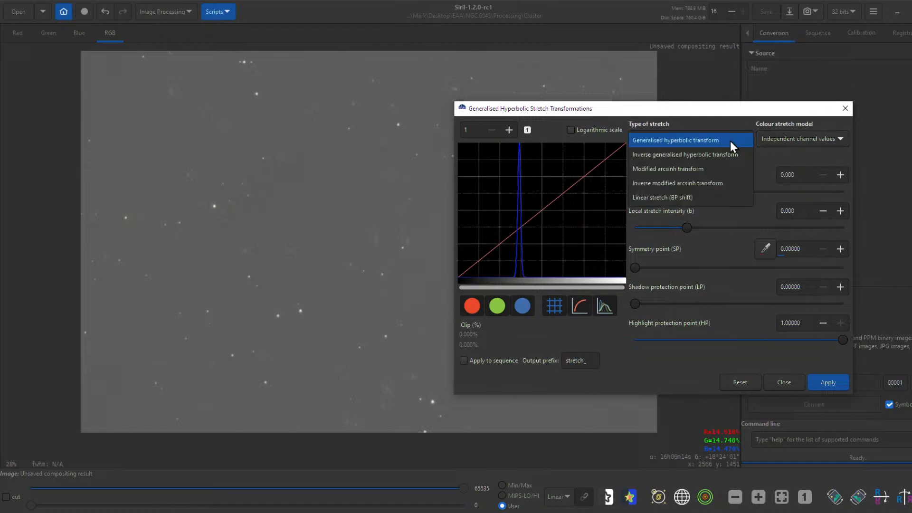
click(708, 198)
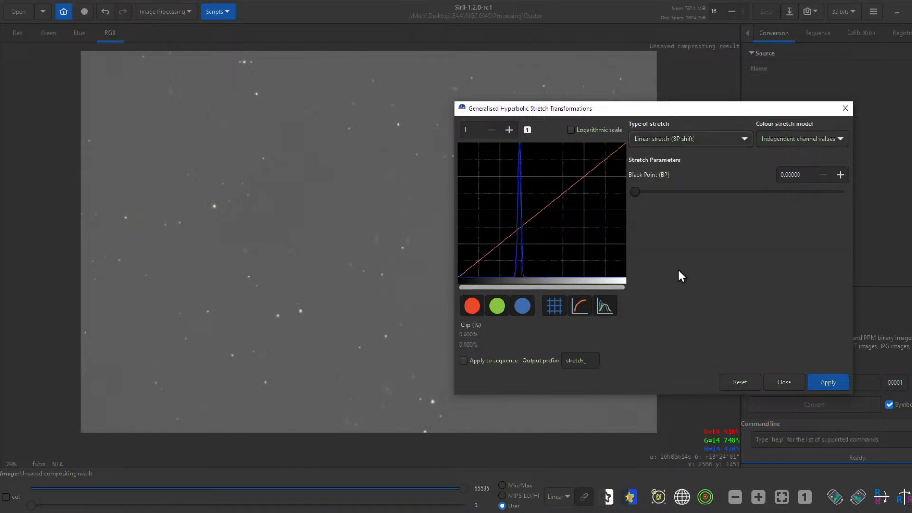
drag(640, 190, 695, 190)
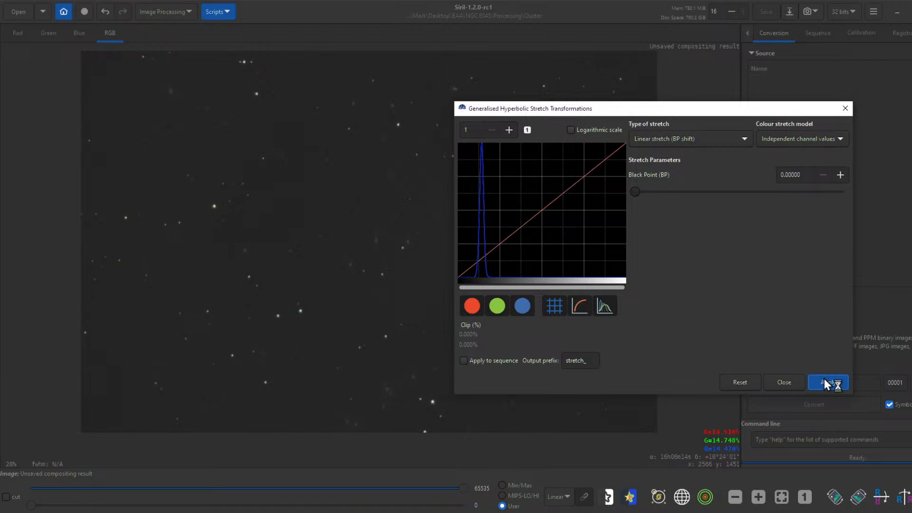
click(777, 380)
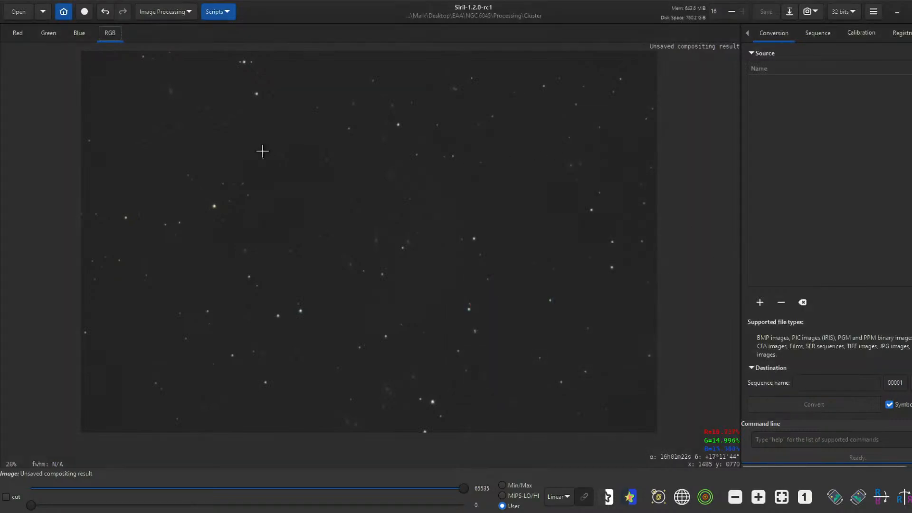
Reopen the Generalised Hyperbolic Stretch with a logarithmic histogram, and set the Generalised hyperbolic transform with symmetry point 0.17009.
click(177, 12)
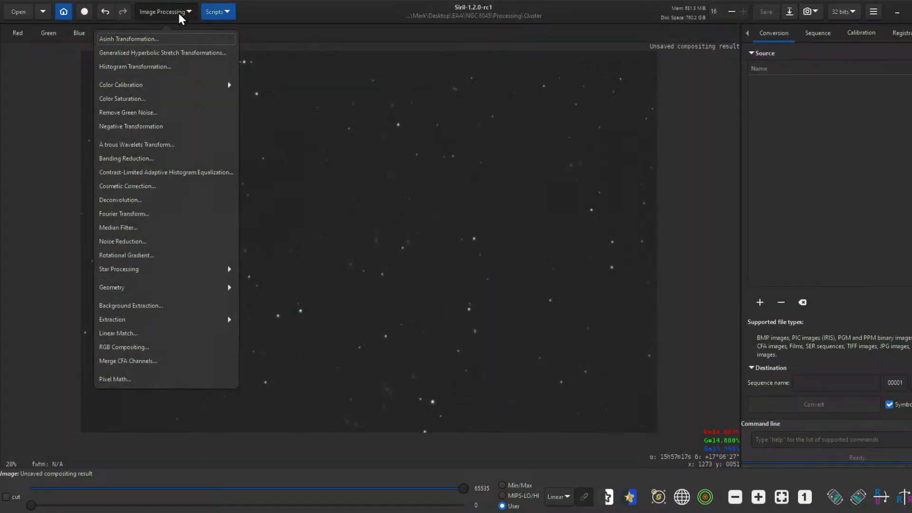
click(193, 54)
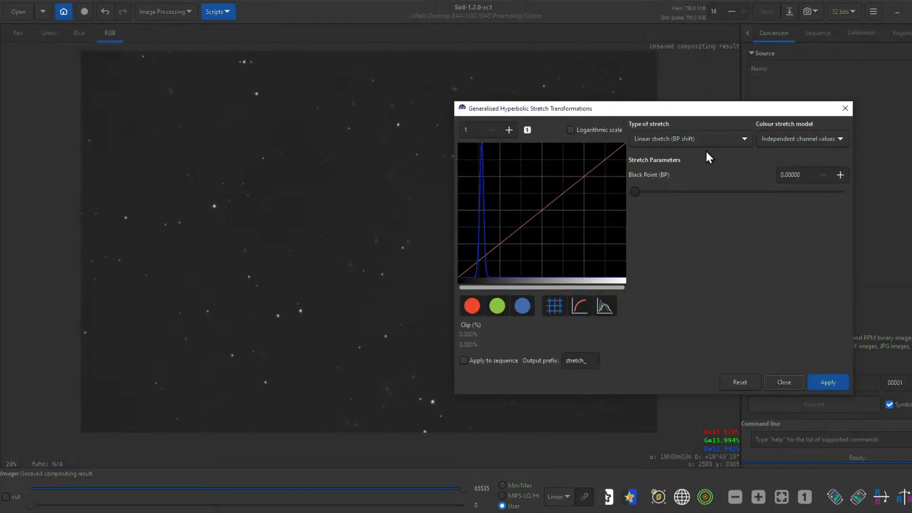
click(571, 129)
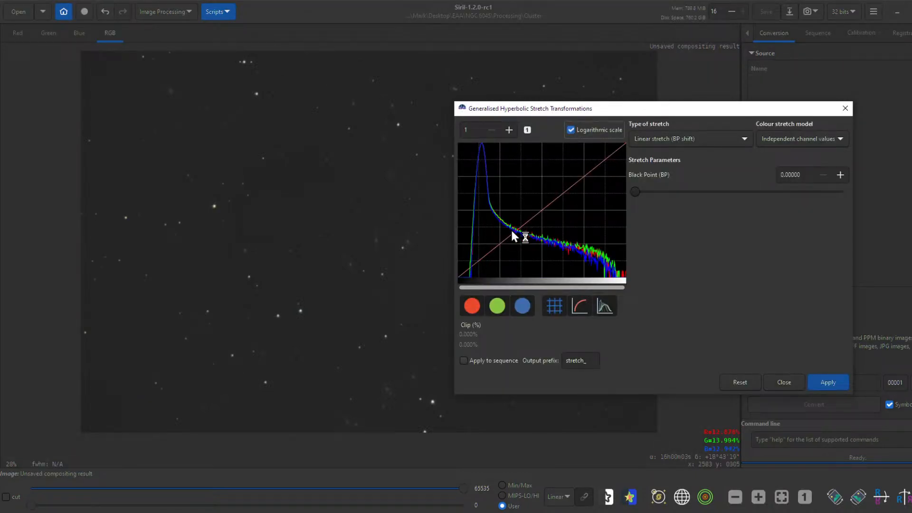
click(487, 182)
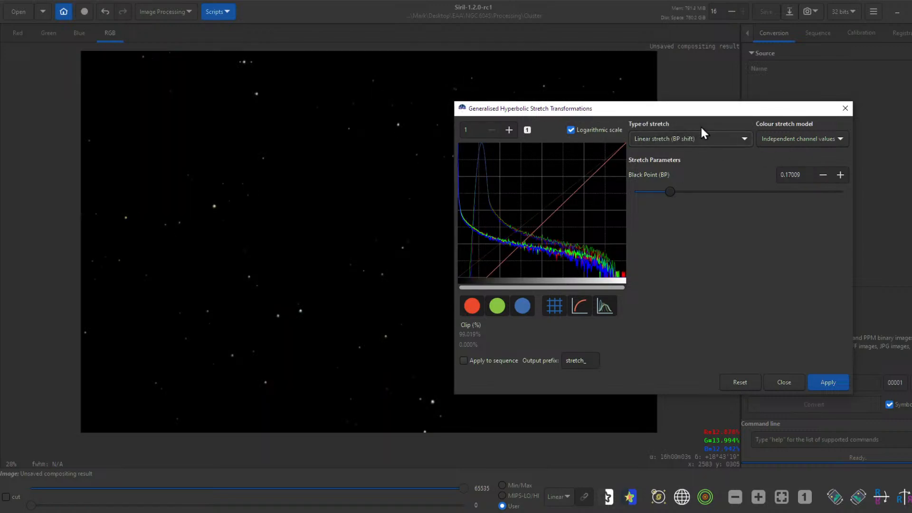
click(702, 139)
click(701, 83)
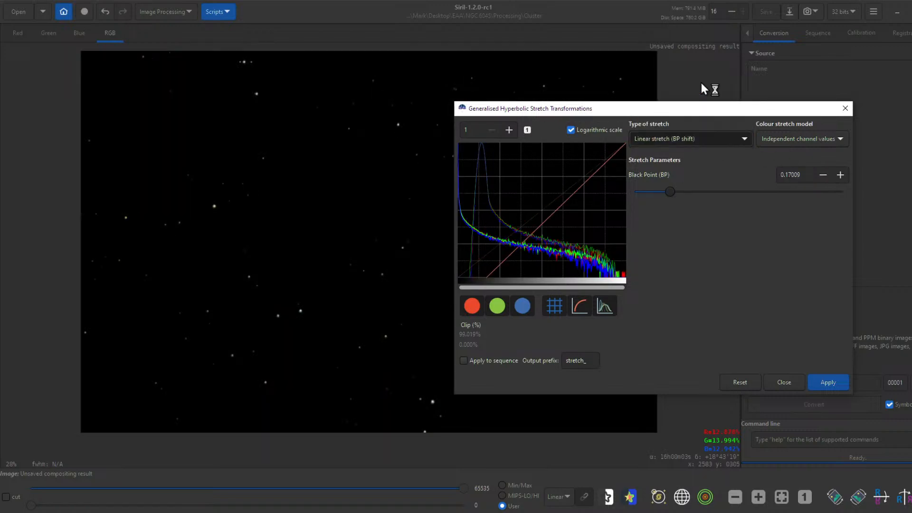
click(487, 179)
Set the stretch factor to 1.575 and the highlight protection point to 0.81146, and apply the stretch.
drag(635, 192, 670, 191)
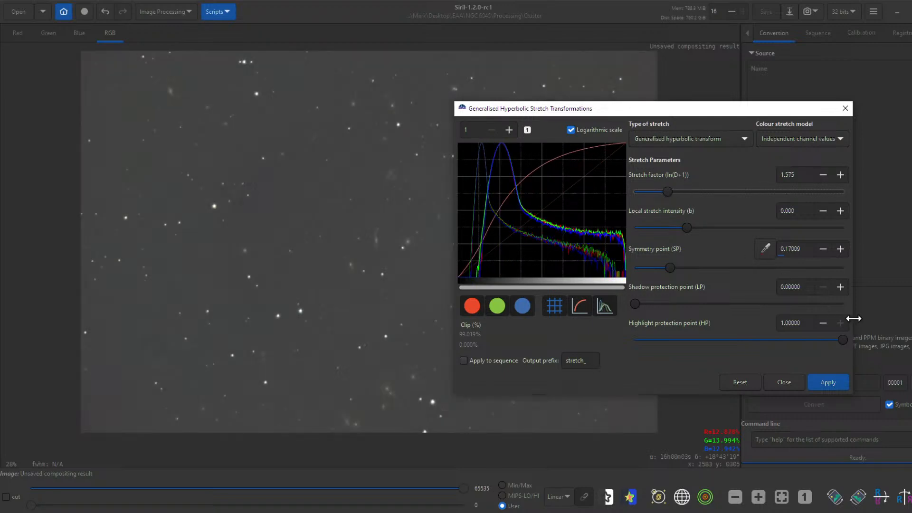
drag(841, 340, 805, 337)
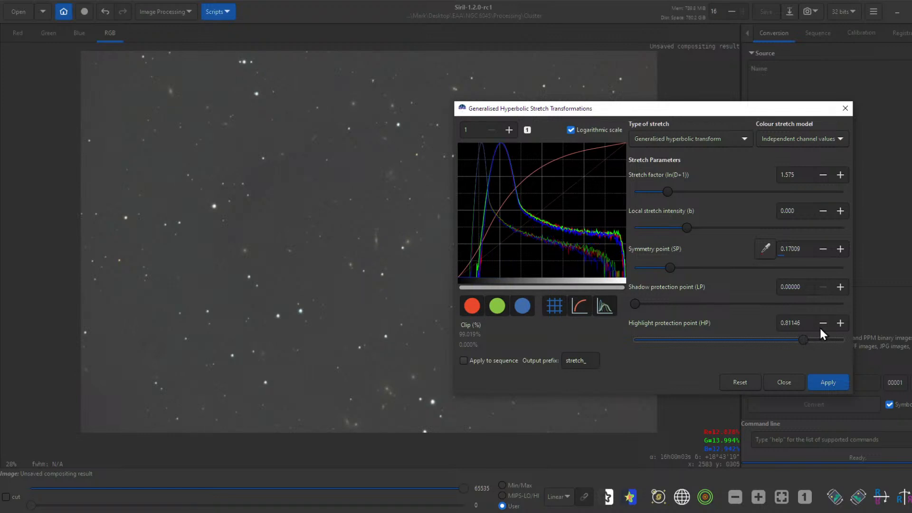
click(831, 378)
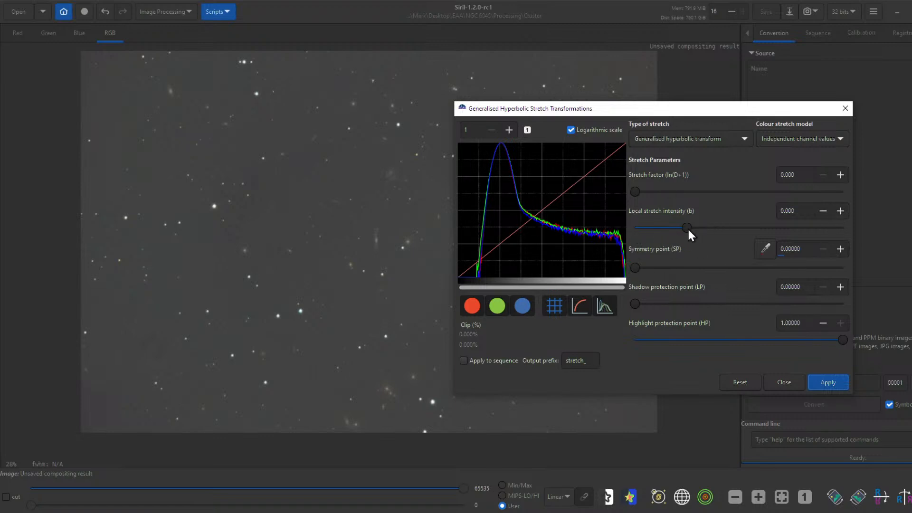
drag(688, 227, 743, 228)
drag(634, 191, 698, 191)
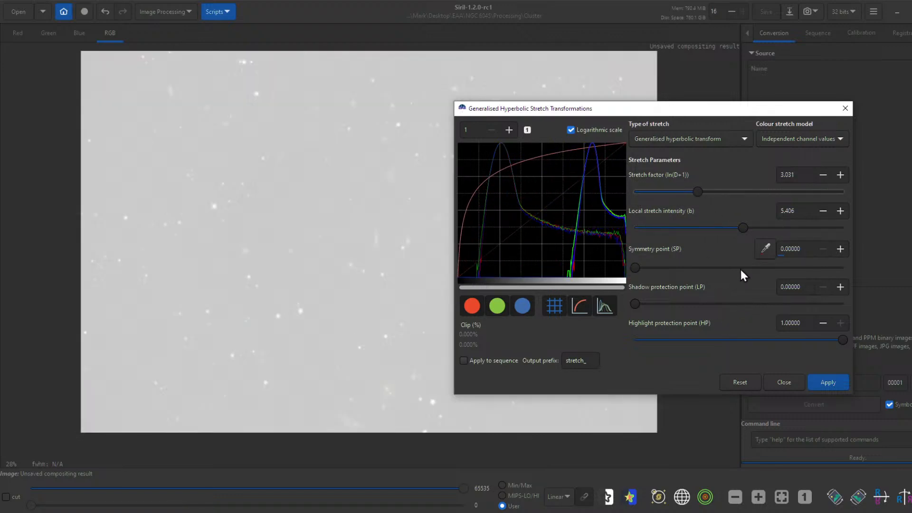
drag(635, 267, 686, 268)
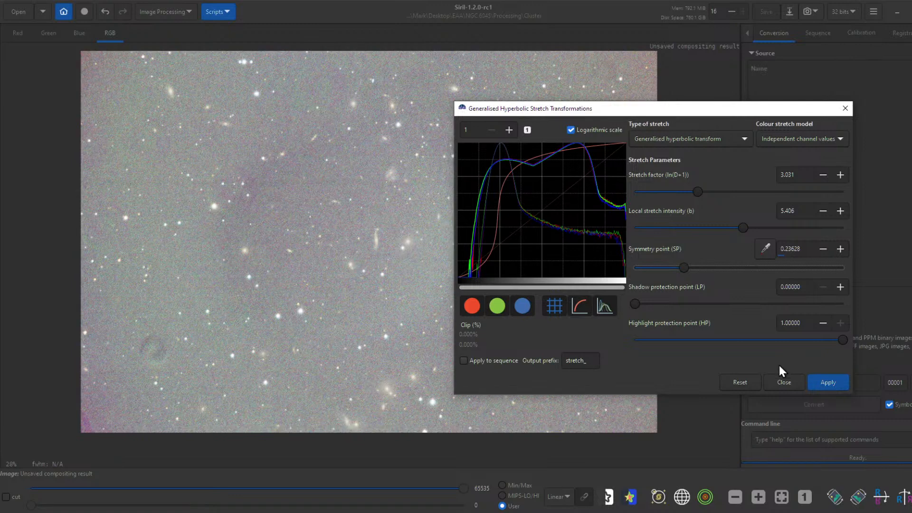
click(776, 383)
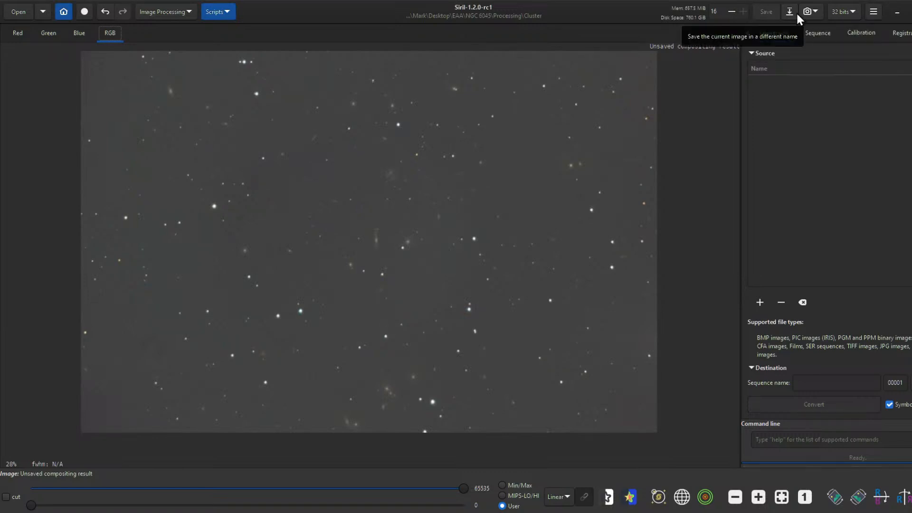
Run StarNet star removal on the stretched RGB image with star mask generation enabled.
click(183, 13)
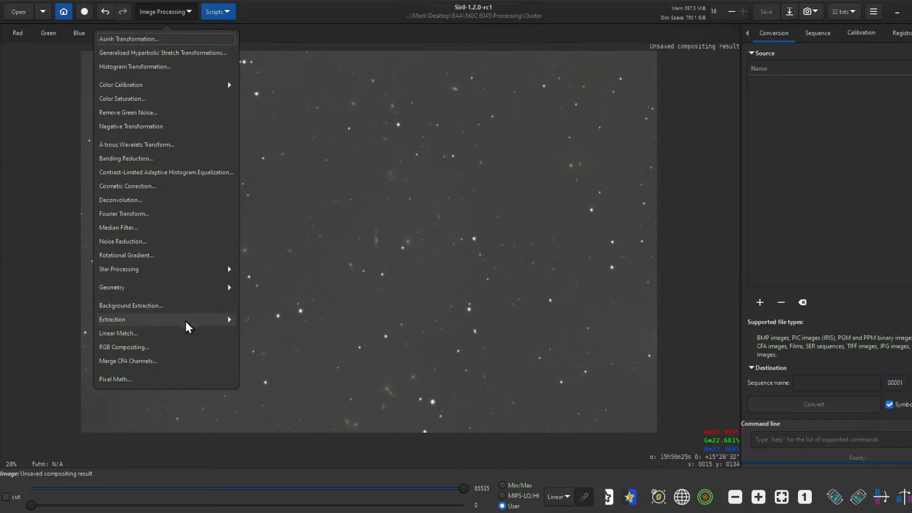
click(159, 269)
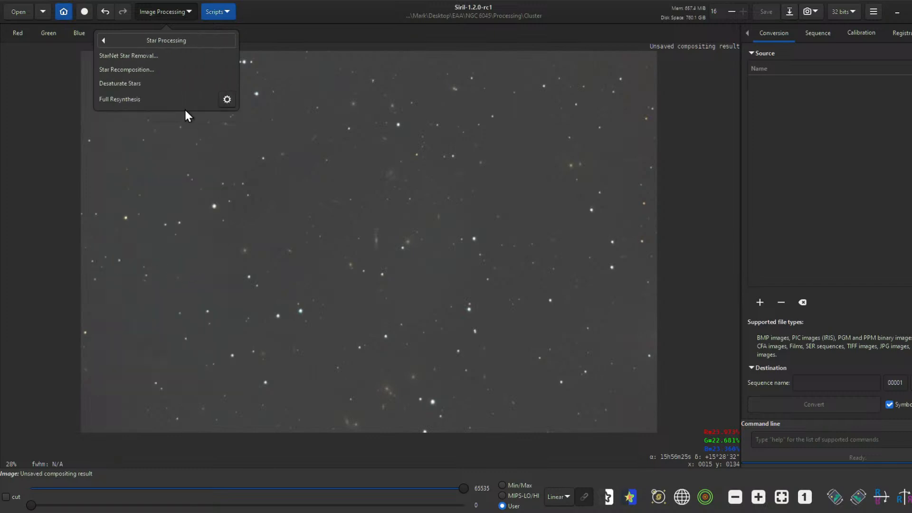
click(164, 59)
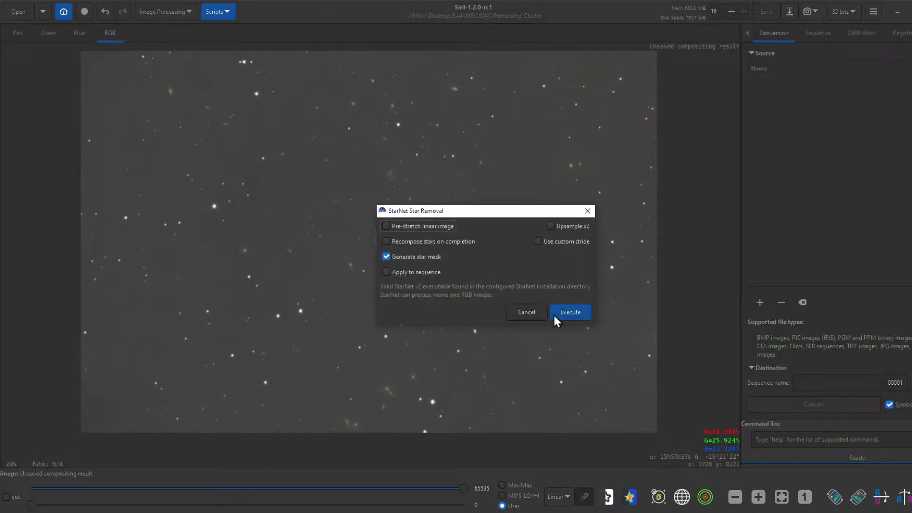
click(576, 309)
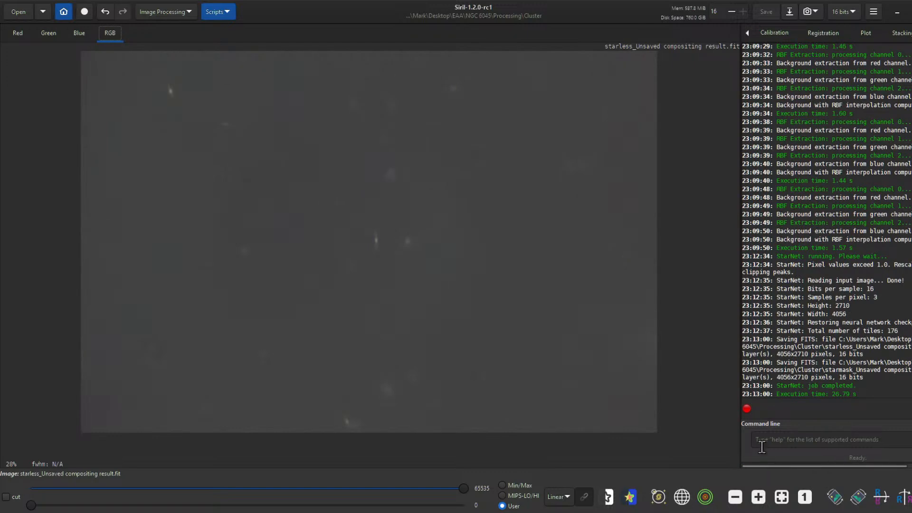
Switch to the luminance image in GIMP and select the starmask_final_Cluster_L.fit layer.
click(899, 12)
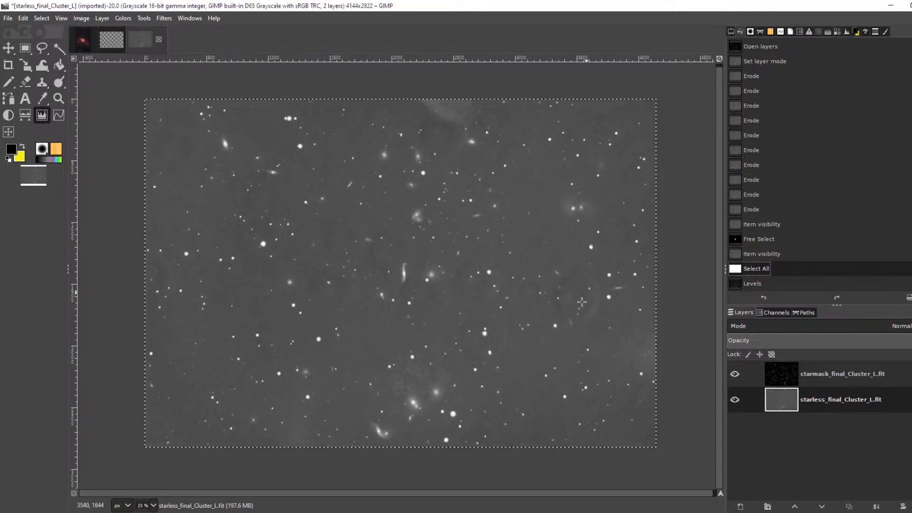
click(845, 378)
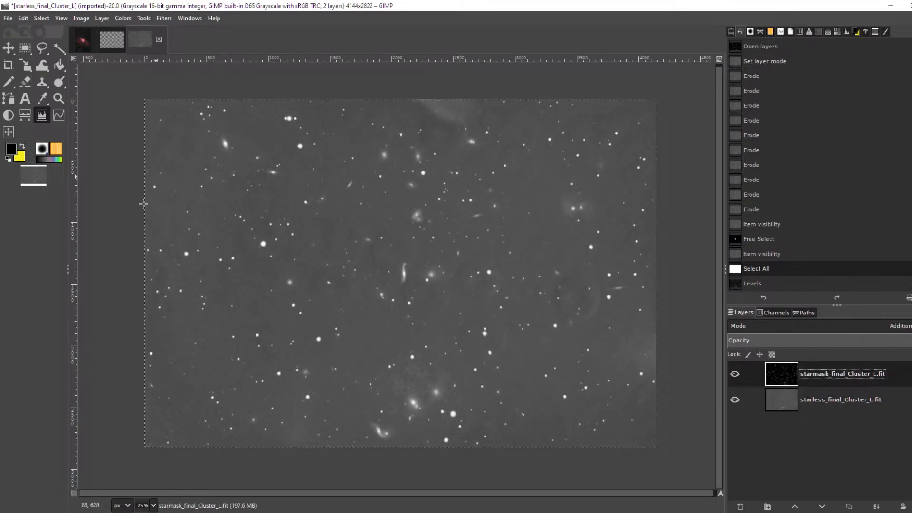
click(11, 18)
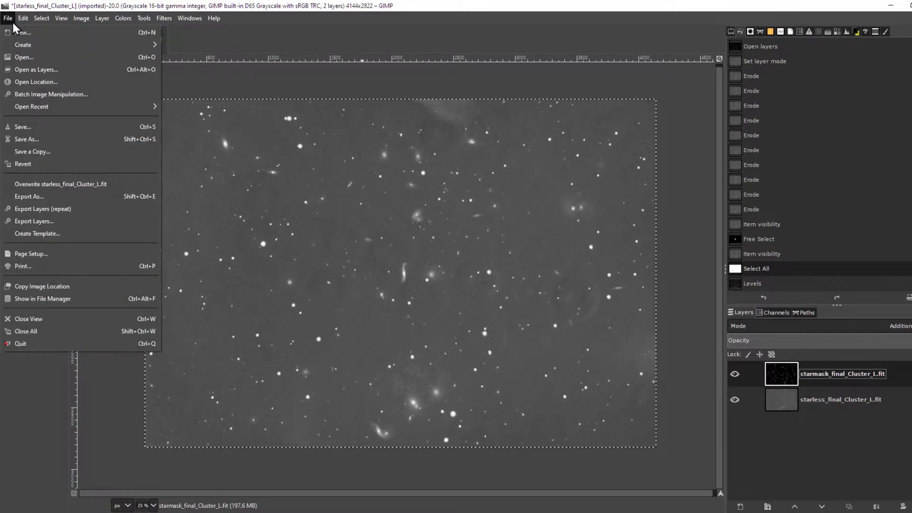
click(31, 72)
drag(224, 82, 206, 75)
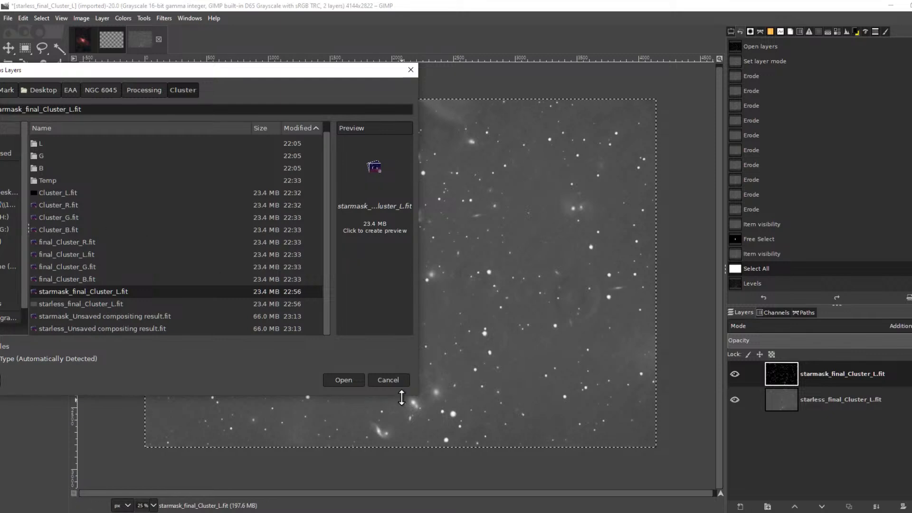
click(388, 380)
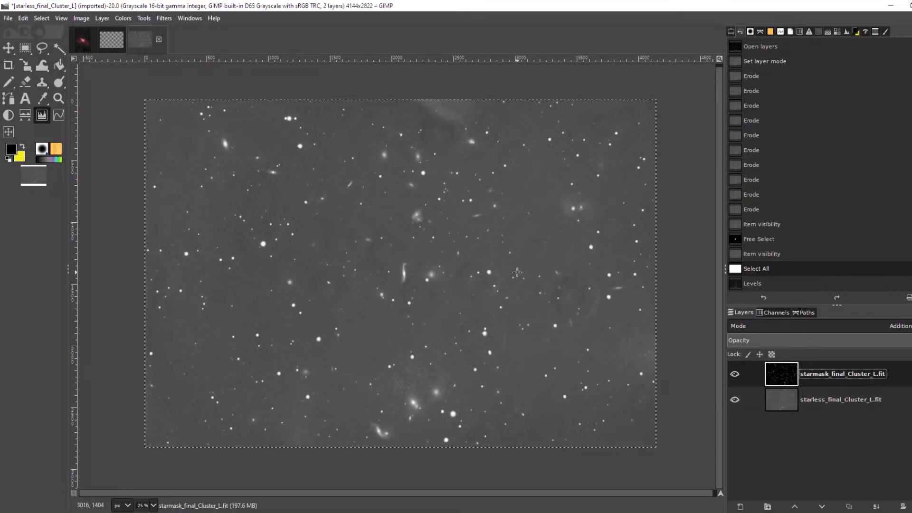
Convert the luminance image's colour mode from grayscale to RGB.
click(123, 19)
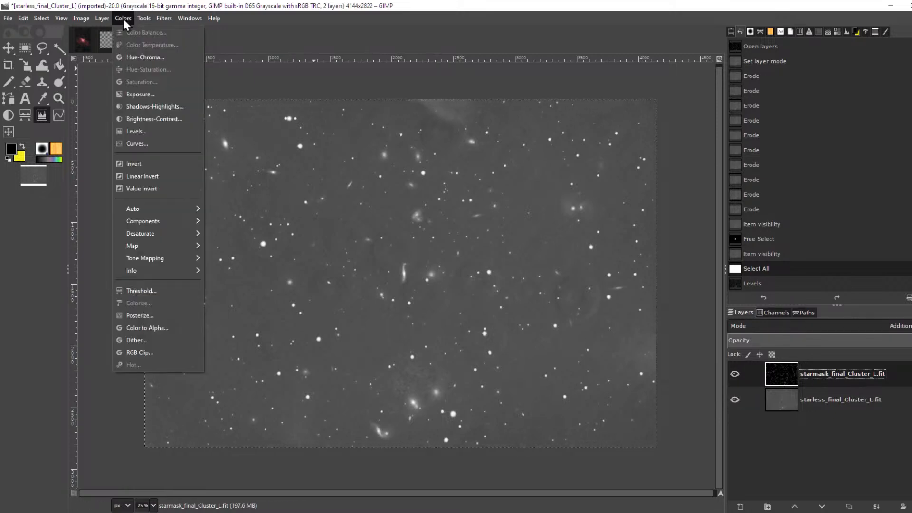
mouse_move(92, 52)
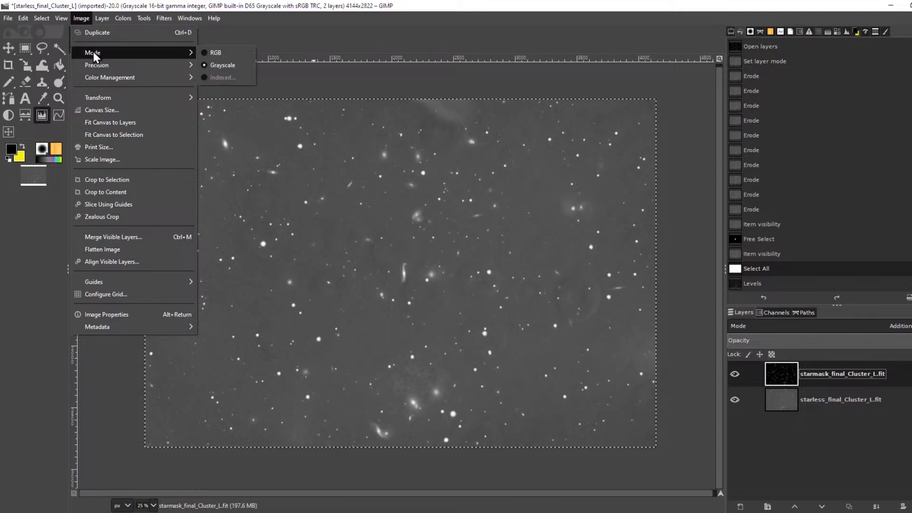
click(212, 54)
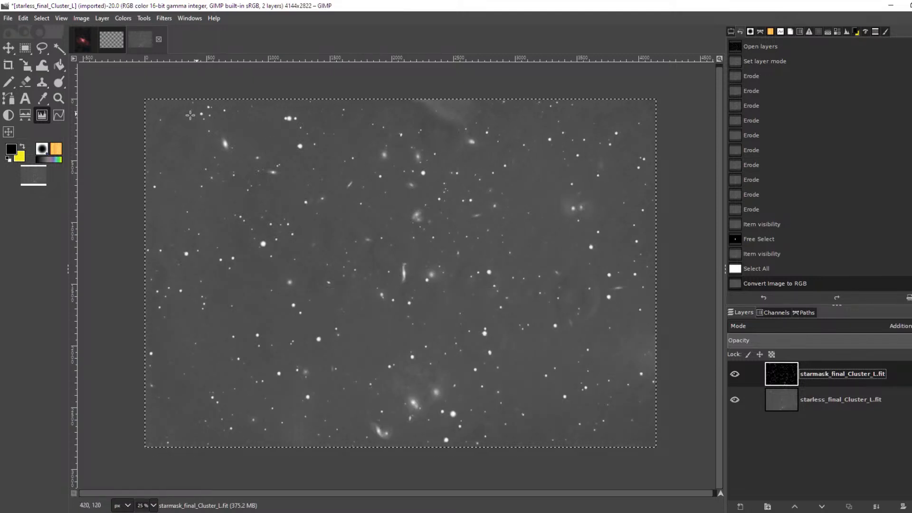
Open starmask_Unsaved compositing result.fit and starless_Unsaved compositing result.fit as layers, accepting the default FITS loading options for both.
click(9, 17)
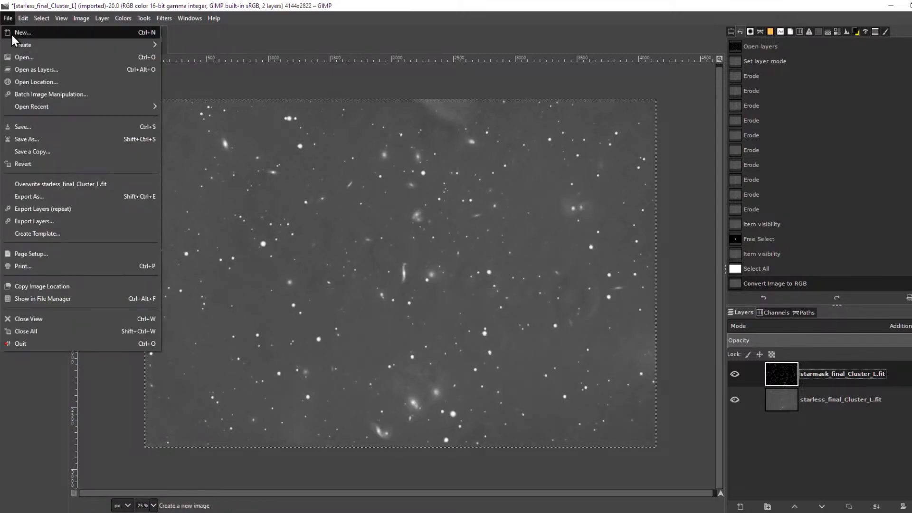
click(16, 69)
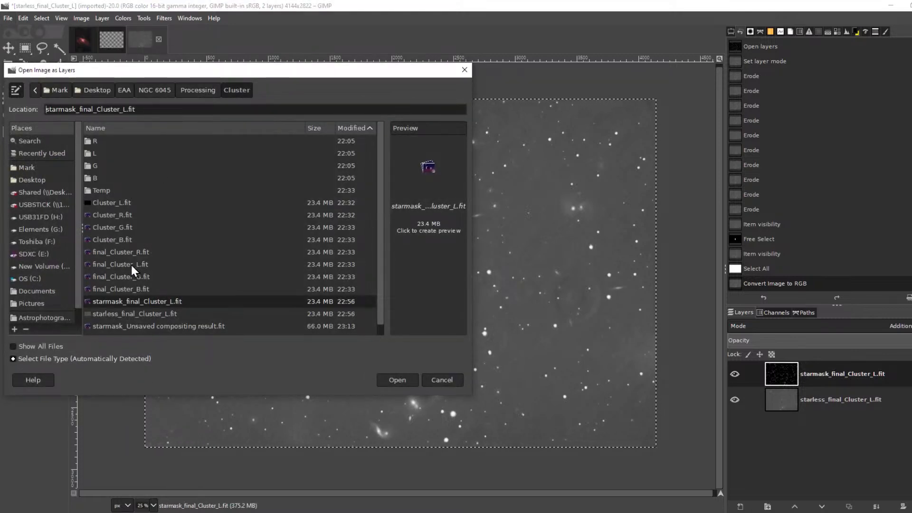
drag(199, 73, 138, 56)
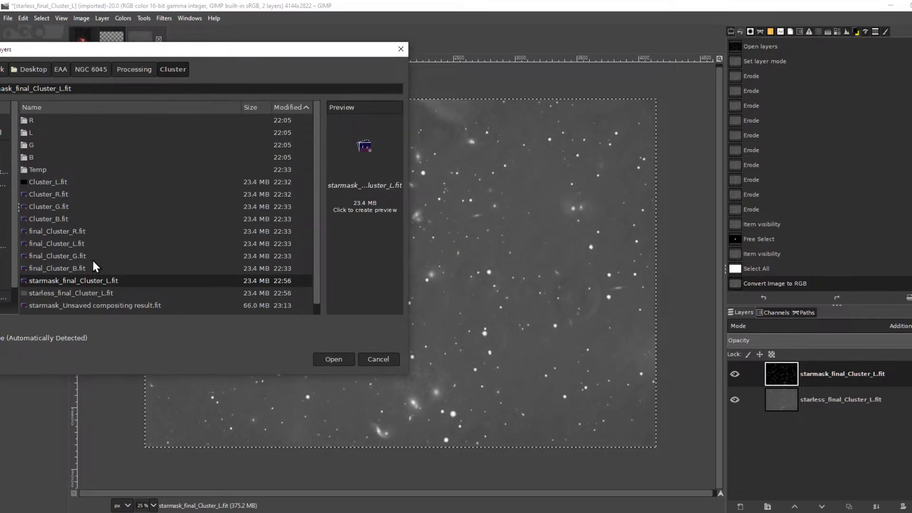
scroll(95, 269, down, 1)
click(115, 295)
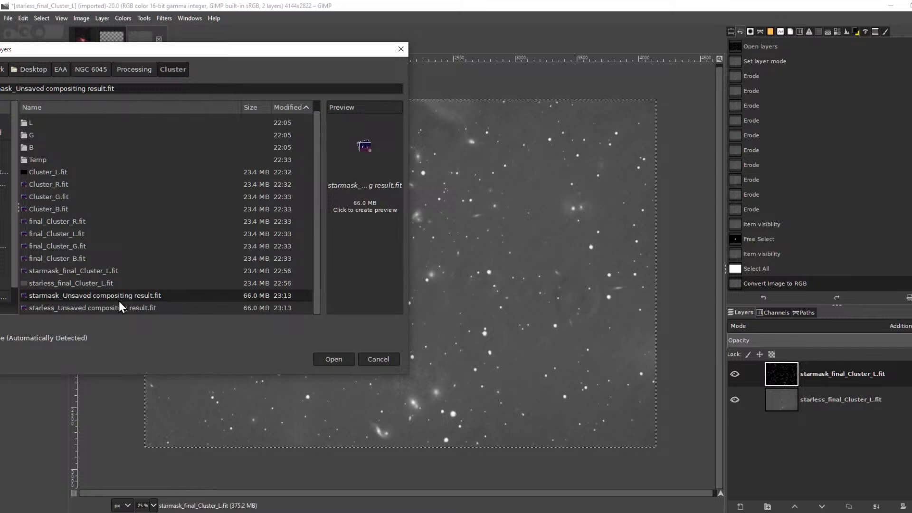
shift+click(83, 307)
click(343, 359)
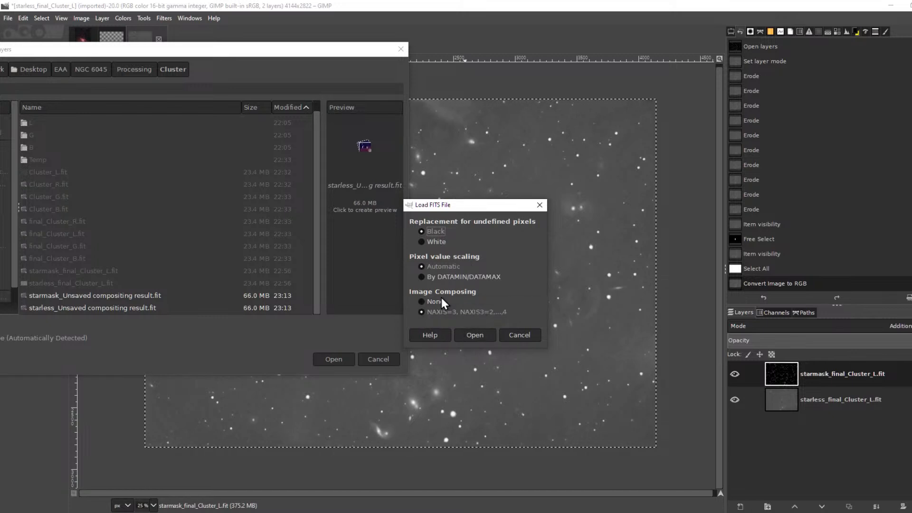
click(475, 335)
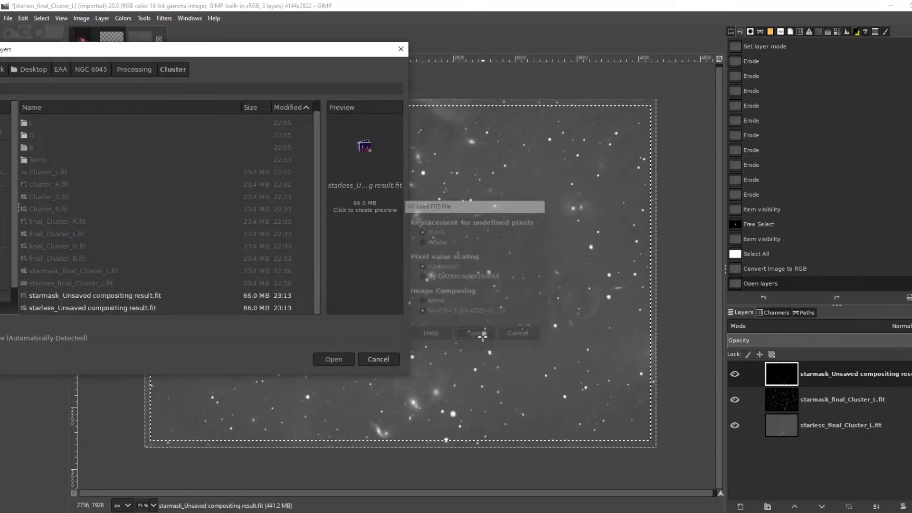
click(483, 337)
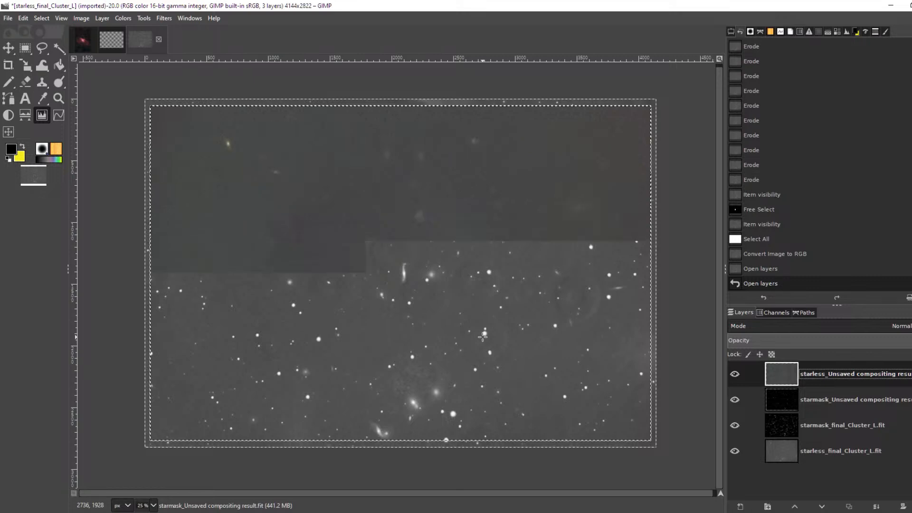
Raise the starmask_Unsaved compositing result layer above the matching starless layer, and hide that starless layer.
click(816, 402)
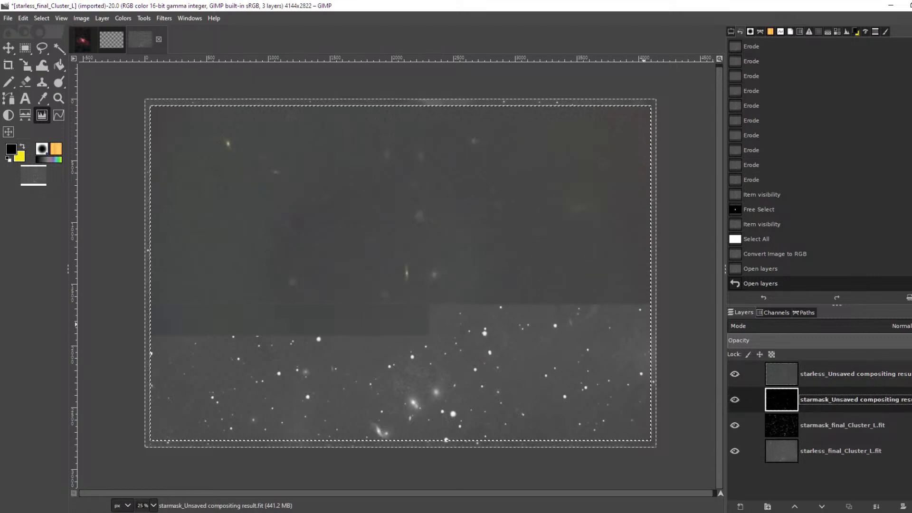
click(795, 507)
click(735, 400)
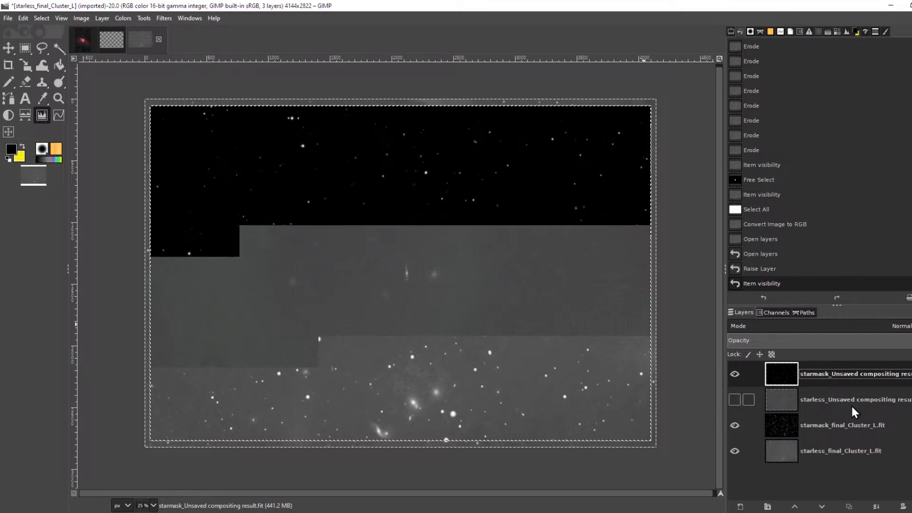
Set the starmask_Unsaved compositing result layer's blend mode to Addition.
click(890, 330)
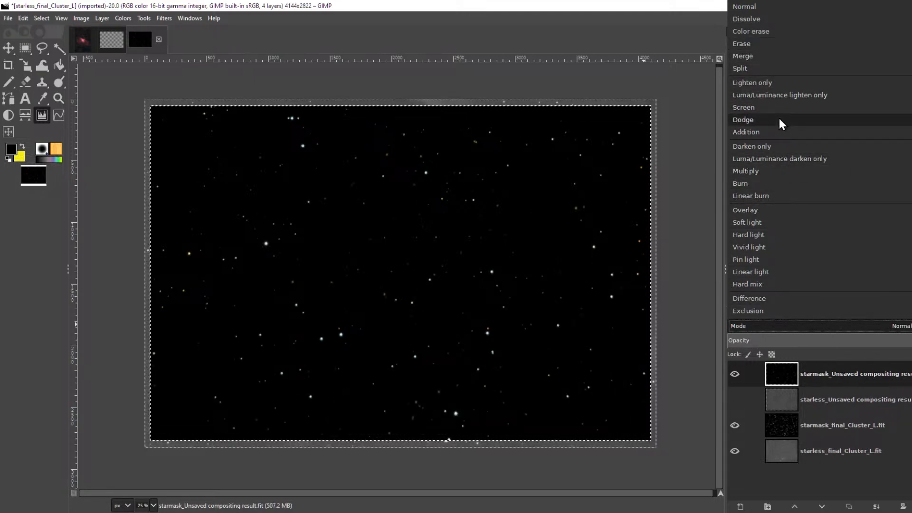
click(780, 131)
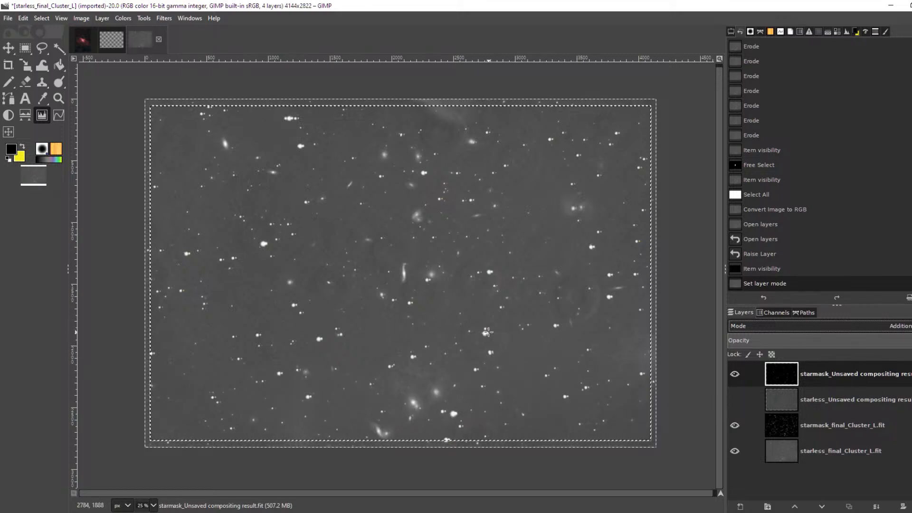
Nudge the RGB star mask layer left and slightly down with the Move tool until its coloured stars overlap the luminance stars.
ctrl+scroll(488, 338, up, 5)
ctrl+scroll(488, 342, up, 2)
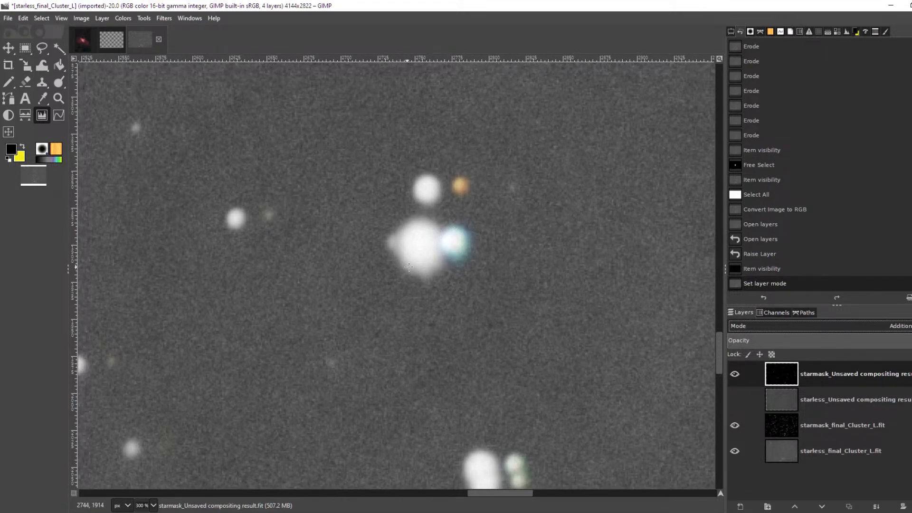
click(839, 369)
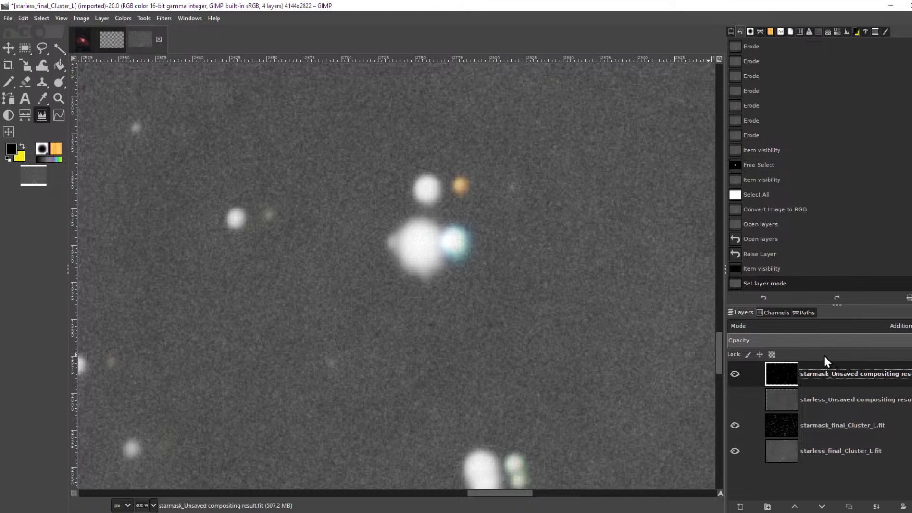
key(m)
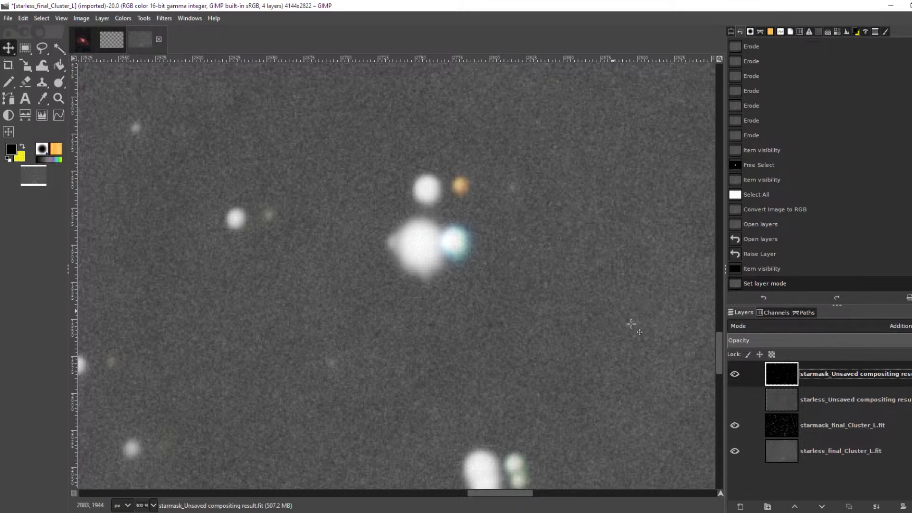
drag(529, 256, 527, 256)
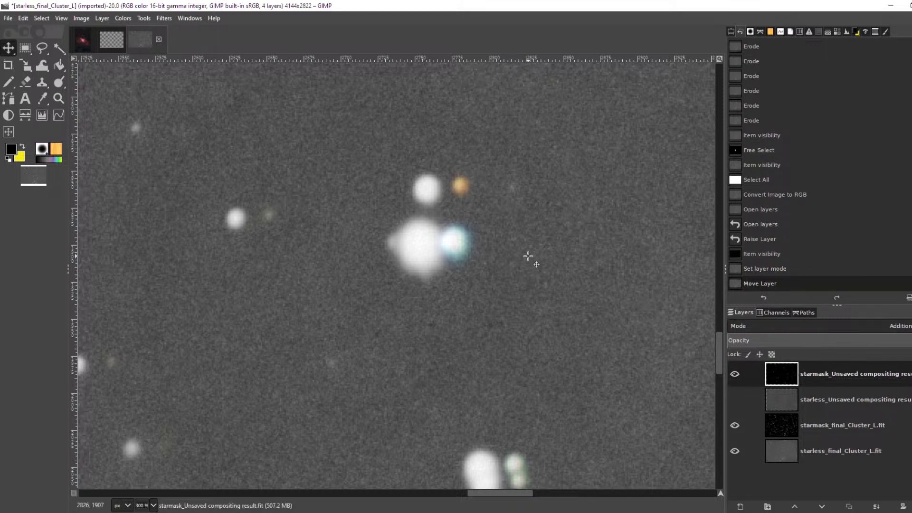
key(Left)
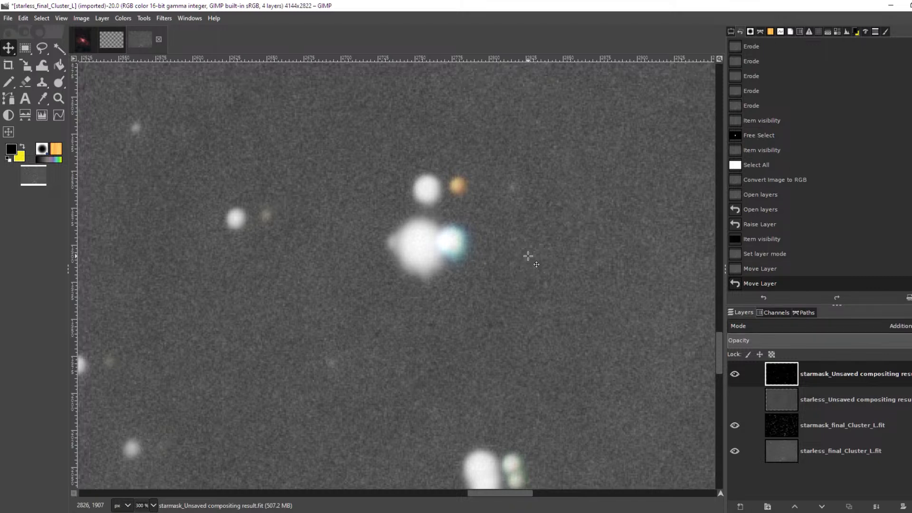
key(Left)
key(Left)
key(Left)
key(Left)
key(Left)
key(Left)
key(Left)
key(Left)
key(Left)
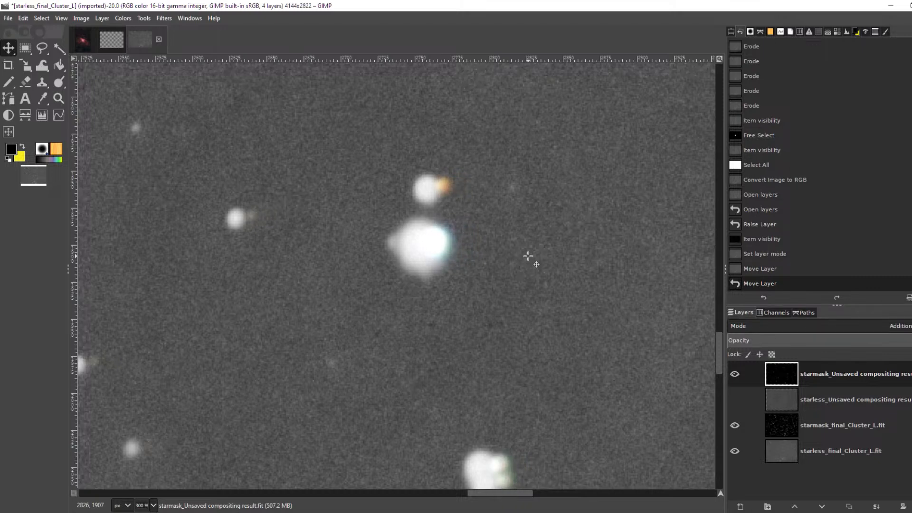
key(Left)
key(Left)
key(Left)
key(Left)
key(Left)
key(Left)
key(Left)
key(Left)
key(Left)
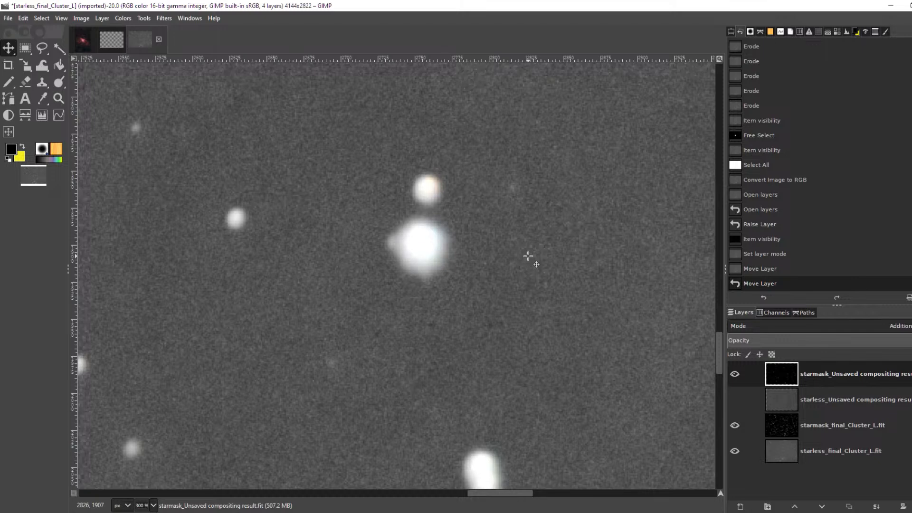
key(Down)
Check the star alignment and colour in different areas by toggling the visibility of the RGB and luminance star mask layers.
click(734, 373)
click(734, 373)
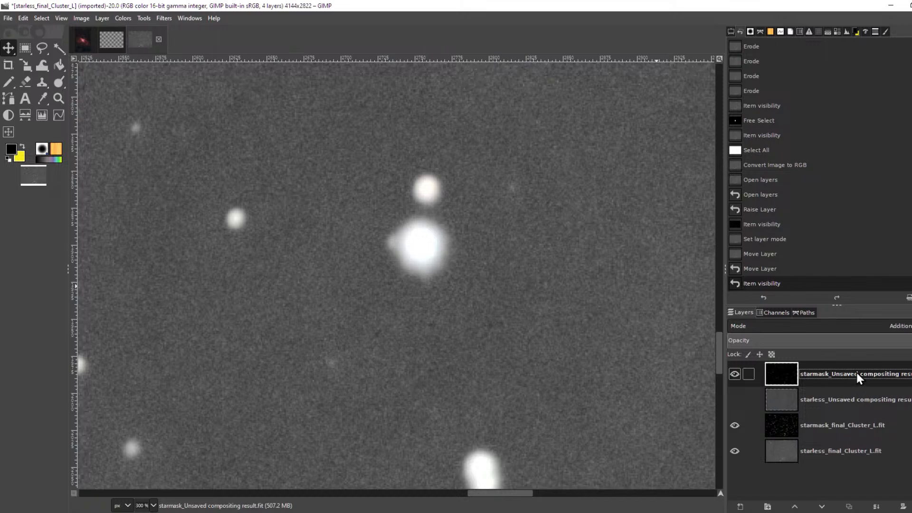
scroll(387, 295, down, 2)
scroll(388, 295, down, 2)
scroll(401, 222, down, 1)
drag(403, 195, 682, 420)
drag(370, 262, 524, 391)
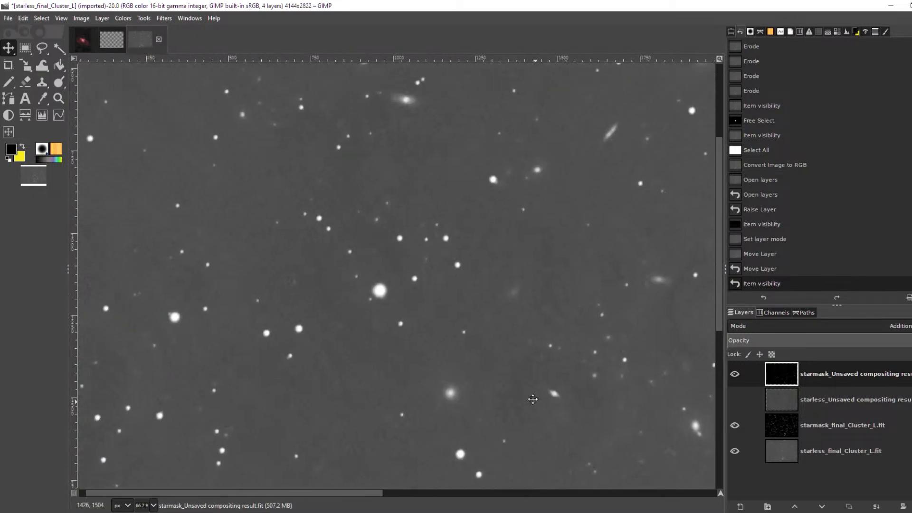
scroll(434, 304, up, 4)
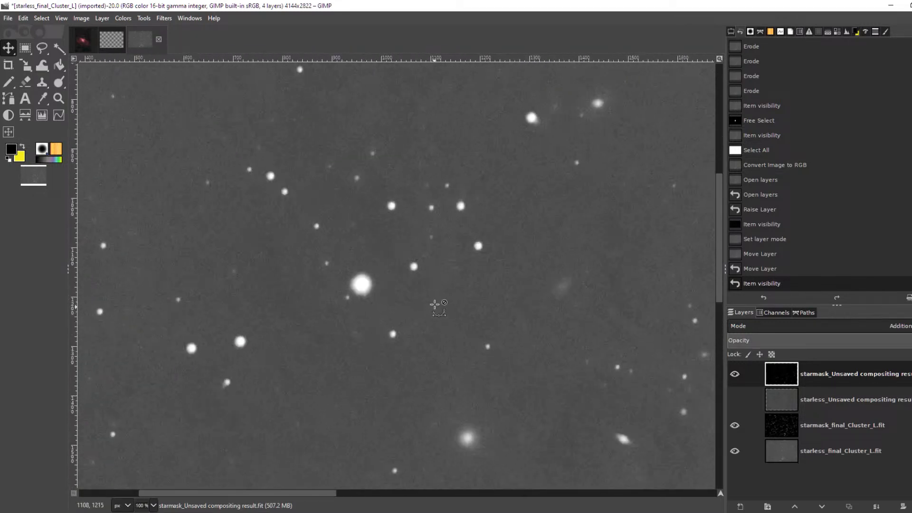
click(735, 375)
click(735, 375)
click(737, 424)
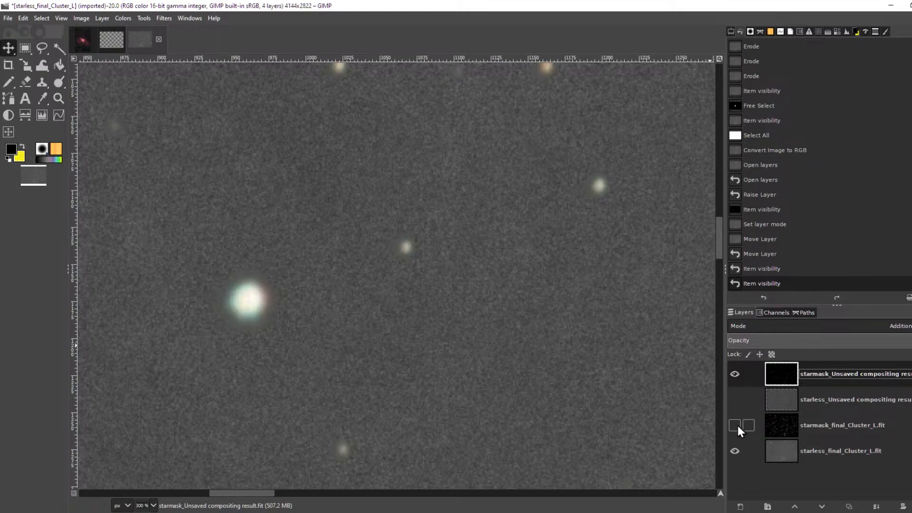
click(737, 423)
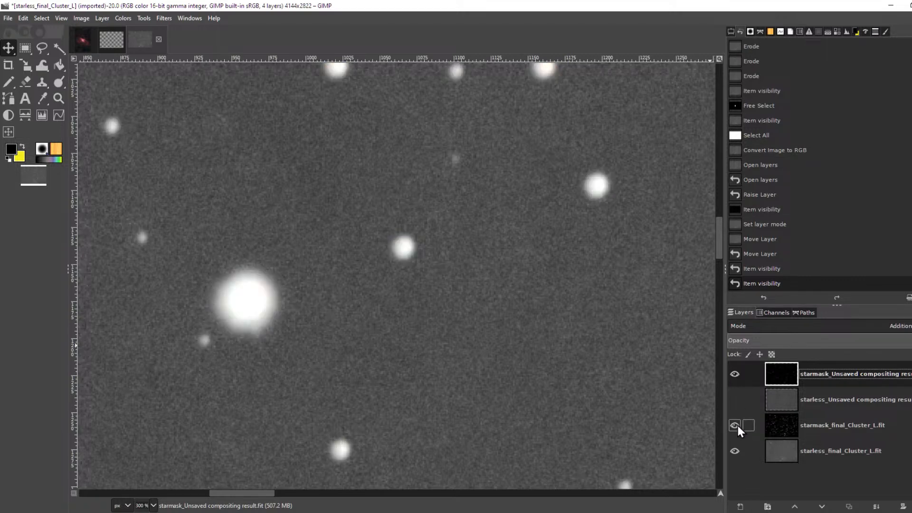
Compare the stars with and without the starmask_final_Cluster_L.fit layer, and inspect the star field around the neighbouring galaxies.
click(737, 425)
click(737, 424)
click(737, 421)
click(737, 422)
click(737, 423)
click(737, 421)
scroll(321, 442, down, 2)
drag(619, 346, 338, 418)
drag(623, 295, 487, 404)
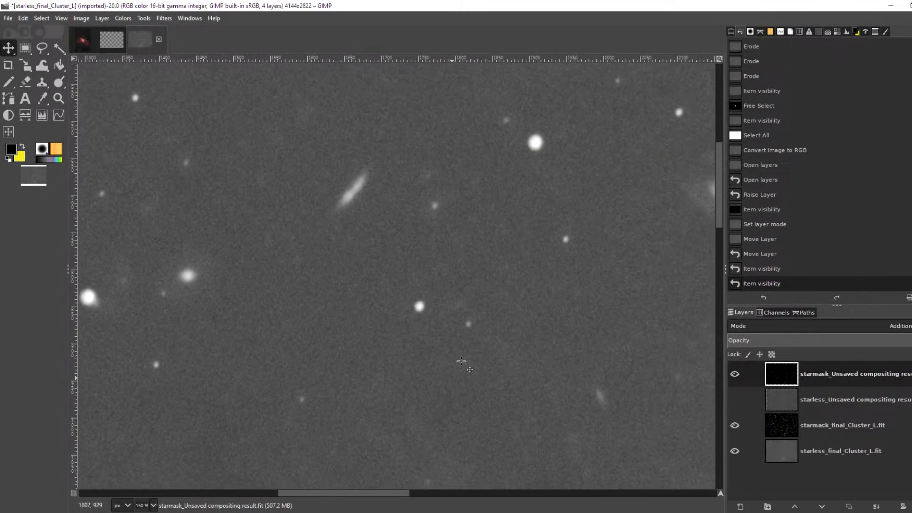
Examine an individual star up close while toggling the visibility of the RGB and luminance star mask layers.
scroll(425, 313, up, 4)
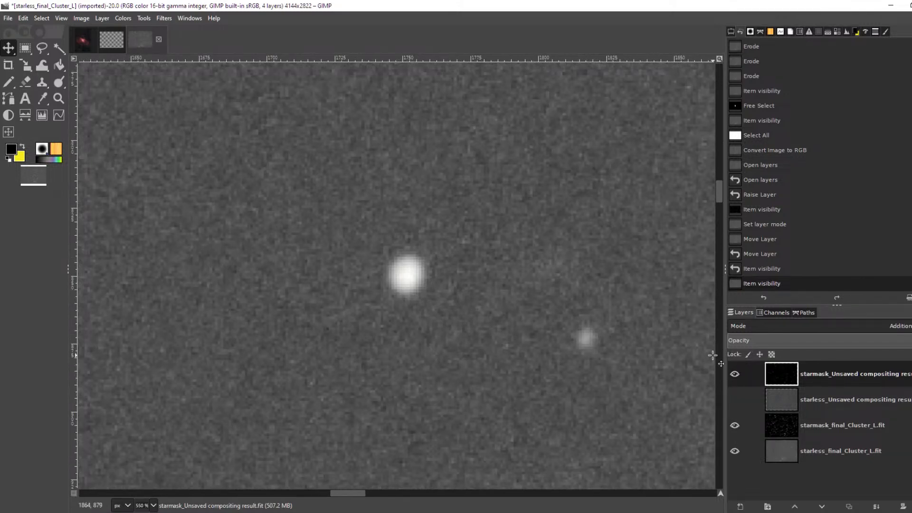
click(734, 374)
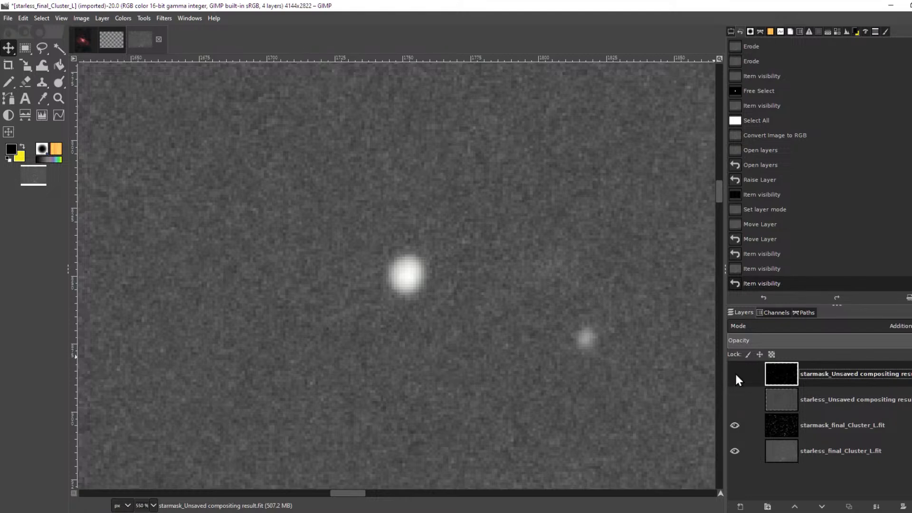
click(734, 374)
click(735, 425)
click(734, 426)
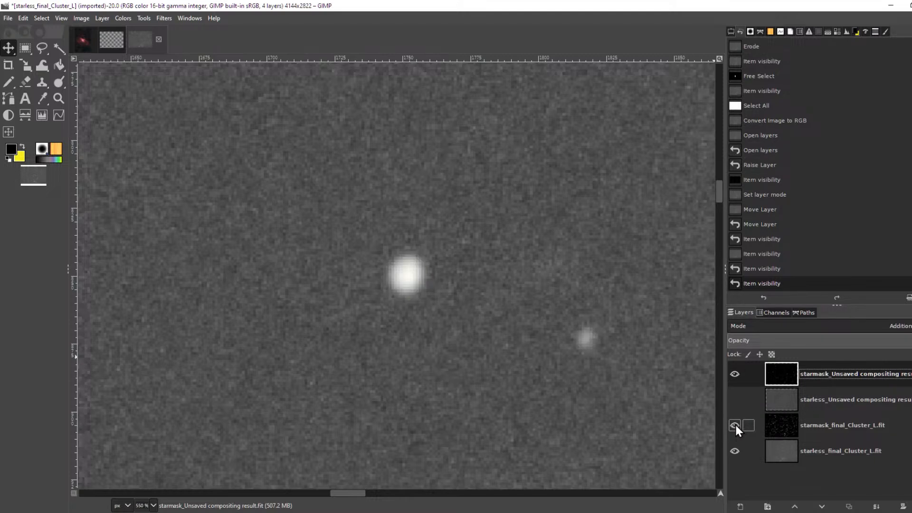
click(734, 425)
click(735, 426)
scroll(397, 289, up, 3)
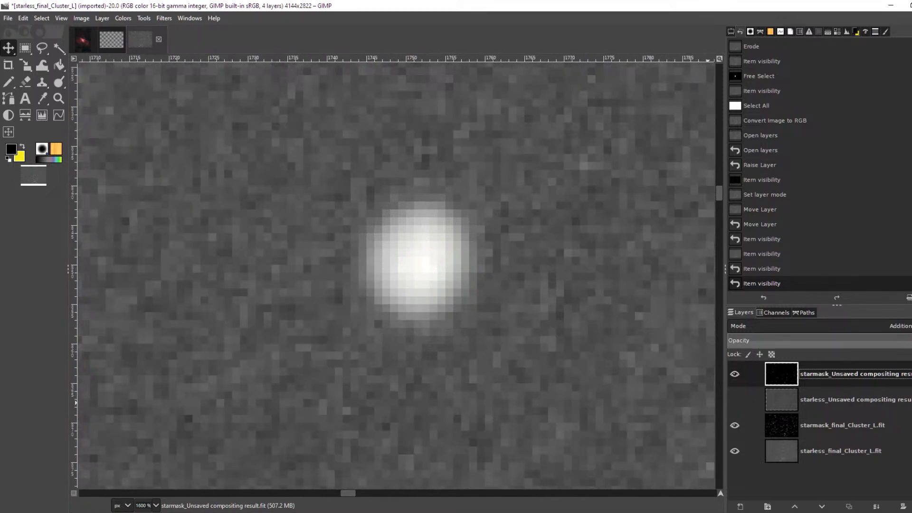
Try lower opacities on the starmask_Unsaved compositing result and starmask_final_Cluster_L.fit layers, and restore the luminance star mask to full opacity.
drag(907, 341, 902, 342)
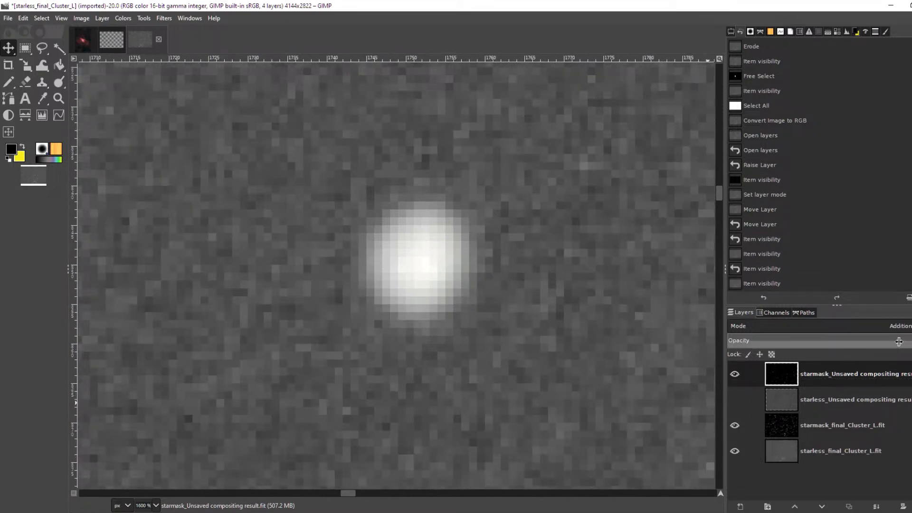
drag(821, 340, 866, 338)
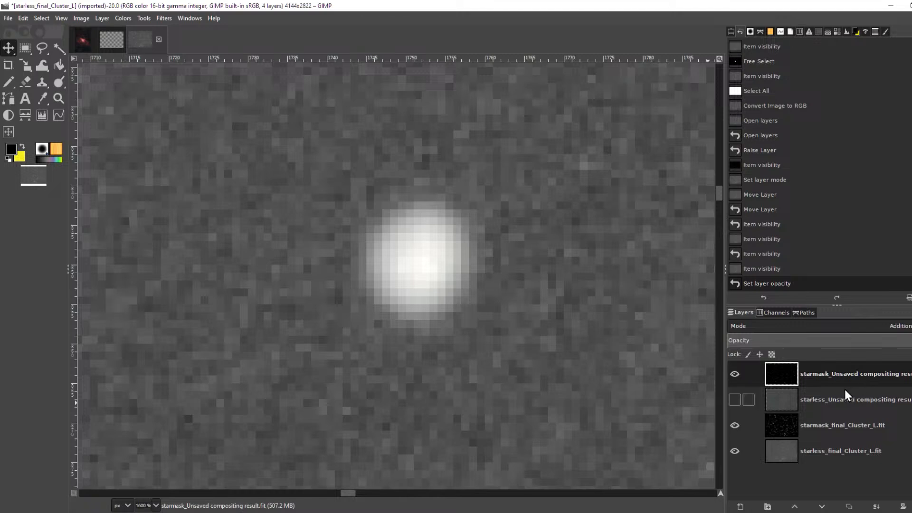
click(844, 427)
drag(890, 343, 869, 343)
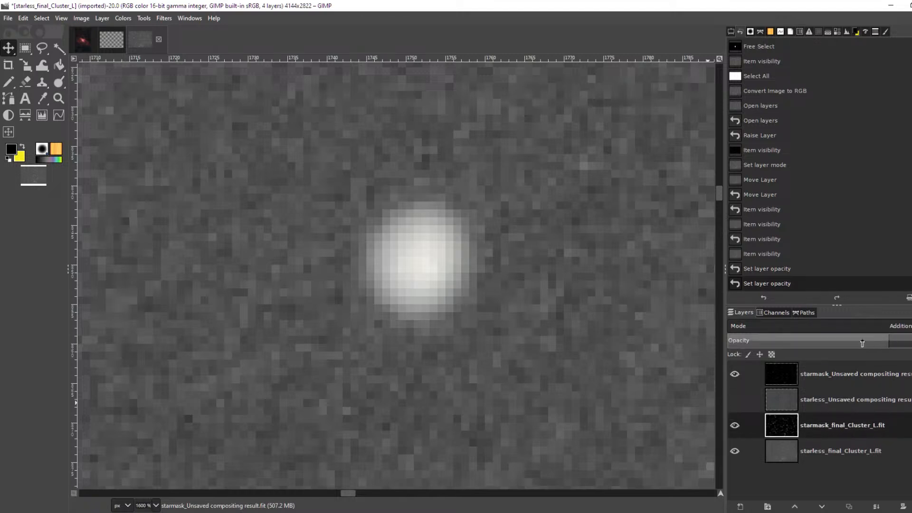
mouse_move(770, 343)
mouse_down()
mouse_move(823, 339)
mouse_move(742, 337)
mouse_move(774, 337)
mouse_up()
click(735, 373)
click(735, 374)
drag(773, 337, 911, 338)
Inspect the combined star field across the image for star colour and alignment.
scroll(589, 321, down, 5)
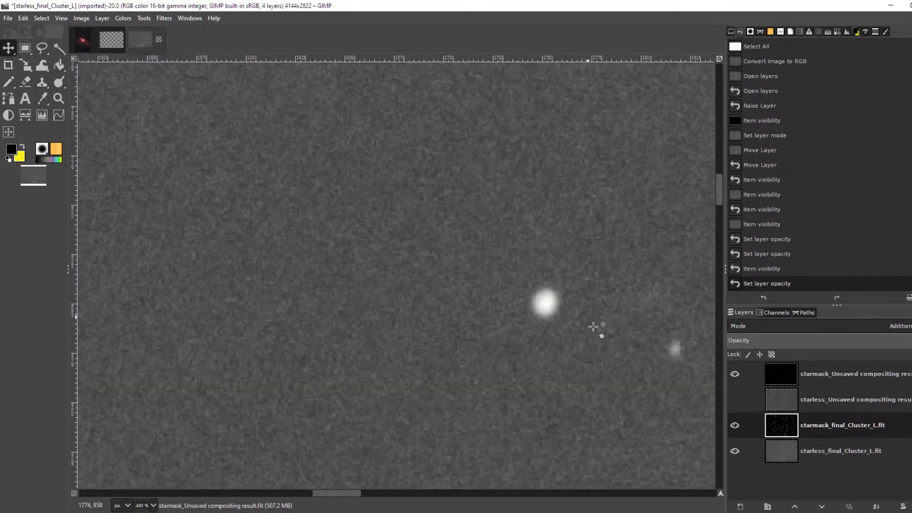
drag(613, 369, 400, 260)
scroll(523, 290, down, 3)
drag(564, 312, 623, 177)
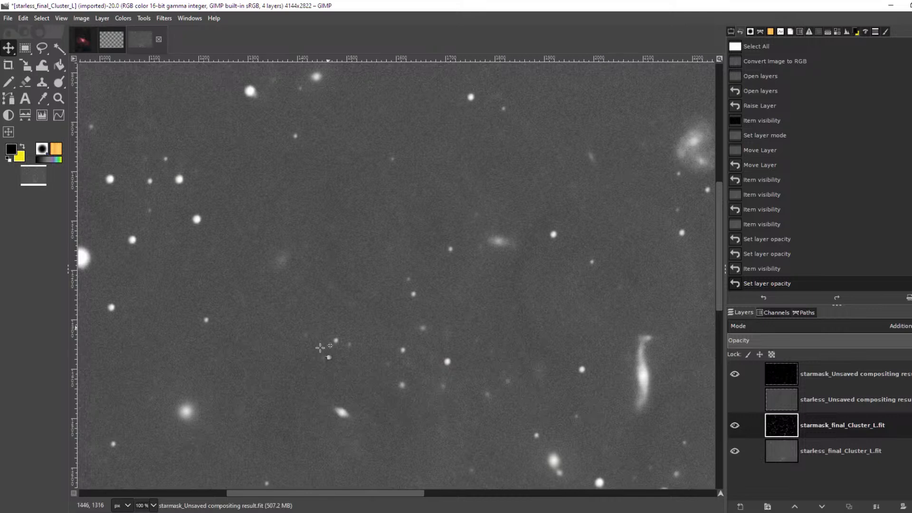
drag(318, 331, 631, 188)
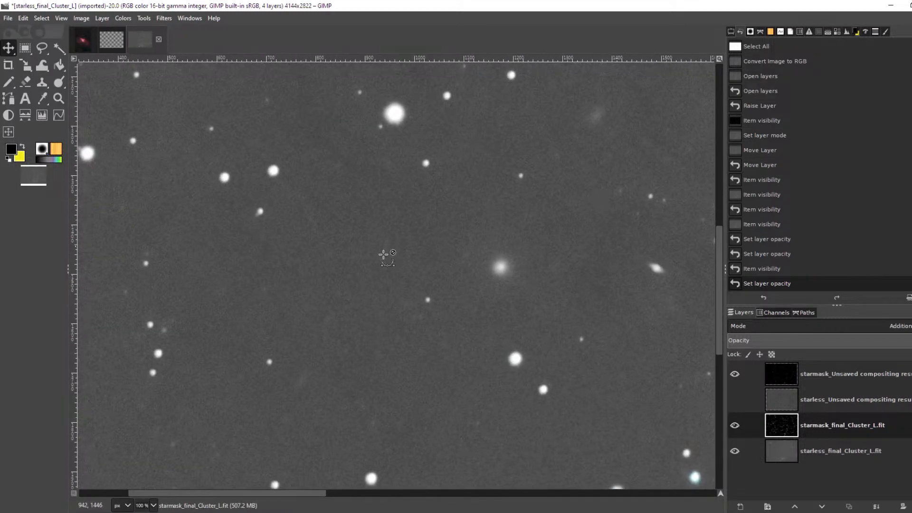
scroll(387, 274, down, 2)
drag(359, 290, 270, 355)
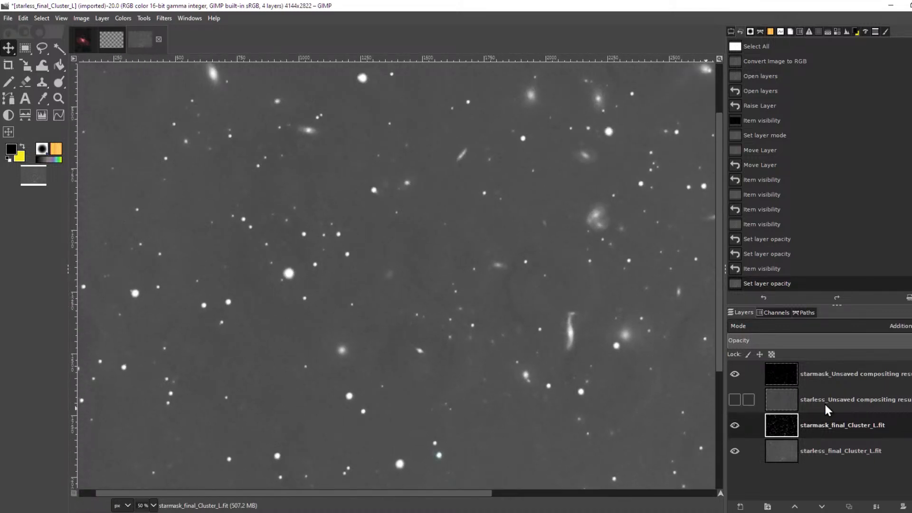
click(839, 373)
click(863, 325)
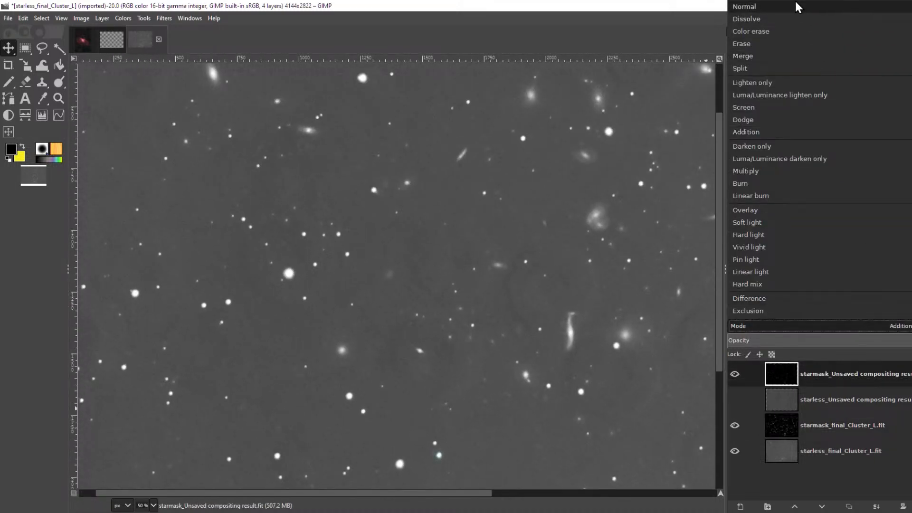
key(Escape)
Show the starless_Unsaved compositing result layer and make it active, with the image's upper-left corner in view.
scroll(386, 216, down, 2)
scroll(387, 215, down, 2)
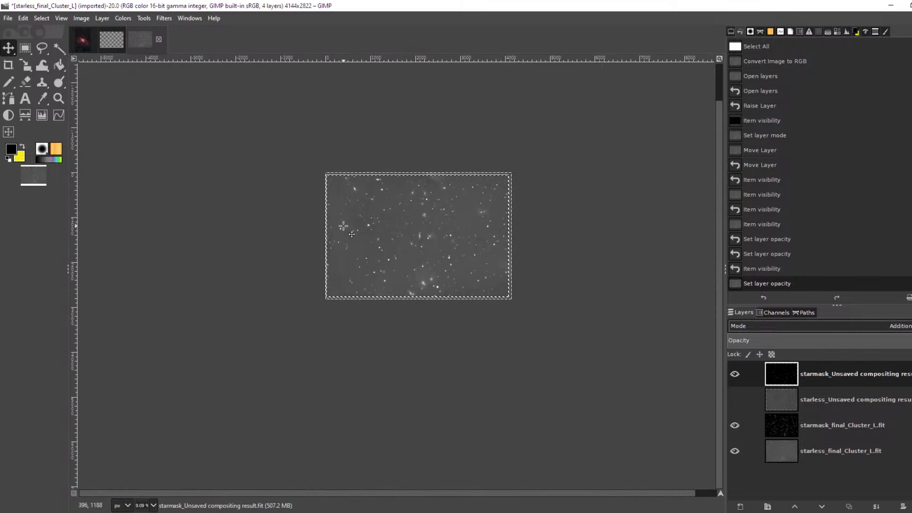
scroll(305, 106, up, 7)
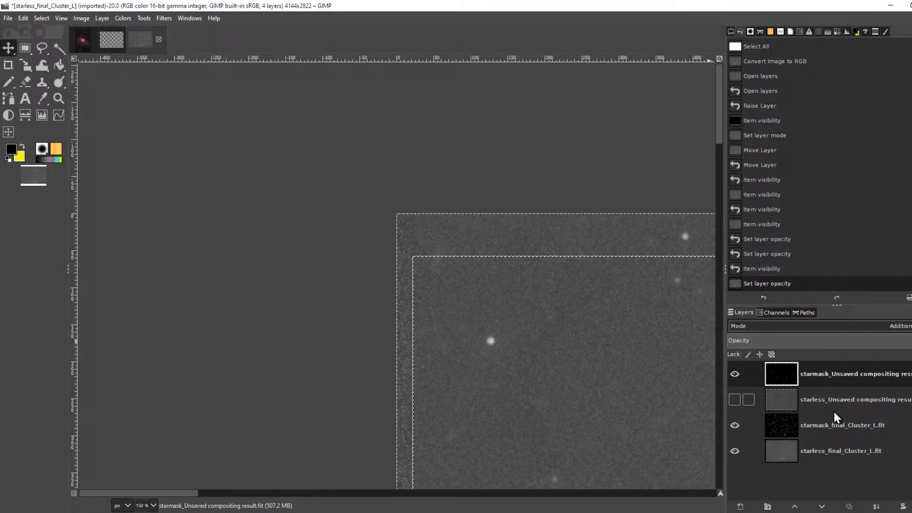
click(735, 399)
click(778, 400)
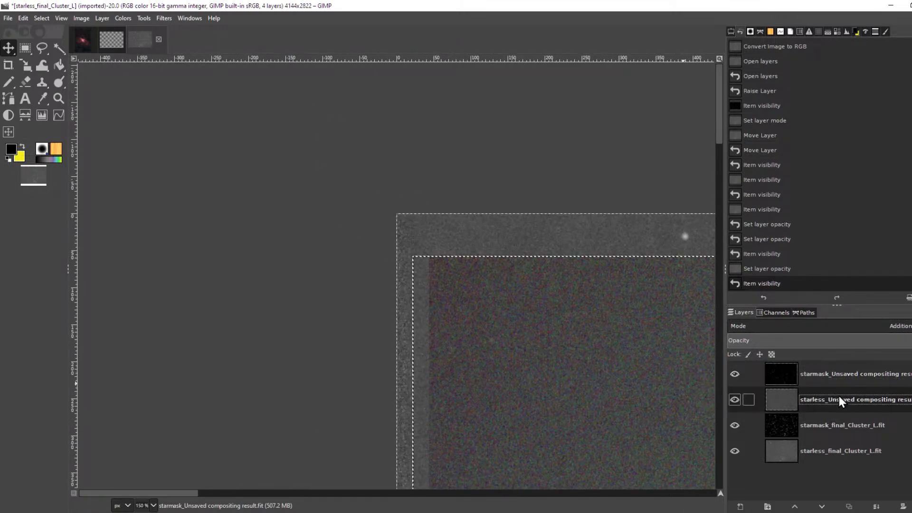
scroll(489, 308, down, 2)
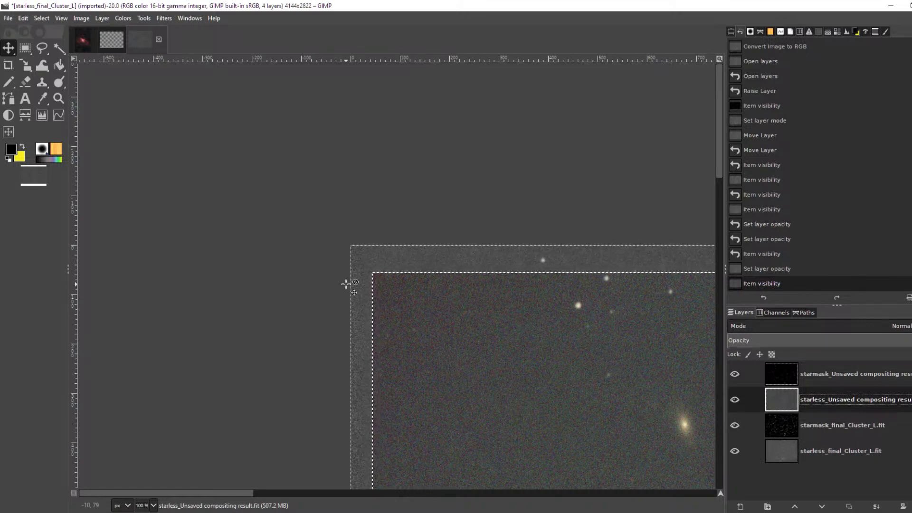
Nudge the starless_Unsaved compositing result layer upward with the Move tool until its upper edge meets the canvas edge.
scroll(338, 275, up, 3)
scroll(361, 269, up, 1)
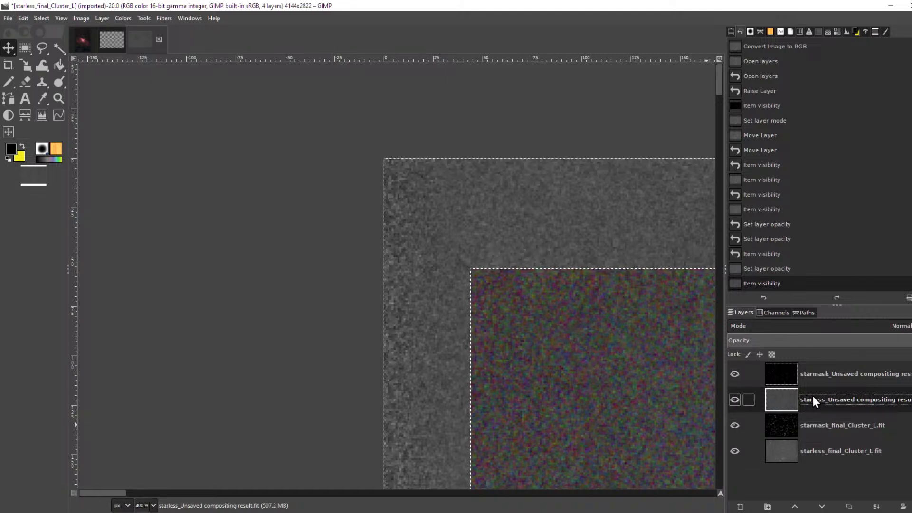
click(833, 372)
click(859, 396)
click(504, 289)
key(Up)
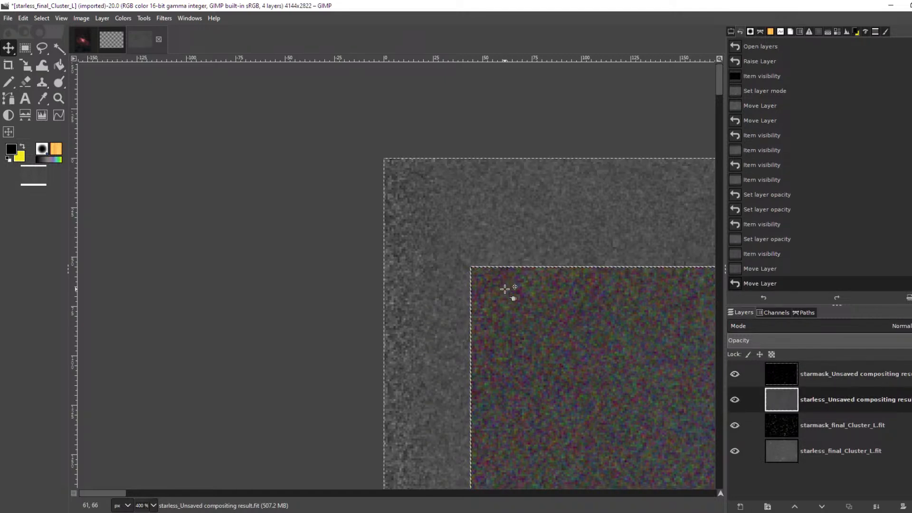
key(Up)
key(Up)
key(Up)
key(Up)
key(Up)
key(Up)
key(Up)
key(Up)
key(Up)
key(Up)
key(Up)
key(Up)
key(Up)
key(Up)
key(Up)
key(Up)
key(Up)
key(Up)
key(Up)
key(Up)
key(Up)
key(Up)
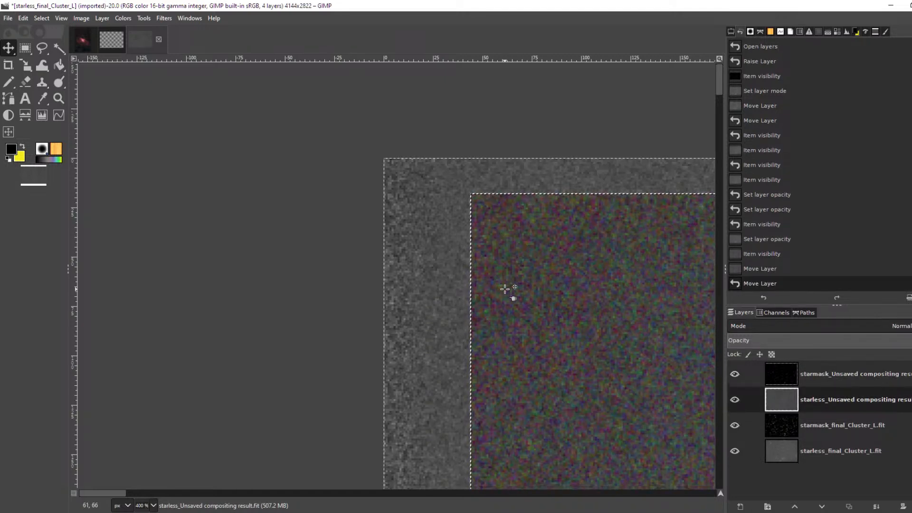
key(Up)
key(Up)
key(Up)
key(Up)
key(Up)
key(Up)
key(Up)
key(Up)
key(Up)
key(Up)
key(Up)
key(Up)
key(Up)
key(Up)
key(Up)
key(Up)
key(Up)
key(Up)
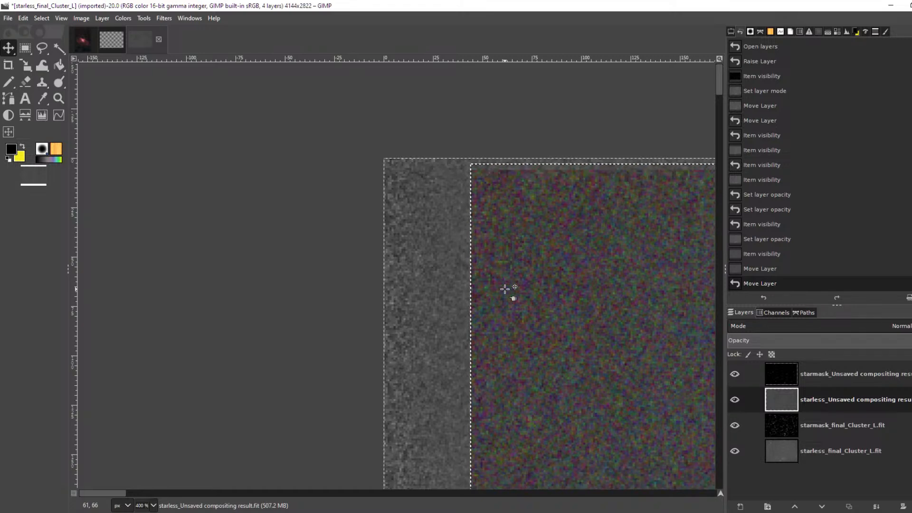
scroll(456, 129, up, 1)
scroll(532, 136, up, 4)
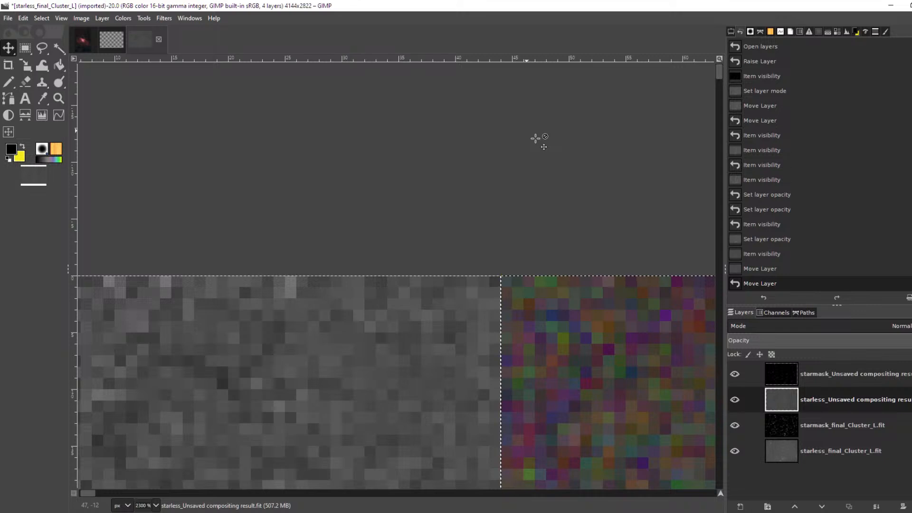
key(Down)
Nudge the starless_Unsaved compositing result layer left, correcting any overshoot, until its left edge meets the canvas edge.
key(Left)
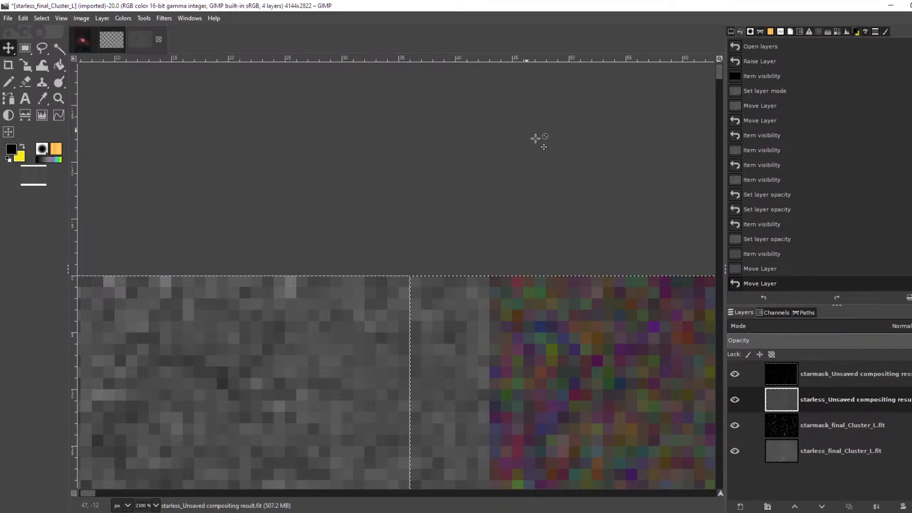
scroll(423, 231, down, 3)
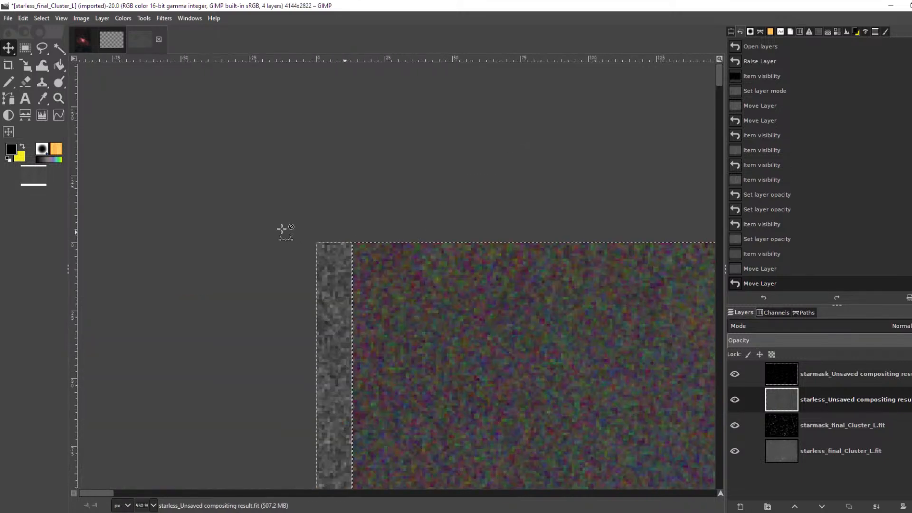
scroll(345, 203, up, 3)
key(shift+F10)
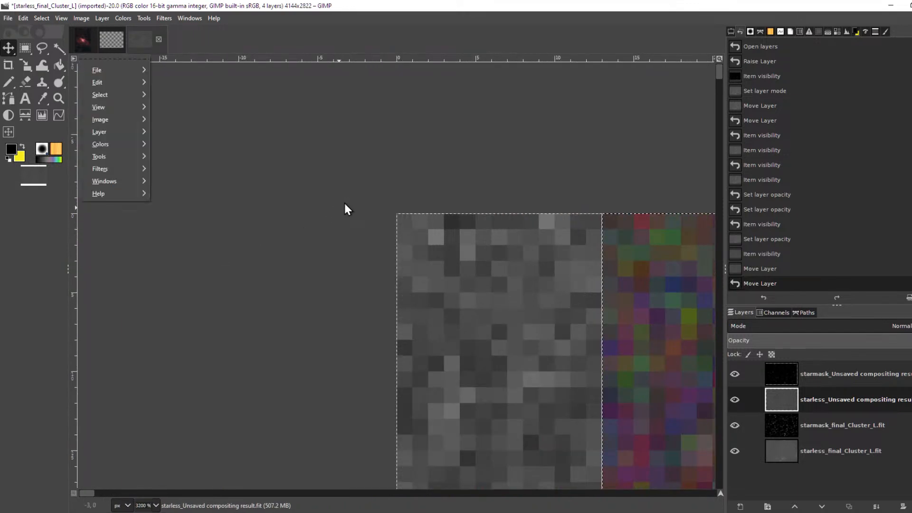
click(846, 403)
key(Left)
key(Left)
key(Left)
key(Left)
key(Left)
key(Left)
key(Left)
key(Left)
key(Left)
key(Left)
key(Left)
key(Left)
key(Left)
key(Left)
key(Left)
key(Left)
key(Left)
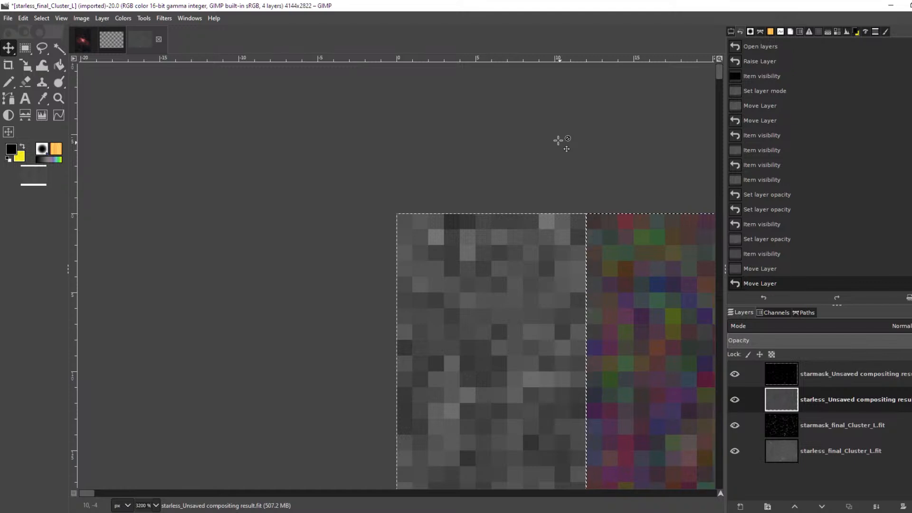
key(Right)
key(Right)
key(Right)
key(Right)
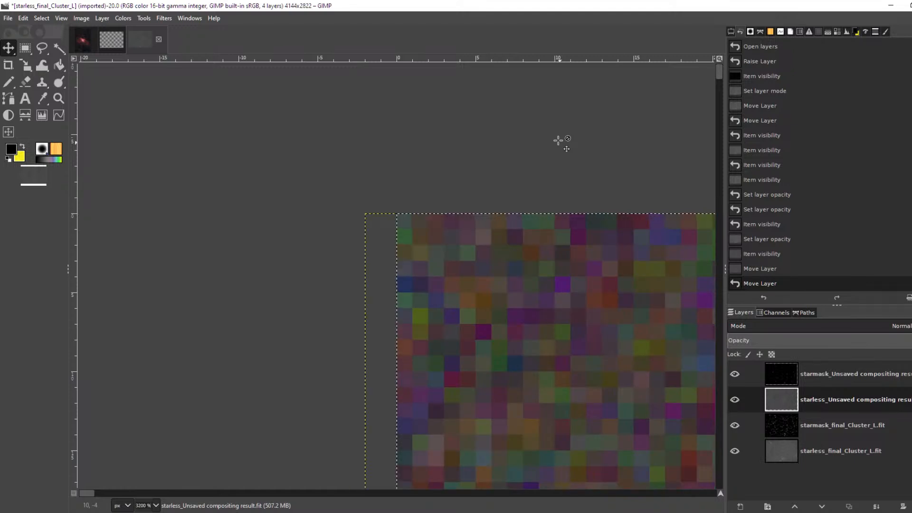
Set the starmask_Unsaved compositing result layer's blend mode to Normal.
scroll(545, 417, down, 12)
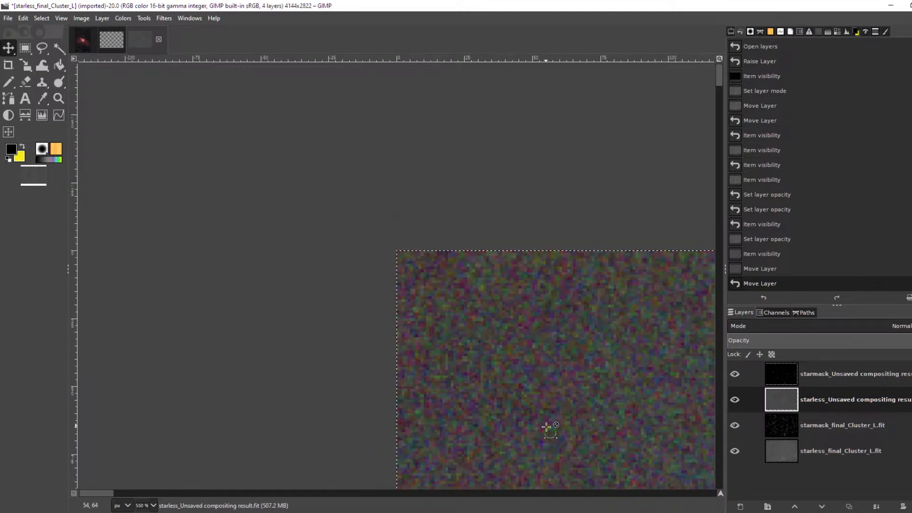
scroll(547, 429, down, 2)
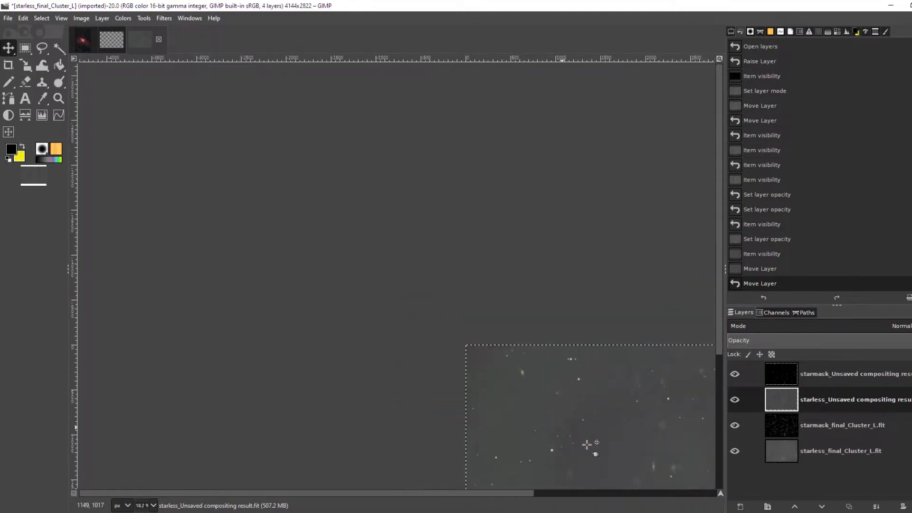
scroll(590, 456, up, 2)
drag(627, 439, 404, 292)
scroll(480, 363, up, 4)
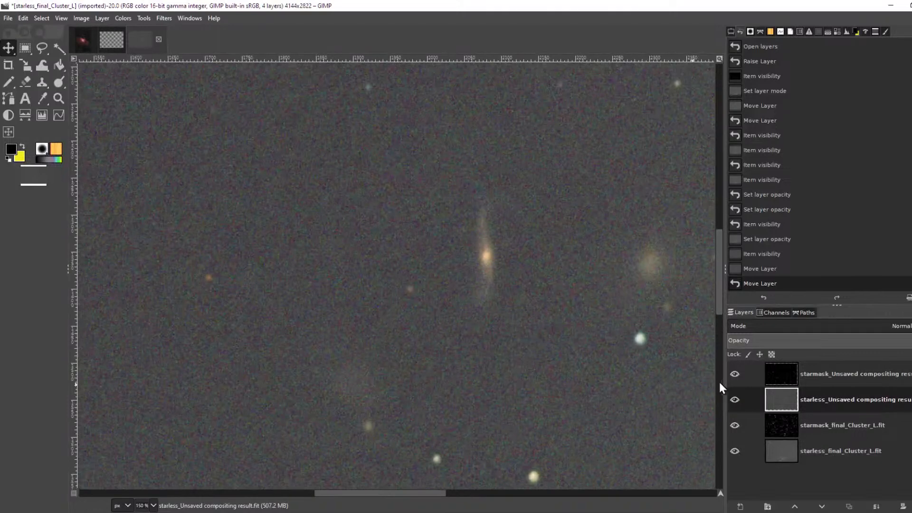
click(817, 376)
click(808, 326)
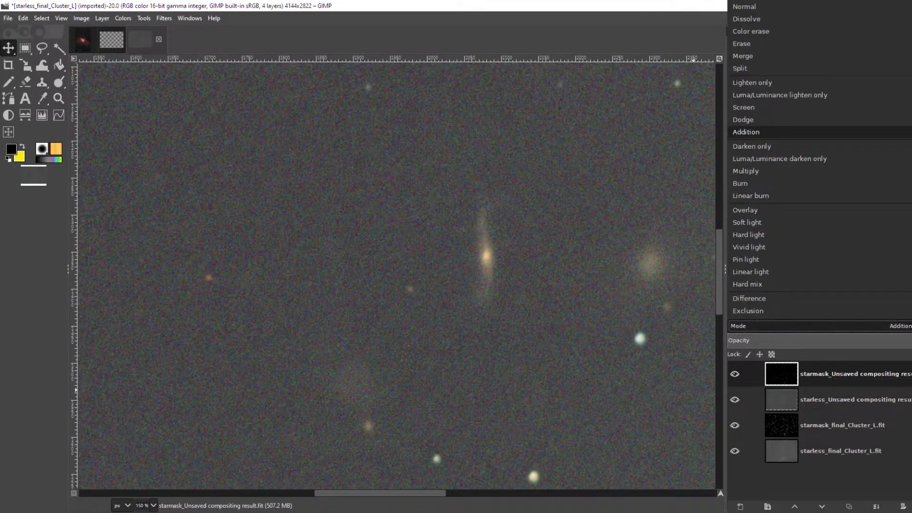
click(805, 10)
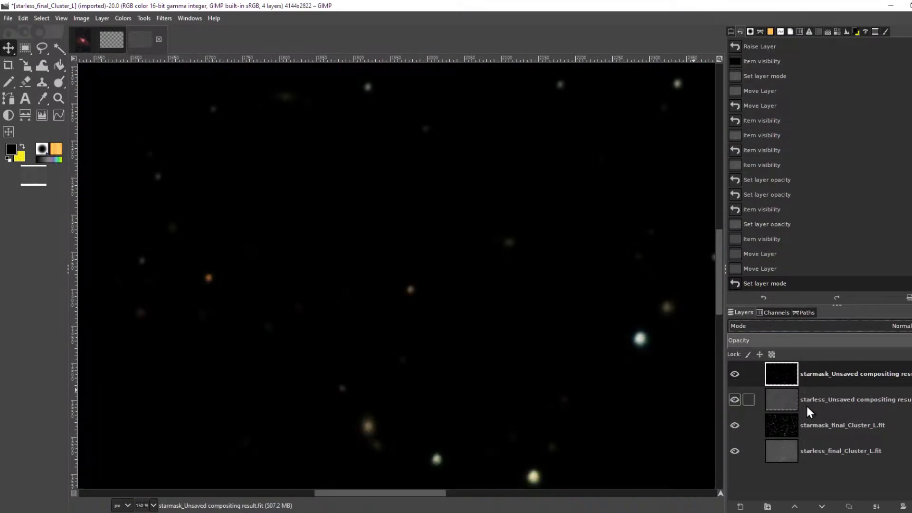
Hide both star mask layers and compare the starless RGB layer's galaxy positions with the luminance layer by toggling its visibility.
click(810, 405)
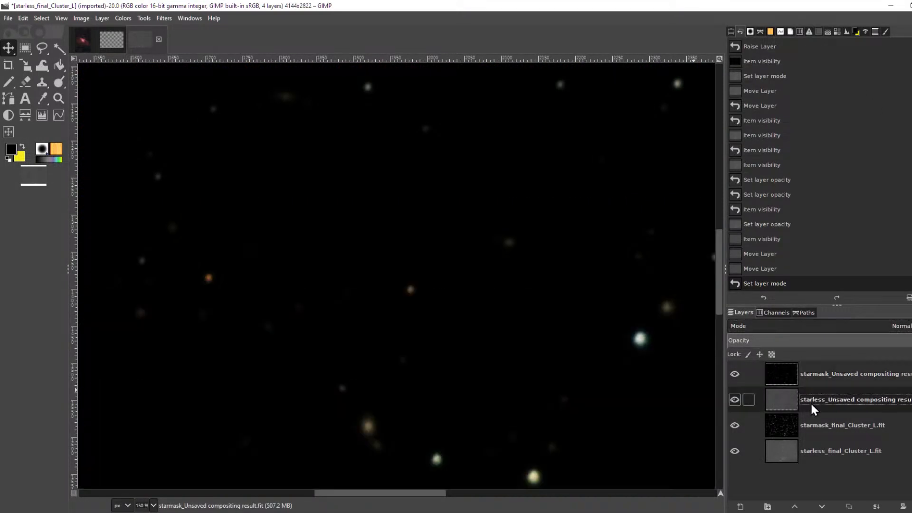
click(735, 375)
click(735, 426)
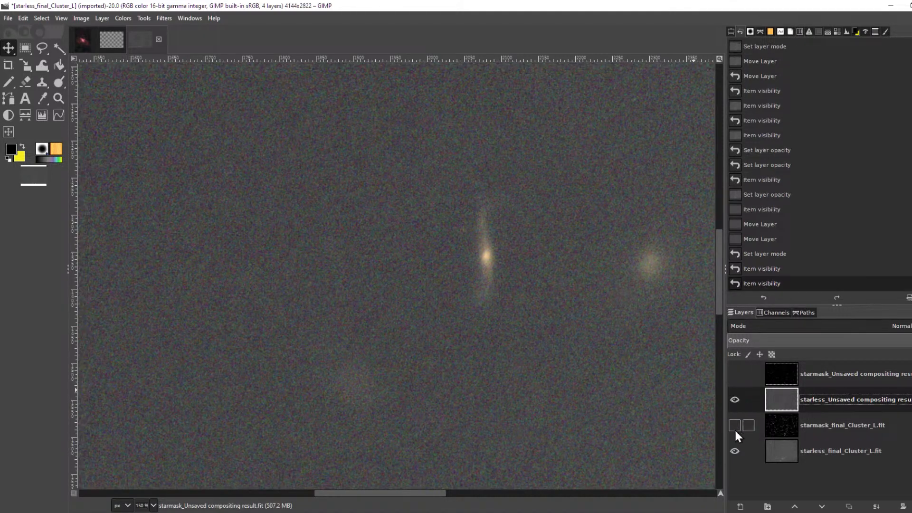
click(737, 401)
click(737, 402)
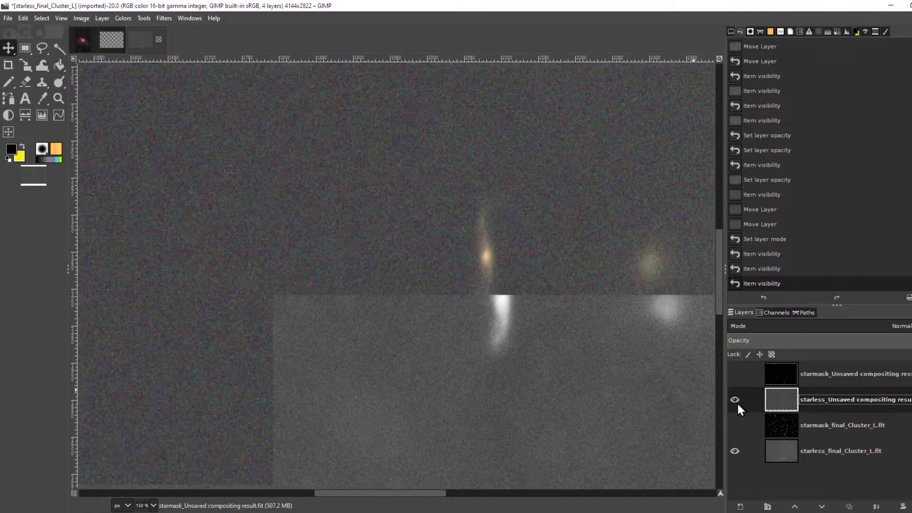
Hide the starless_Unsaved compositing result layer and examine the galaxies and outer edges of the starless luminance layer.
click(737, 402)
ctrl+scroll(589, 319, down, 4)
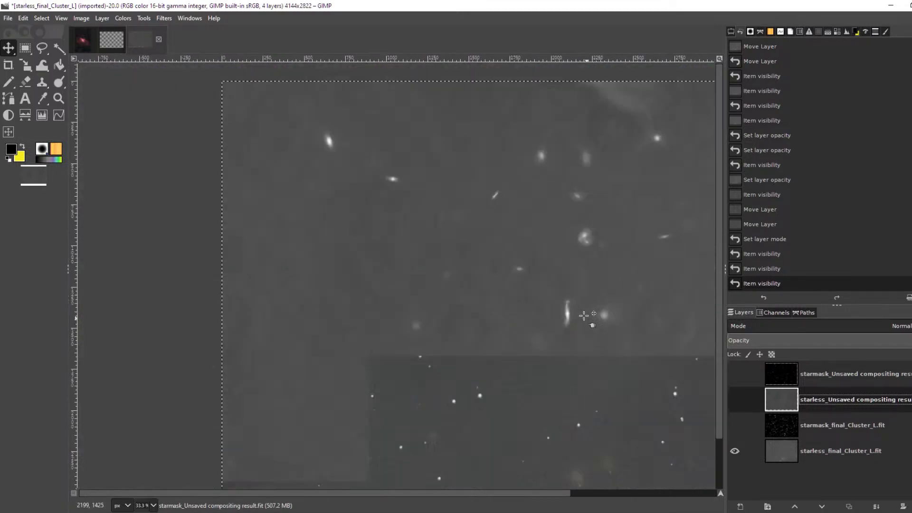
ctrl+scroll(584, 316, down, 1)
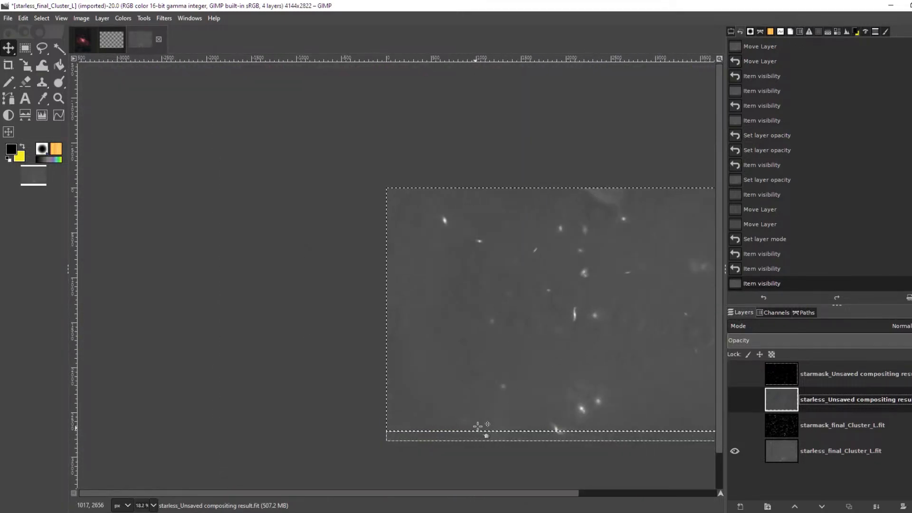
ctrl+scroll(524, 386, up, 1)
ctrl+scroll(525, 385, up, 1)
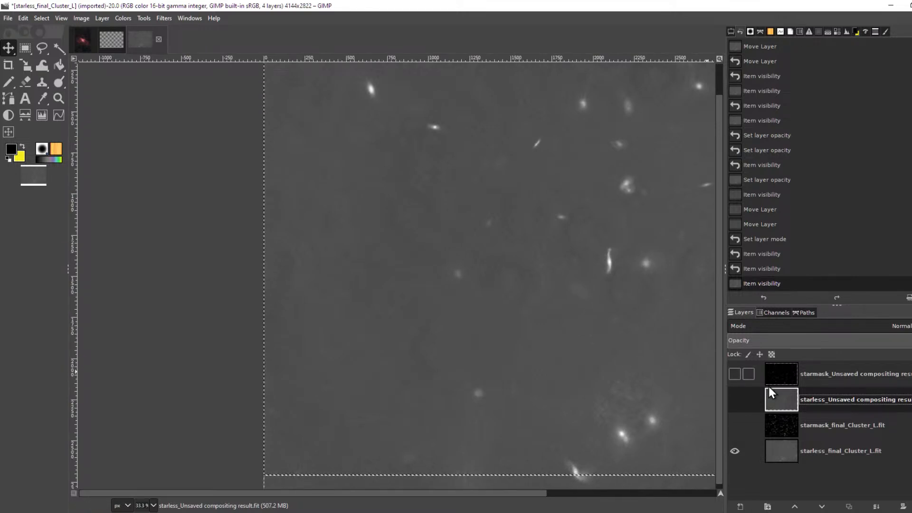
Make the two star mask layers and the starless_Unsaved compositing result layer visible again.
click(813, 375)
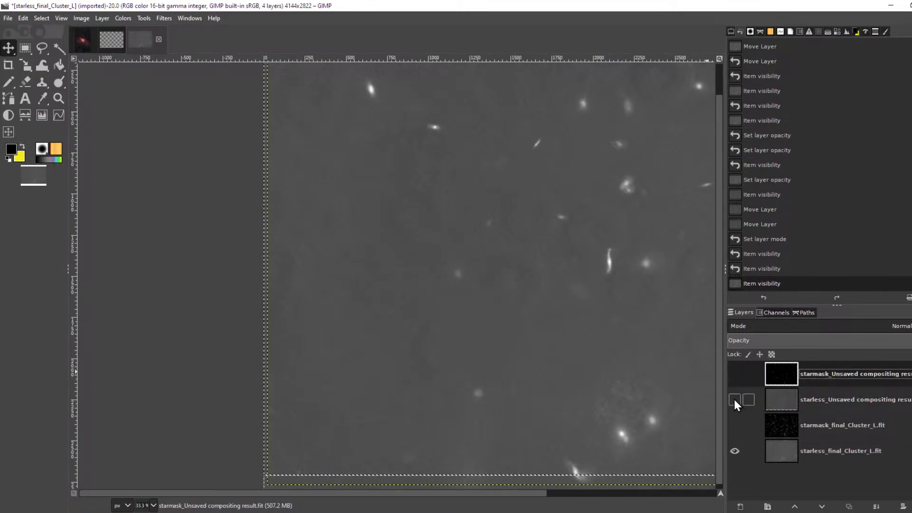
click(735, 425)
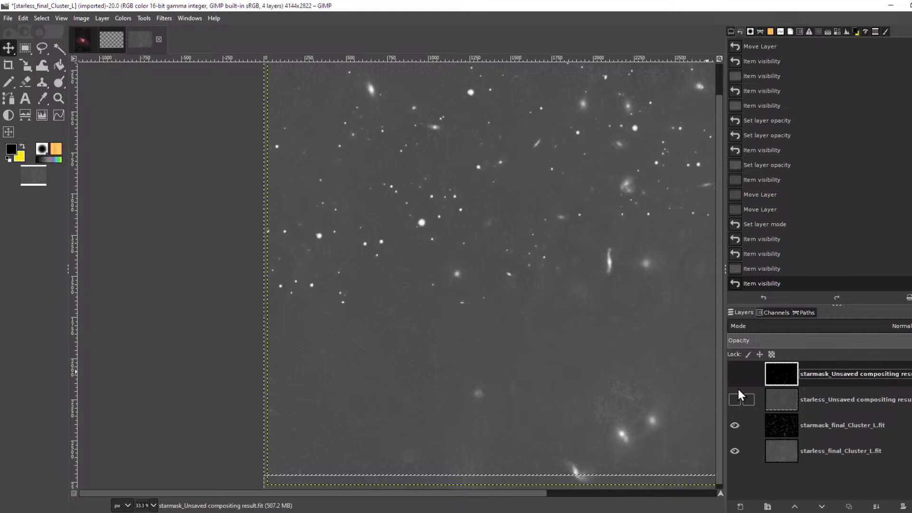
click(734, 374)
click(817, 397)
click(735, 399)
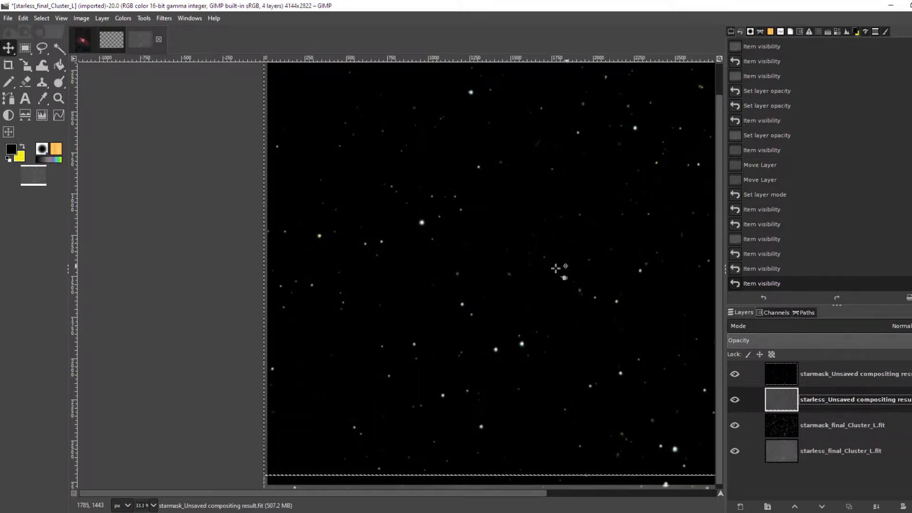
Move the starless_Unsaved compositing result layer down and right so its upper-left corner meets the RGB star mask layer's corner.
scroll(493, 303, down, 3)
scroll(675, 306, up, 4)
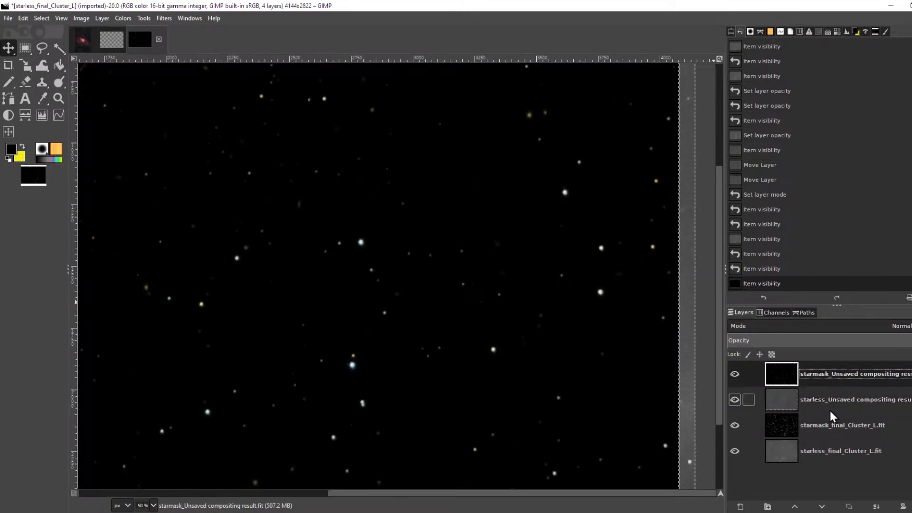
scroll(612, 339, down, 3)
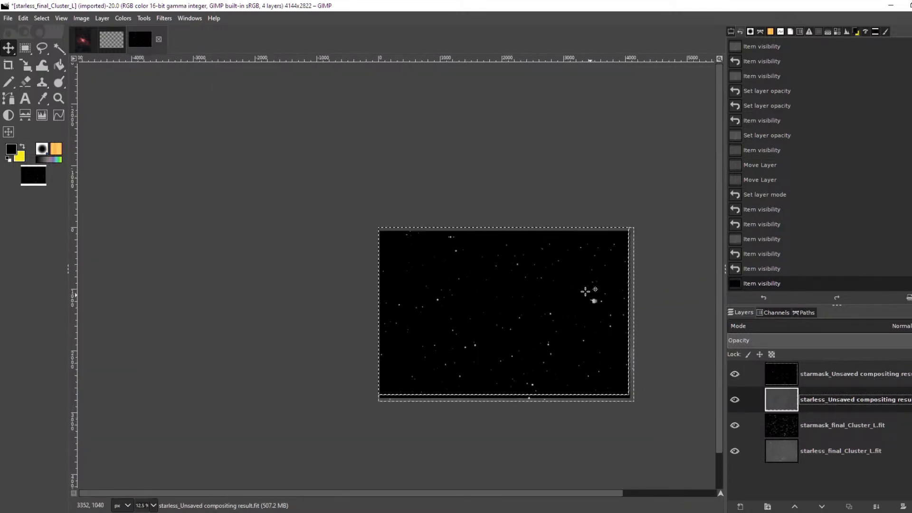
scroll(413, 266, up, 6)
scroll(422, 273, up, 1)
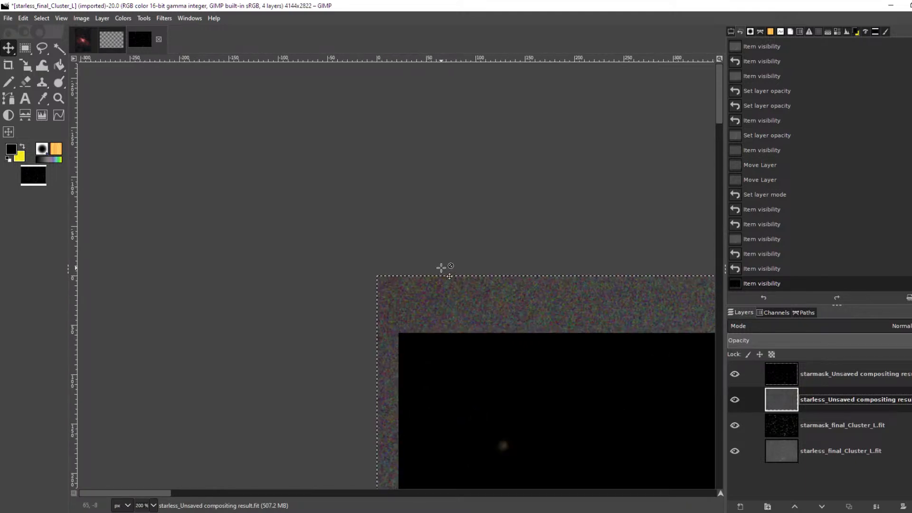
key(Page_Down)
key(Page_Down)
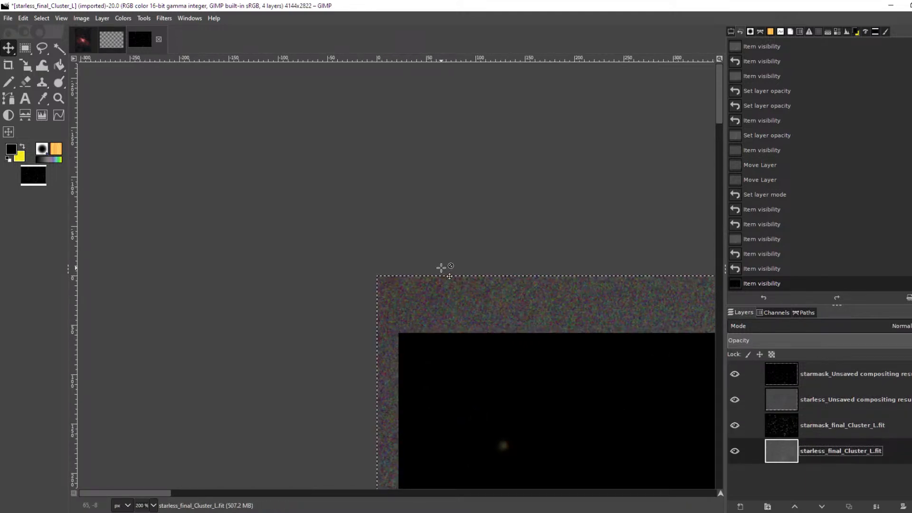
click(819, 404)
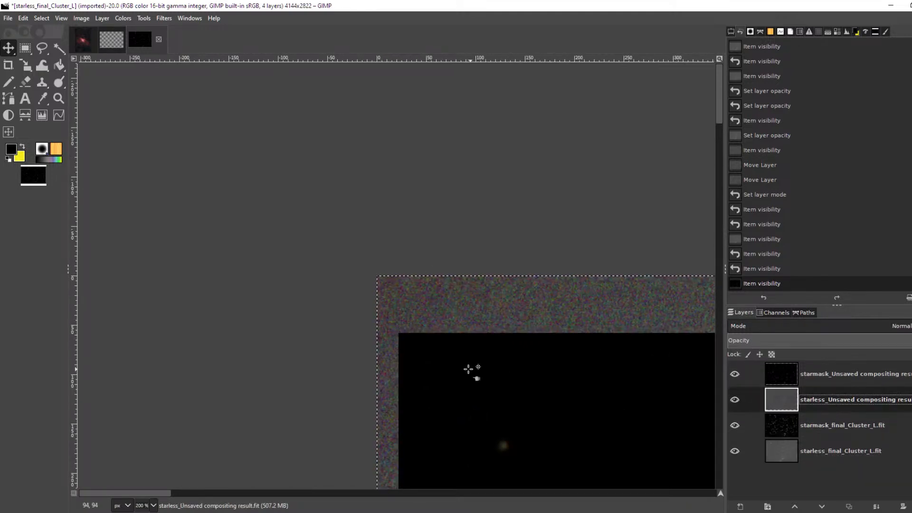
drag(501, 350, 492, 376)
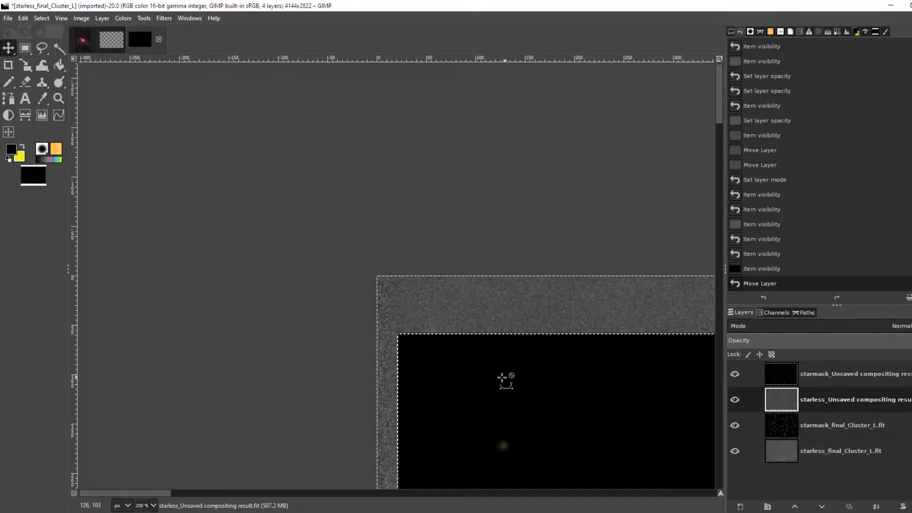
Inspect the upper-left corner alignment of the two RGB layers at pixel level, comparing the undo history states before and after the layer move.
scroll(506, 380, down, 8)
click(739, 374)
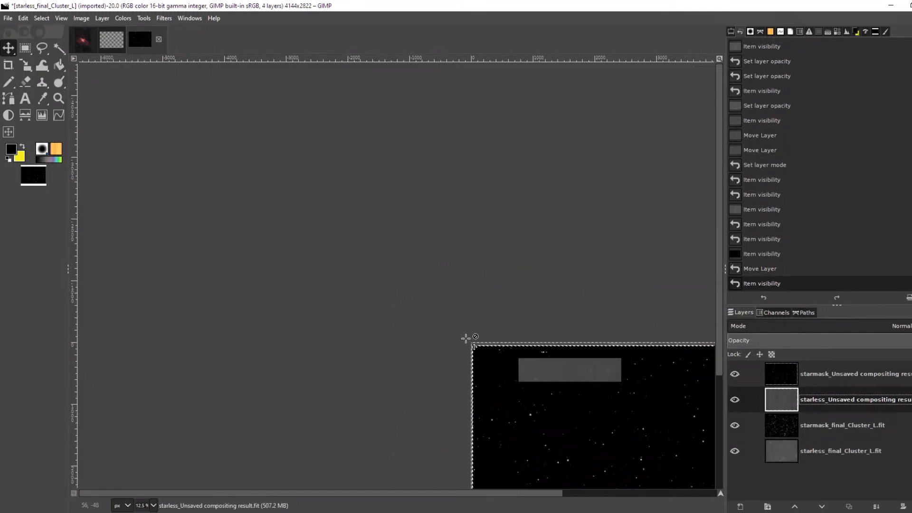
scroll(467, 338, up, 14)
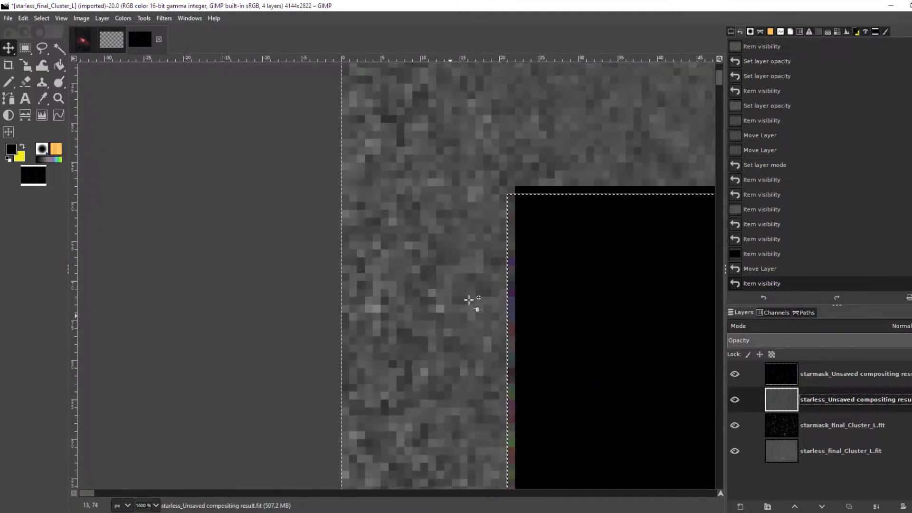
scroll(524, 210, up, 2)
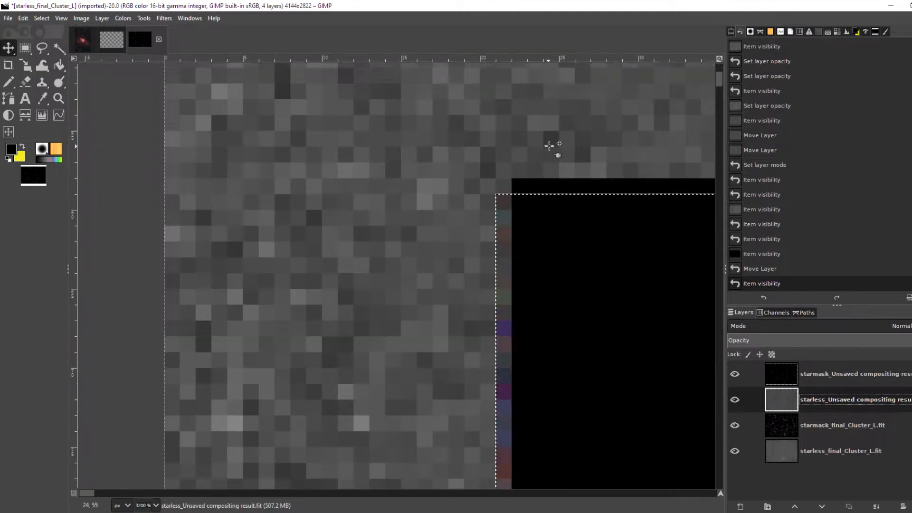
key(Page_Up)
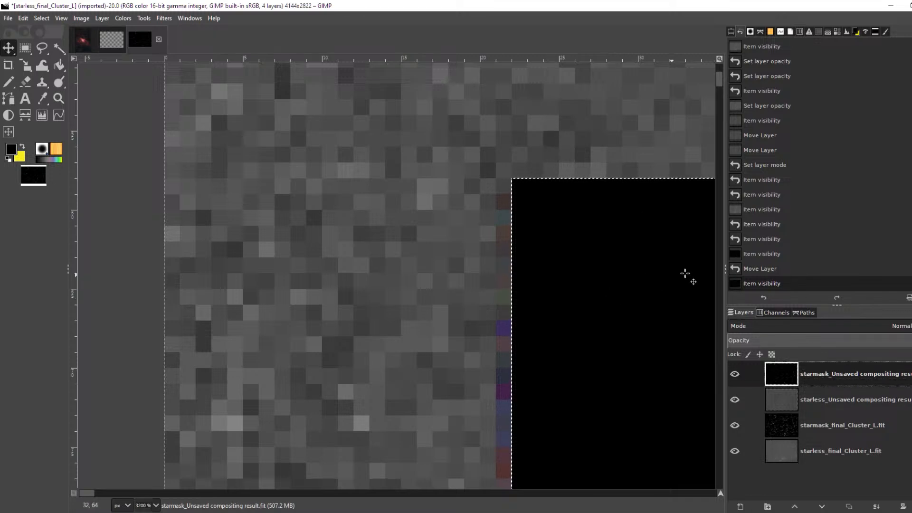
click(777, 257)
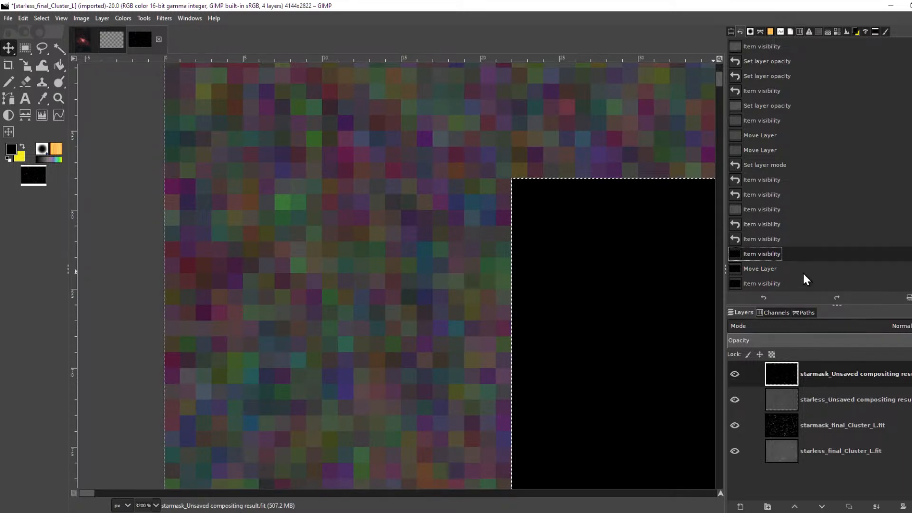
click(825, 407)
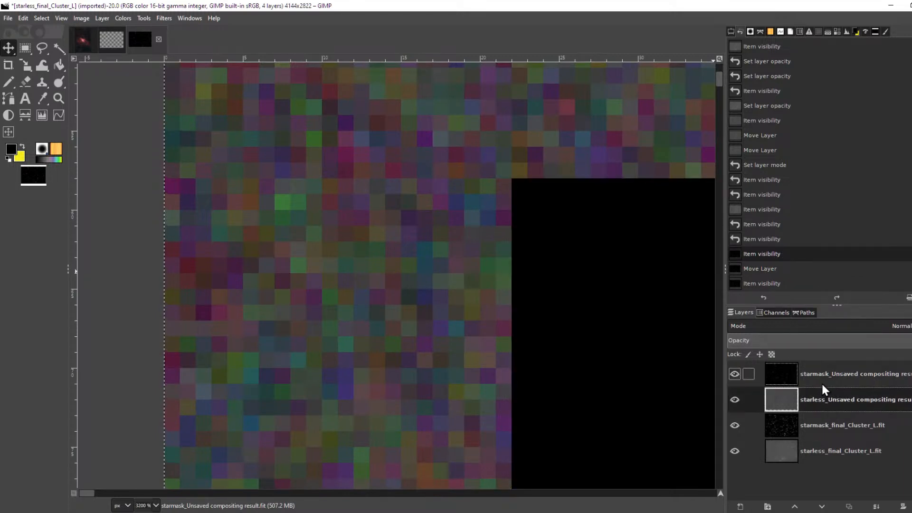
click(810, 375)
click(788, 269)
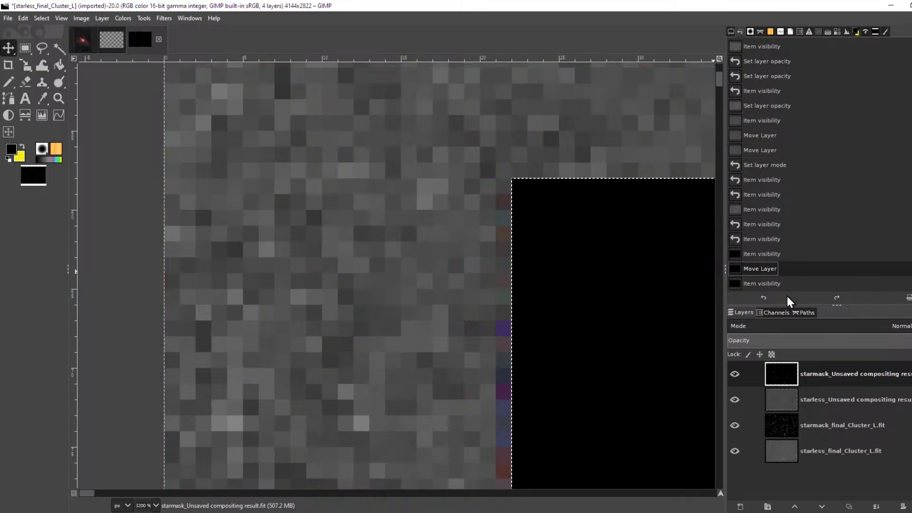
Nudge the starless_Unsaved compositing result layer one pixel up and one pixel right to match the RGB star mask layer's corner exactly.
click(821, 401)
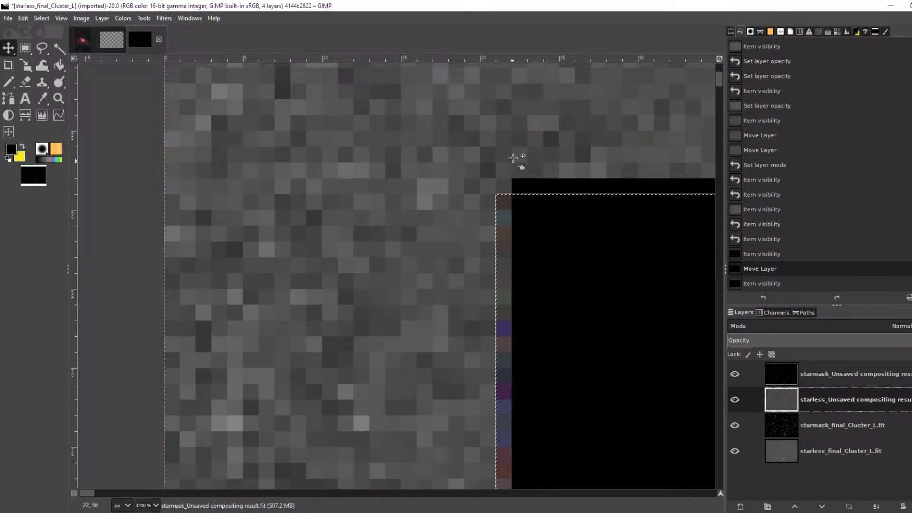
key(Up)
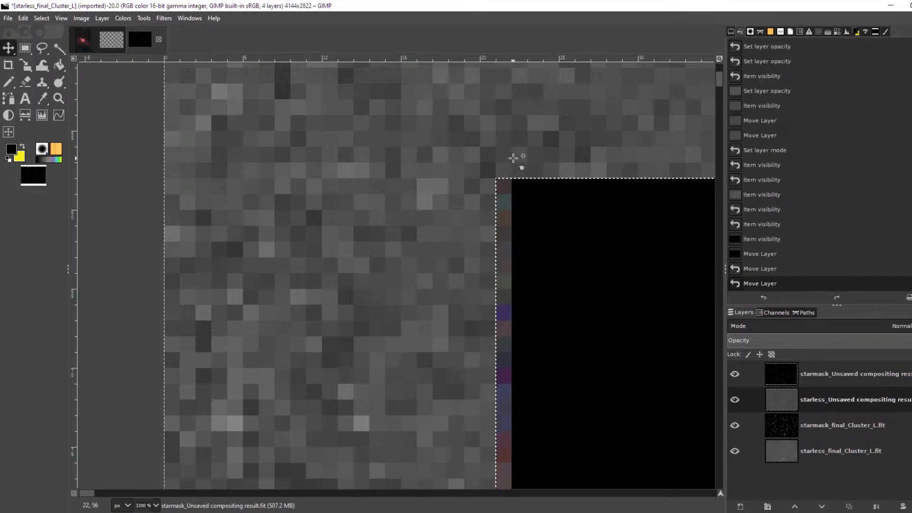
key(Right)
Hide the starless RGB layer and compare a star's position with the luminance star mask by toggling the RGB star mask's visibility.
scroll(546, 209, down, 2)
drag(609, 297, 304, 135)
scroll(431, 181, down, 4)
drag(594, 261, 398, 135)
click(736, 374)
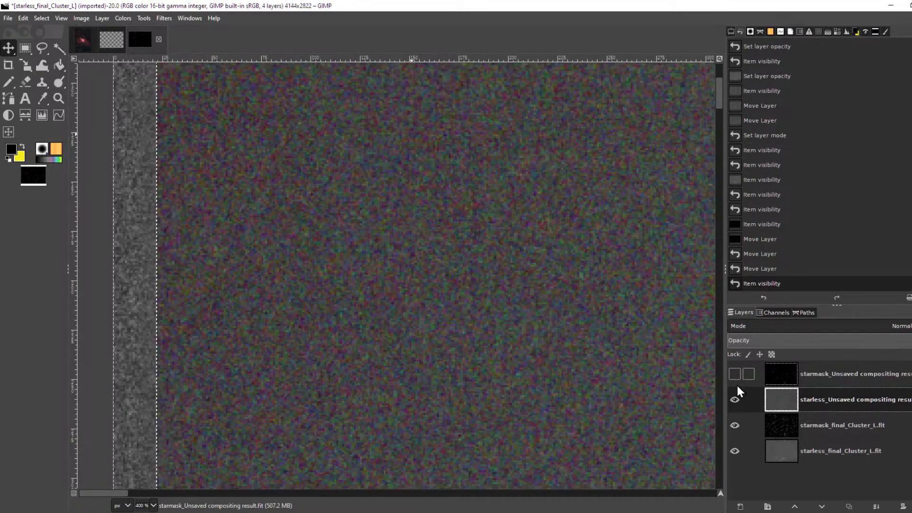
click(736, 400)
click(736, 373)
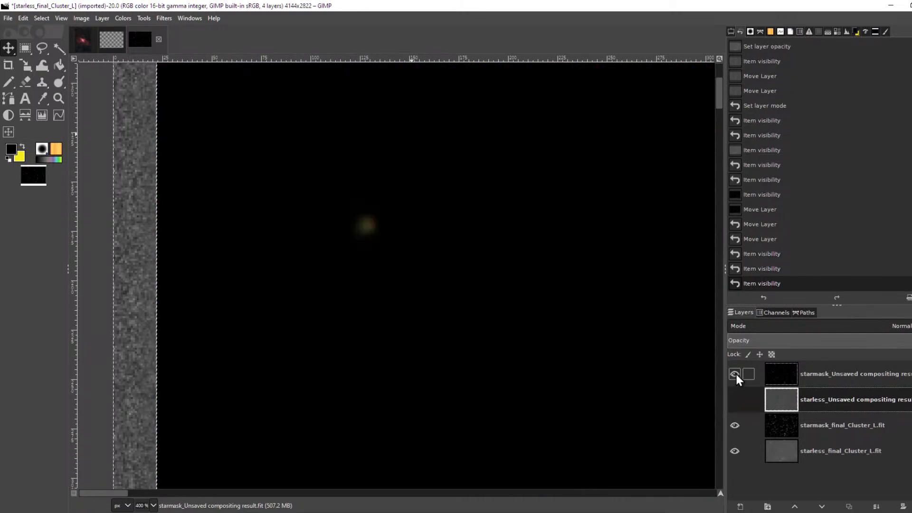
click(735, 372)
click(735, 372)
click(735, 372)
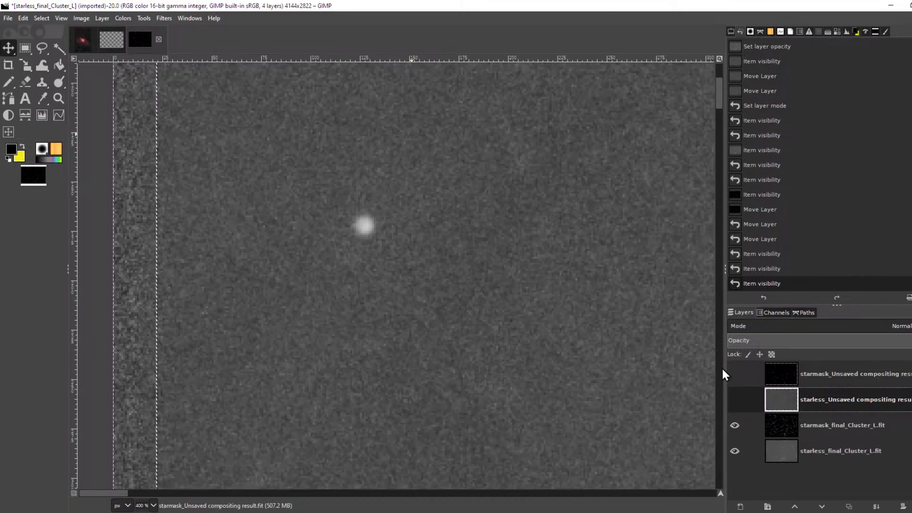
Hide the luminance star mask and compare a bright elongated galaxy's position by toggling the starless RGB layer over the luminance layer.
drag(645, 350, 407, 179)
drag(584, 292, 317, 217)
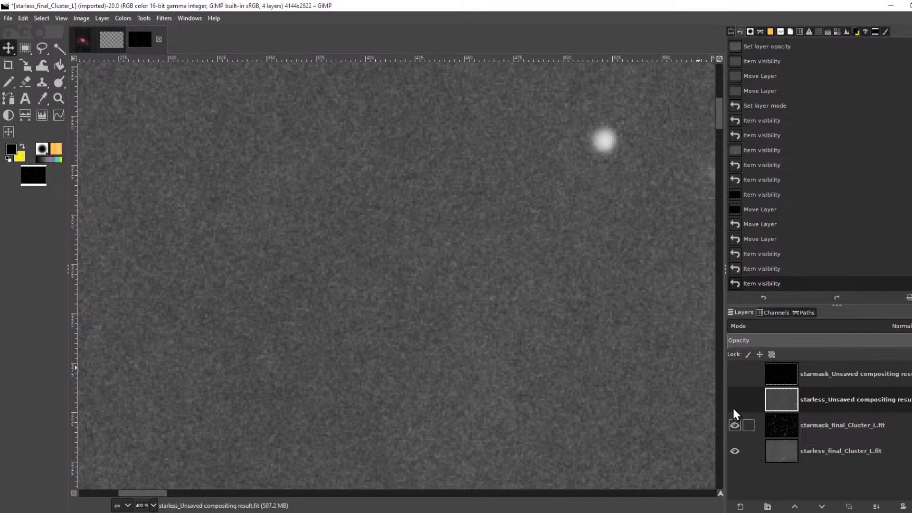
click(734, 425)
drag(647, 367, 248, 268)
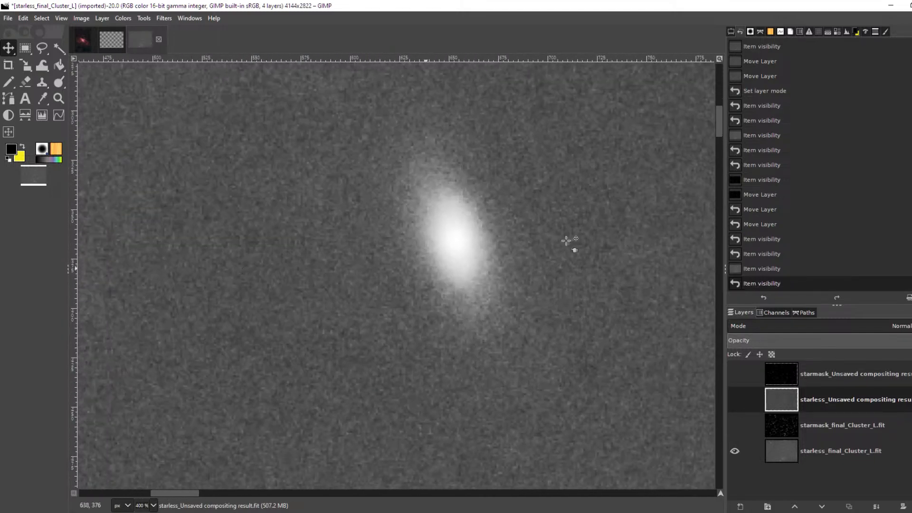
click(735, 400)
click(735, 400)
click(735, 400)
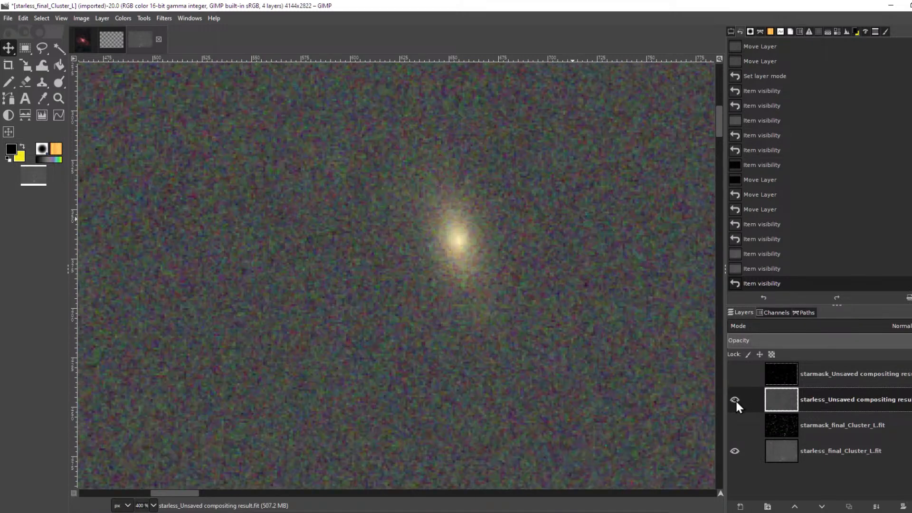
click(735, 400)
click(735, 400)
Show the starmask_Unsaved compositing result layer and move starmask_final_Cluster_L.fit below starless_final_Cluster_L.fit in the layer stack.
scroll(589, 317, down, 3)
scroll(587, 315, down, 10)
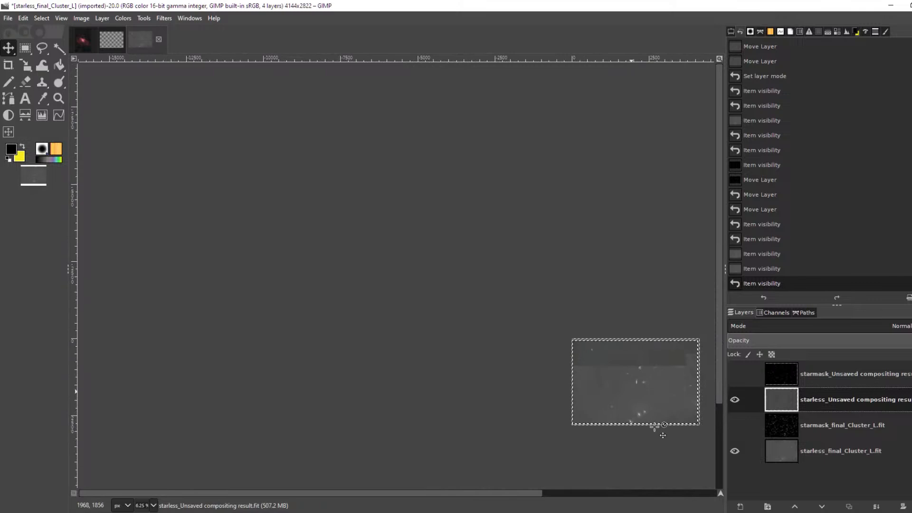
scroll(638, 383, up, 5)
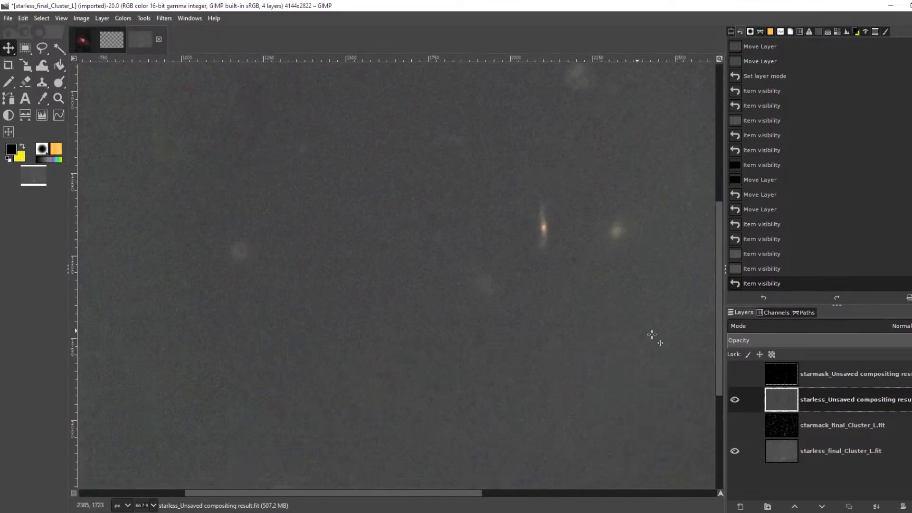
click(819, 430)
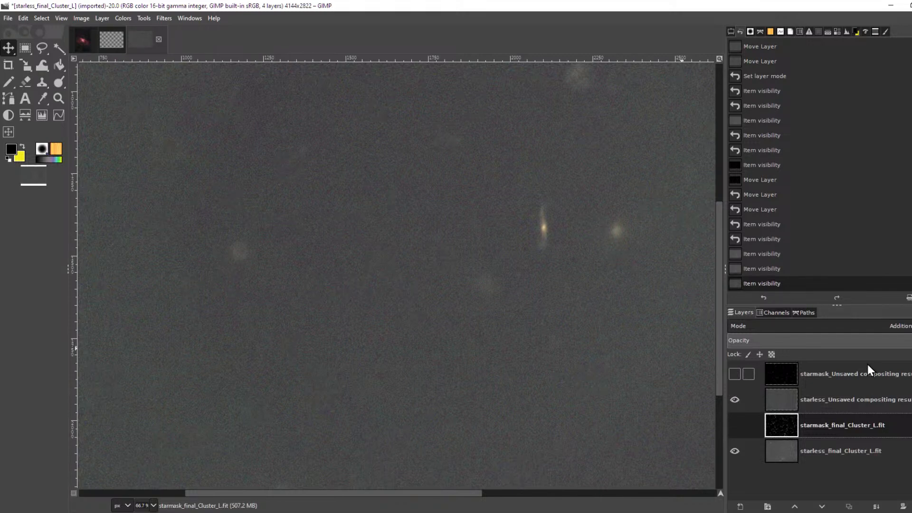
click(873, 375)
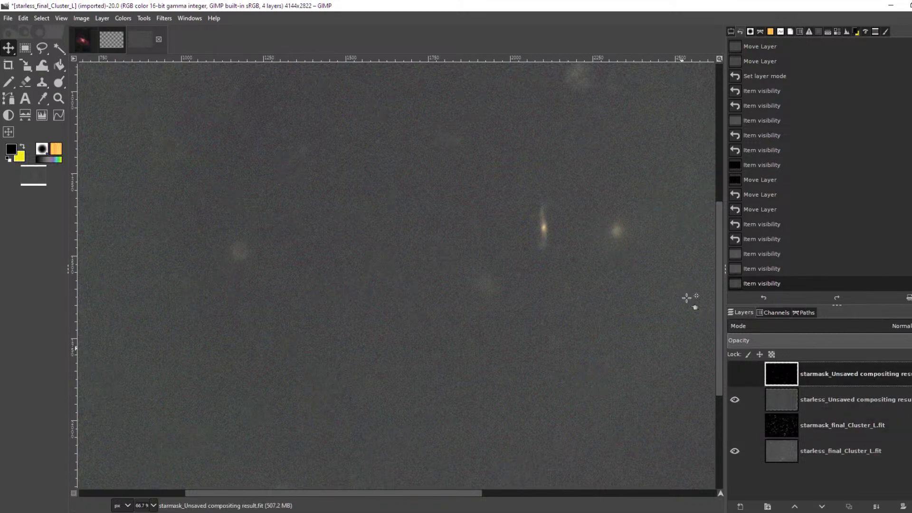
click(735, 374)
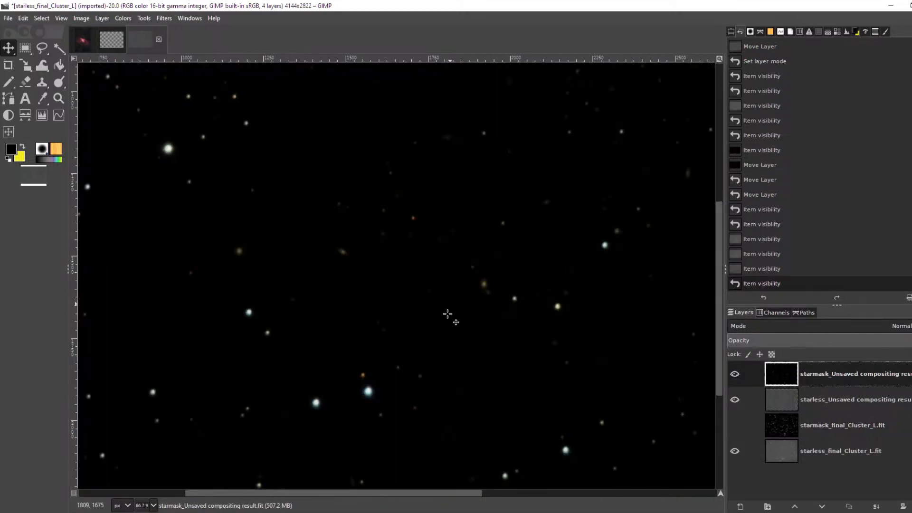
drag(834, 431, 847, 452)
Set the starmask_Unsaved compositing result layer's blend mode to Addition and hide the starless_Unsaved compositing result layer.
click(857, 368)
click(879, 326)
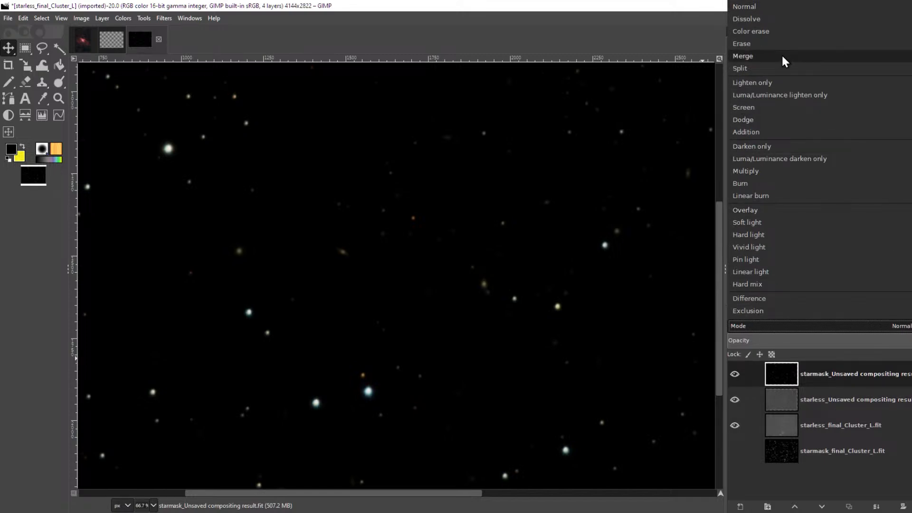
click(788, 131)
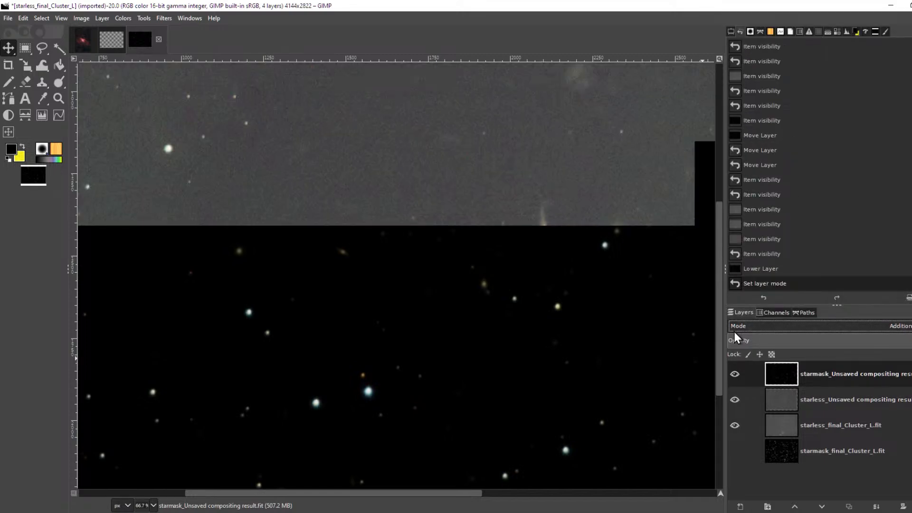
click(735, 400)
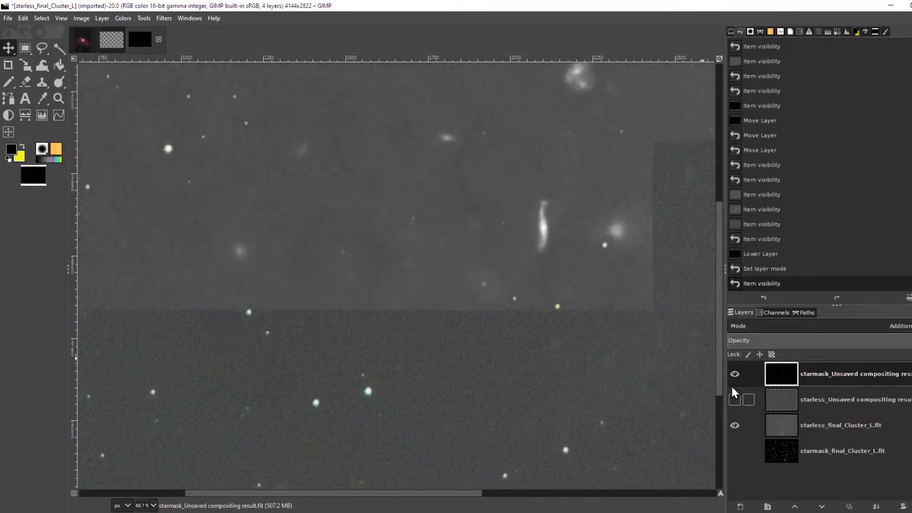
Hide the starmask_Unsaved compositing result layer and show the starless_Unsaved compositing result layer.
ctrl+scroll(612, 328, down, 2)
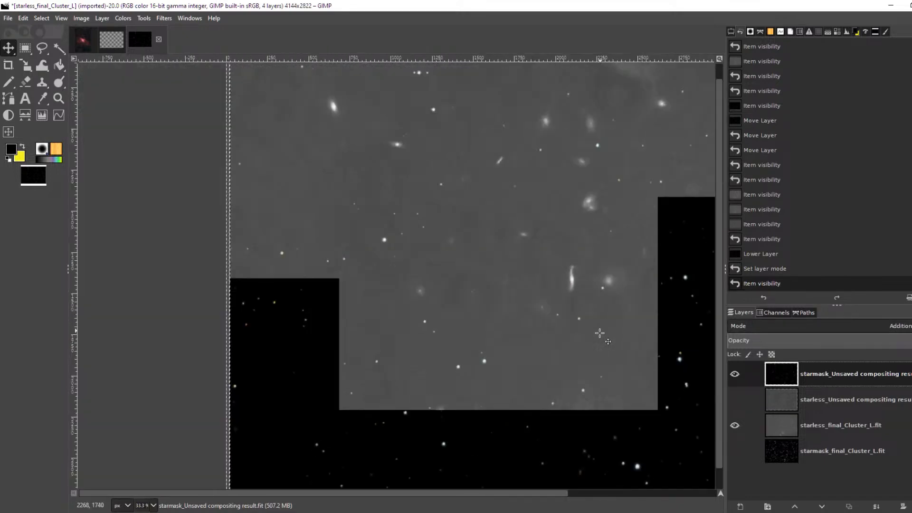
ctrl+scroll(660, 263, up, 1)
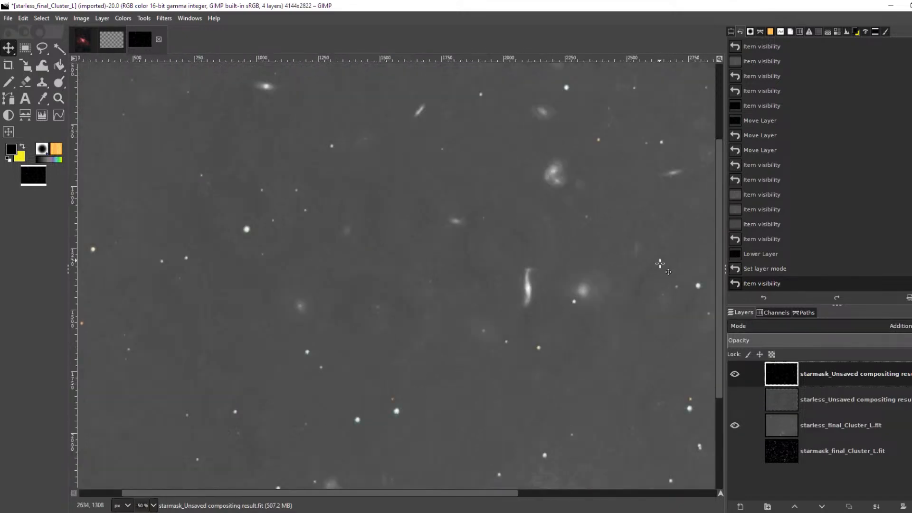
ctrl+scroll(660, 268, up, 2)
drag(666, 295, 544, 266)
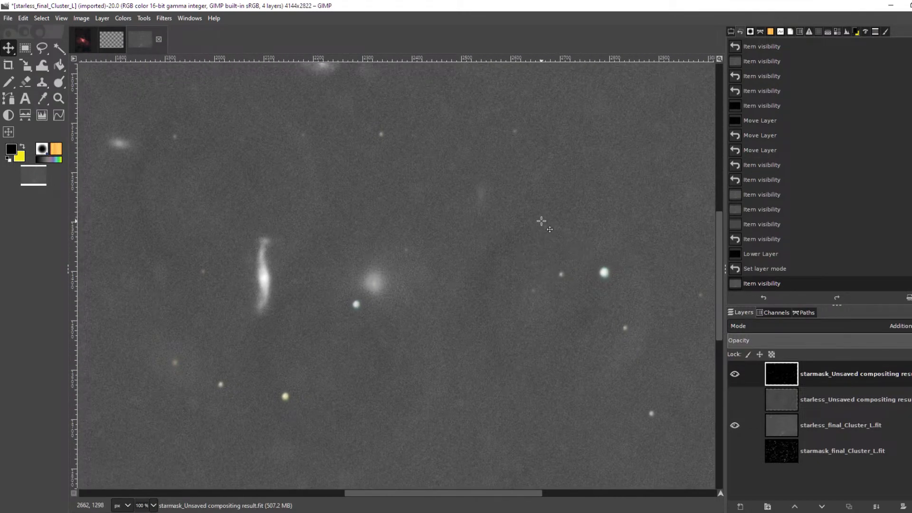
ctrl+scroll(542, 221, down, 6)
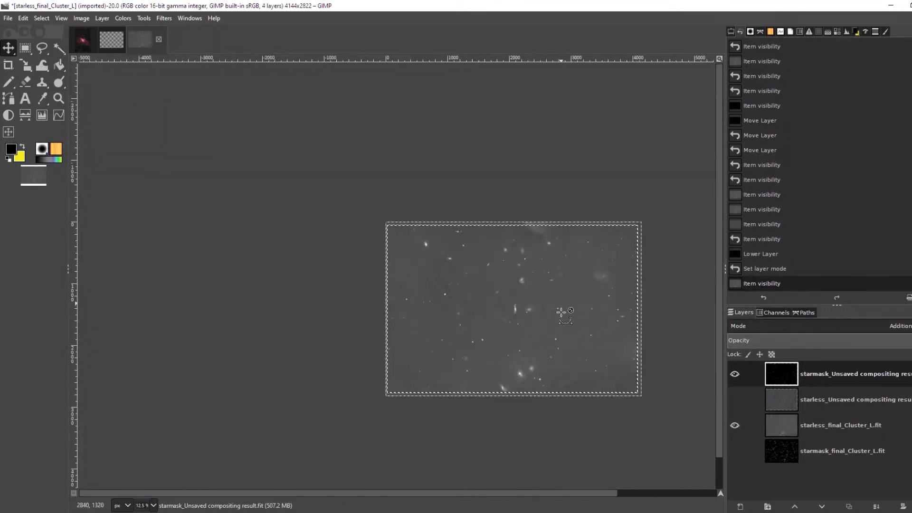
ctrl+scroll(560, 301, up, 5)
click(834, 401)
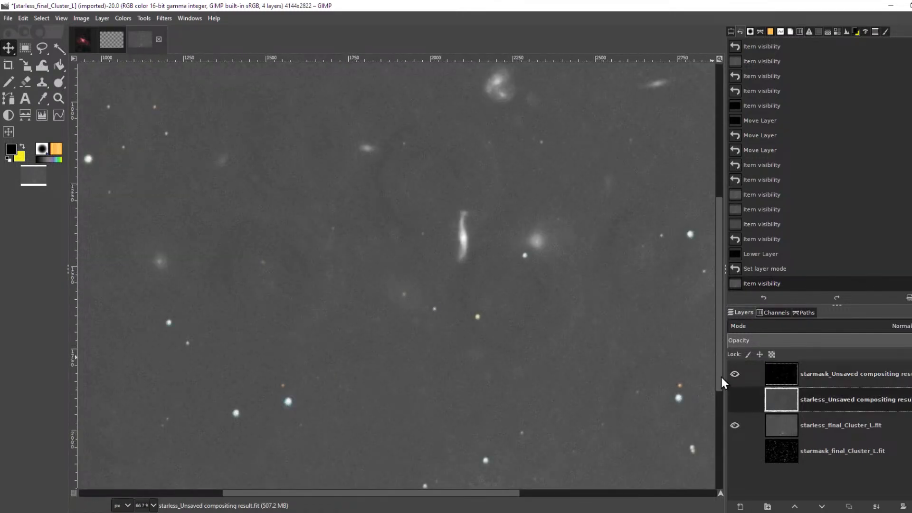
click(734, 373)
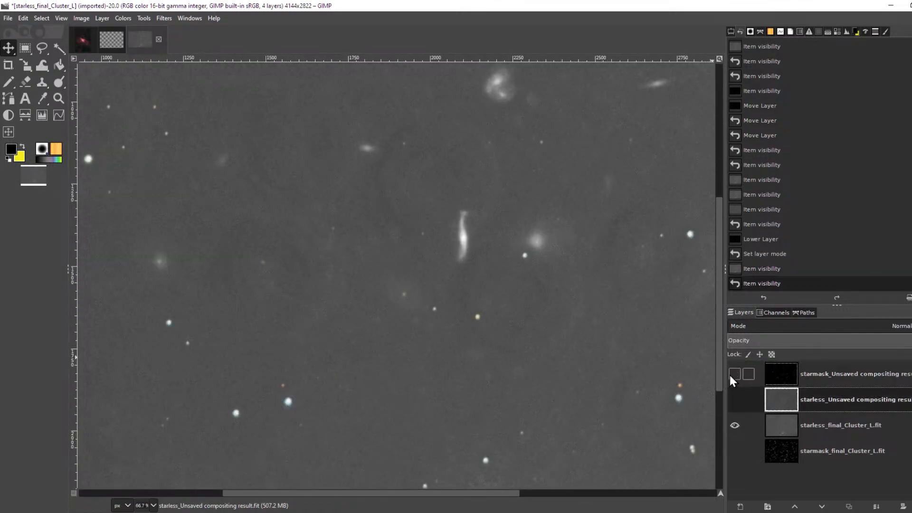
click(735, 400)
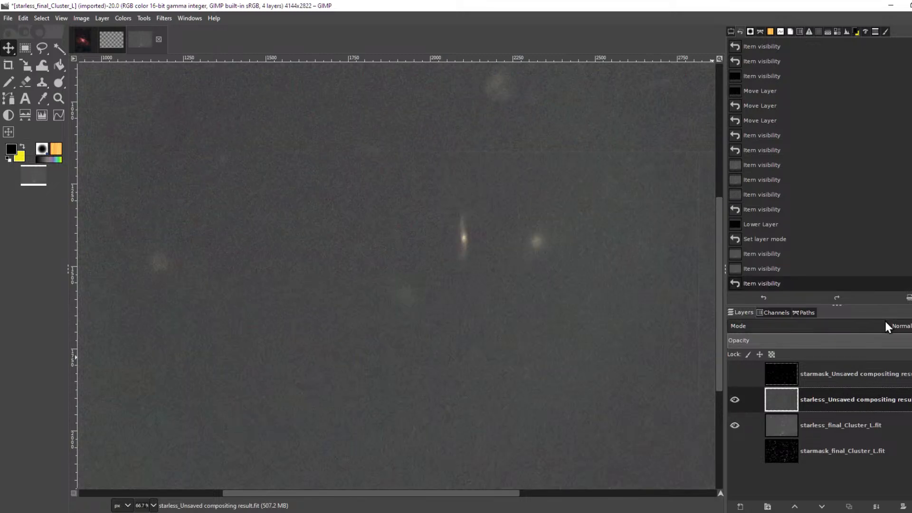
Set the starless_Unsaved compositing result layer's blend mode to LCh Color and check the coloured galaxies across the image.
click(886, 326)
scroll(862, 281, down, 5)
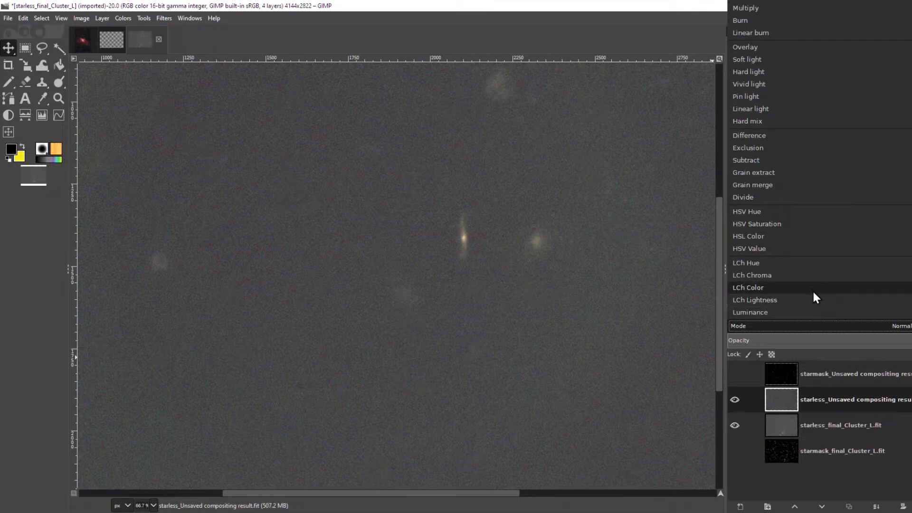
click(811, 289)
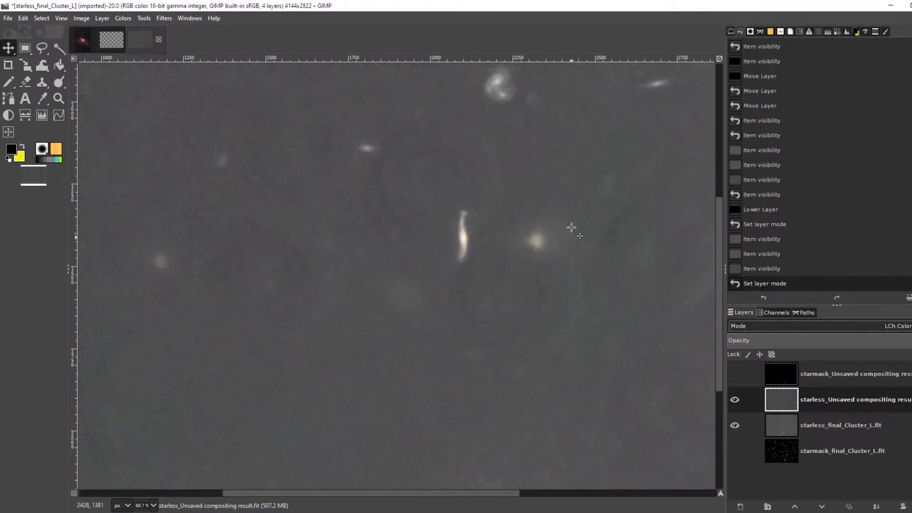
ctrl+scroll(565, 226, down, 4)
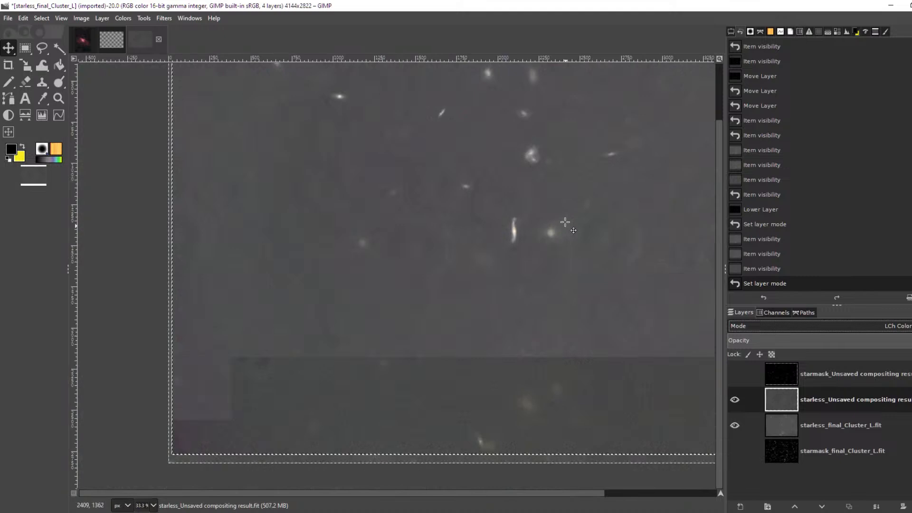
ctrl+scroll(586, 204, up, 1)
ctrl+scroll(662, 189, down, 4)
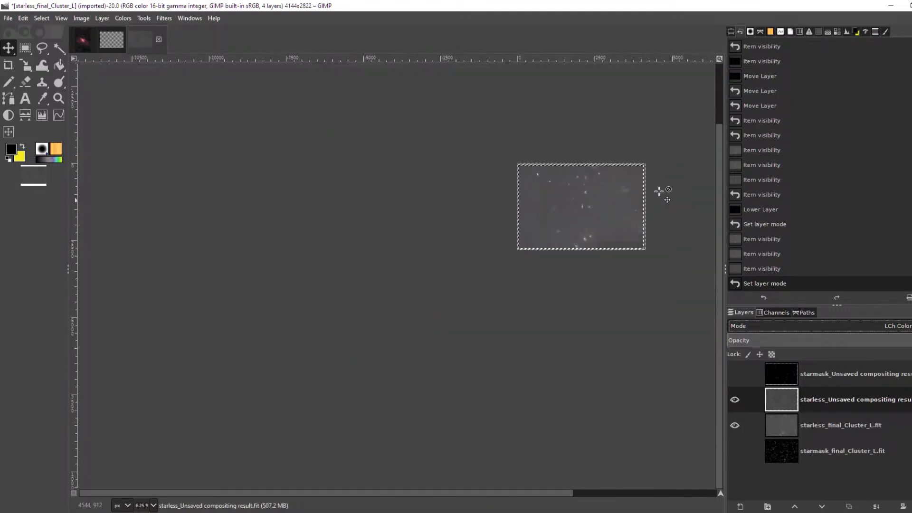
ctrl+scroll(649, 191, up, 3)
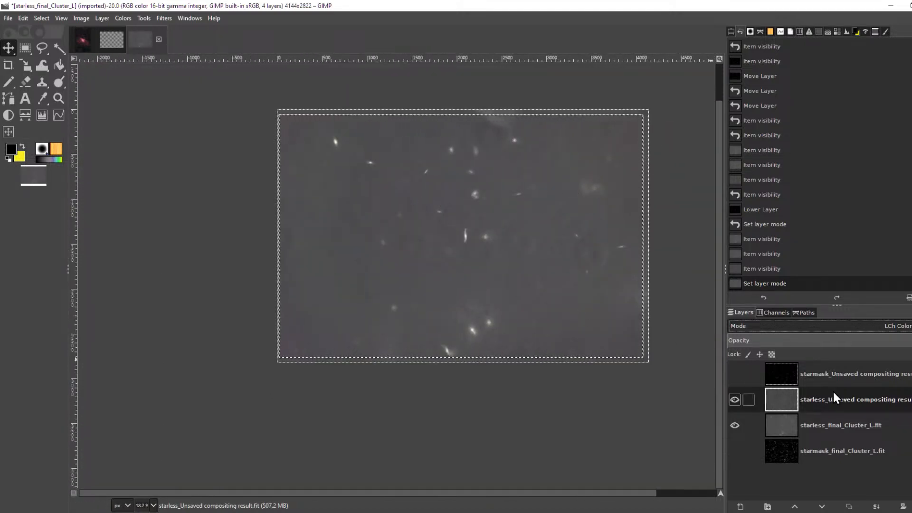
Show the starmask_Unsaved compositing result layer over the coloured starless layers.
click(811, 375)
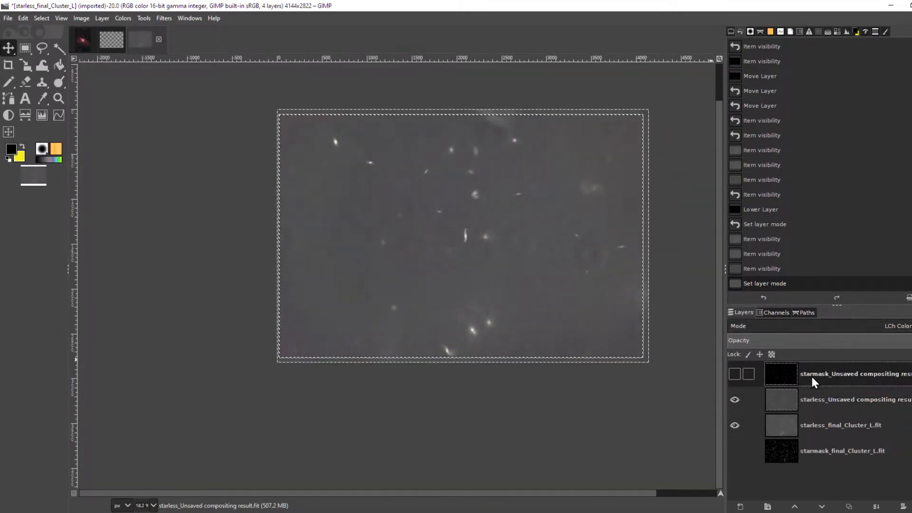
click(735, 375)
scroll(289, 155, up, 1)
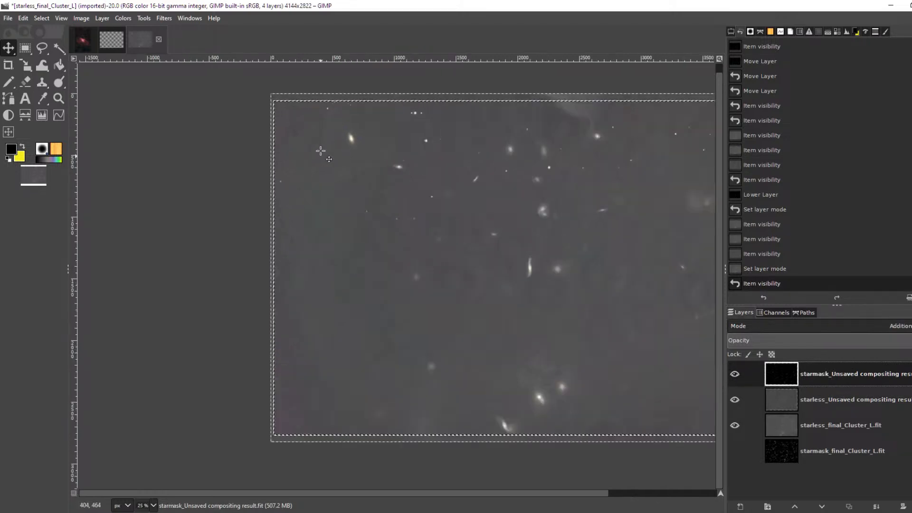
Select a rectangle just inside the uneven image borders and crop the image to it, about 4020 × 2664 pixels.
key(r)
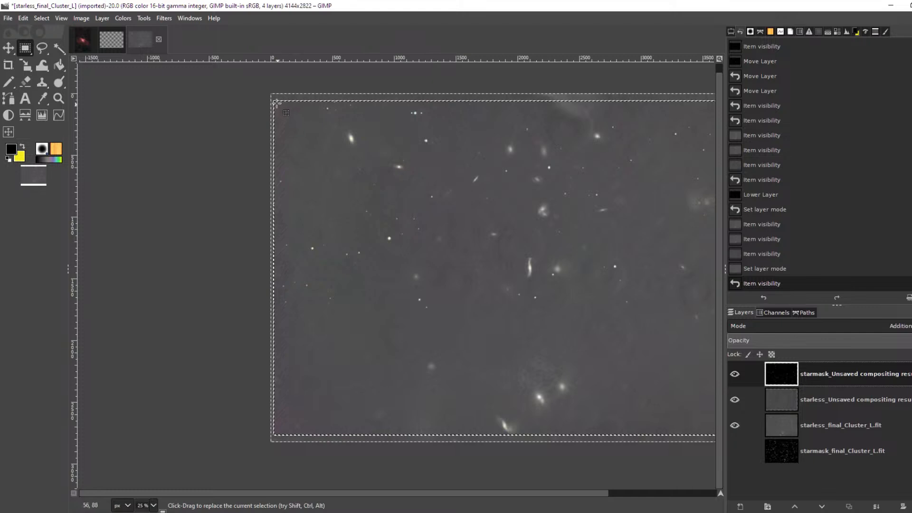
drag(276, 101, 529, 335)
click(535, 336)
right_click(458, 296)
mouse_move(514, 326)
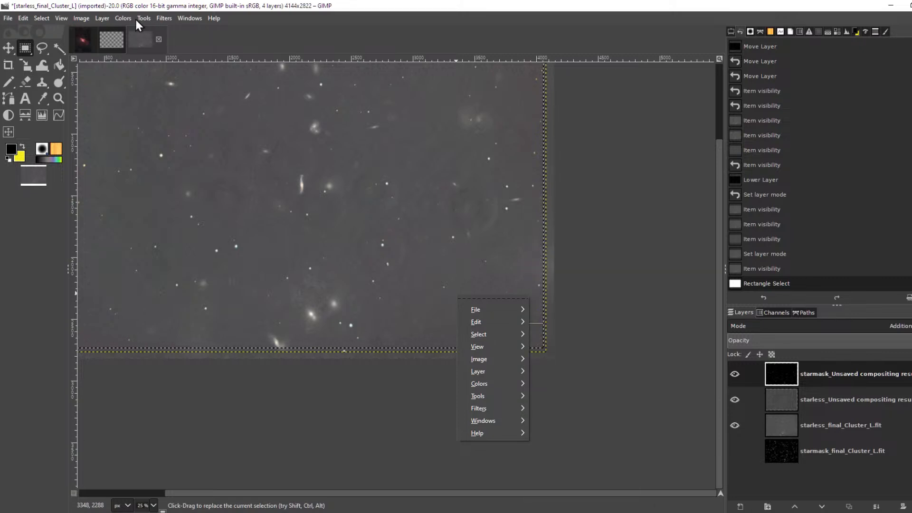
click(81, 22)
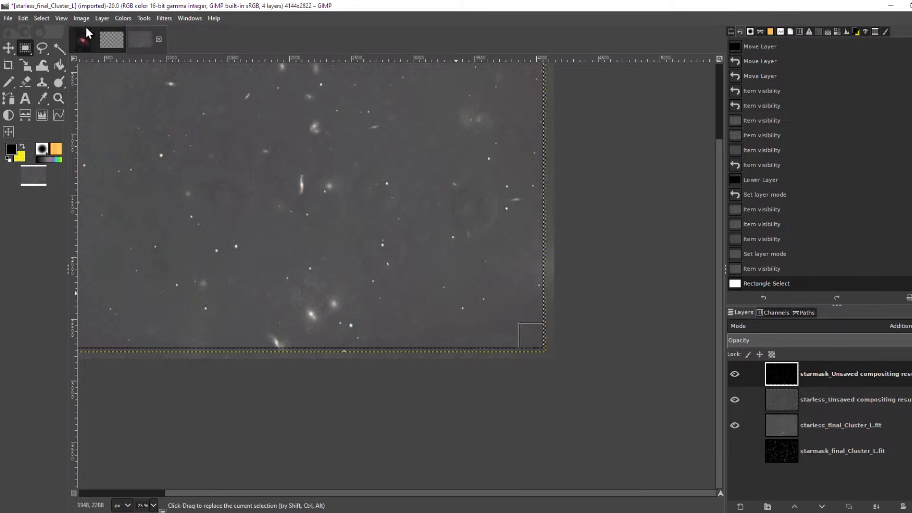
click(82, 19)
click(124, 181)
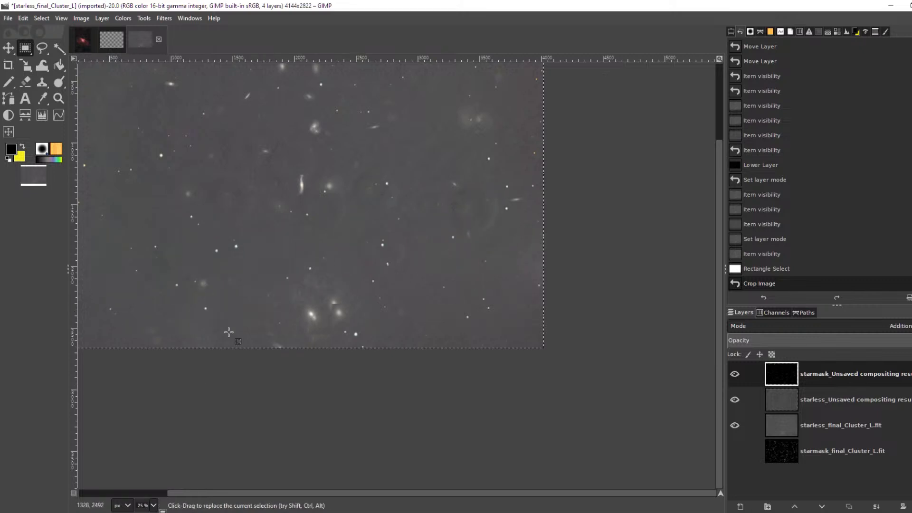
Examine the borders, galaxies and background of the cropped image at different magnifications.
ctrl+scroll(319, 227, down, 2)
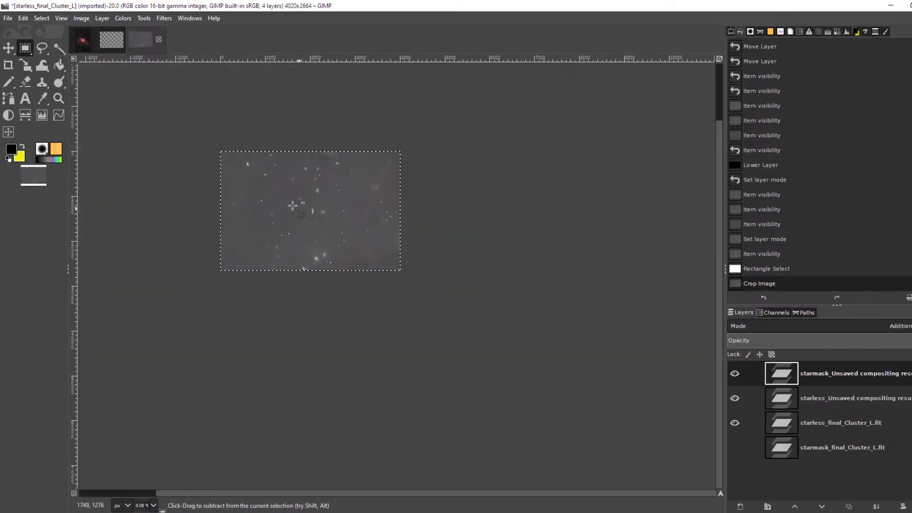
ctrl+scroll(581, 281, up, 5)
ctrl+scroll(588, 322, down, 2)
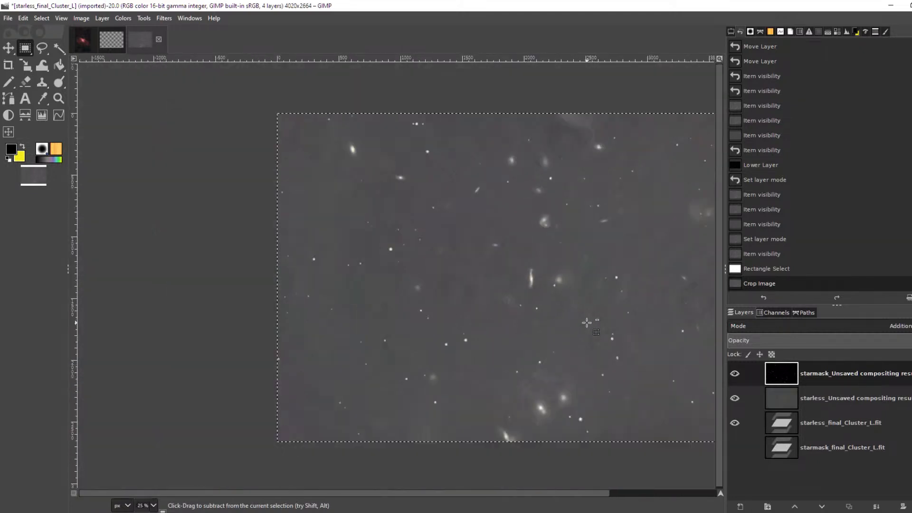
drag(602, 320, 523, 307)
ctrl+scroll(490, 328, up, 2)
ctrl+scroll(411, 184, down, 1)
drag(393, 179, 393, 303)
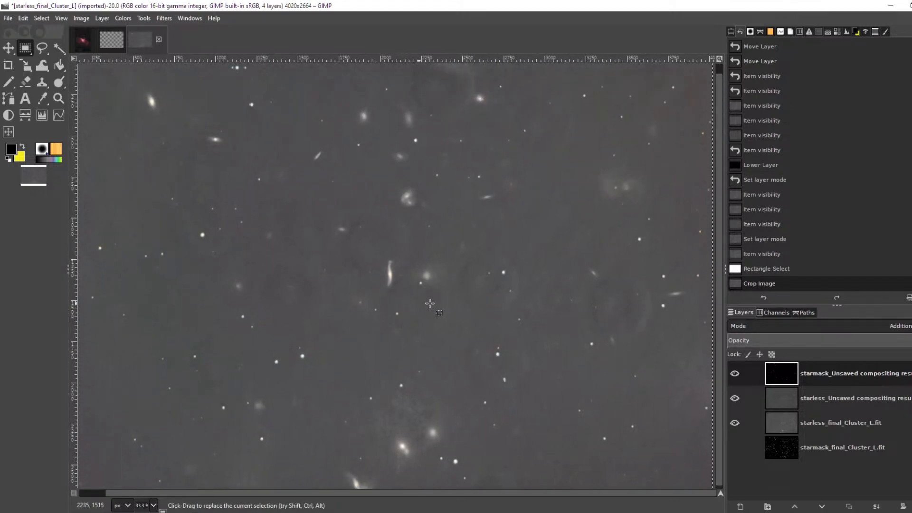
Darken the starless_final_Cluster_L.fit layer with Levels by setting the black input level of the Value channel to 15.52.
click(821, 428)
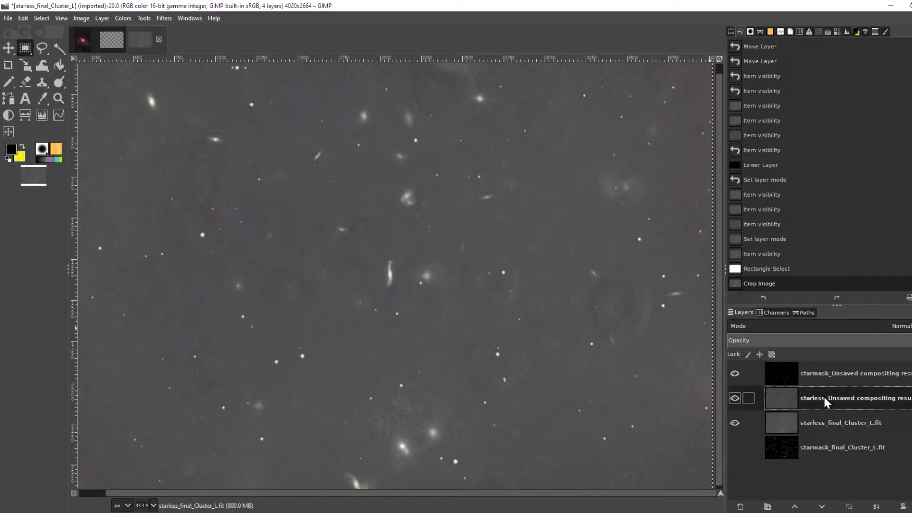
click(122, 18)
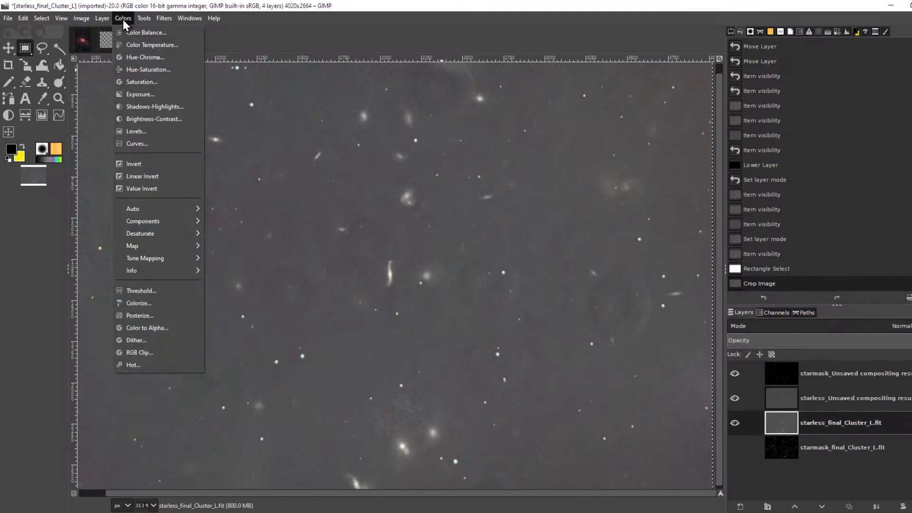
click(148, 128)
drag(491, 216, 557, 221)
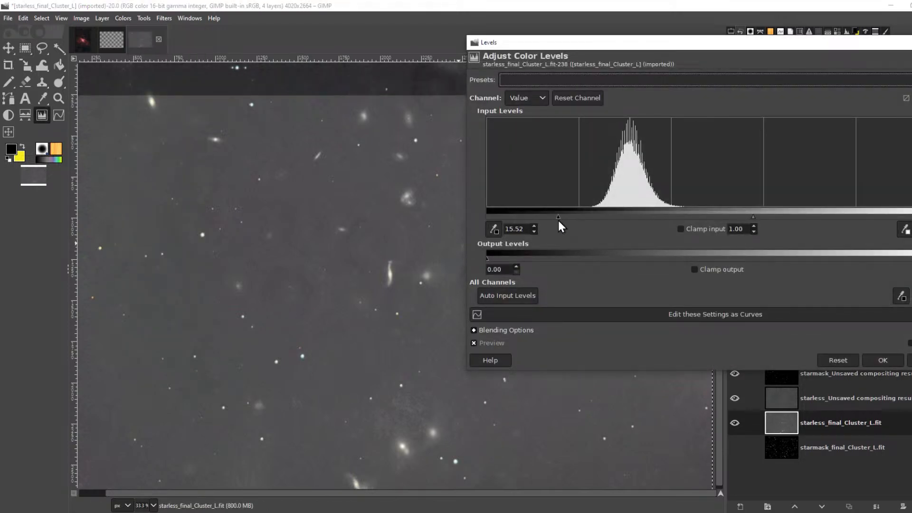
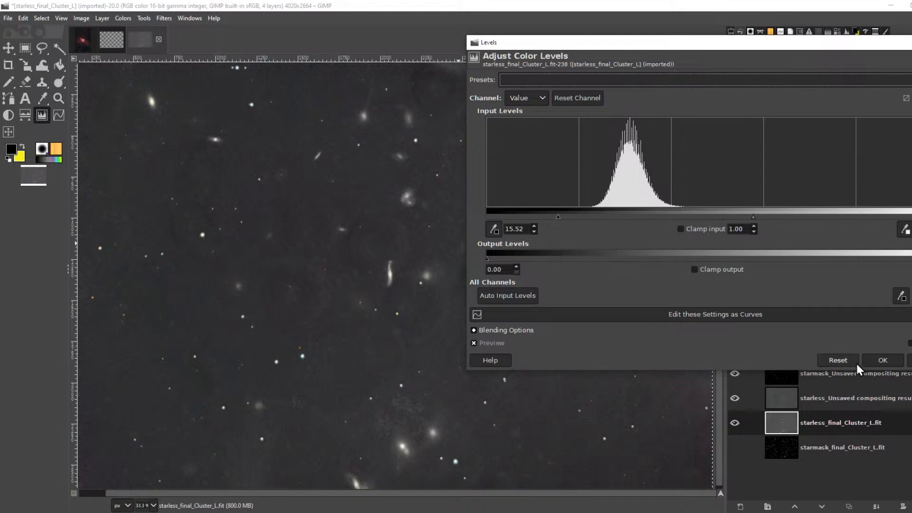
click(888, 360)
scroll(561, 356, down, 2)
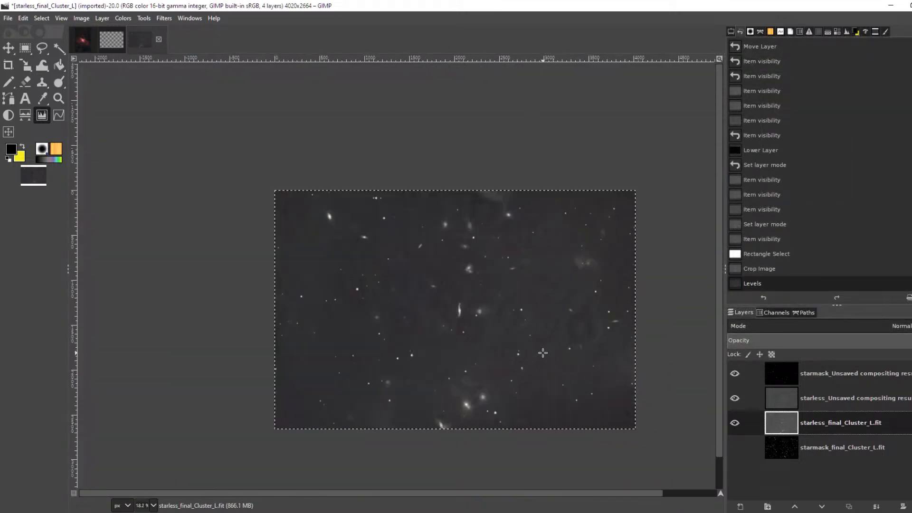
scroll(543, 352, up, 5)
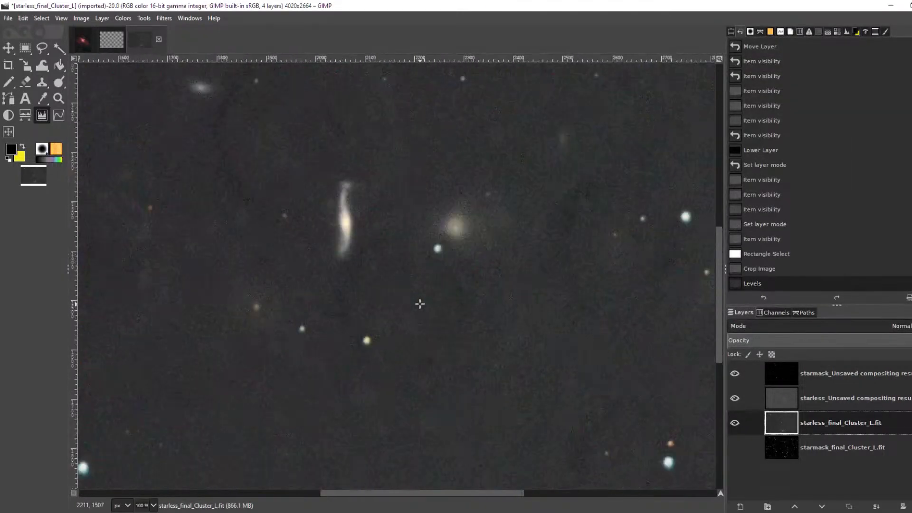
scroll(419, 304, down, 3)
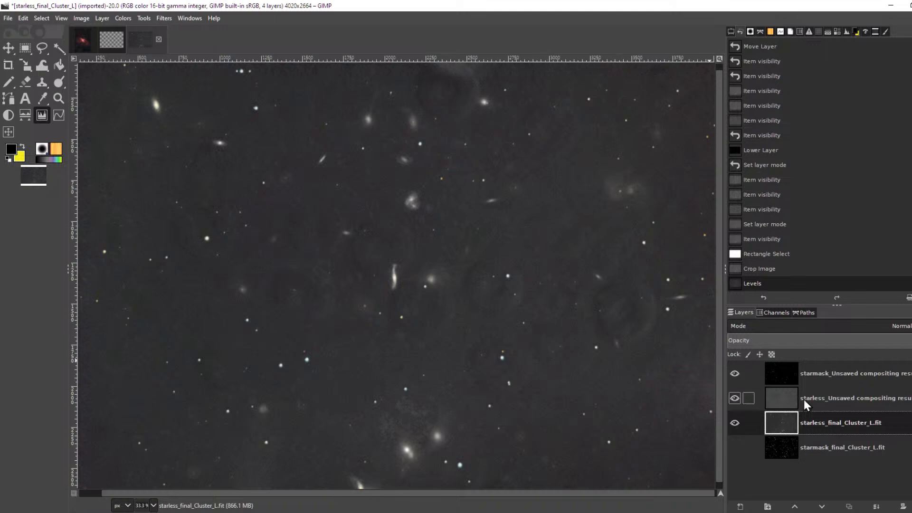
click(849, 374)
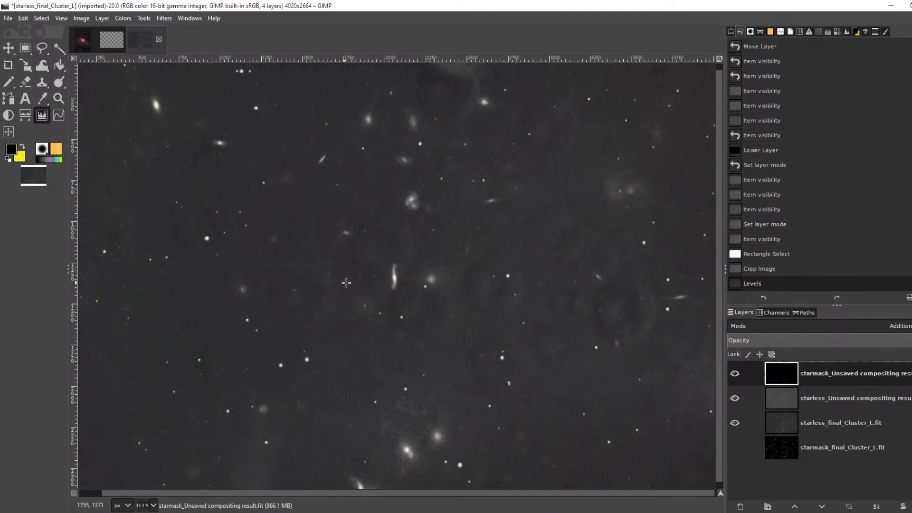
drag(253, 257, 283, 204)
drag(278, 196, 271, 261)
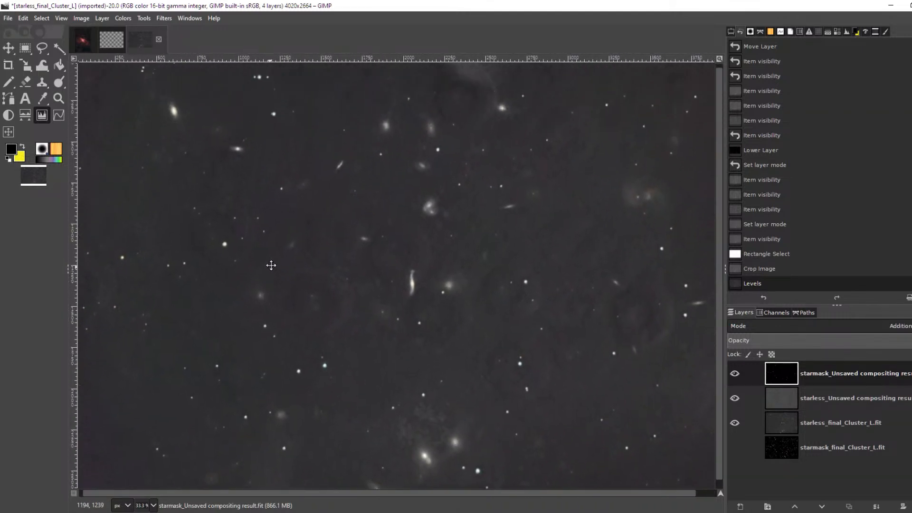
Boost the colours of the starless_Unsaved compositing result layer with the Saturation adjustment at a scale of 1.285.
click(822, 398)
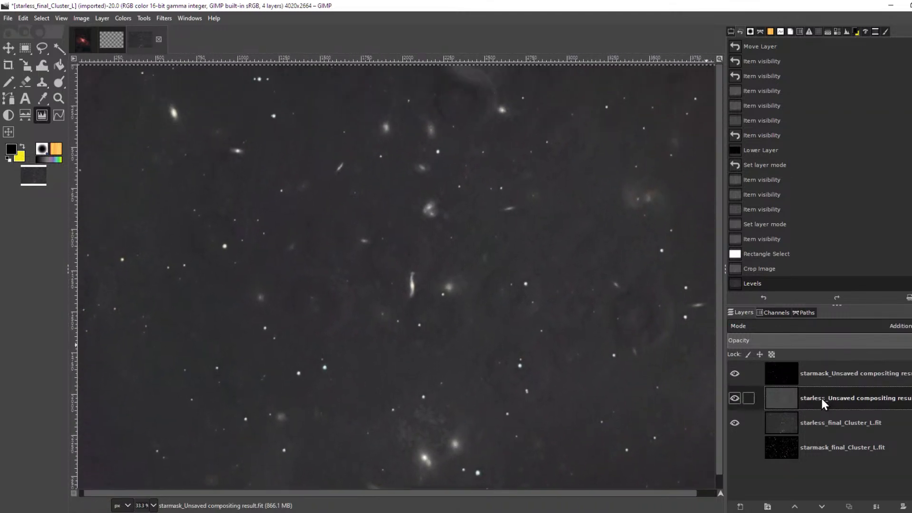
click(120, 18)
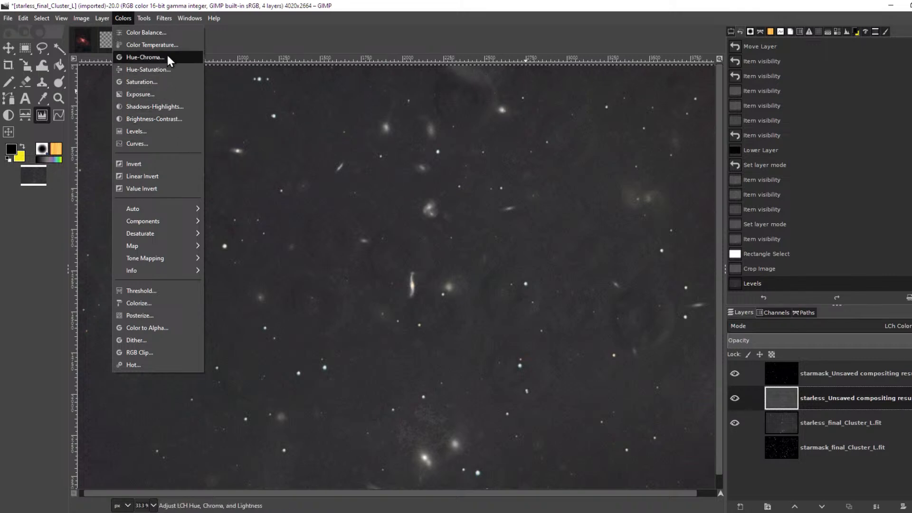
click(164, 81)
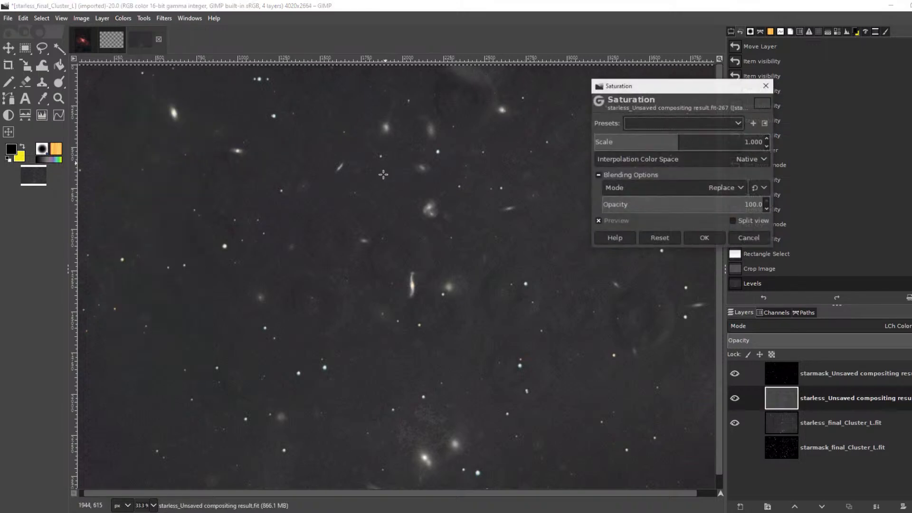
drag(673, 142, 787, 145)
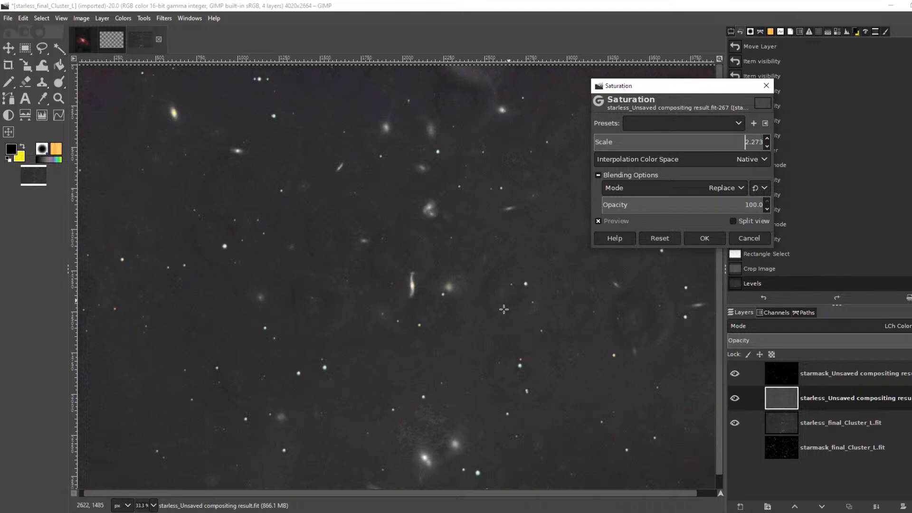
scroll(428, 126, up, 1)
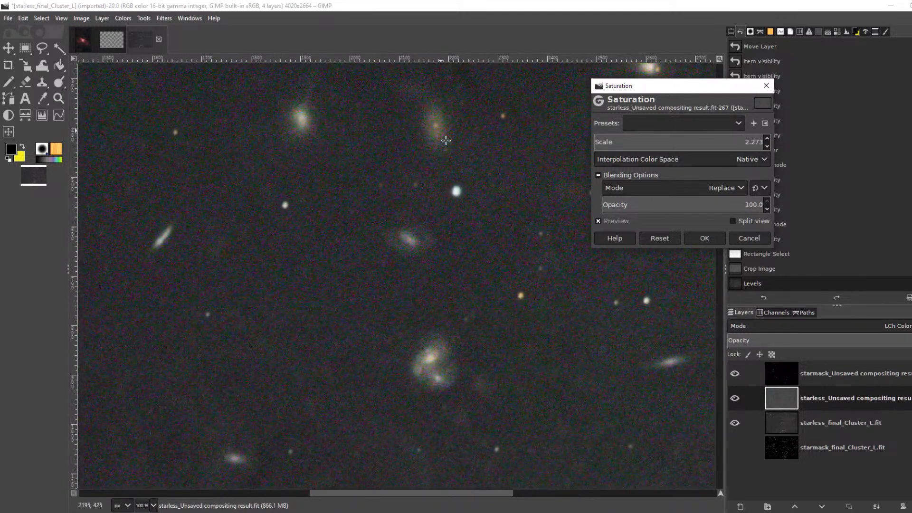
scroll(451, 264, up, 2)
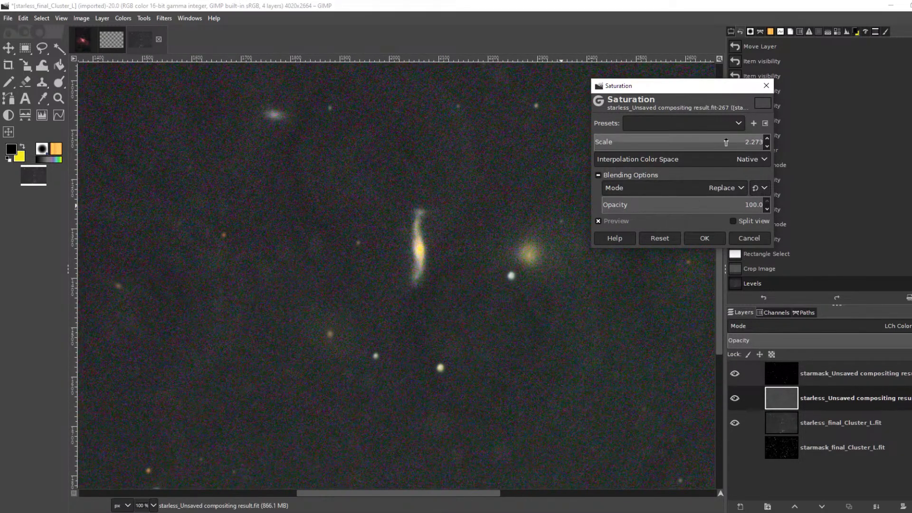
drag(734, 139, 703, 141)
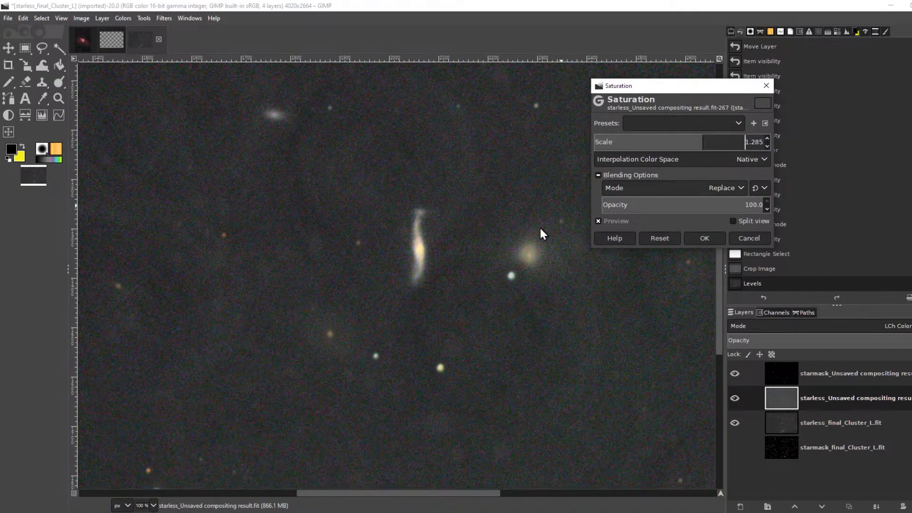
scroll(468, 261, down, 3)
drag(596, 317, 538, 336)
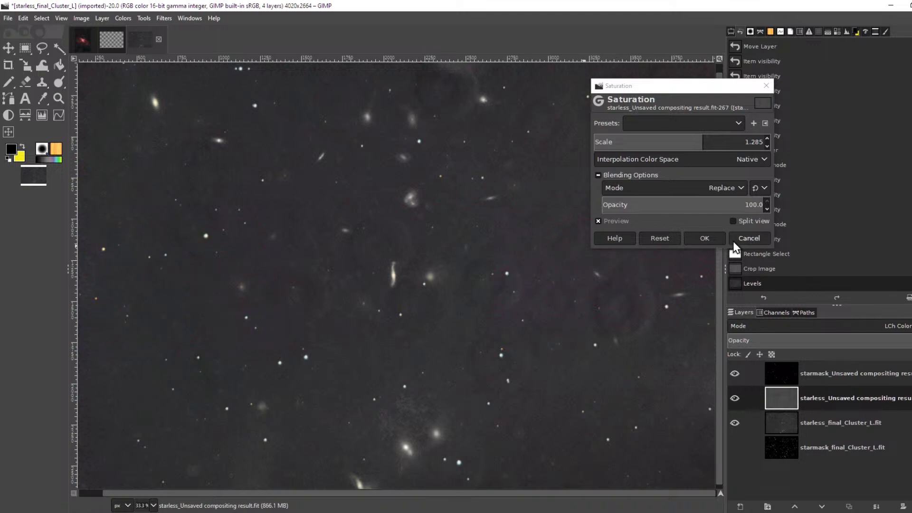
click(707, 237)
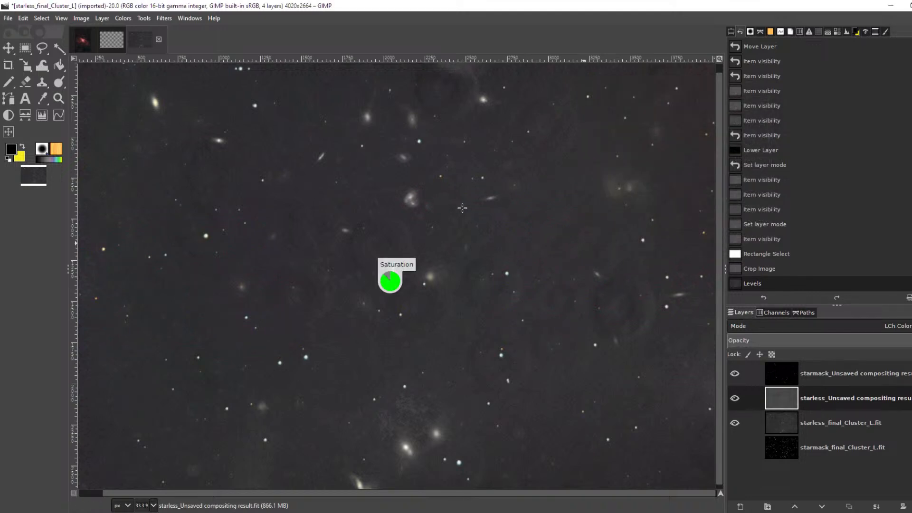
Apply a Gaussian Blur of 1.50 in X and Y to the starless_Unsaved compositing result layer, checking it in split view.
click(163, 18)
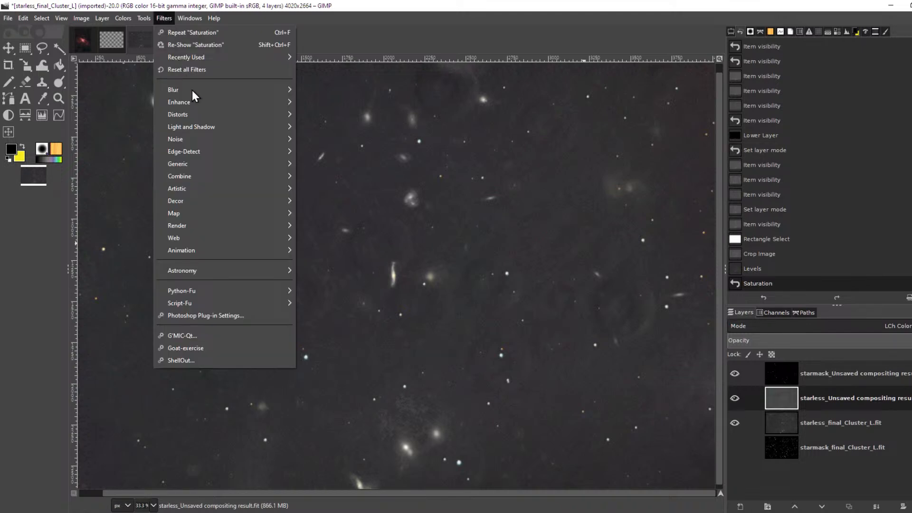
mouse_move(198, 94)
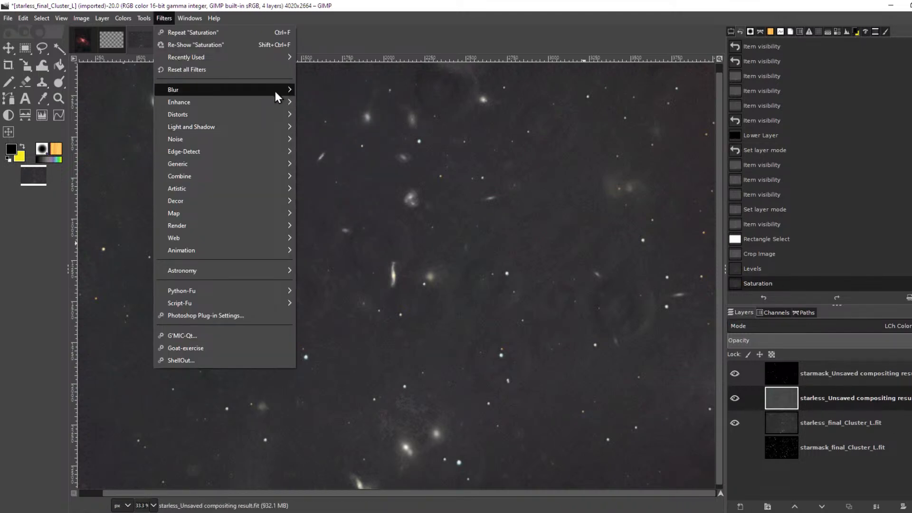
click(344, 102)
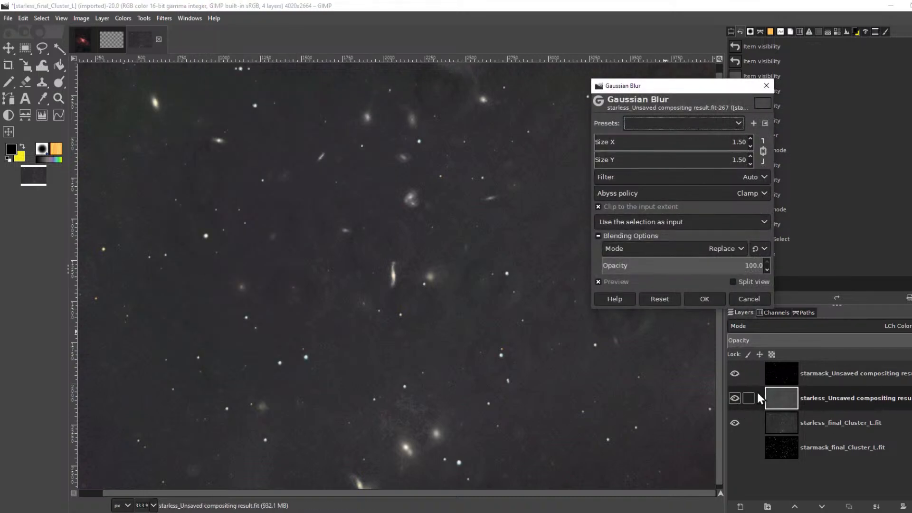
ctrl+scroll(417, 204, up, 1)
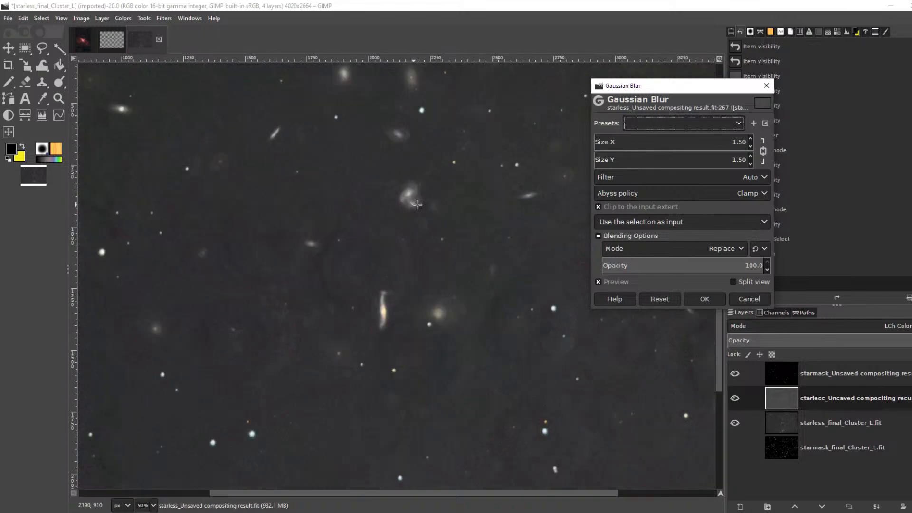
ctrl+scroll(416, 204, up, 5)
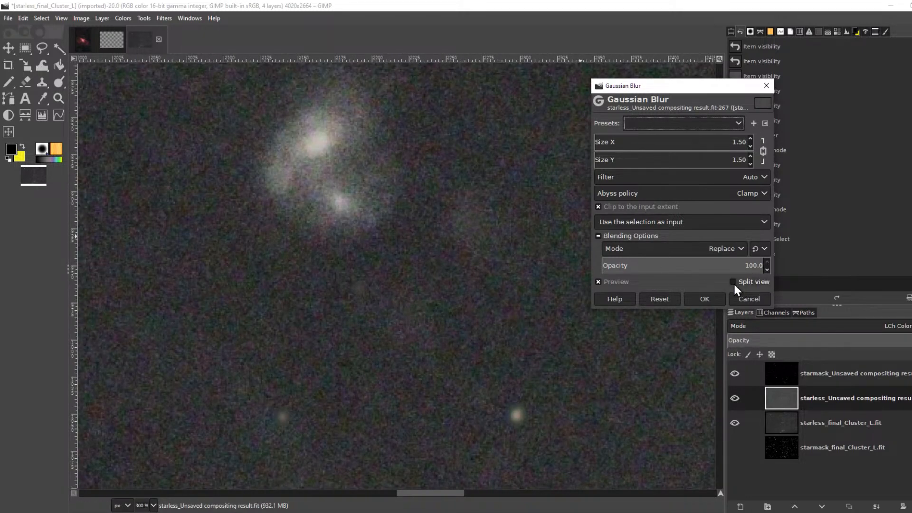
click(733, 282)
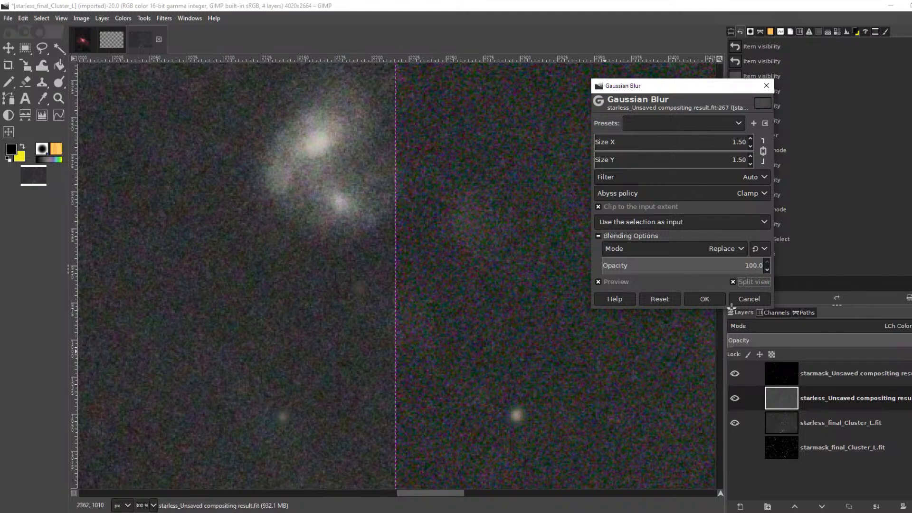
click(733, 282)
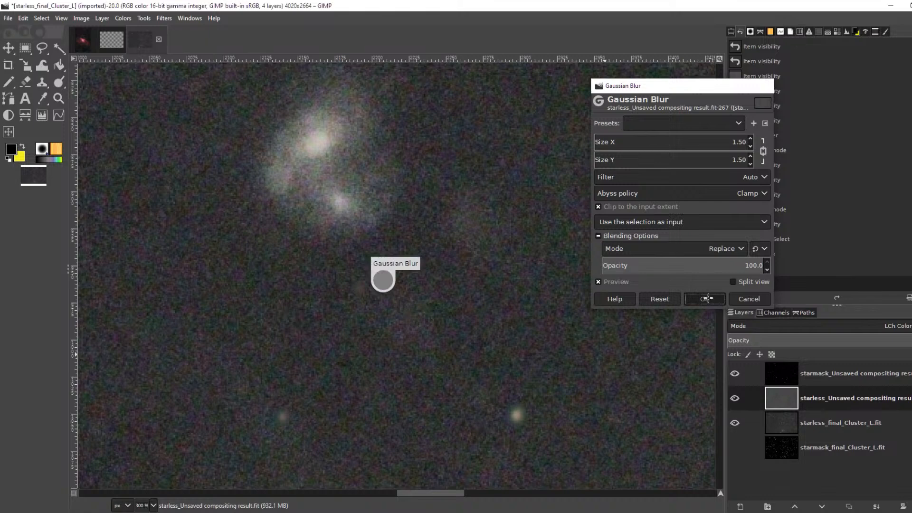
click(708, 297)
Compare the galaxies before and after the Gaussian Blur by switching between the Saturation and Gaussian Blur history states.
key(1)
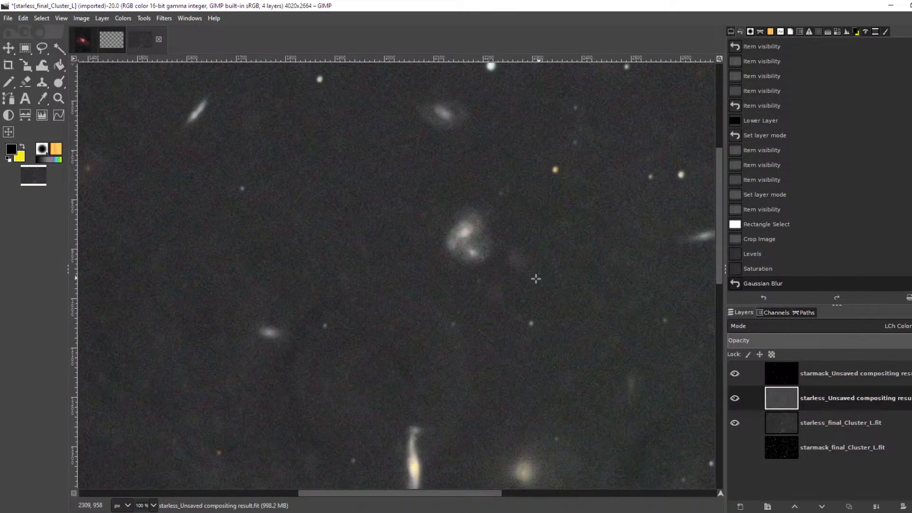
scroll(536, 280, down, 4)
scroll(509, 393, up, 4)
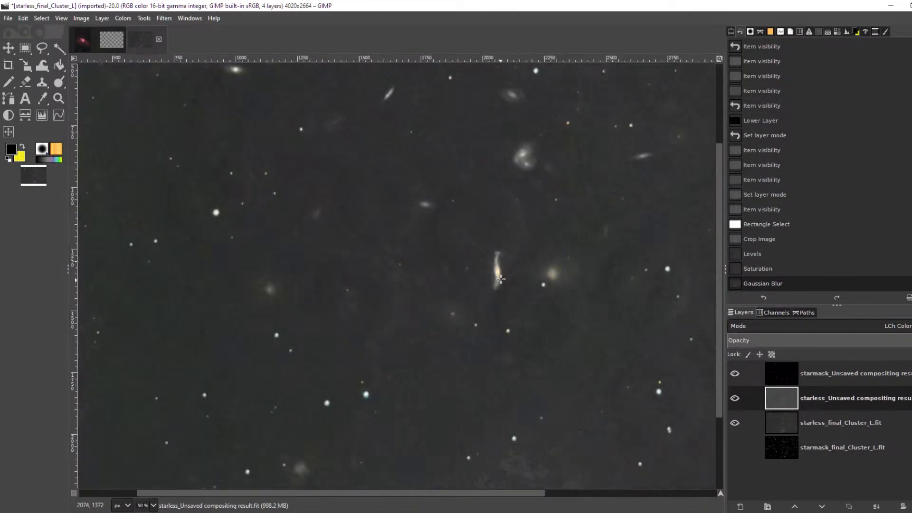
scroll(501, 279, up, 2)
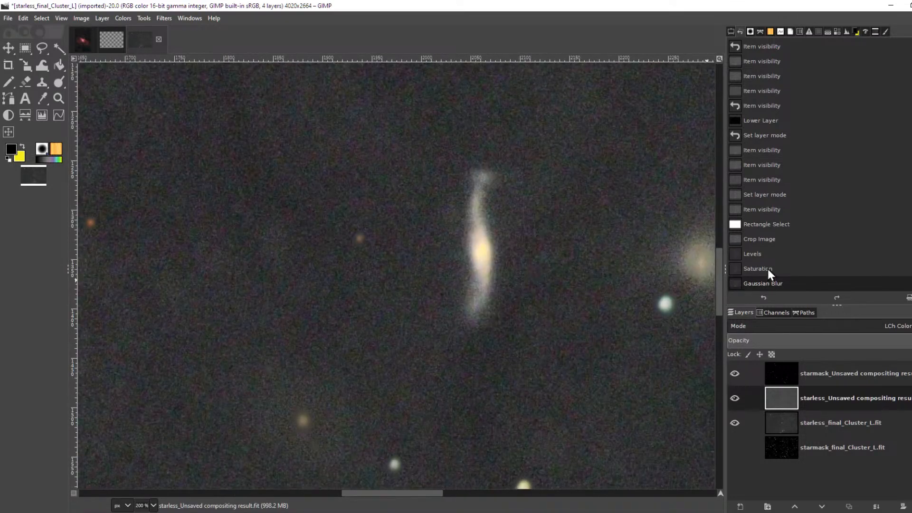
click(765, 285)
click(763, 273)
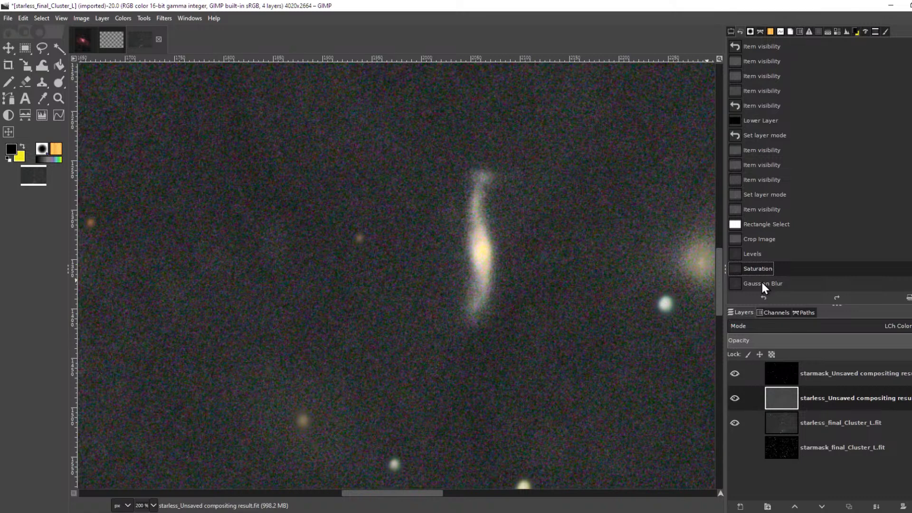
click(763, 284)
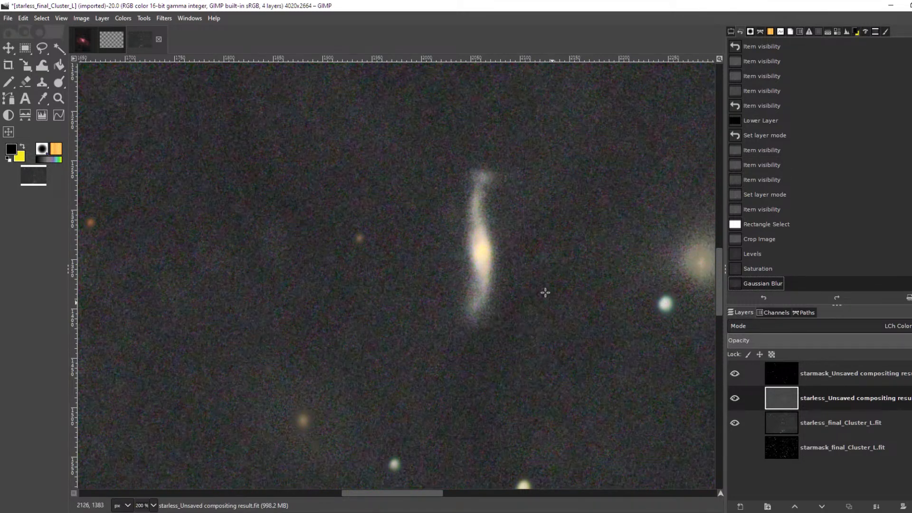
Examine the galaxies, stars and background colour across the blended image at different magnifications.
scroll(547, 293, down, 3)
scroll(547, 285, up, 2)
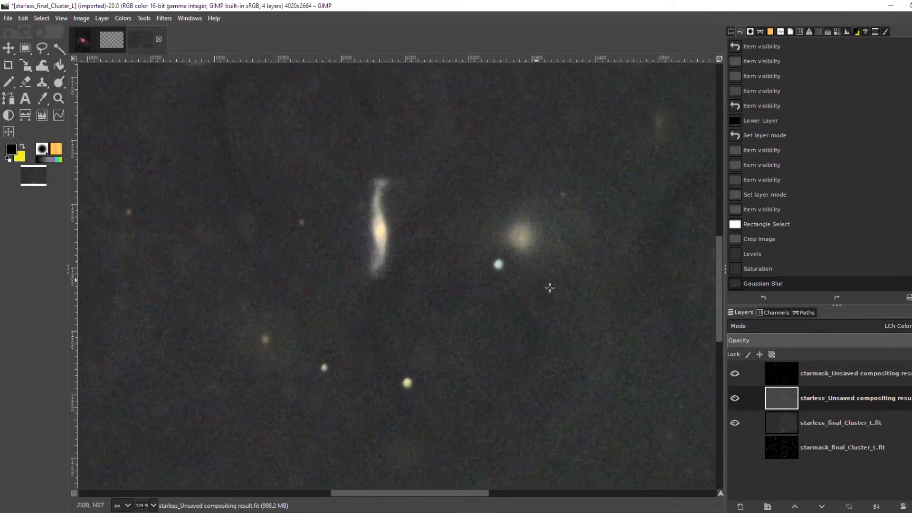
scroll(553, 290, down, 4)
drag(572, 286, 432, 350)
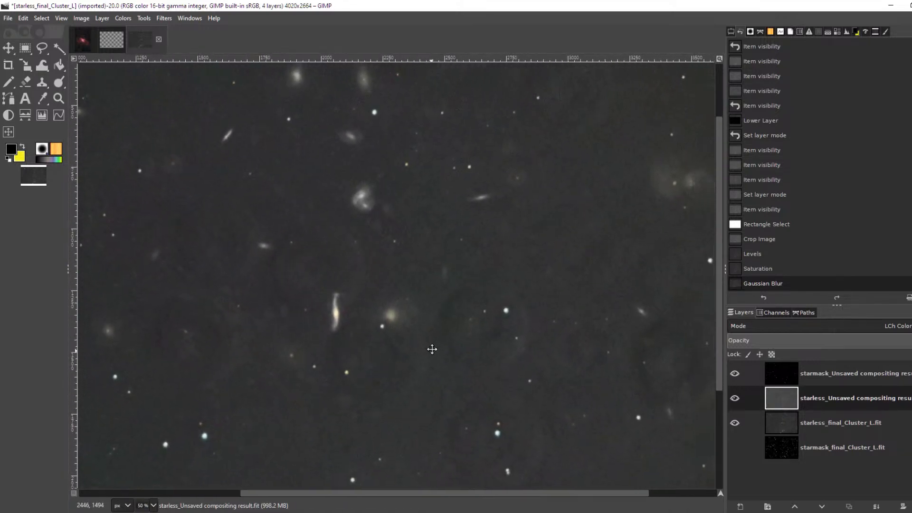
scroll(431, 348, down, 3)
scroll(430, 347, up, 1)
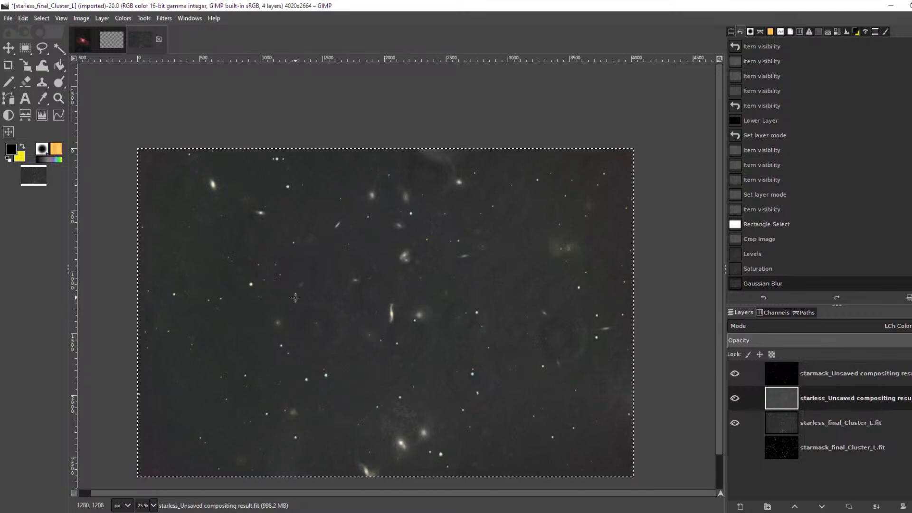
scroll(248, 289, up, 1)
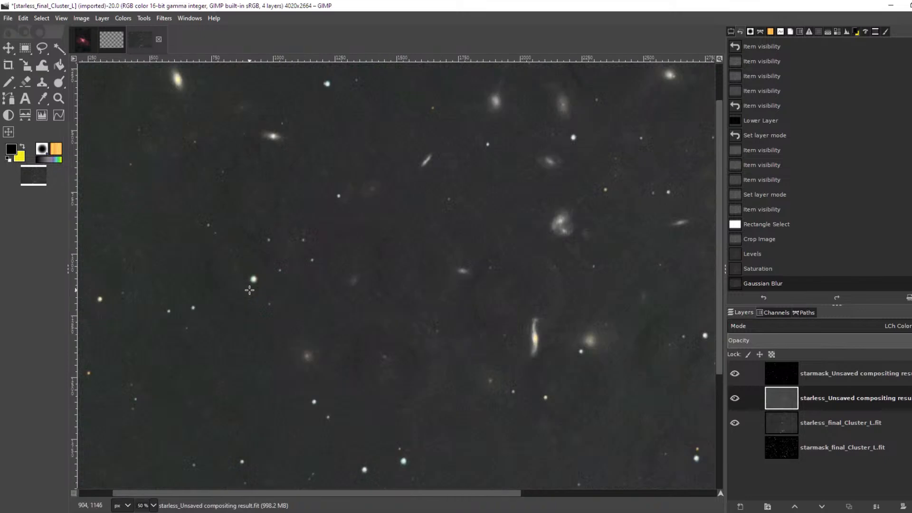
drag(540, 383, 478, 347)
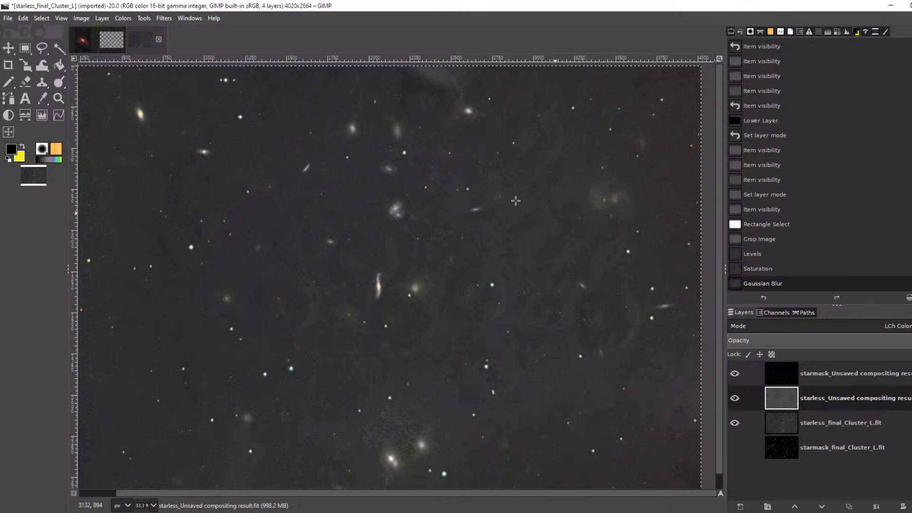
click(831, 373)
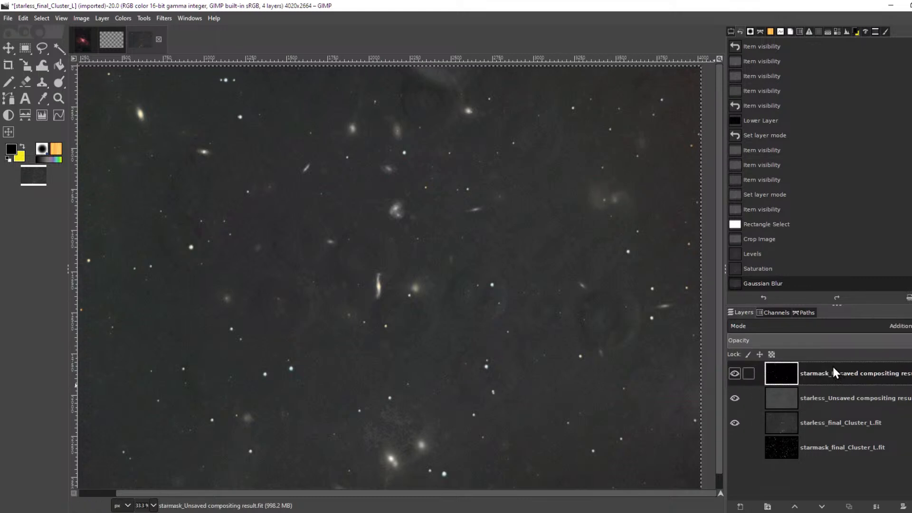
scroll(263, 289, up, 1)
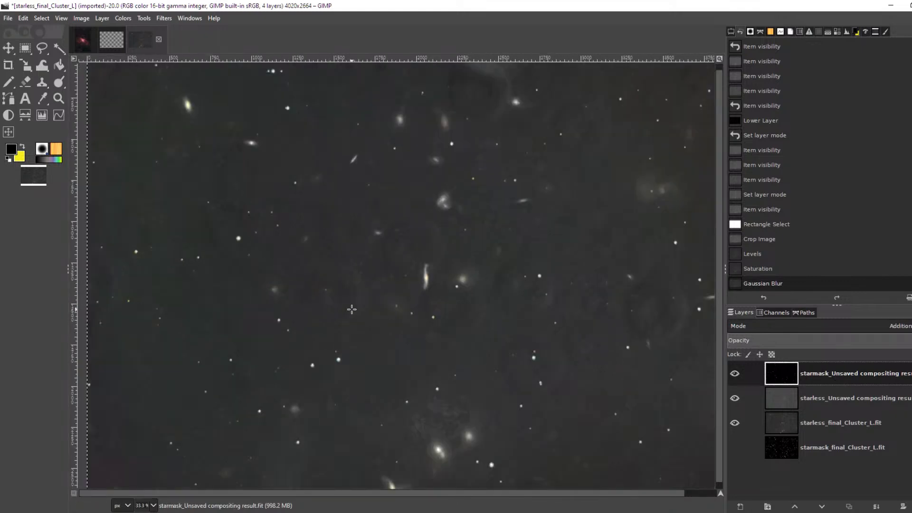
scroll(352, 309, down, 2)
scroll(474, 310, up, 1)
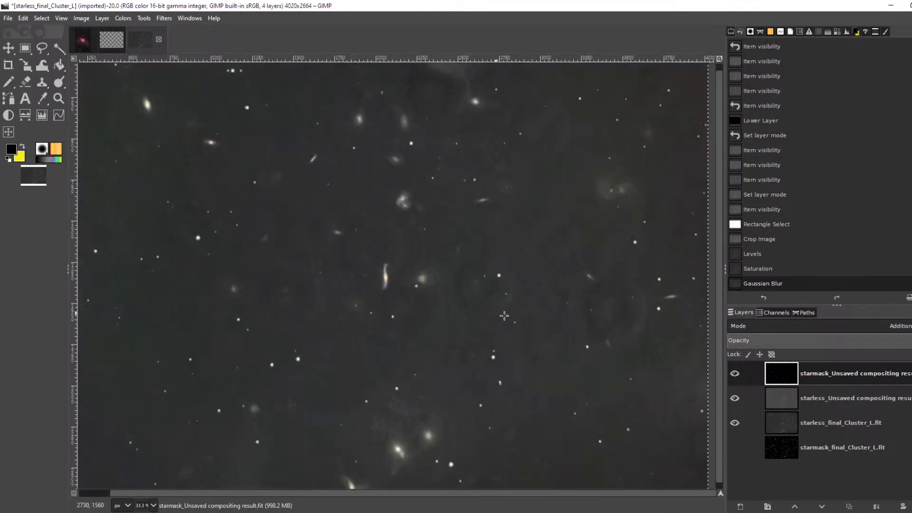
Add a black (full transparency) layer mask to the starless_Unsaved compositing result layer.
click(826, 399)
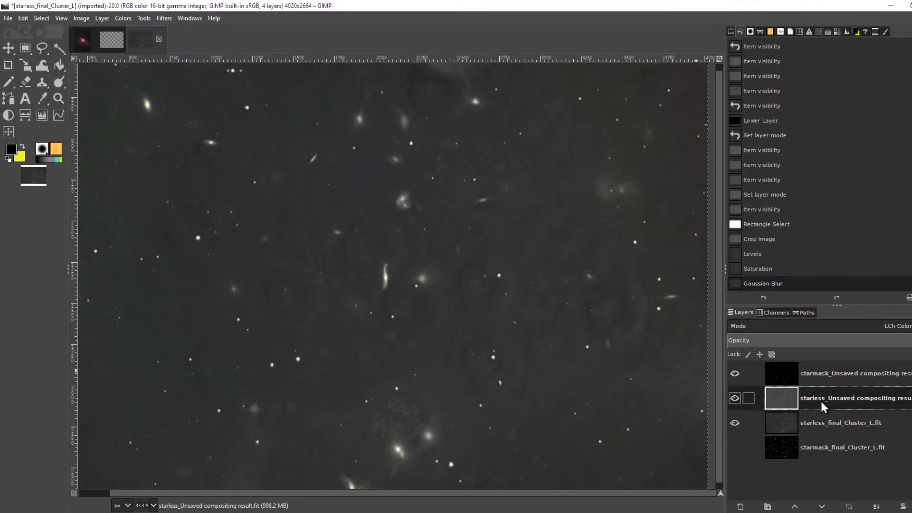
right_click(783, 397)
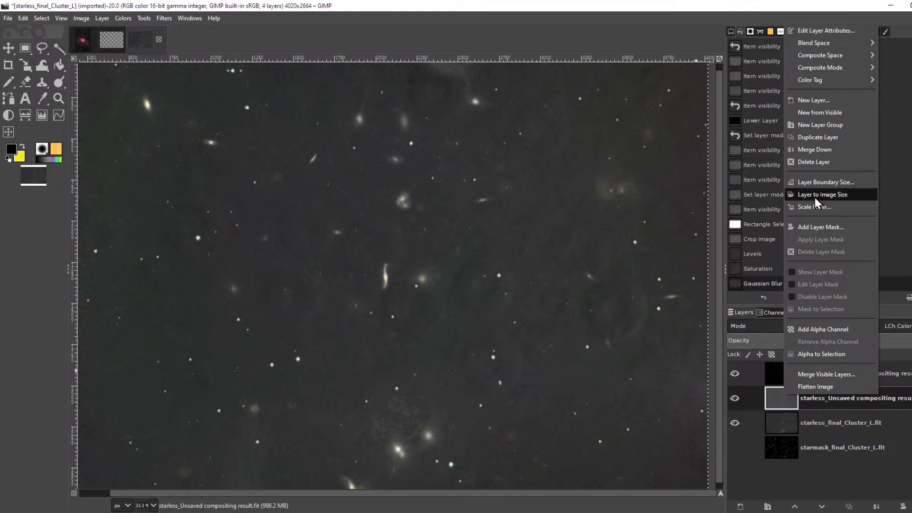
click(817, 226)
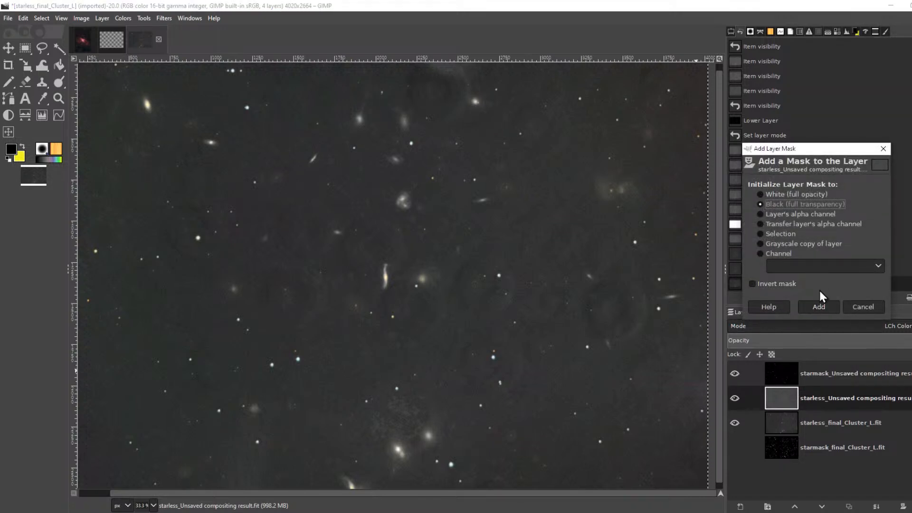
click(831, 308)
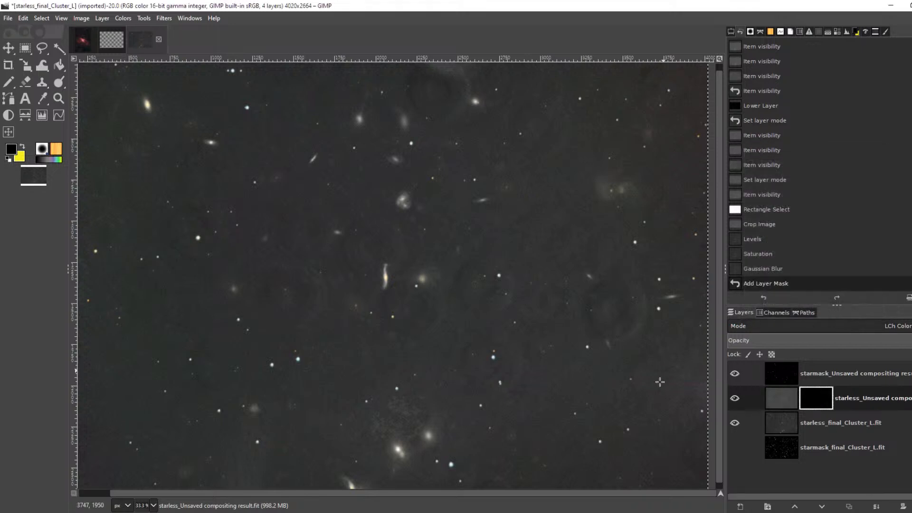
Copy the starless_final_Cluster_L.fit layer, paste it into the layer mask of the starless_Unsaved compositing result layer, and anchor it.
scroll(429, 299, up, 5)
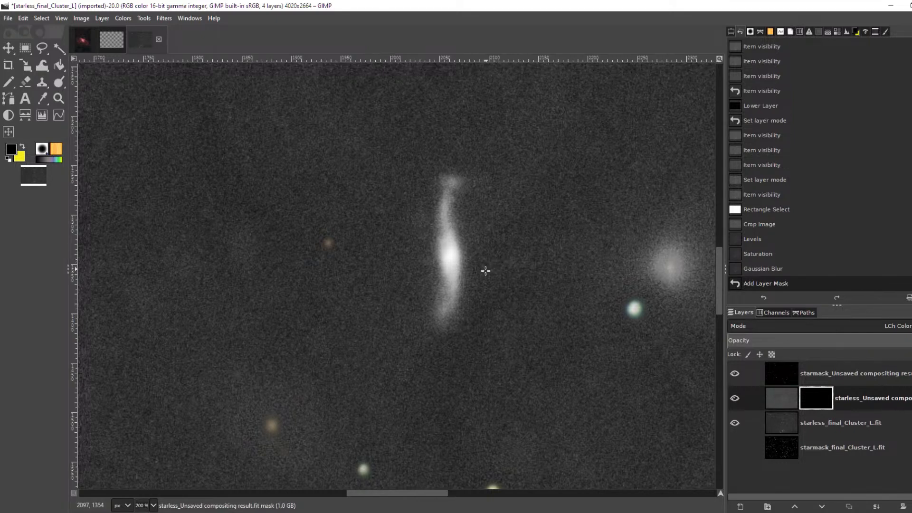
scroll(513, 284, down, 1)
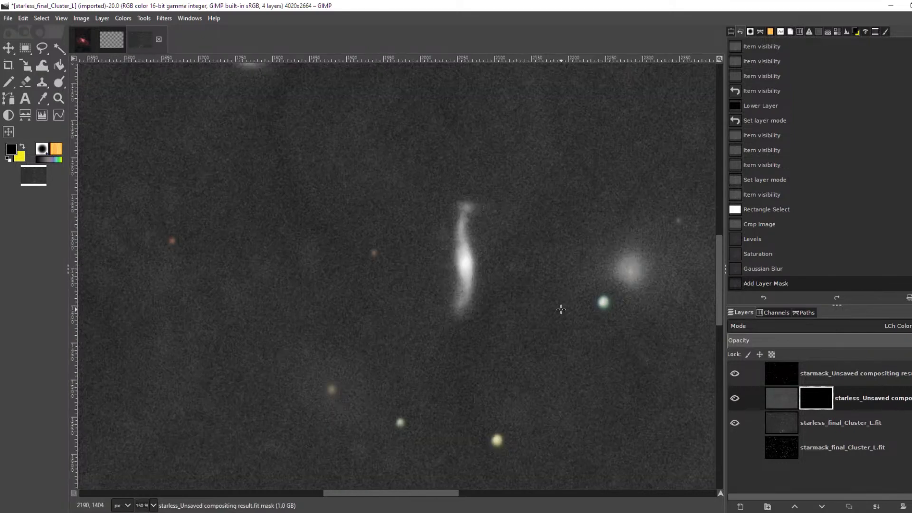
click(785, 431)
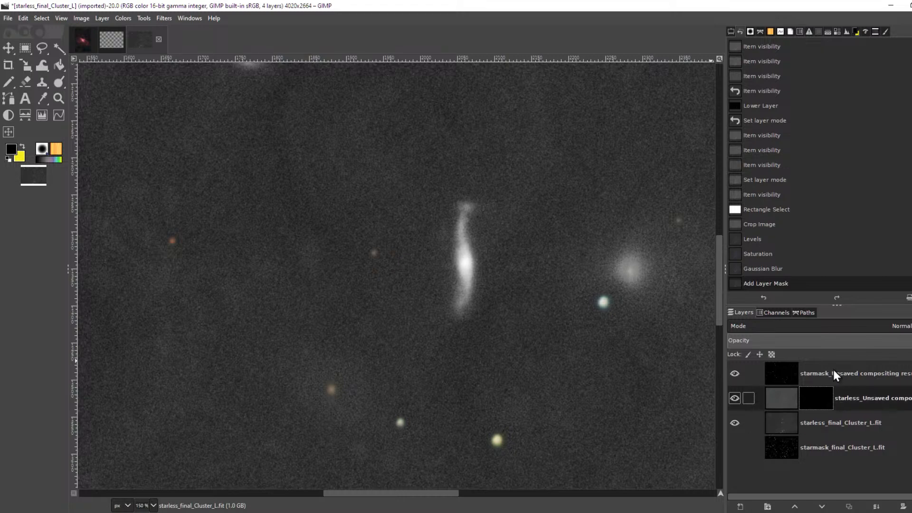
click(826, 401)
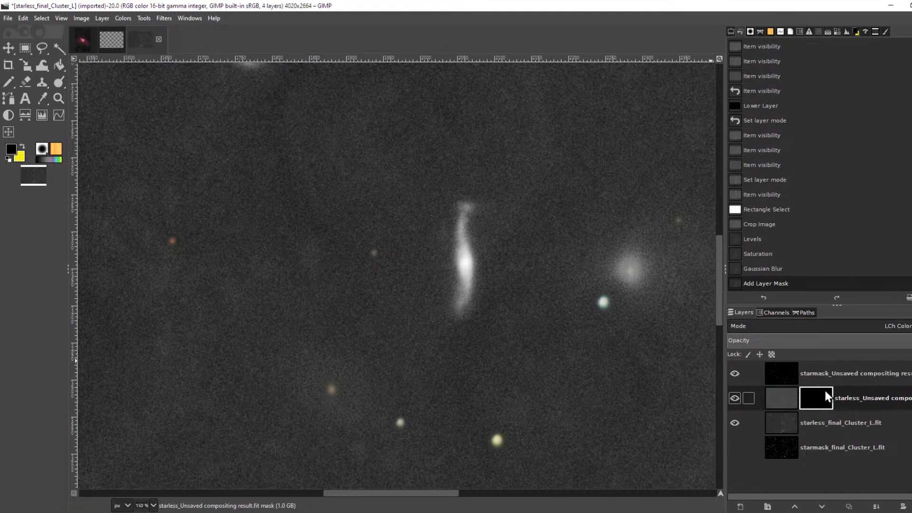
key(ctrl+v)
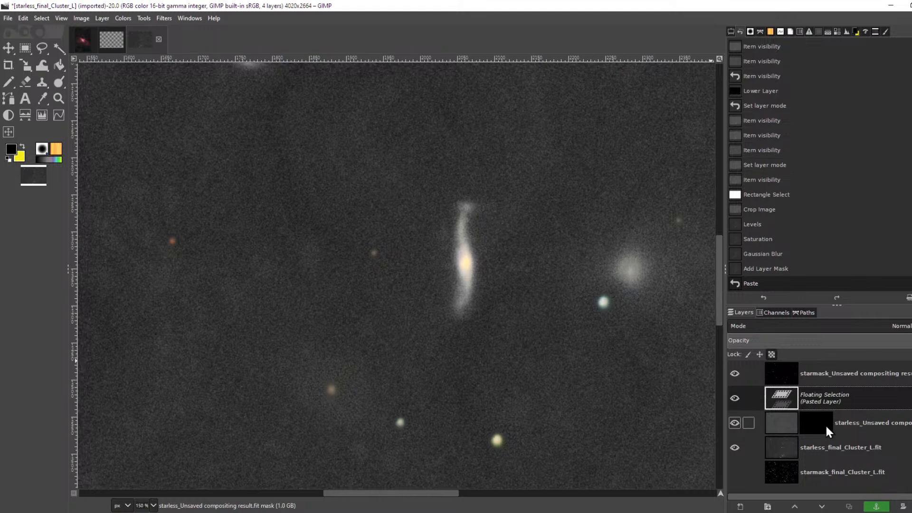
right_click(789, 403)
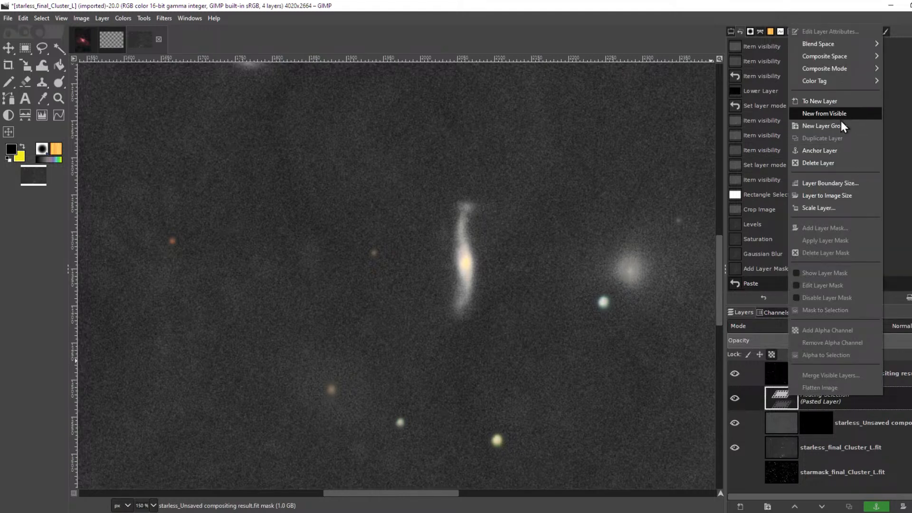
click(839, 152)
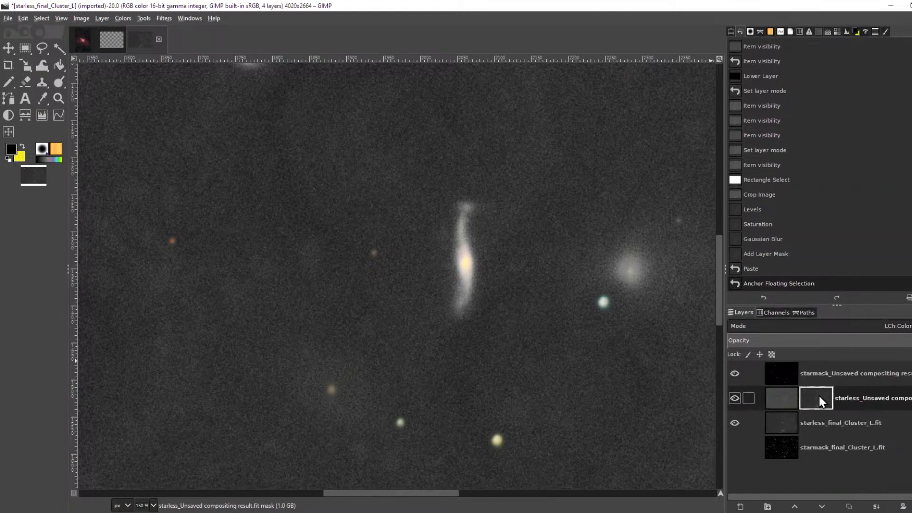
Display the layer mask's greyscale content on the canvas, inspect it, and return to the composite view.
alt+click(820, 399)
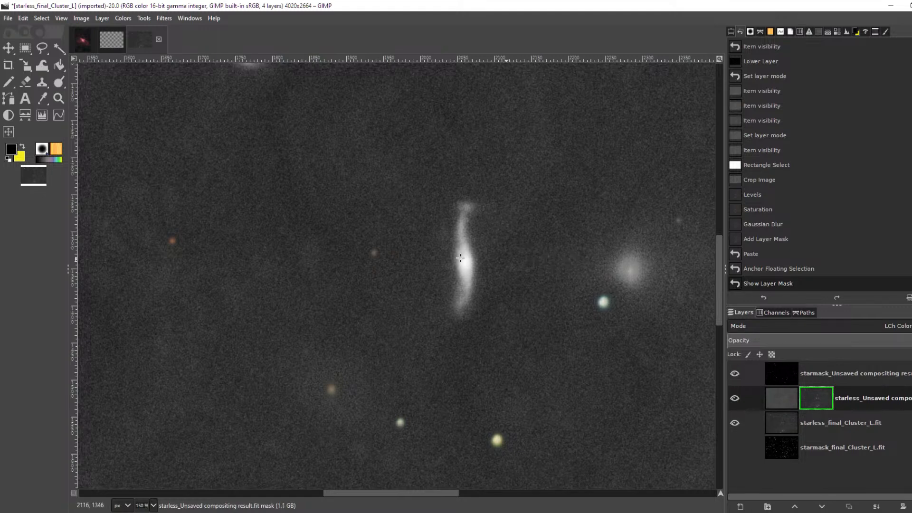
scroll(457, 259, down, 3)
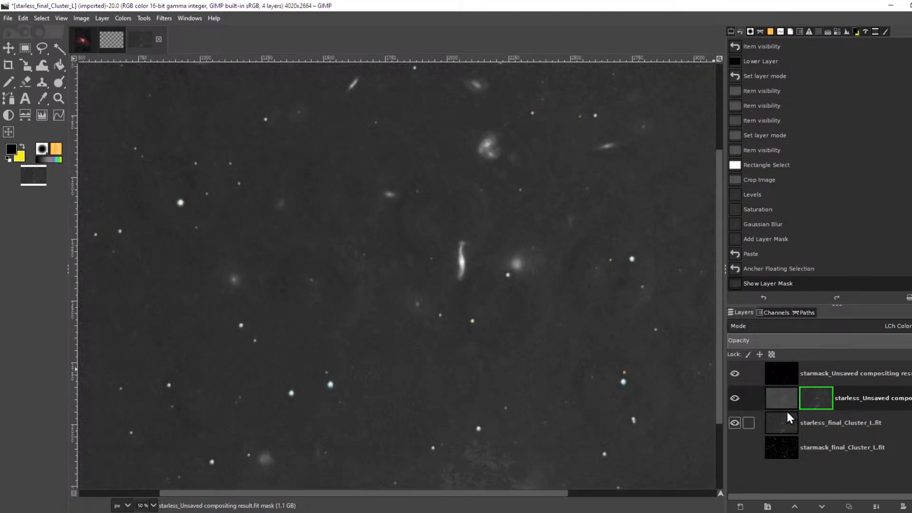
alt+click(814, 398)
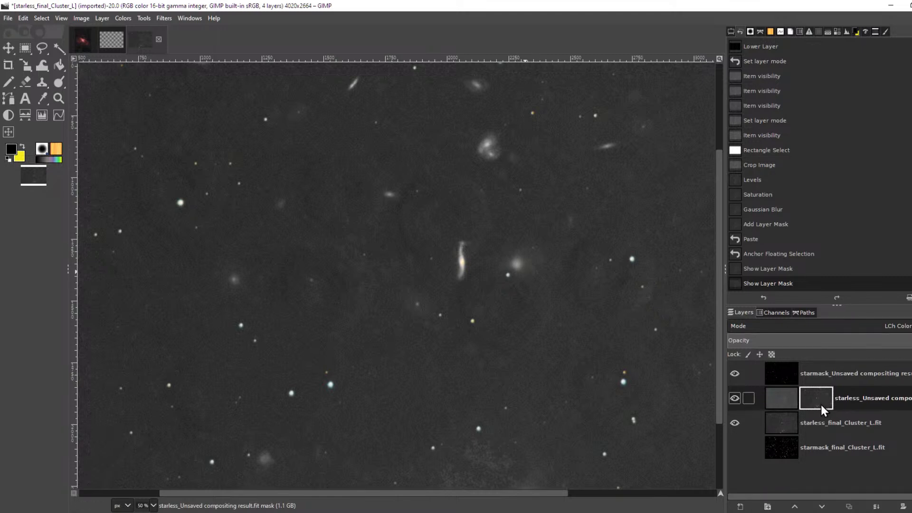
Compare the galaxies and background with the layer mask disabled and enabled, and inspect other galaxies across the masked image.
scroll(552, 330, up, 3)
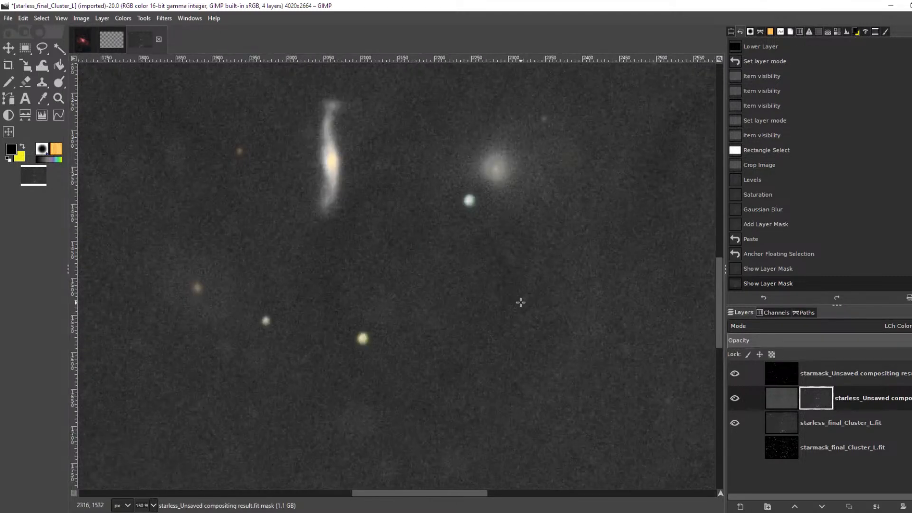
ctrl+click(818, 403)
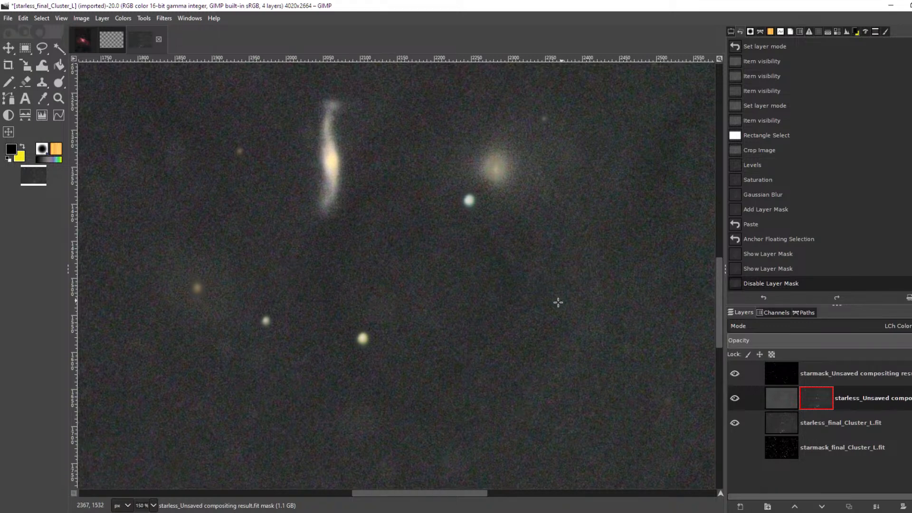
ctrl+click(826, 405)
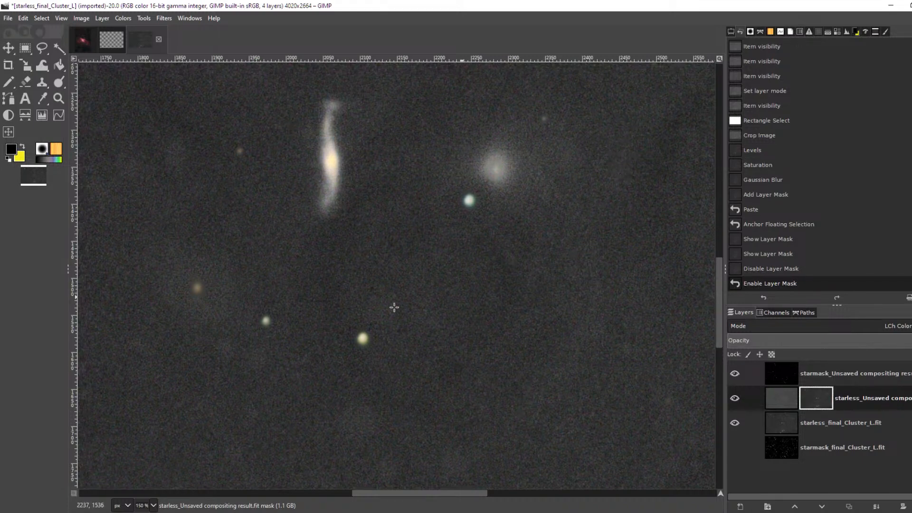
scroll(559, 320, down, 5)
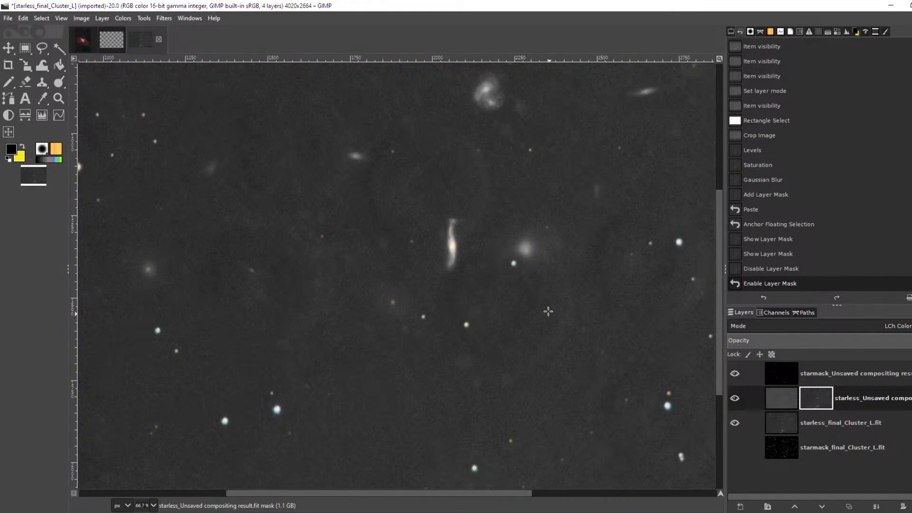
scroll(540, 427, up, 5)
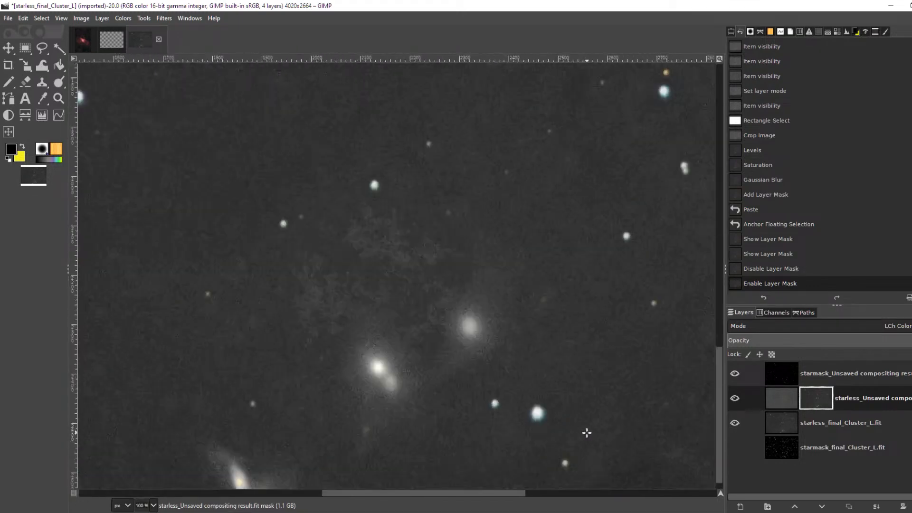
scroll(541, 330, down, 5)
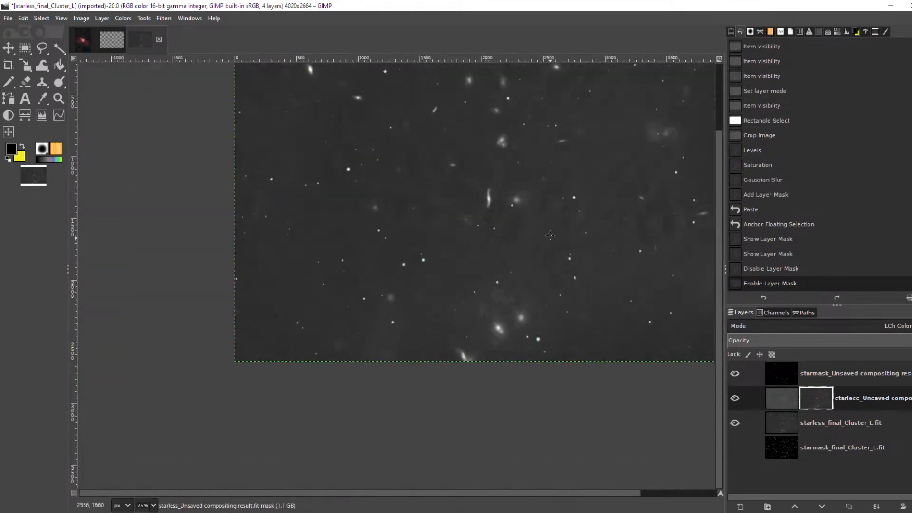
scroll(567, 316, up, 5)
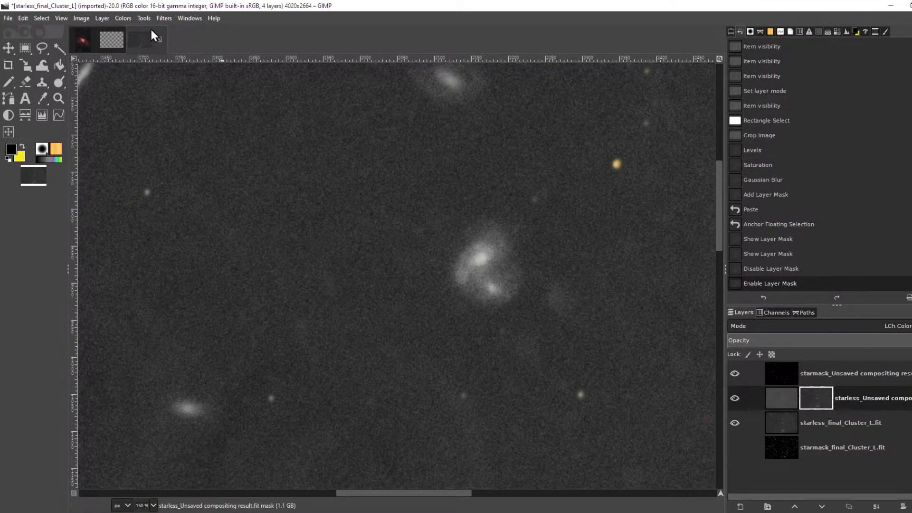
Start a Levels adjustment on the layer mask and raise its Value gamma to 4.70.
click(123, 20)
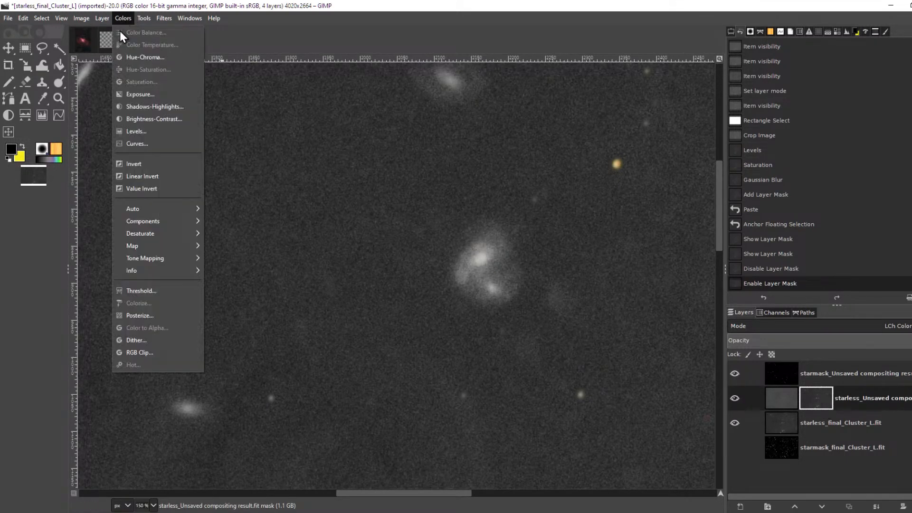
click(146, 133)
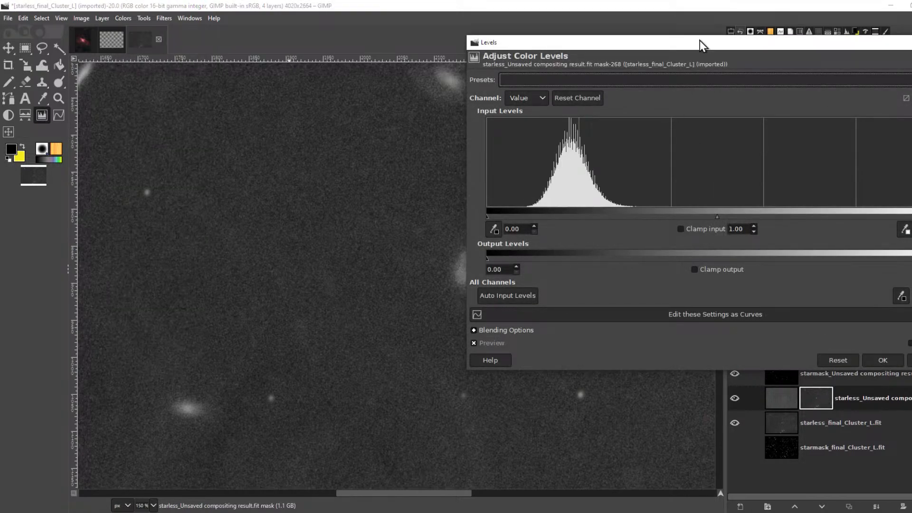
drag(698, 44, 345, 37)
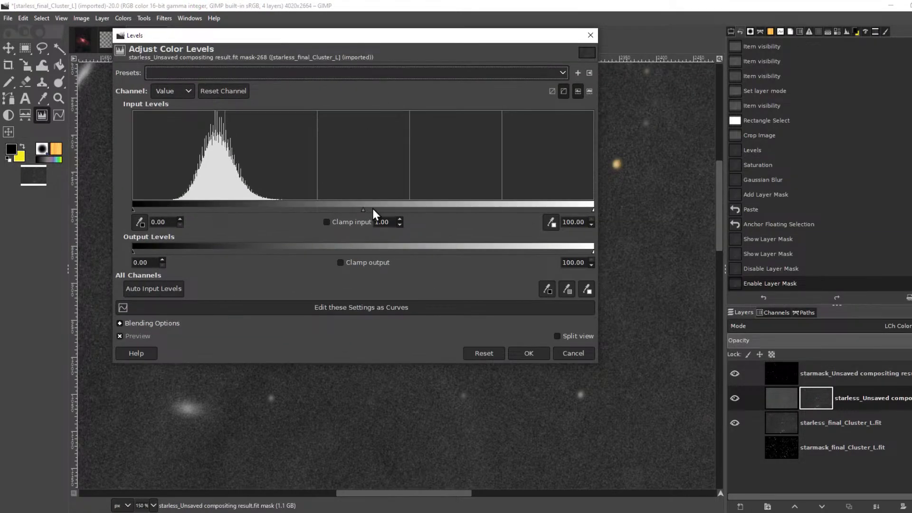
drag(421, 37, 876, 29)
drag(820, 202, 664, 190)
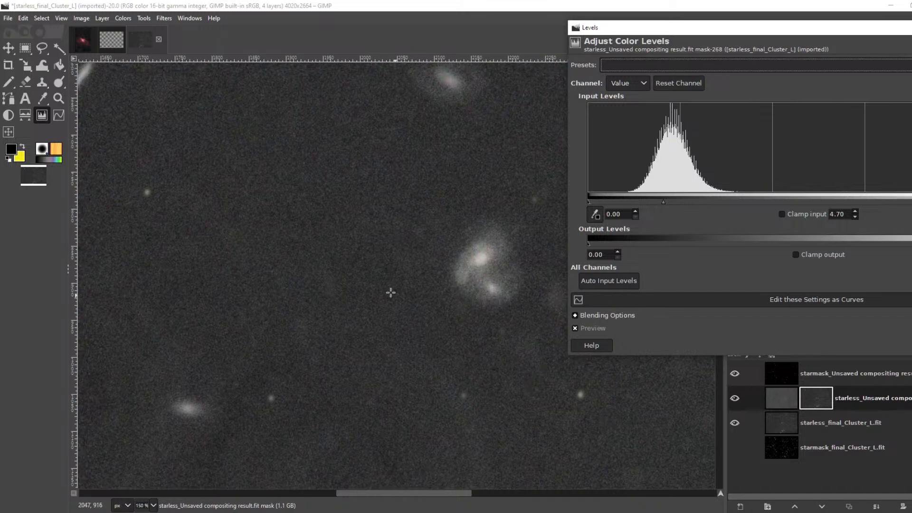
Set the mask's black input level to 15.74 and gamma to 5.35, checking the colour in the spiral galaxy.
scroll(396, 269, down, 3)
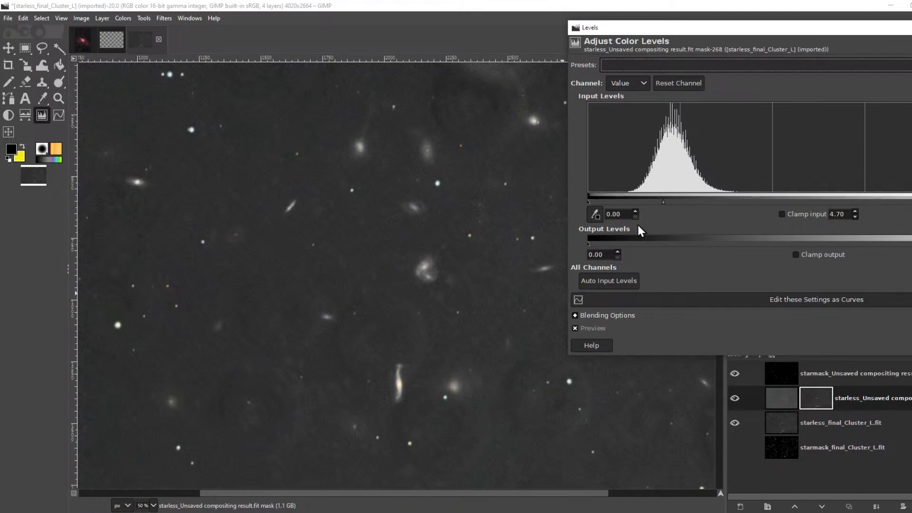
drag(589, 203, 661, 197)
scroll(425, 273, up, 5)
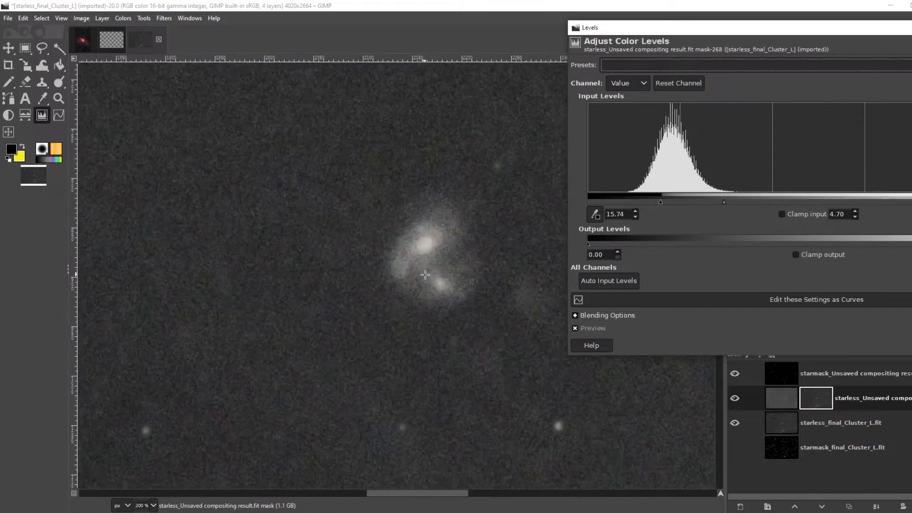
scroll(434, 270, up, 1)
drag(725, 198, 713, 200)
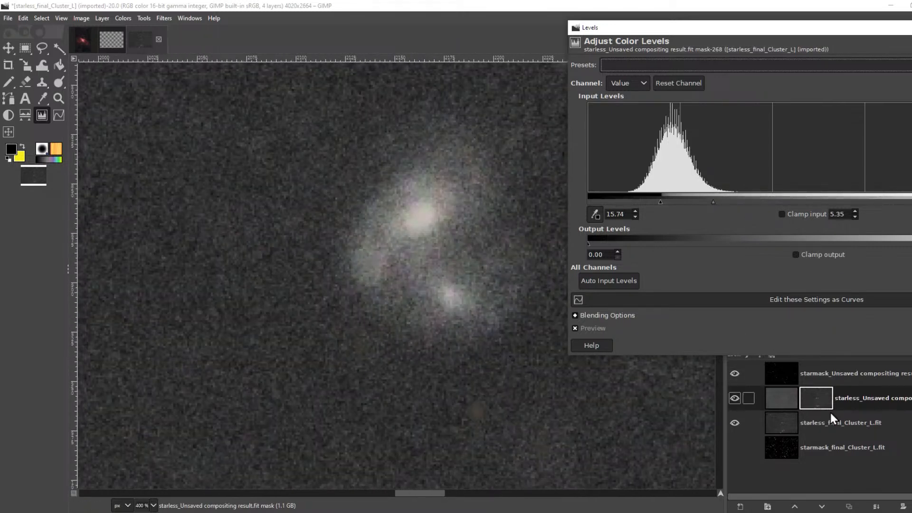
Display the layer mask on the canvas and raise its black input level to 25.59 to darken the background.
alt+click(819, 397)
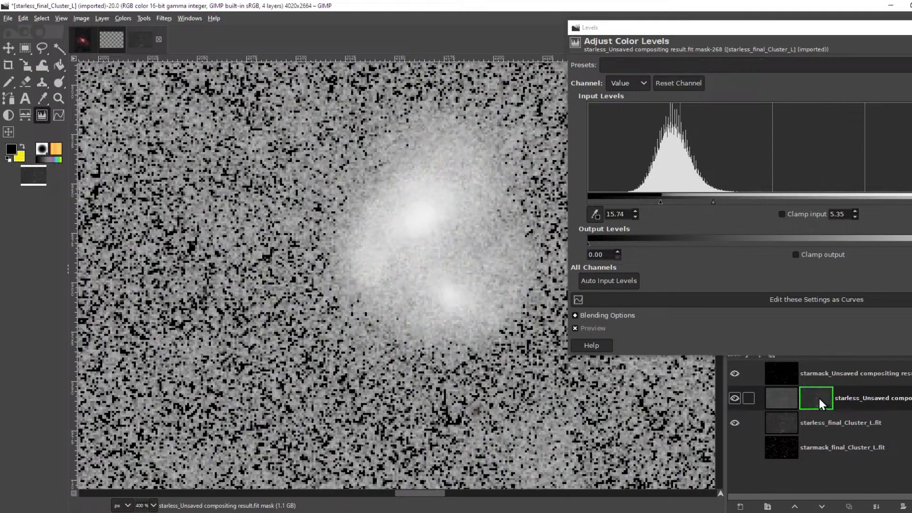
scroll(470, 297, down, 3)
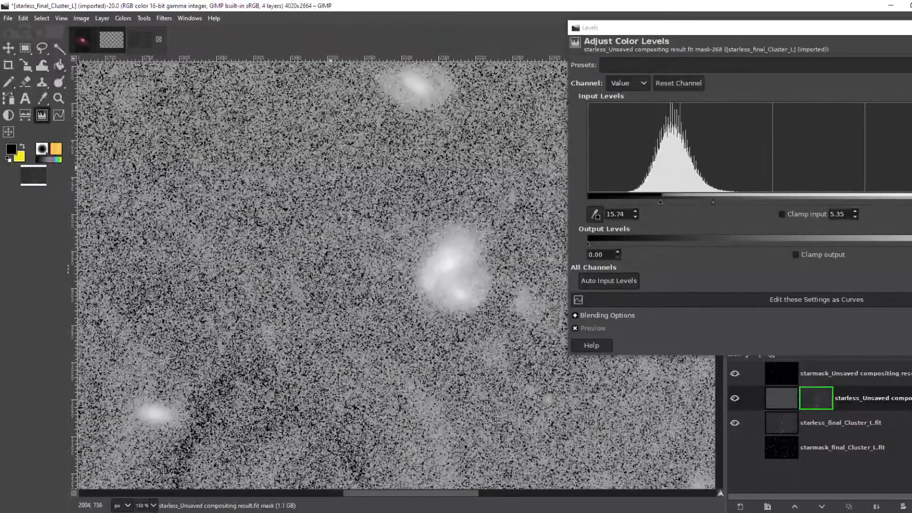
scroll(355, 229, down, 3)
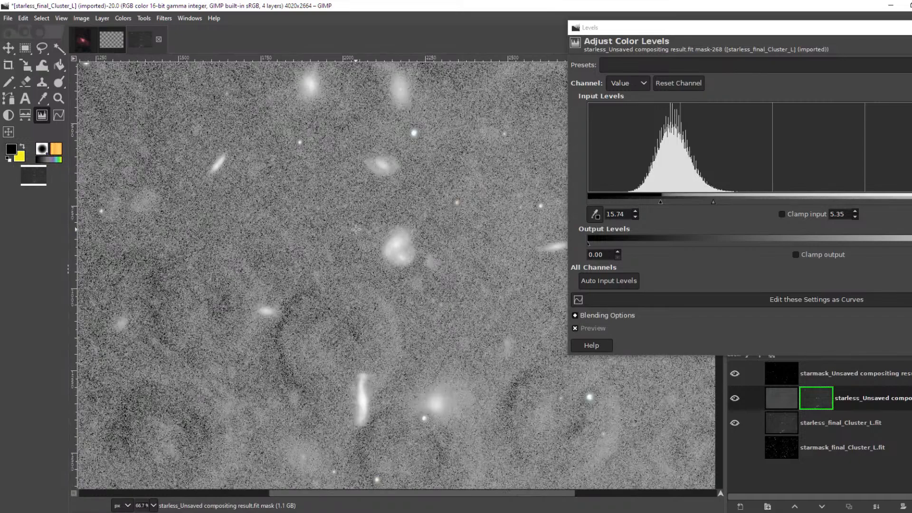
drag(429, 325, 323, 197)
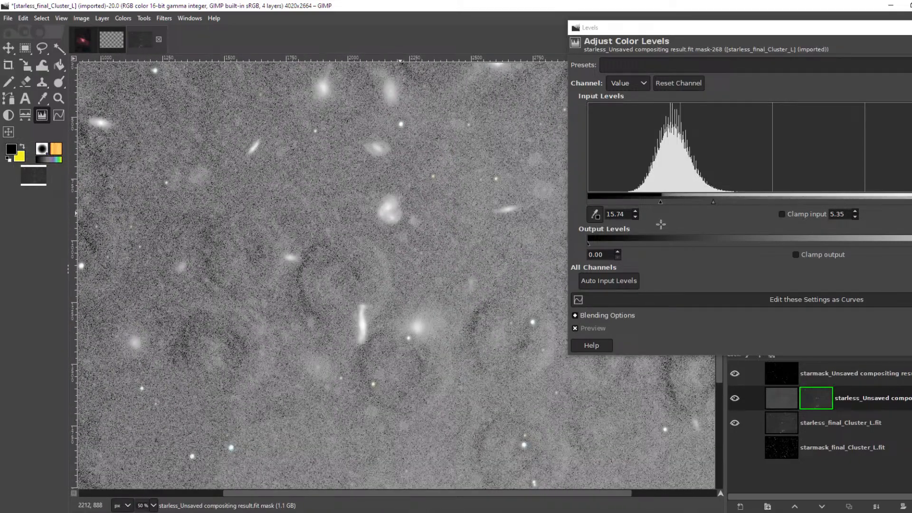
drag(661, 202, 706, 200)
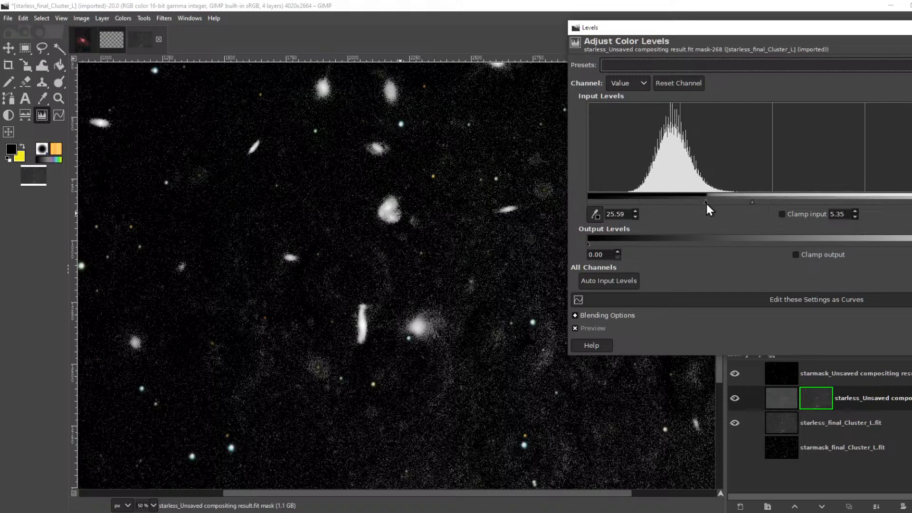
Return from the mask display to the composite, check the galaxies' colour, and apply the Levels adjustment to the mask.
drag(838, 28, 698, 9)
click(823, 402)
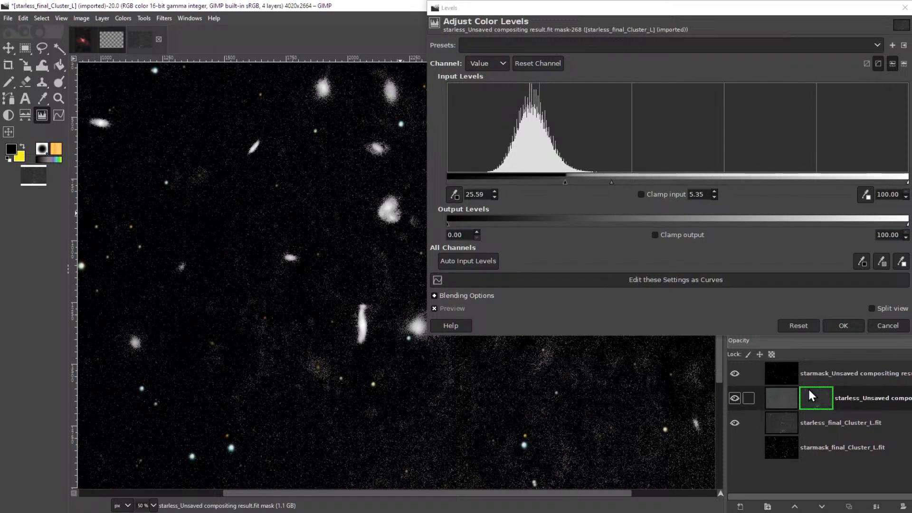
alt+click(820, 393)
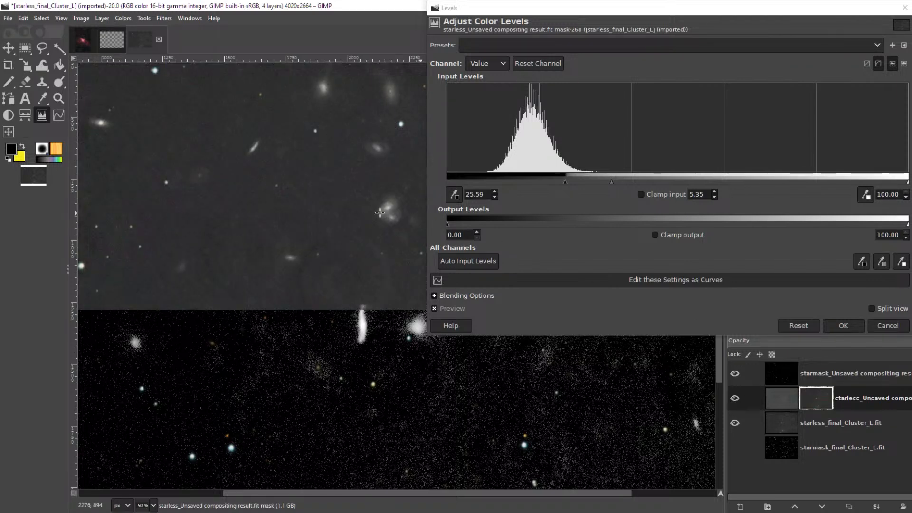
scroll(376, 214, up, 1)
scroll(376, 214, up, 1)
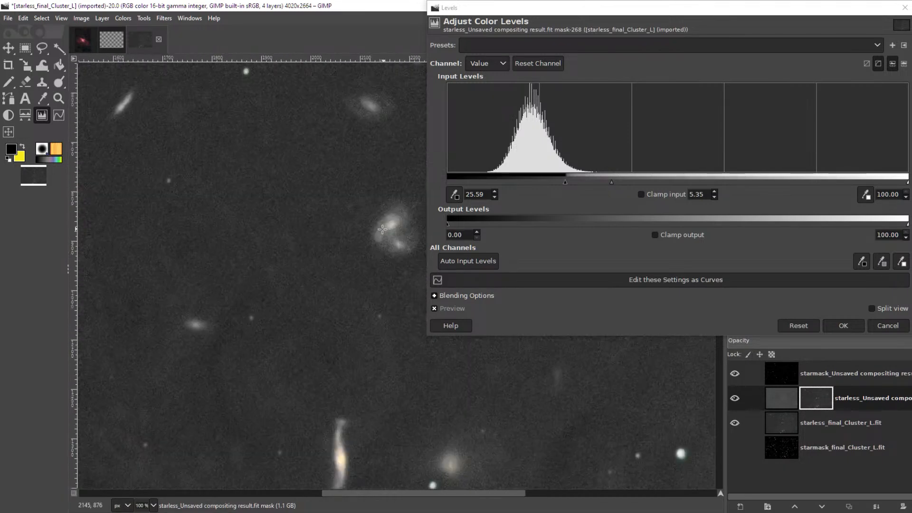
drag(340, 230, 299, 192)
drag(309, 296, 334, 266)
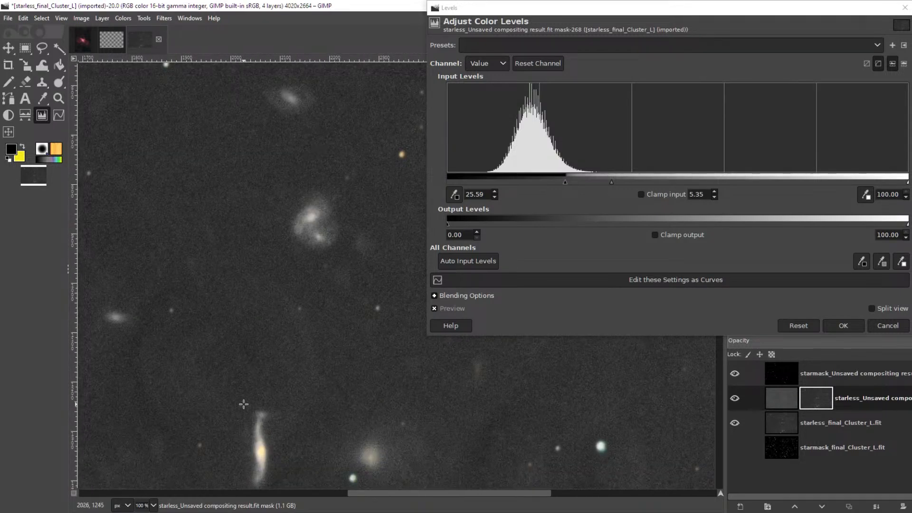
ctrl+scroll(311, 393, down, 4)
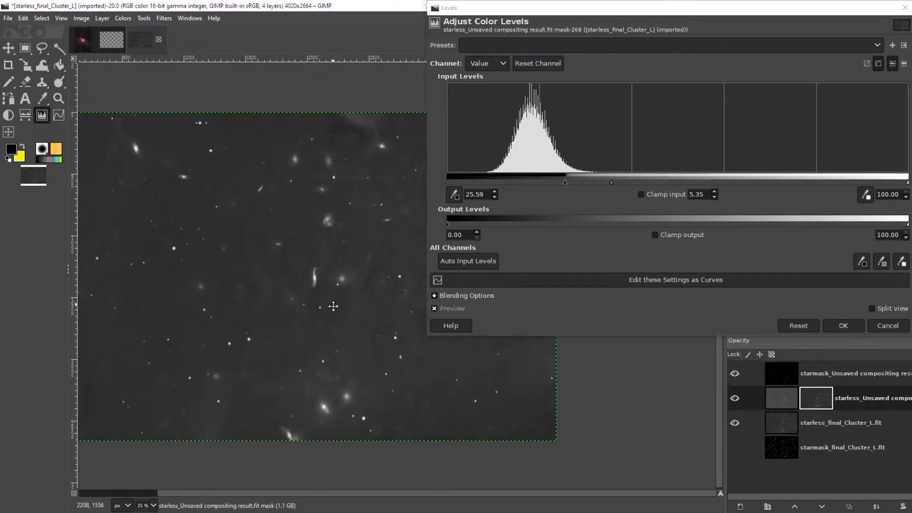
click(844, 326)
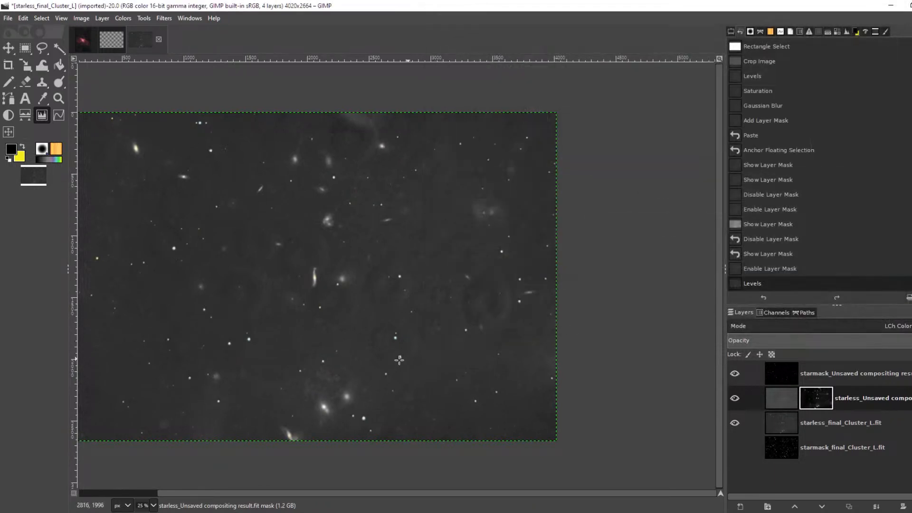
Check the colour in the galaxies up close and flatten the image into a single layer.
ctrl+scroll(319, 397, up, 1)
ctrl+scroll(319, 398, up, 4)
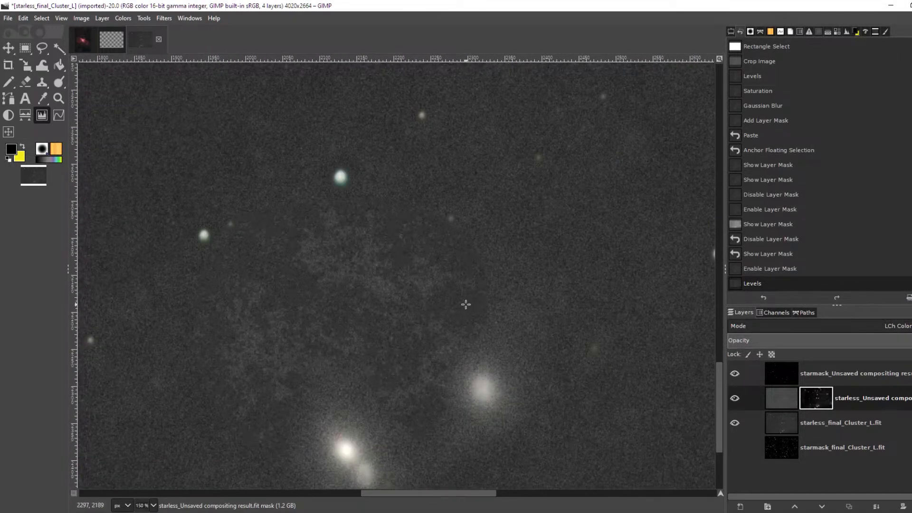
ctrl+scroll(378, 258, down, 5)
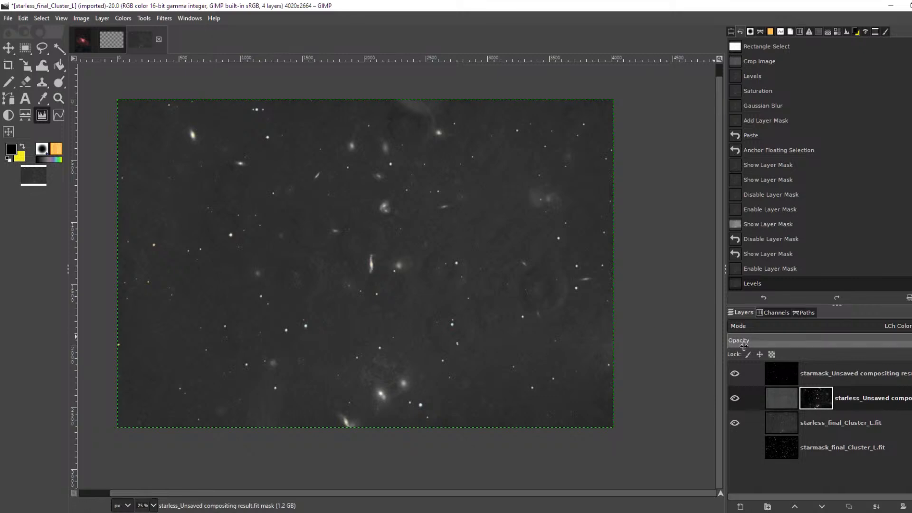
right_click(840, 368)
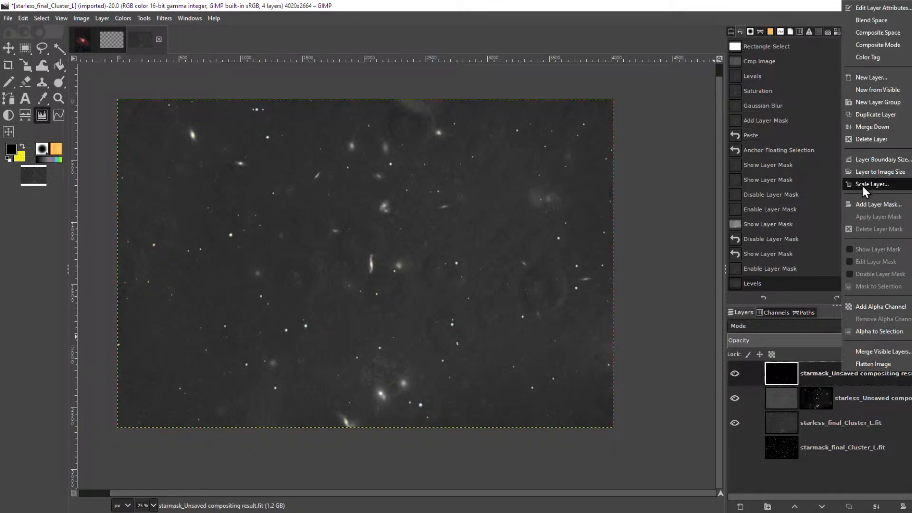
click(874, 364)
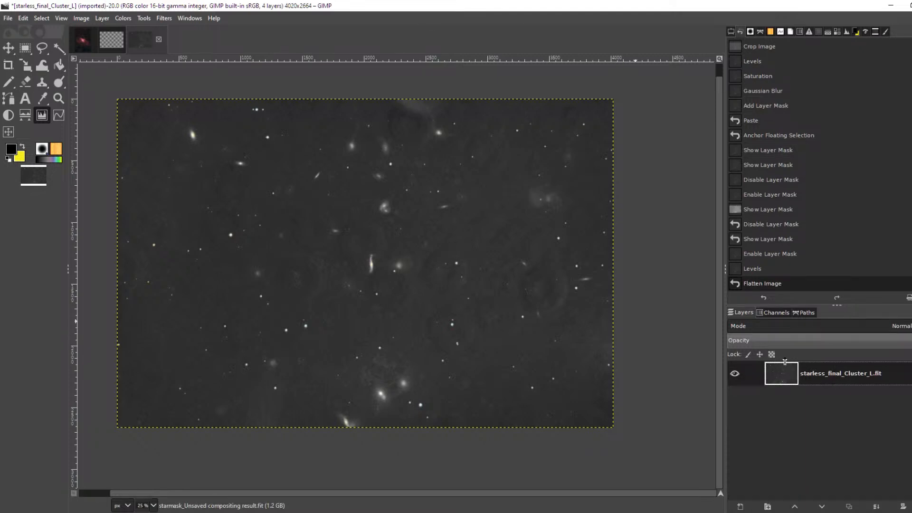
Darken the flattened image with Levels by setting the Value black input to 6.64, and inspect the central galaxies.
right_click(851, 375)
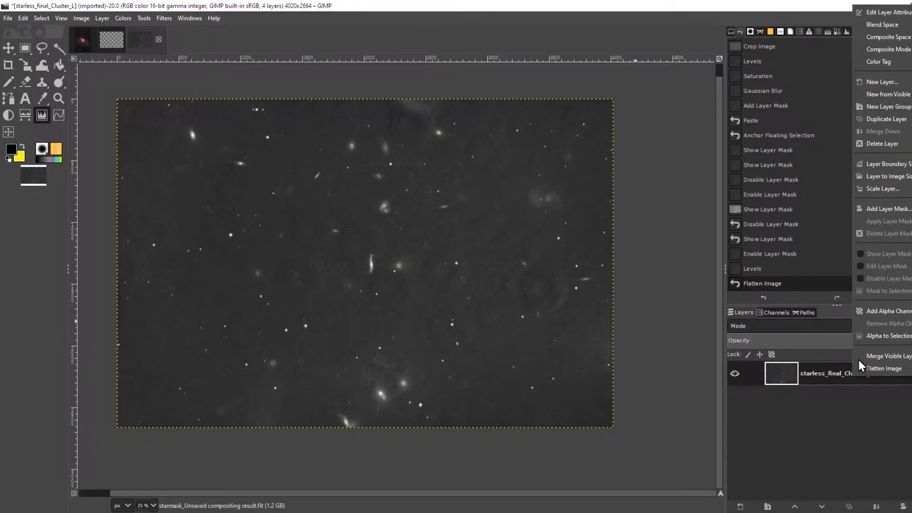
click(126, 17)
click(127, 17)
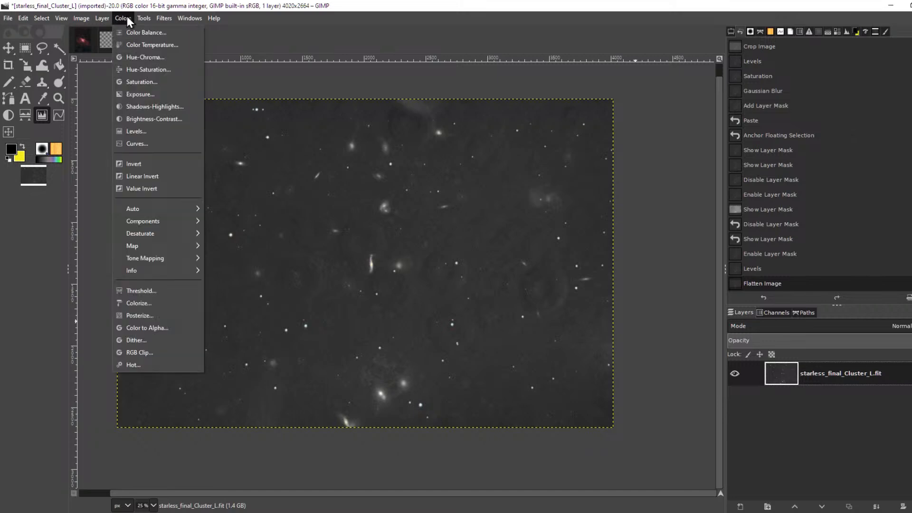
click(141, 133)
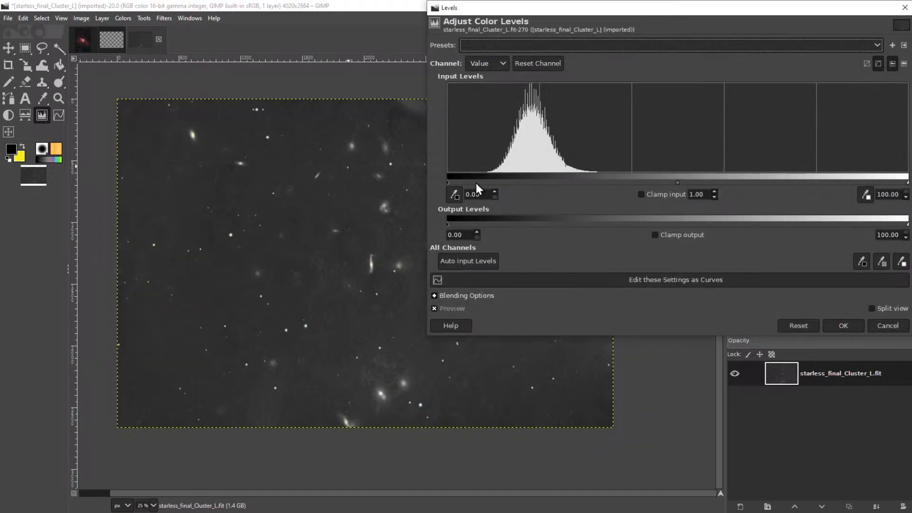
drag(449, 182, 477, 181)
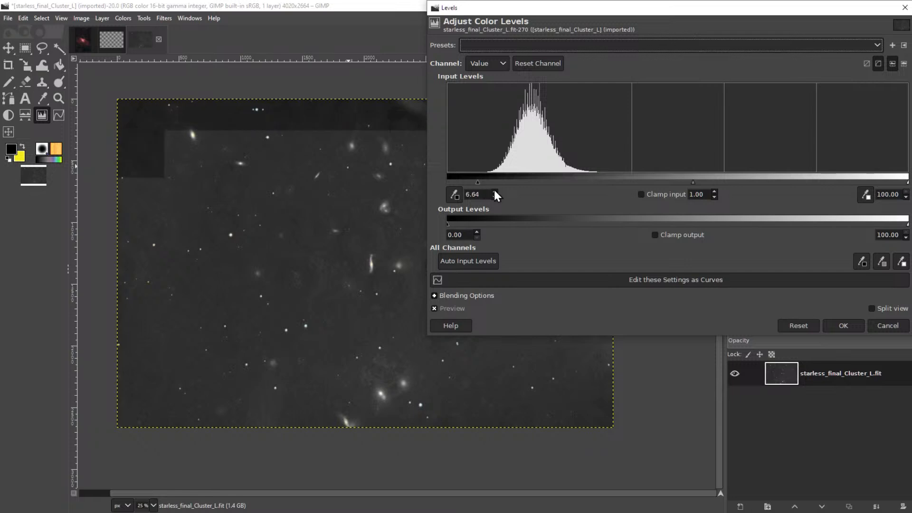
click(839, 322)
scroll(380, 271, up, 5)
scroll(380, 271, down, 5)
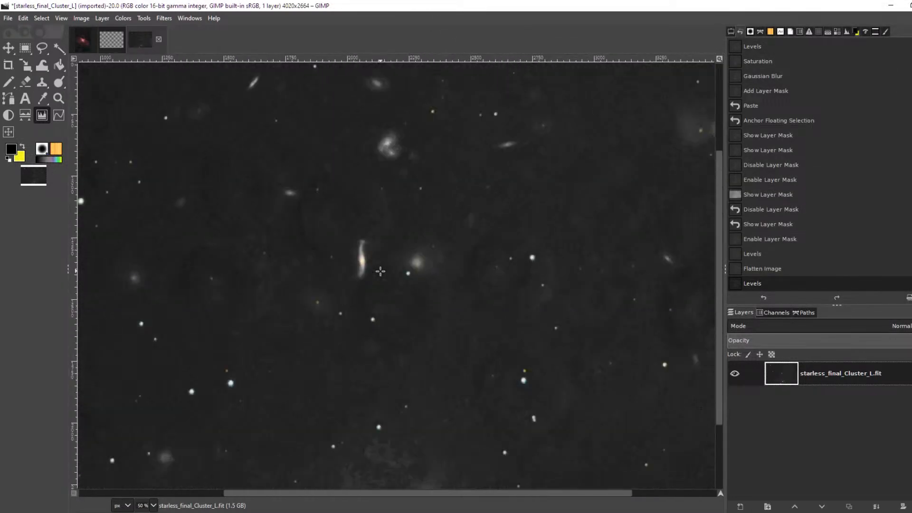
Export the flattened image to the Cluster folder as Bad Image.tif.
click(7, 19)
click(73, 194)
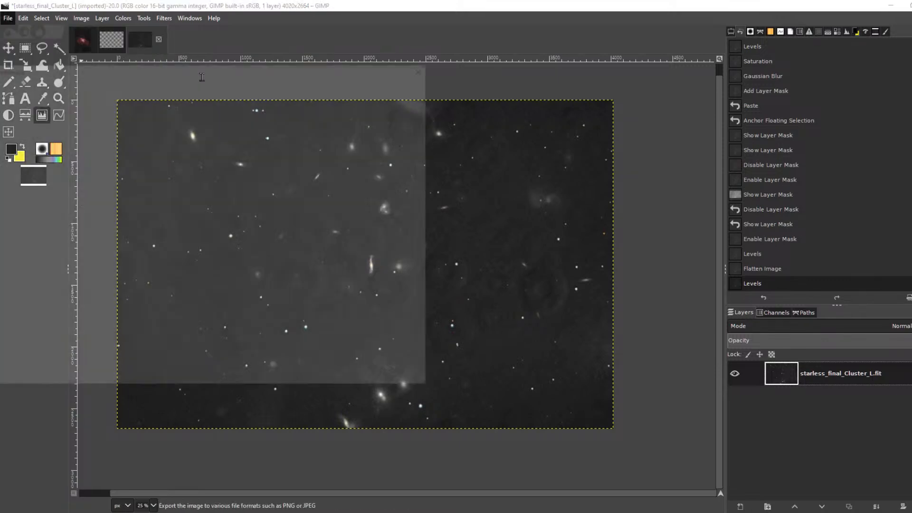
drag(322, 67, 496, 96)
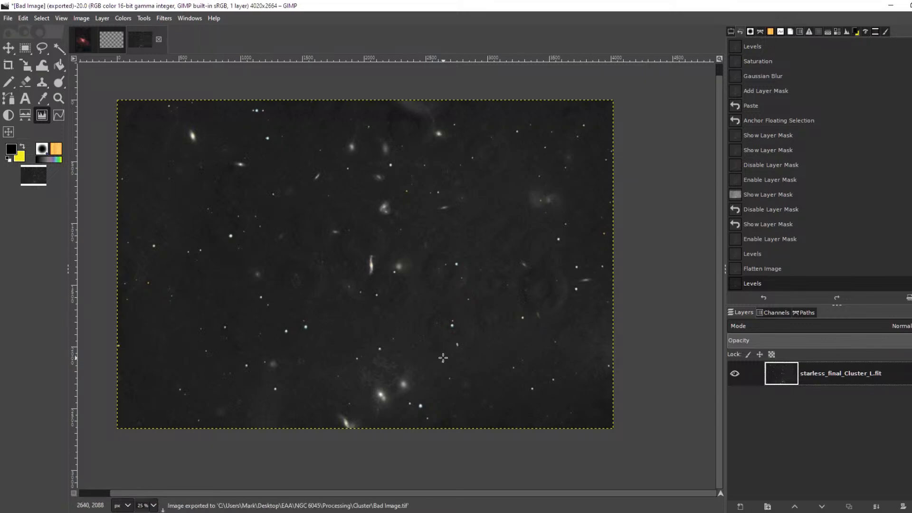
Switch to the Deep Sky DeTools app and load Bad Image.tif as the file to process.
click(203, 512)
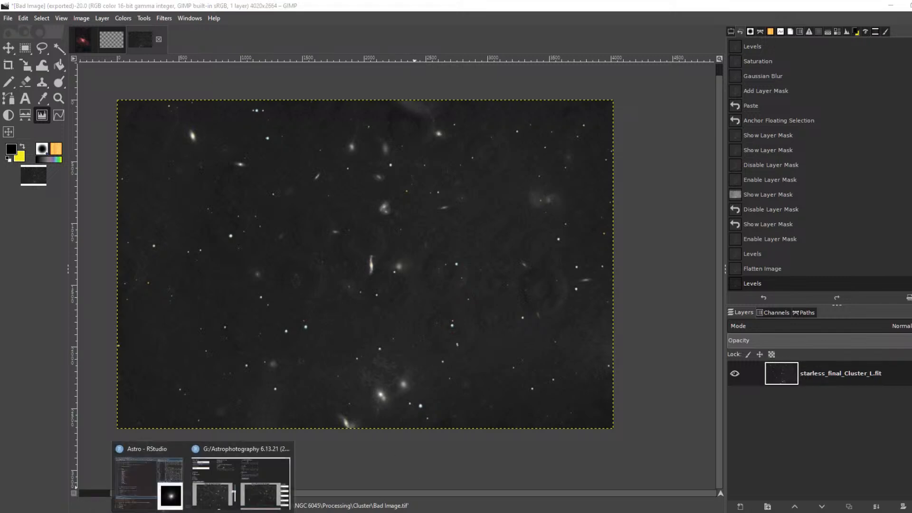
click(249, 477)
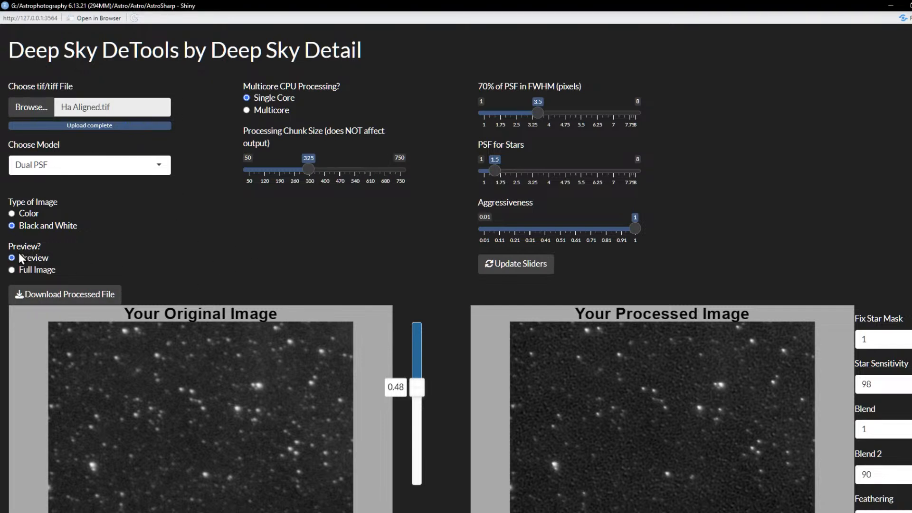
scroll(306, 340, down, 4)
scroll(309, 340, up, 4)
click(37, 110)
scroll(188, 177, down, 3)
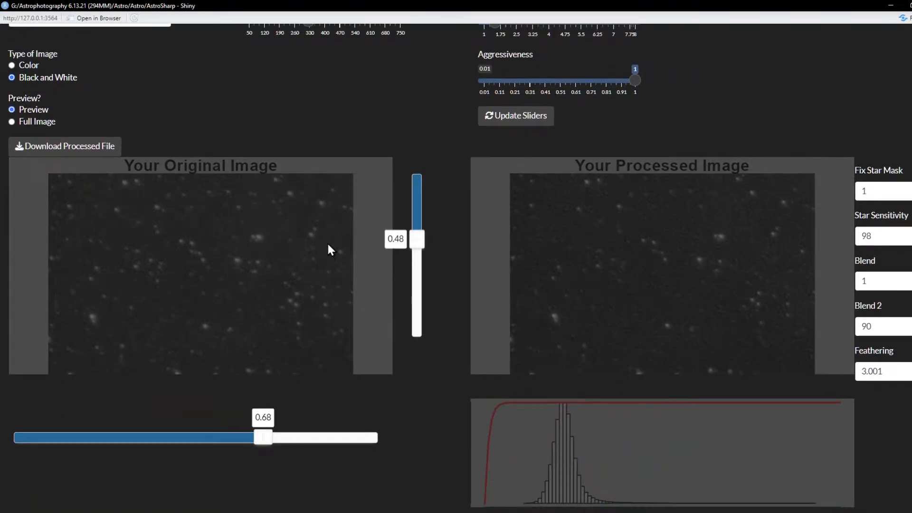
scroll(282, 228, up, 3)
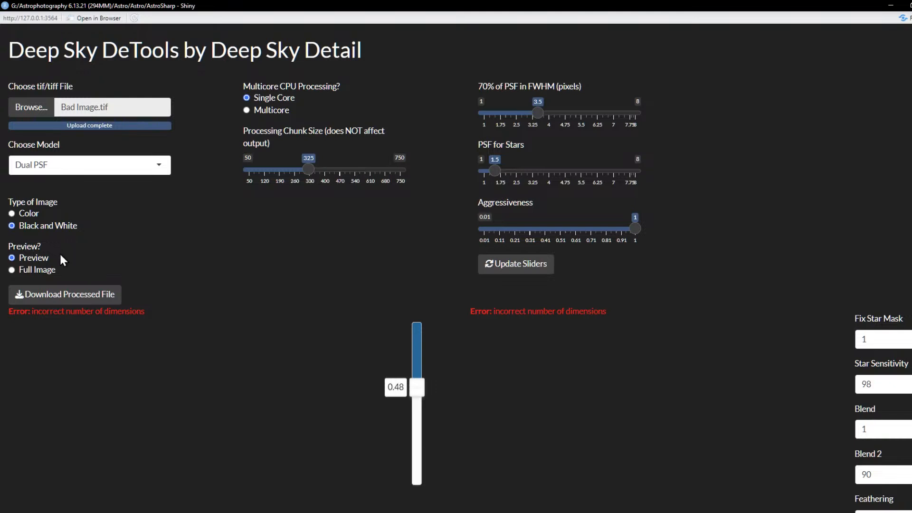
Set the image type to Color, choose the AstroClean model, and update the processed preview.
click(21, 217)
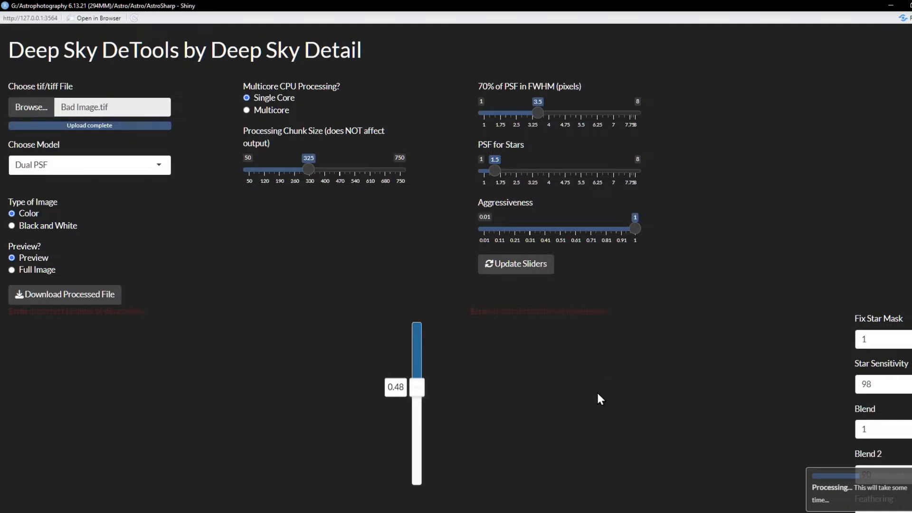
scroll(598, 395, down, 1)
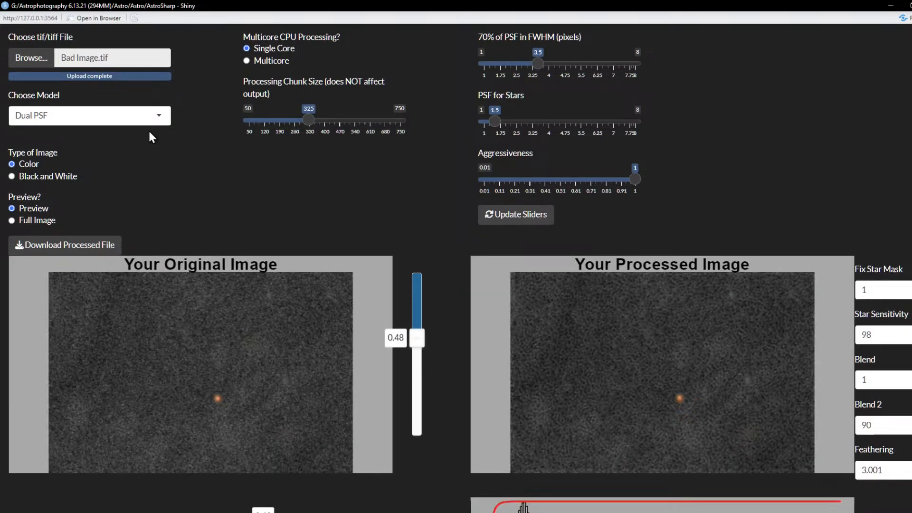
click(137, 116)
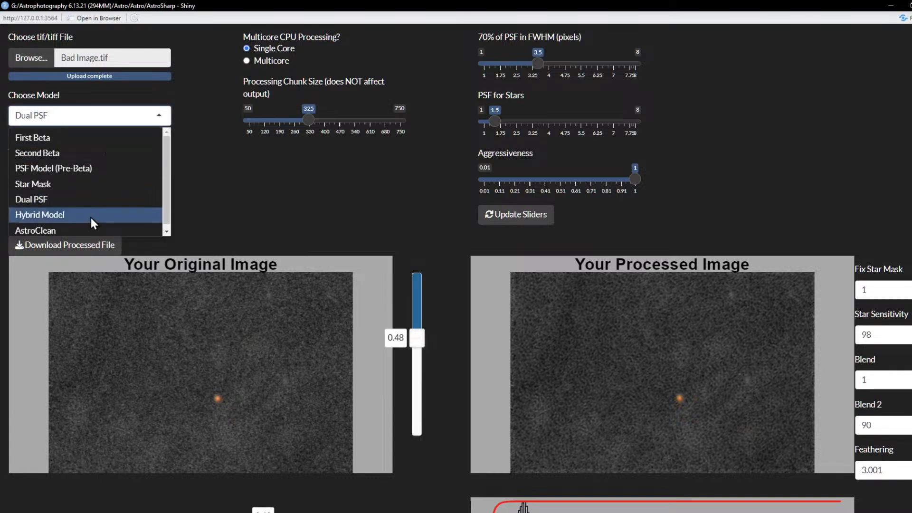
click(87, 231)
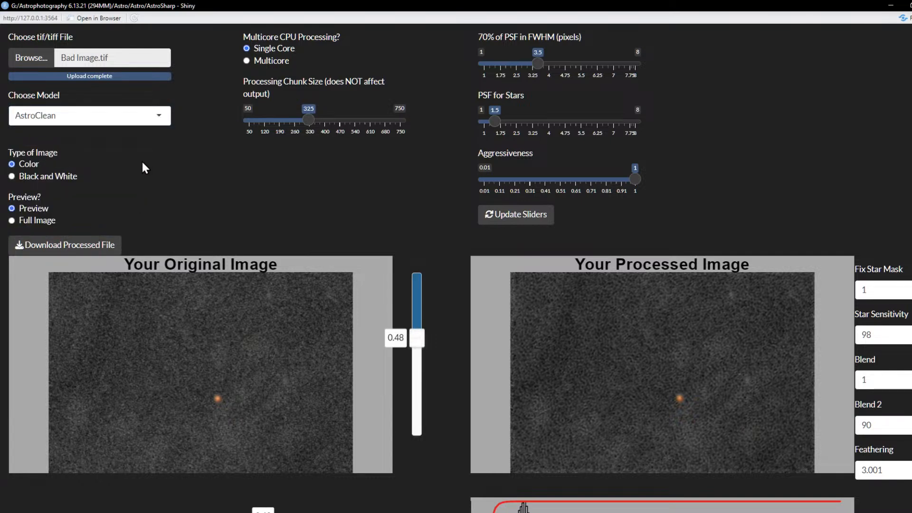
click(505, 225)
scroll(685, 281, down, 2)
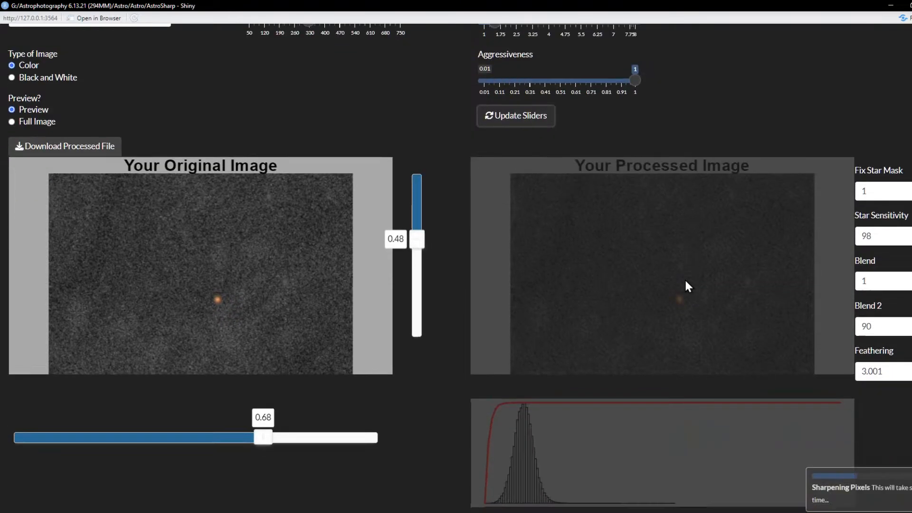
scroll(685, 281, up, 1)
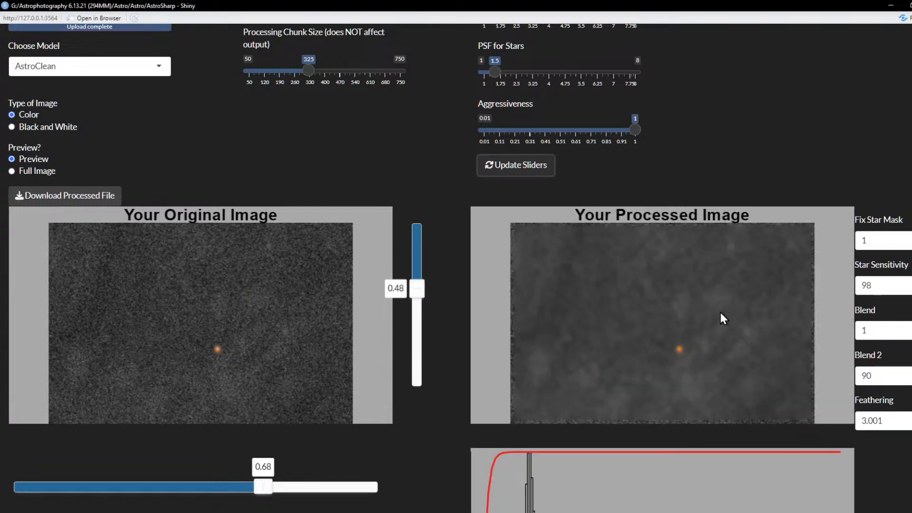
Move the preview area to 0.50 horizontally and 0.50 vertically to compare the original and processed galaxy.
drag(418, 288, 418, 306)
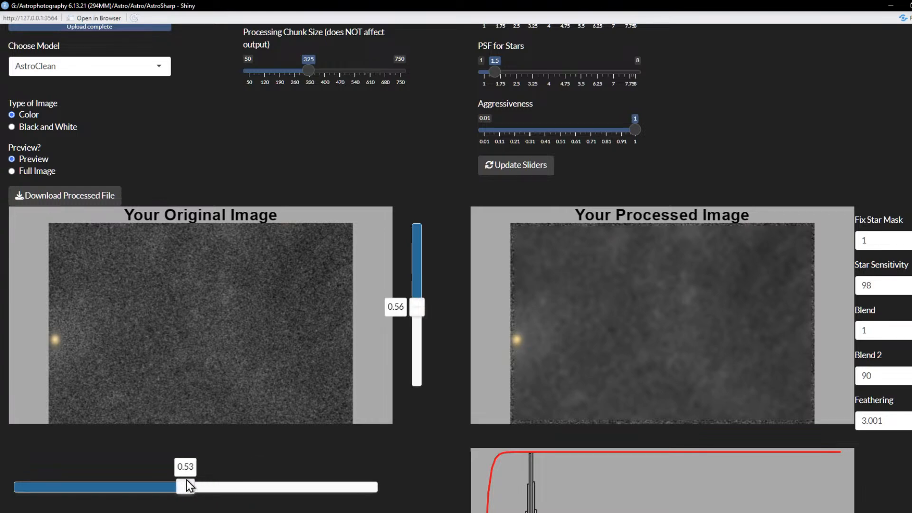
drag(171, 482, 169, 483)
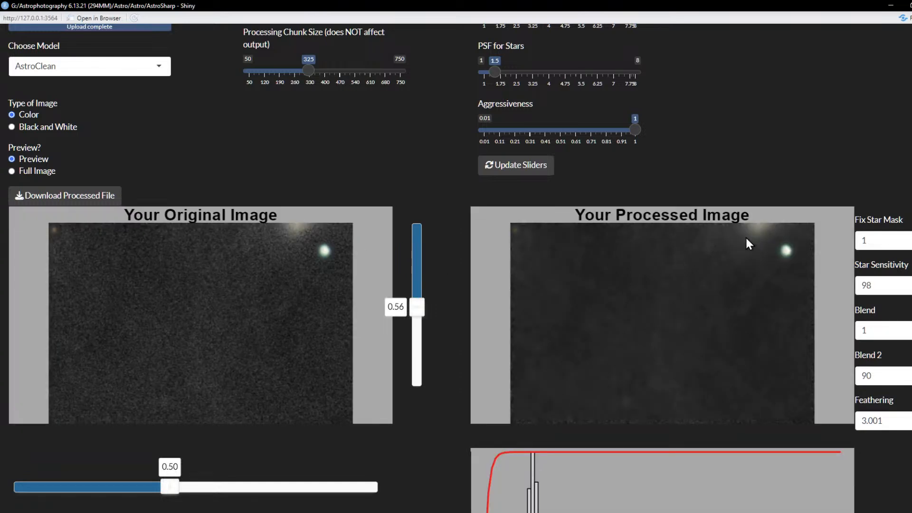
drag(417, 317, 419, 296)
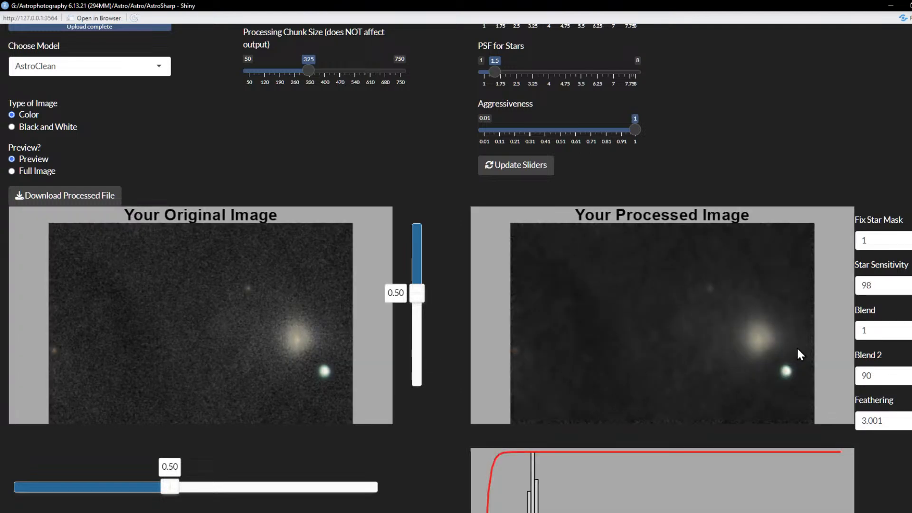
Reduce Aggressiveness to 0.5, update the preview, and run the noise reduction on the full image.
drag(635, 130, 561, 134)
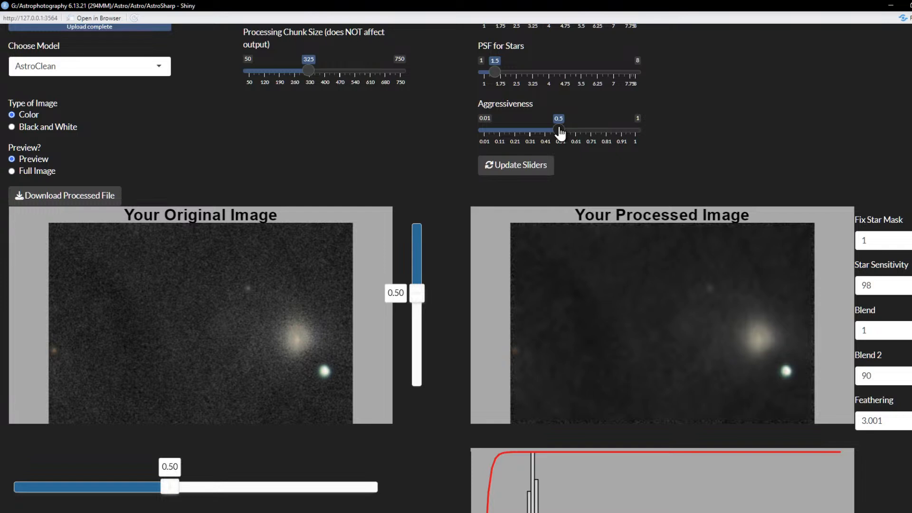
click(539, 171)
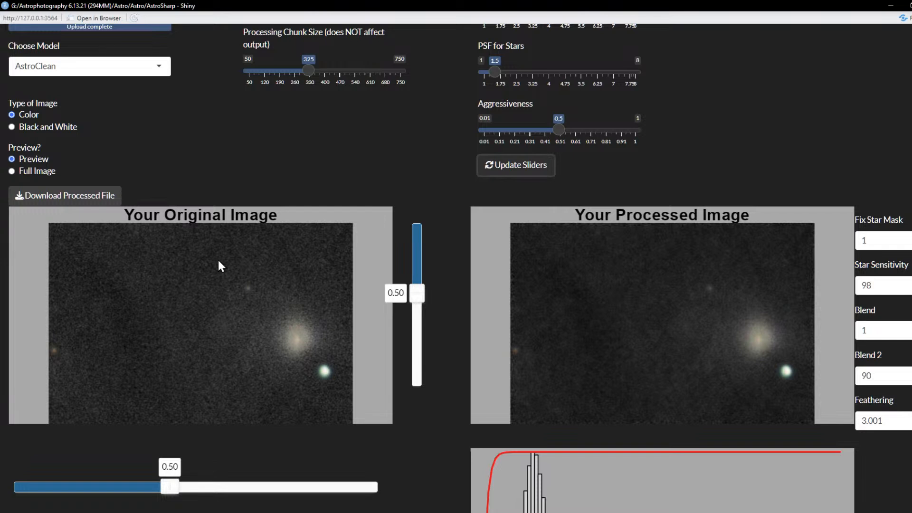
click(12, 171)
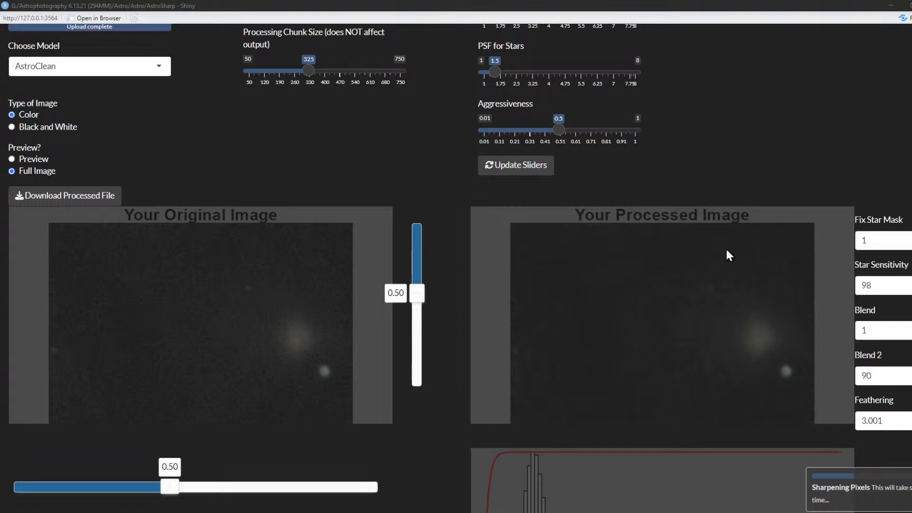
Compare the full original and processed images, and download the processed file as Noise Reduction.tif.
scroll(399, 204, up, 2)
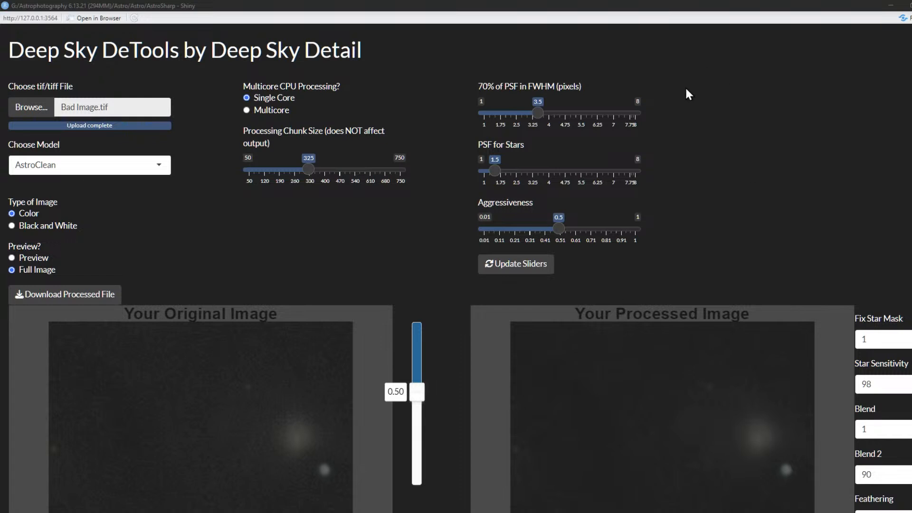
scroll(619, 247, down, 5)
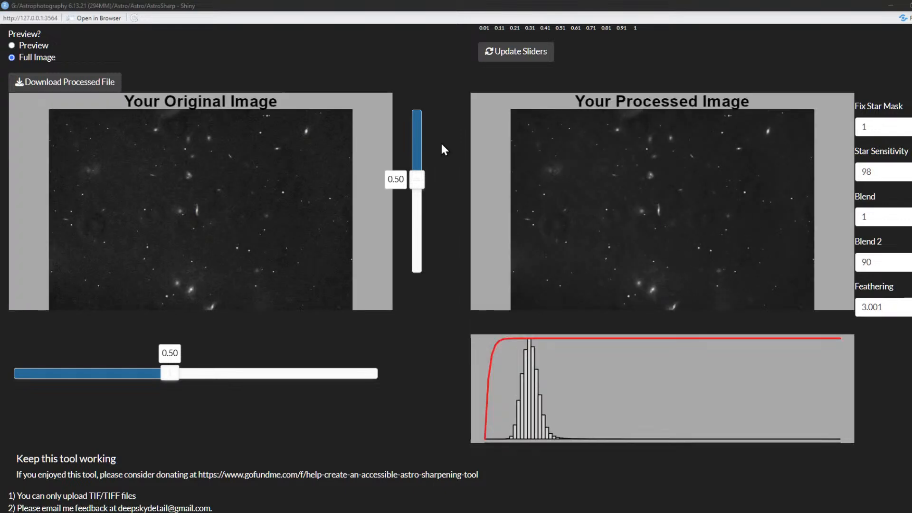
scroll(532, 302, up, 5)
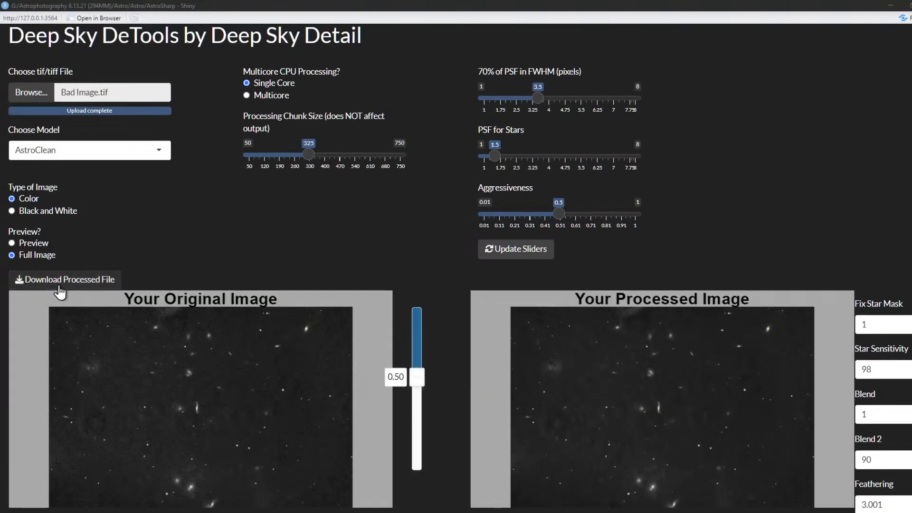
click(59, 286)
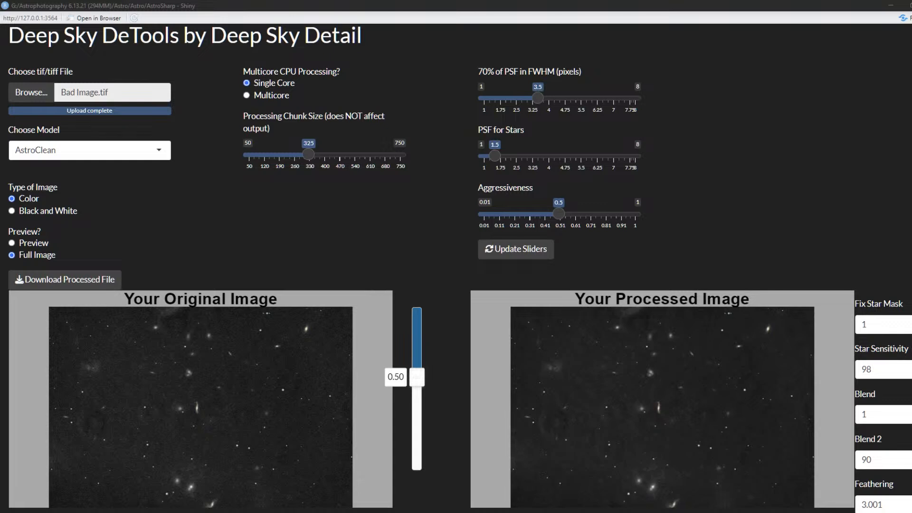
Switch to GIMP and open Noise Reduction.tif from the Cluster folder as a new layer above the starless image.
key(alt+Tab)
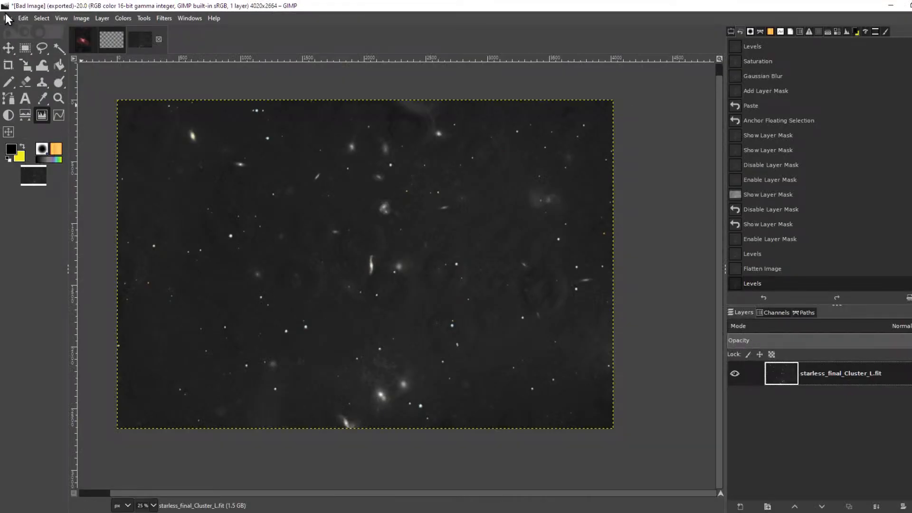
click(8, 18)
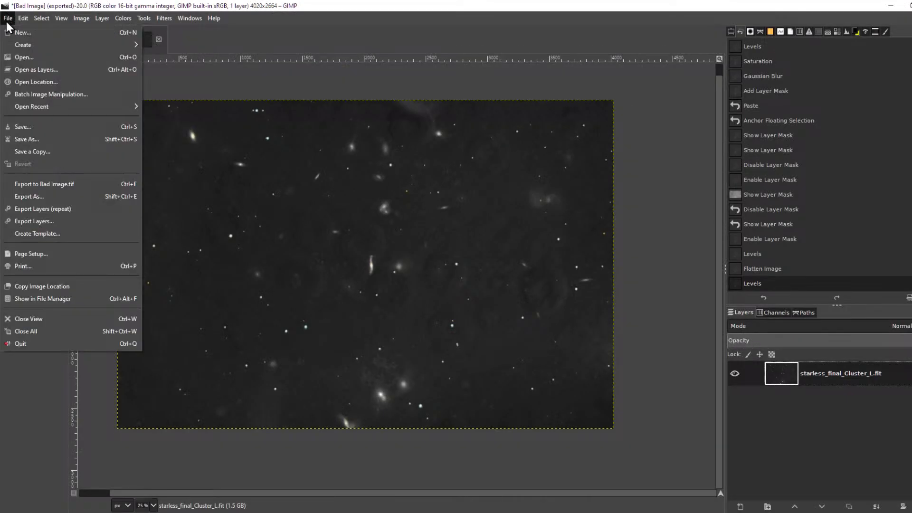
click(65, 70)
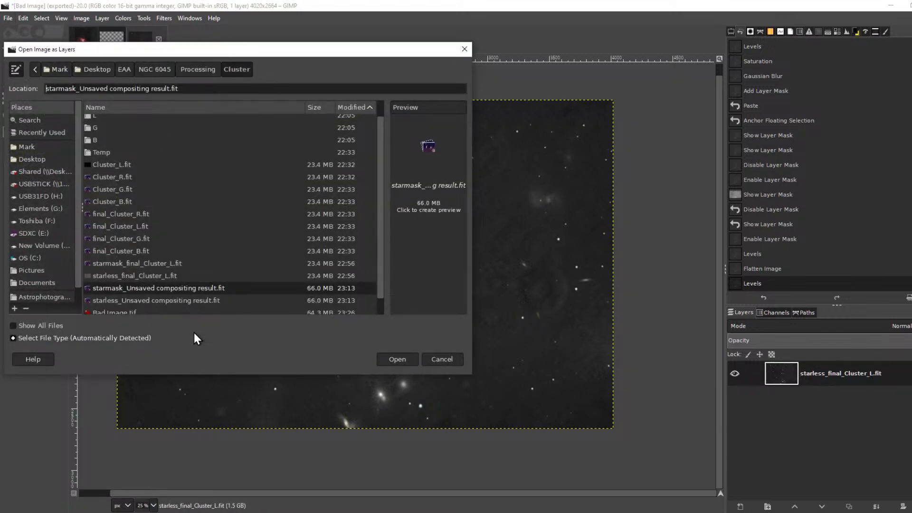
drag(168, 55, 105, 41)
scroll(133, 190, down, 1)
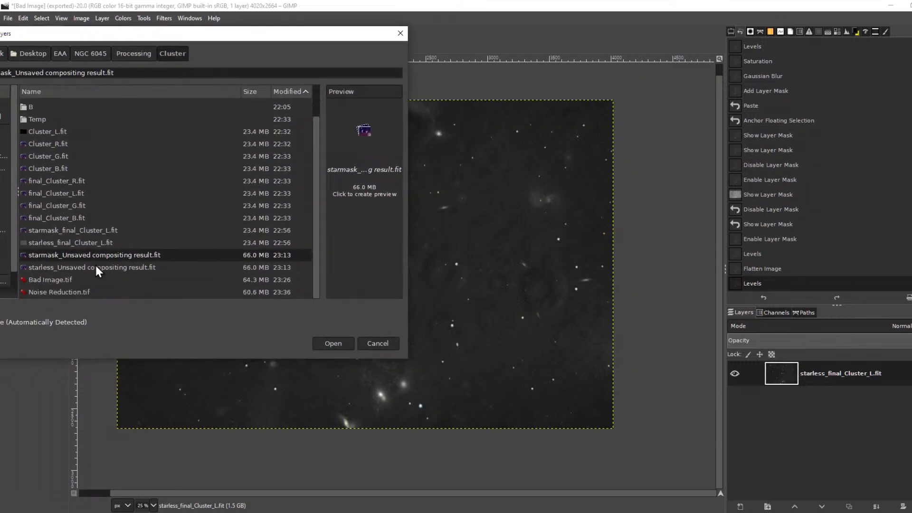
click(79, 290)
click(336, 344)
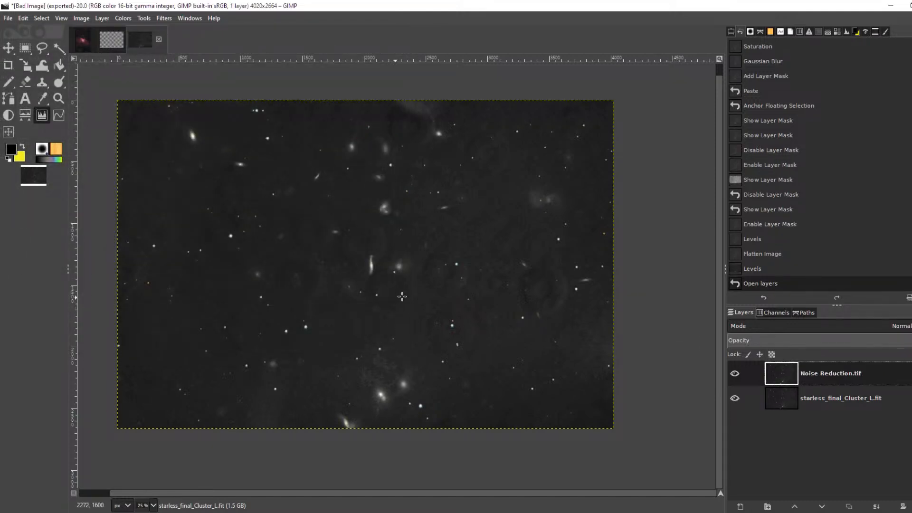
Compare the double-core galaxy close up with the Noise Reduction.tif layer hidden and shown.
scroll(416, 247, up, 1)
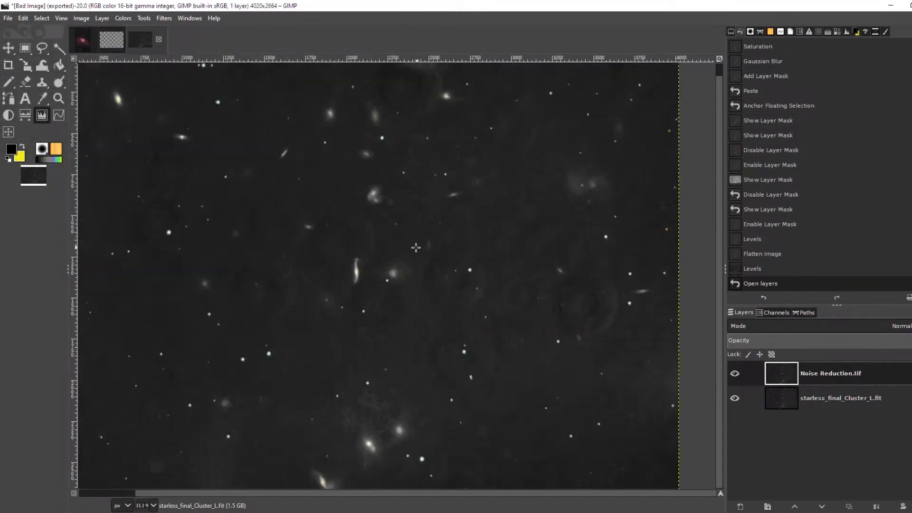
scroll(416, 247, up, 6)
drag(409, 233, 652, 505)
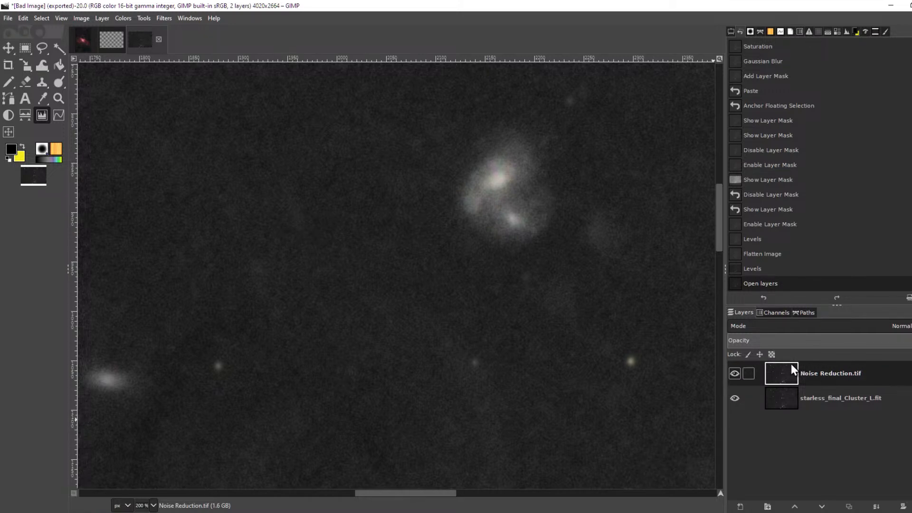
click(735, 373)
drag(399, 277, 497, 417)
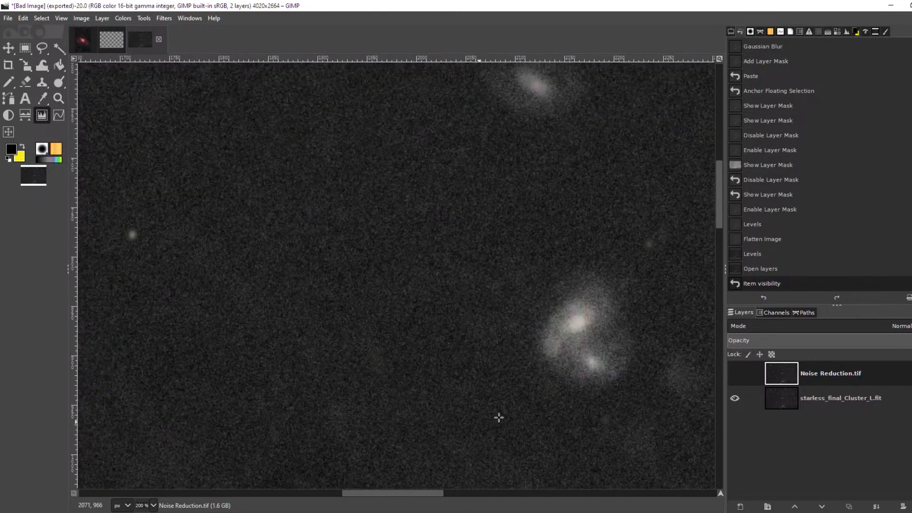
click(735, 374)
Compare noise around the galaxy with the faint tail by hiding and reshowing the Noise Reduction.tif layer, and inspect the surrounding field.
drag(612, 255, 437, 406)
drag(629, 313, 561, 420)
drag(577, 234, 572, 434)
drag(222, 283, 599, 198)
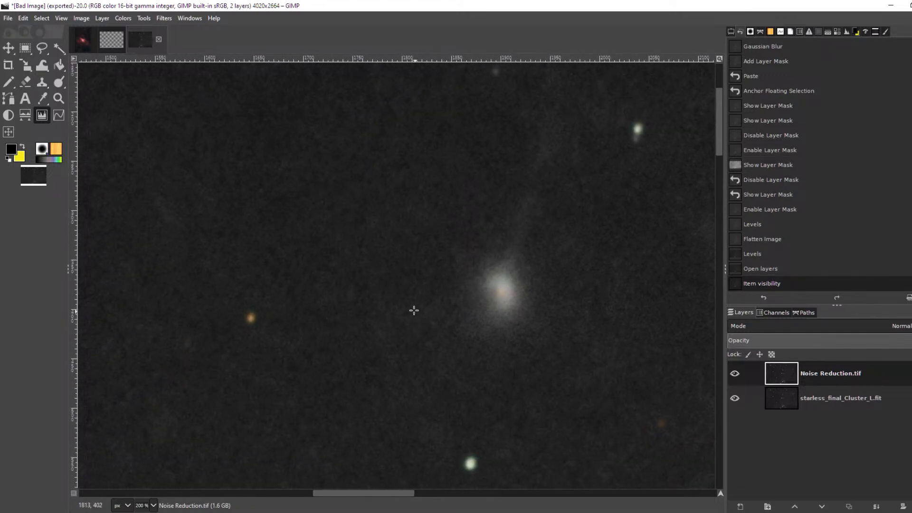
scroll(416, 311, down, 4)
scroll(470, 271, up, 5)
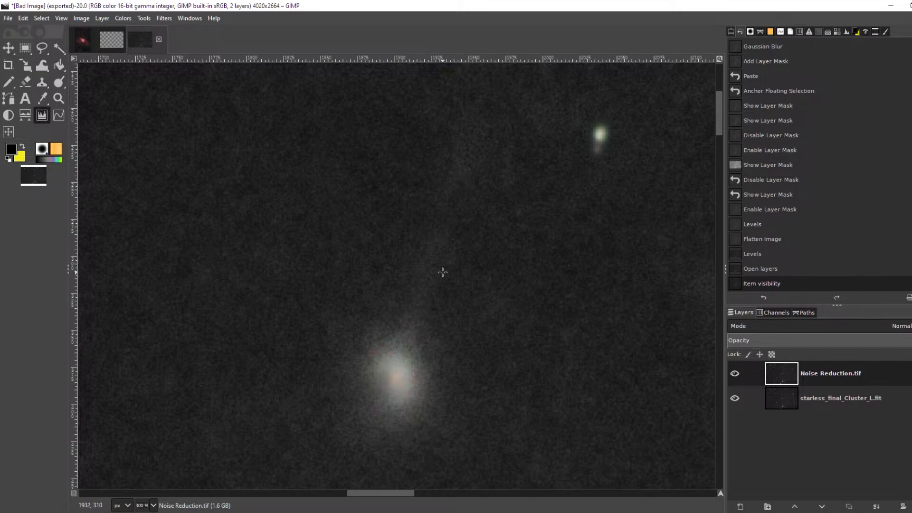
click(734, 373)
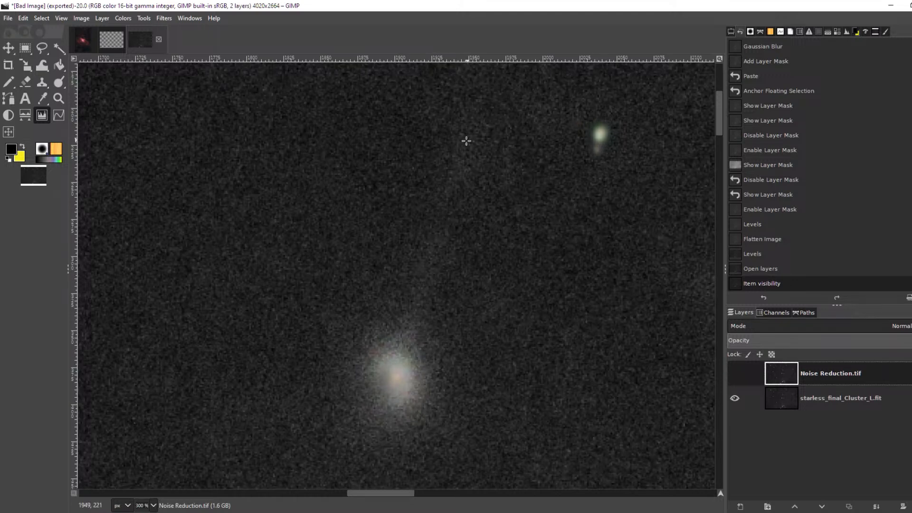
click(734, 373)
scroll(451, 237, down, 2)
scroll(447, 266, down, 1)
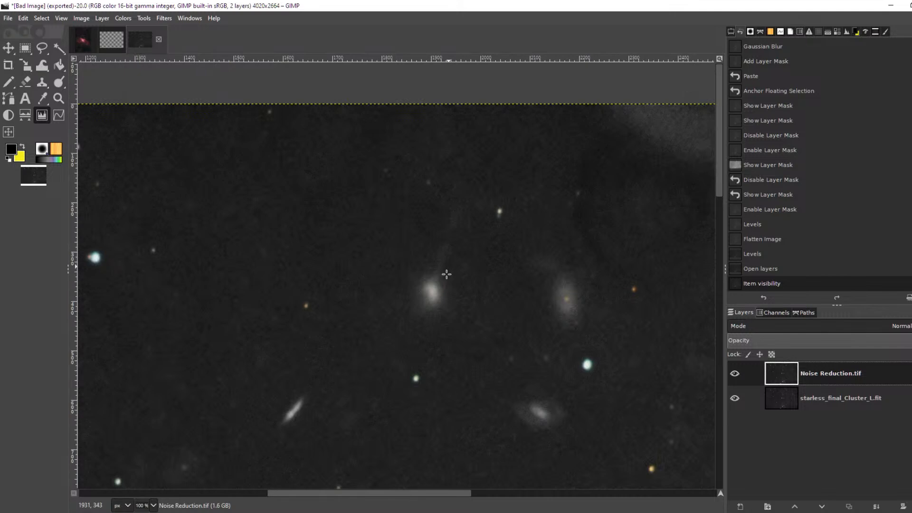
drag(407, 332, 401, 202)
scroll(582, 380, down, 3)
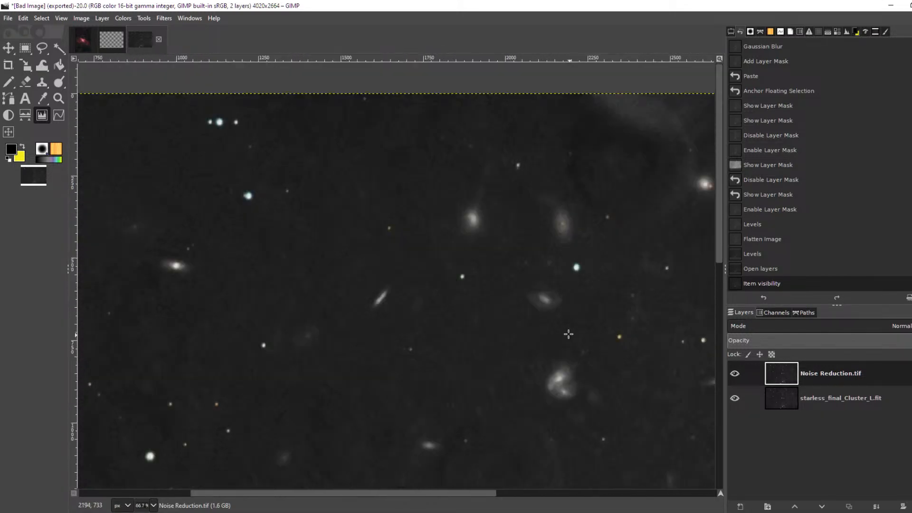
drag(589, 373, 502, 266)
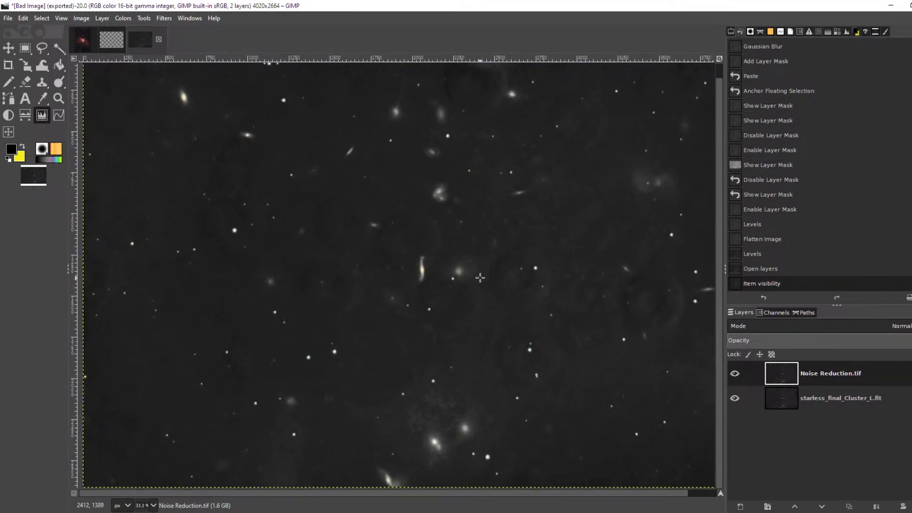